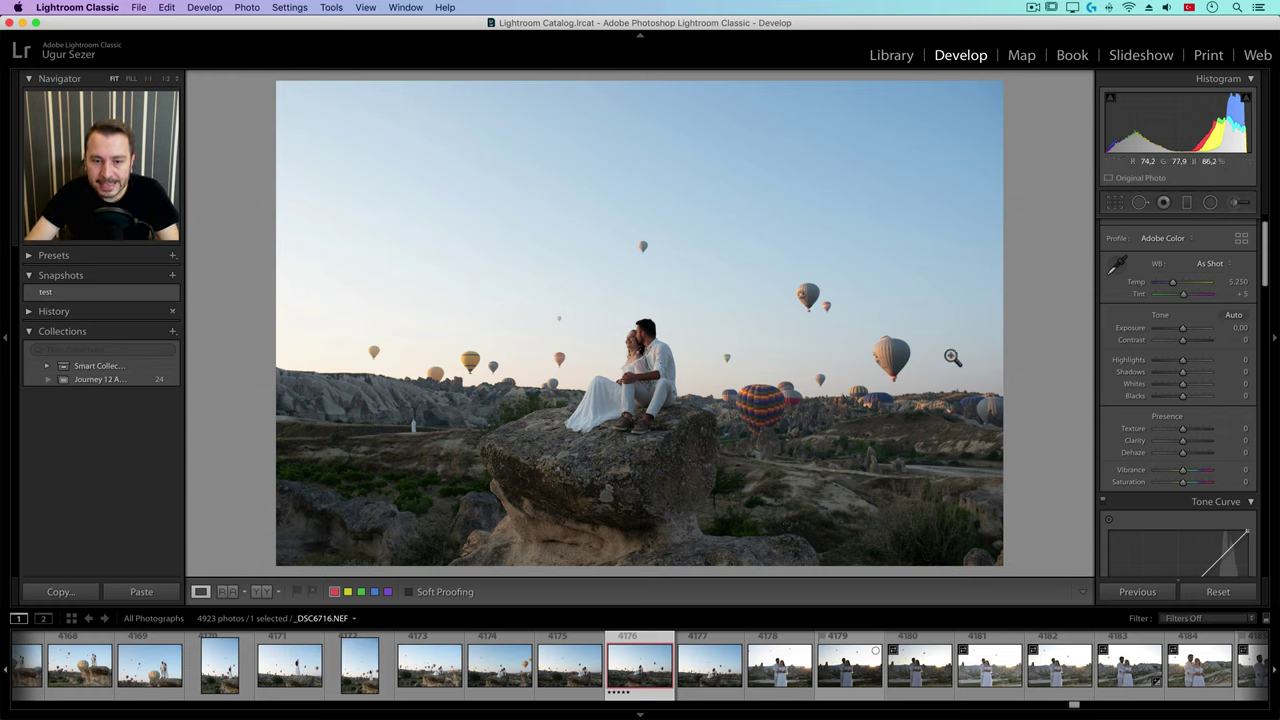
# Set Contrast to −15, Highlights to −30 and Shadows to +60 to lift the shadowed rock.
pyautogui.scroll(2, 1183, 330)
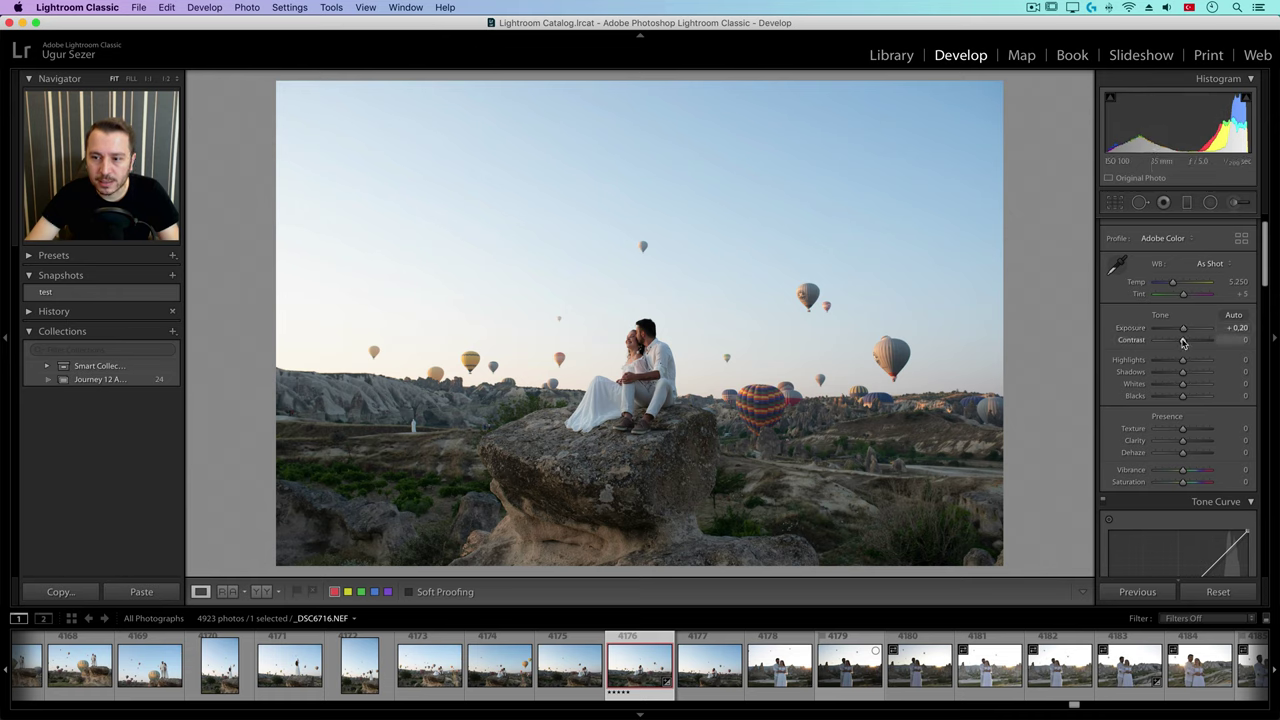
pyautogui.moveTo(1183, 342); pyautogui.dragTo(1191, 341)
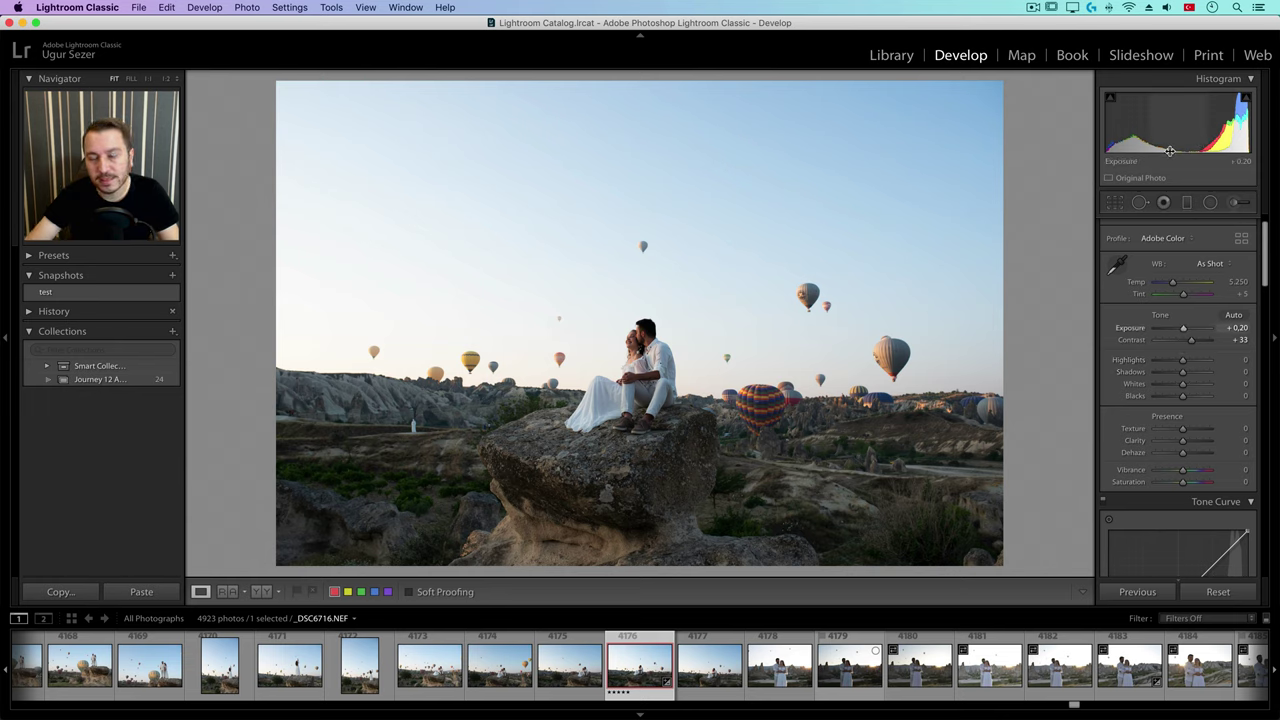
pyautogui.doubleClick(1185, 342)
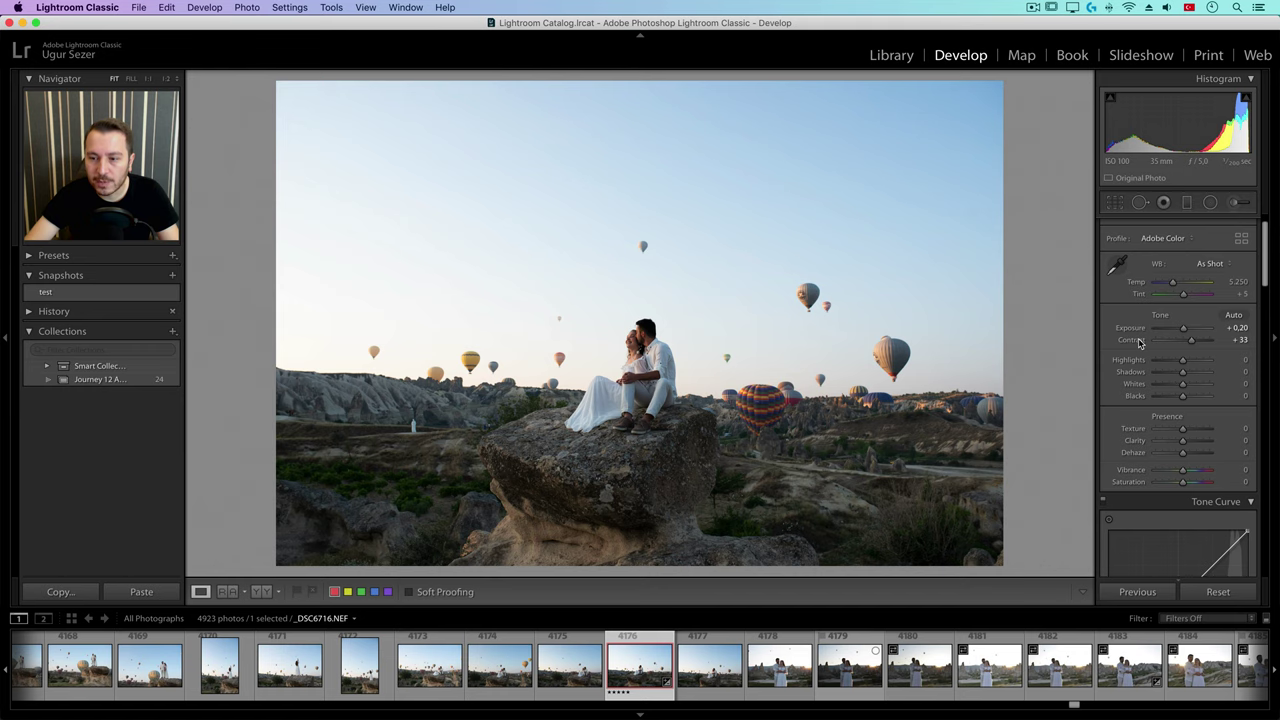
pyautogui.moveTo(1183, 344); pyautogui.dragTo(1179, 345)
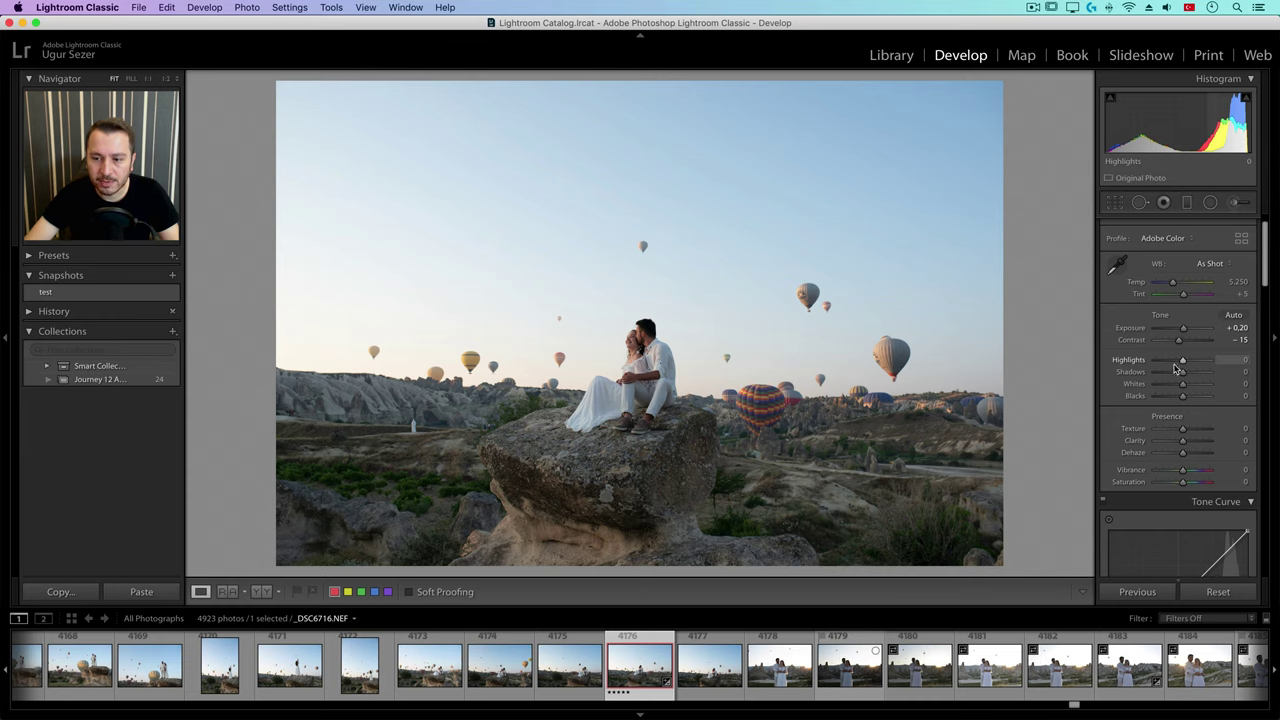
pyautogui.moveTo(1182, 365); pyautogui.dragTo(1174, 364)
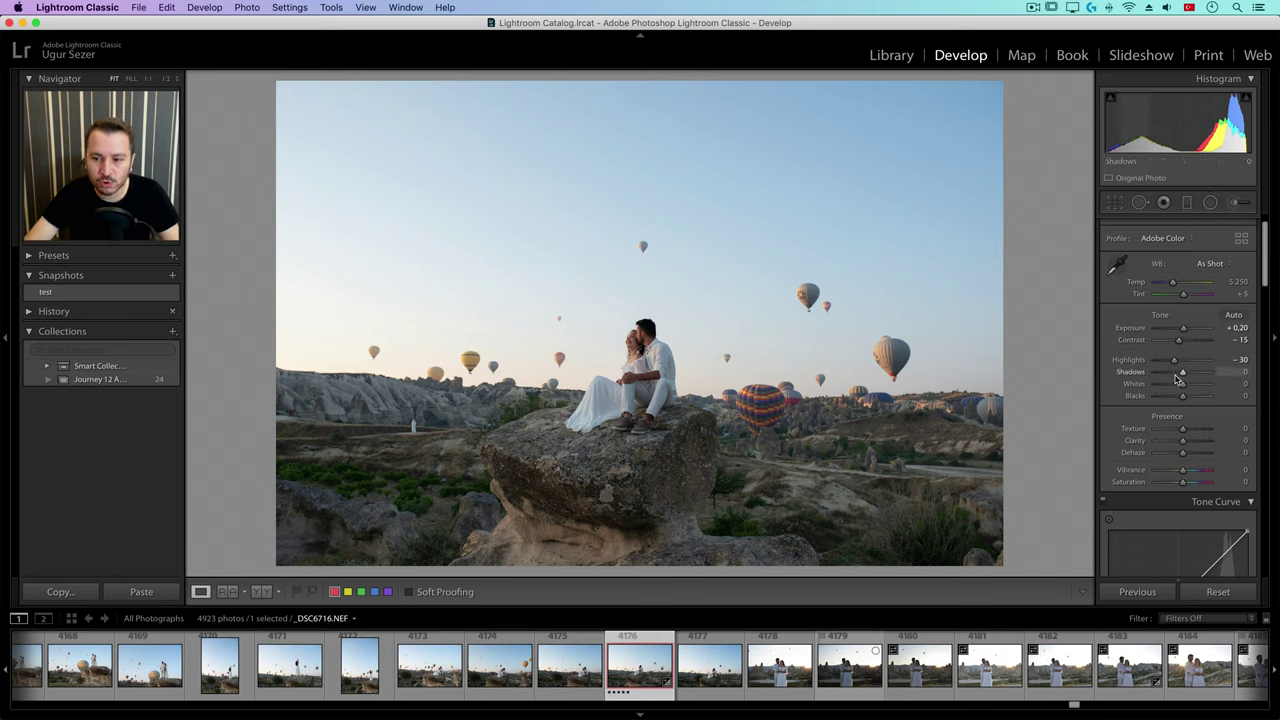
pyautogui.moveTo(1181, 375); pyautogui.dragTo(1200, 378)
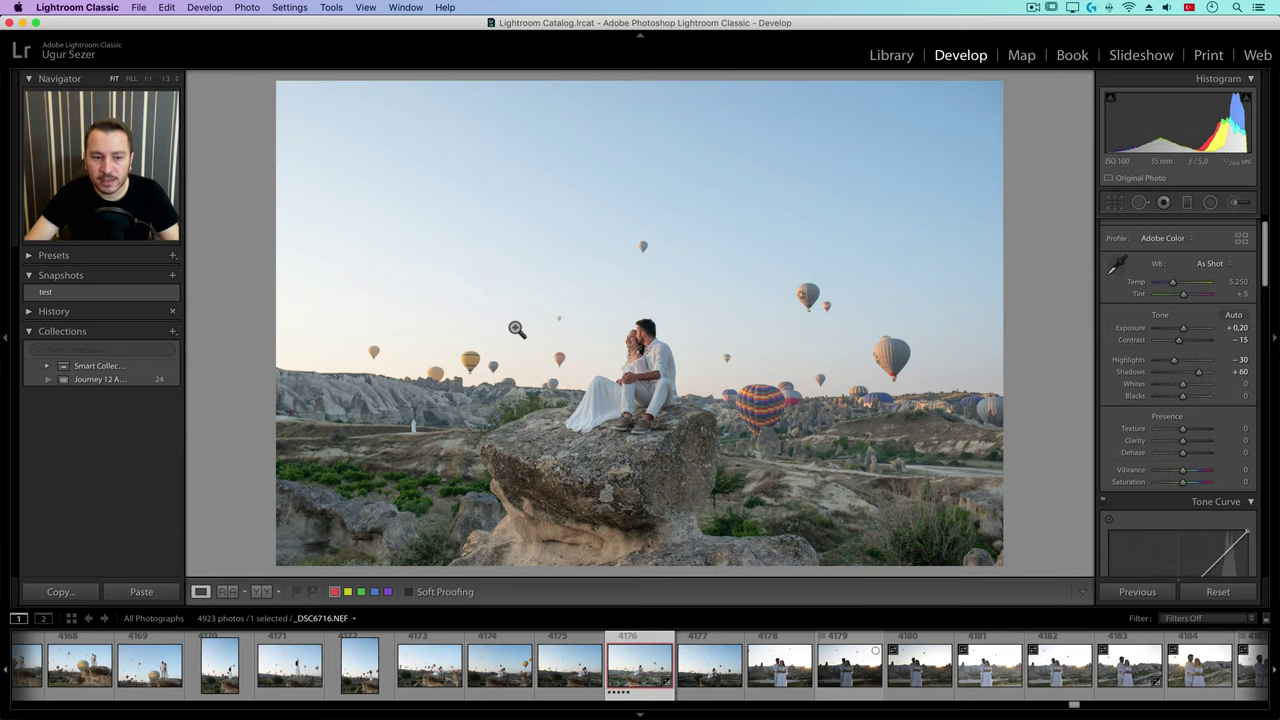
# Check the sky at 1:1 while trialling Highlights and Whites, then reset Whites to 0.
pyautogui.click(275, 341)
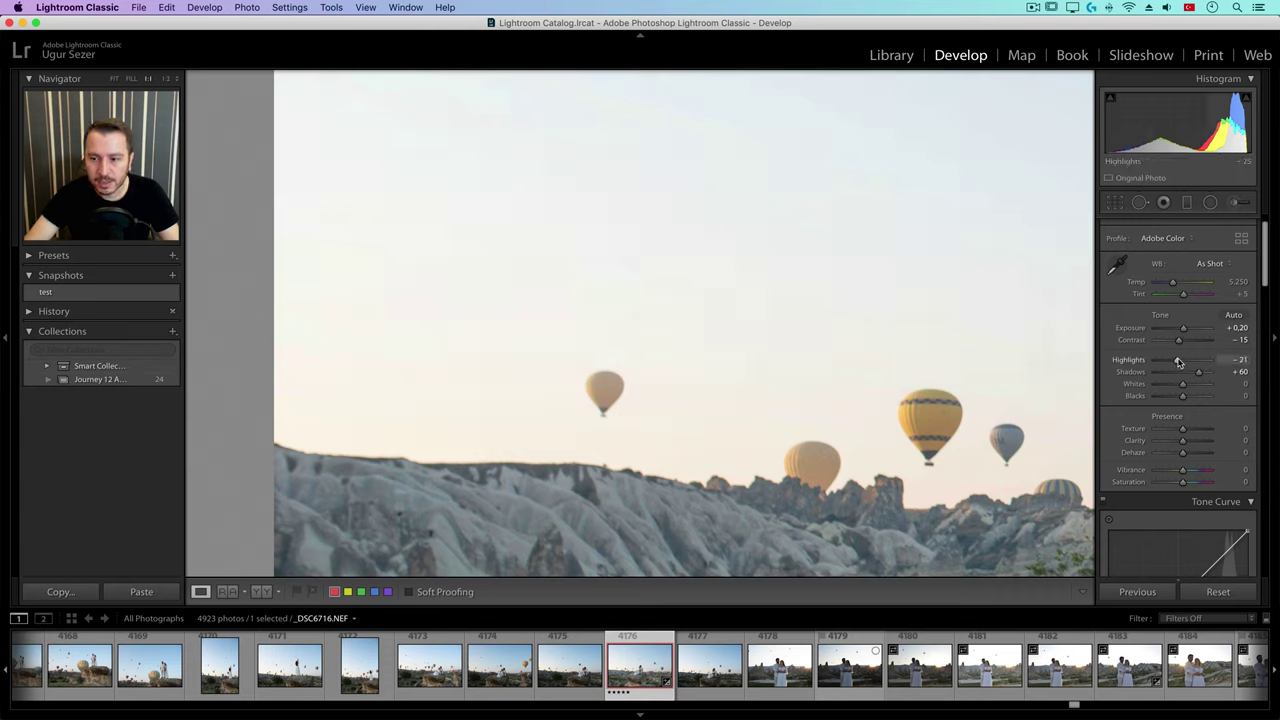
pyautogui.moveTo(1179, 362); pyautogui.dragTo(1178, 366)
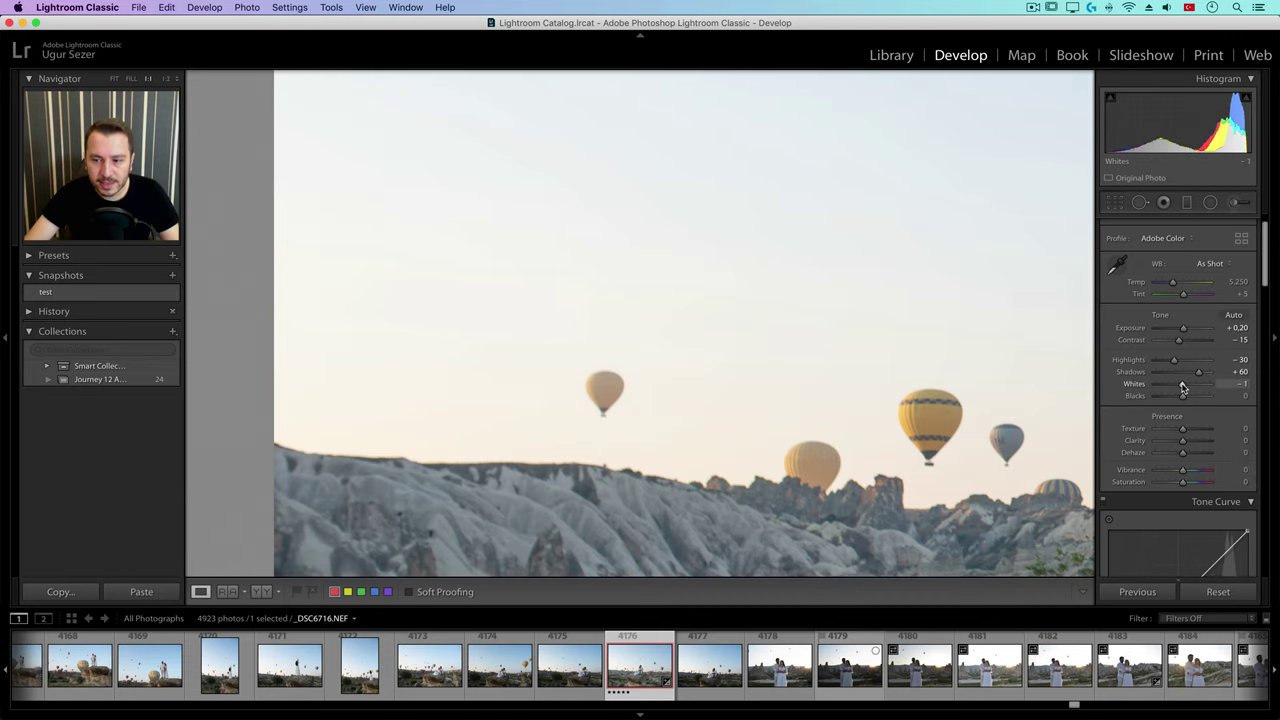
pyautogui.moveTo(1182, 386); pyautogui.dragTo(1155, 390)
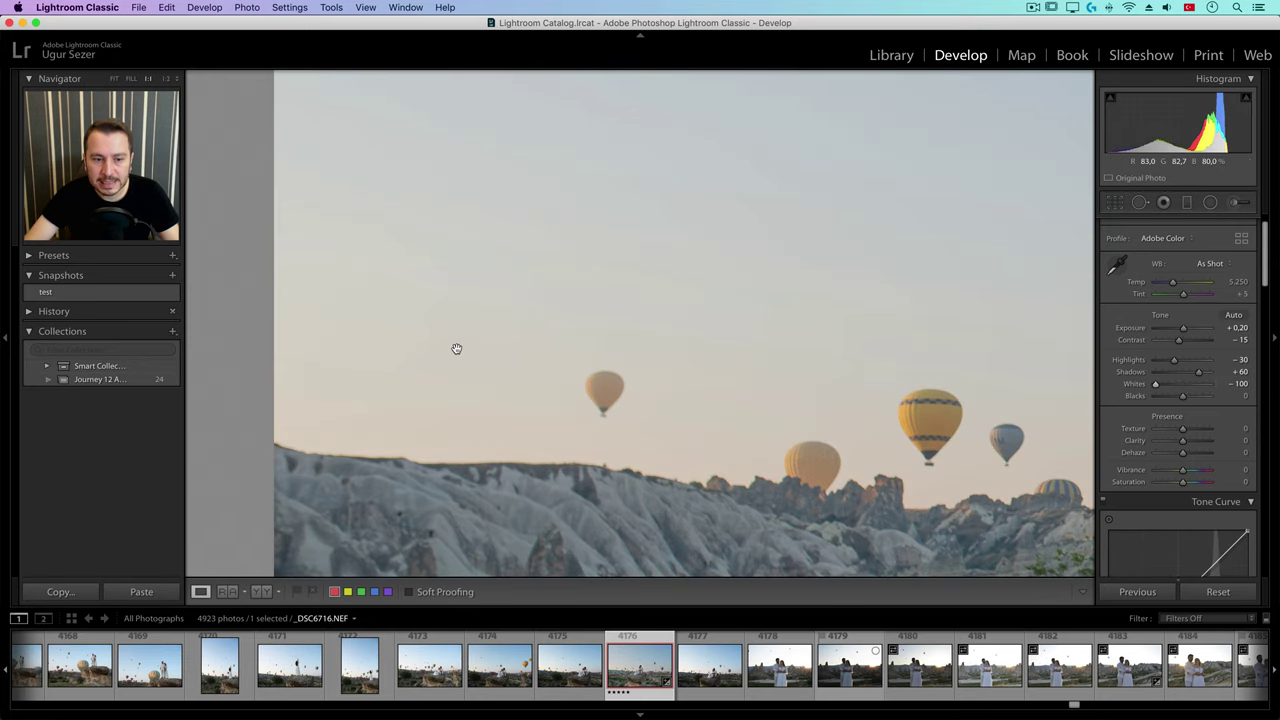
pyautogui.click(456, 350)
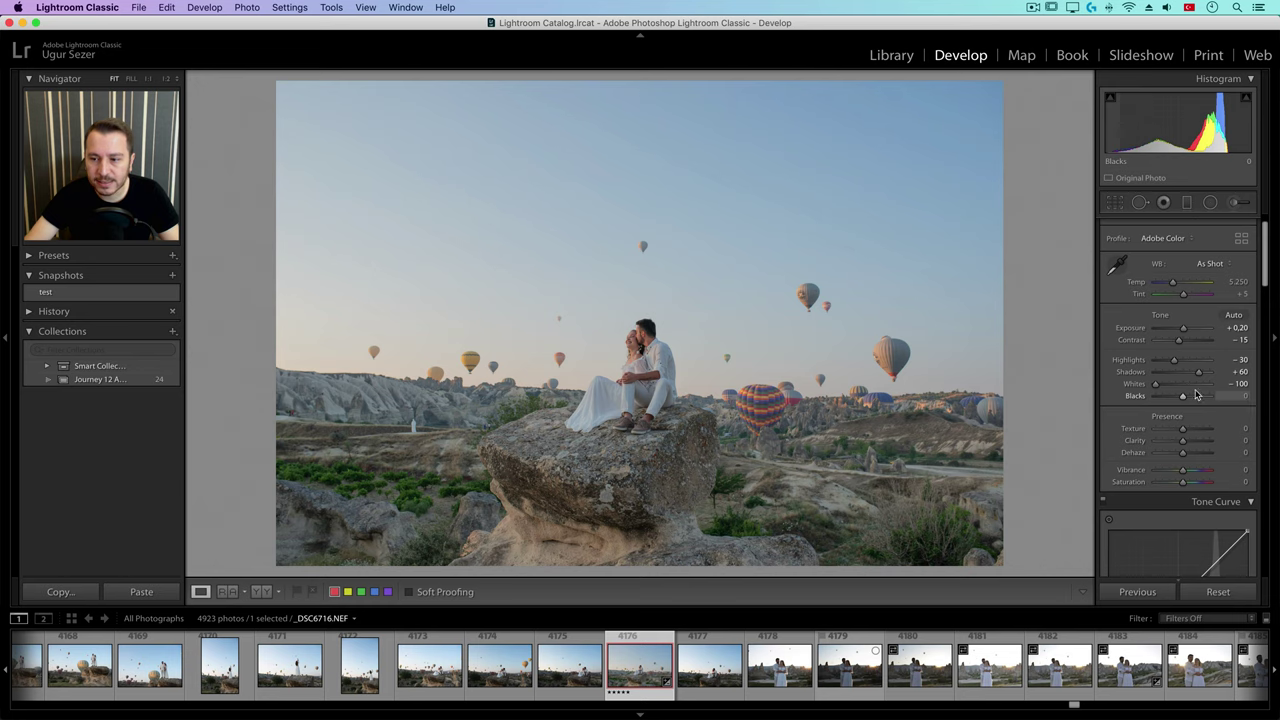
pyautogui.doubleClick(1146, 388)
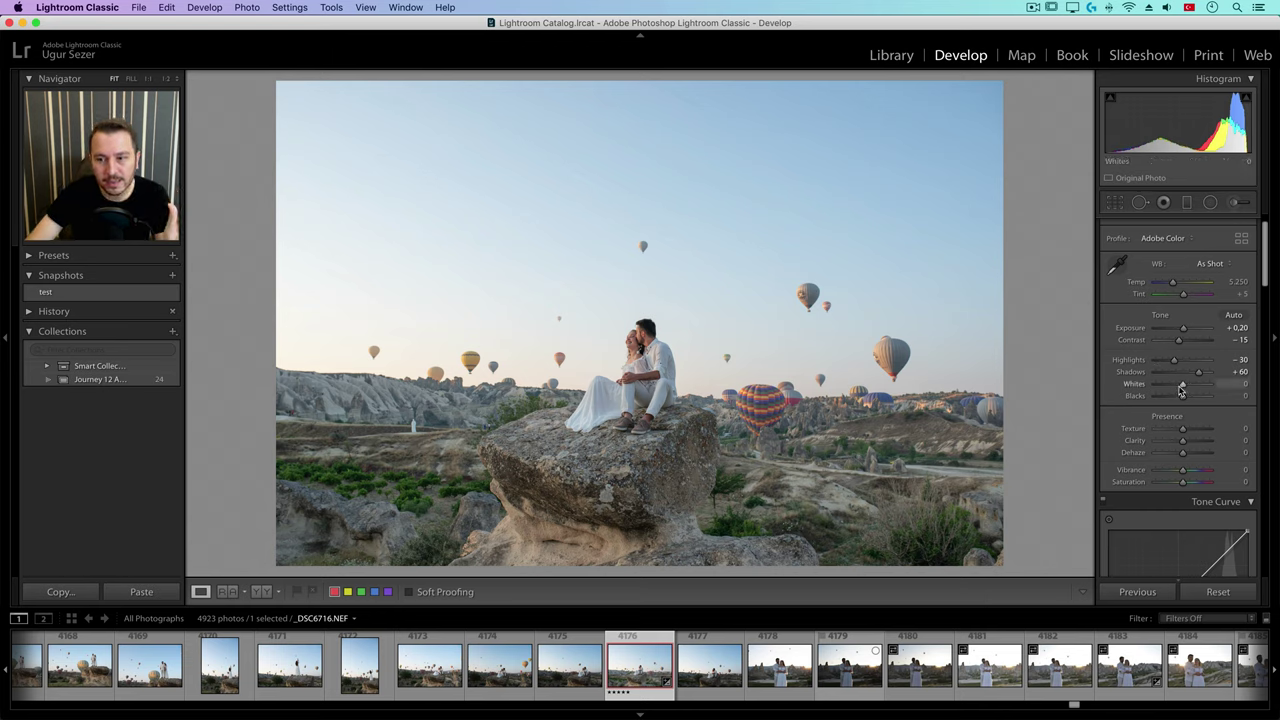
pyautogui.moveTo(1180, 388); pyautogui.dragTo(1172, 386)
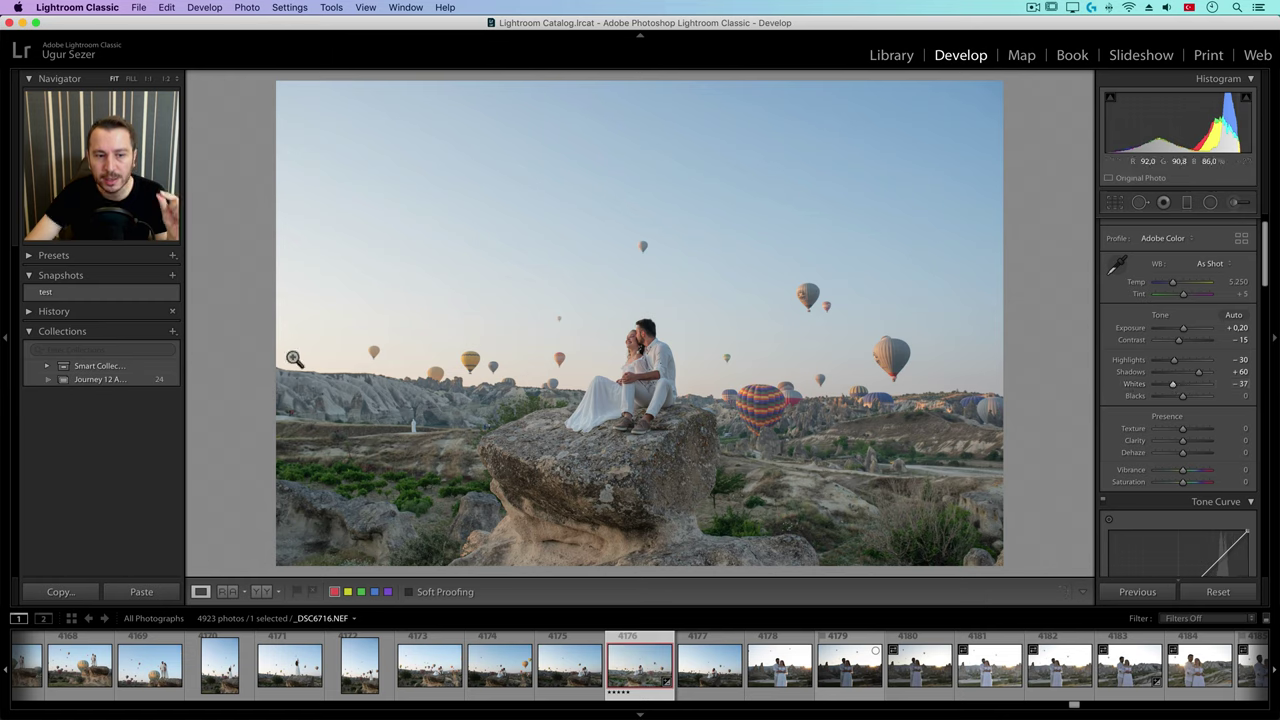
pyautogui.doubleClick(1142, 387)
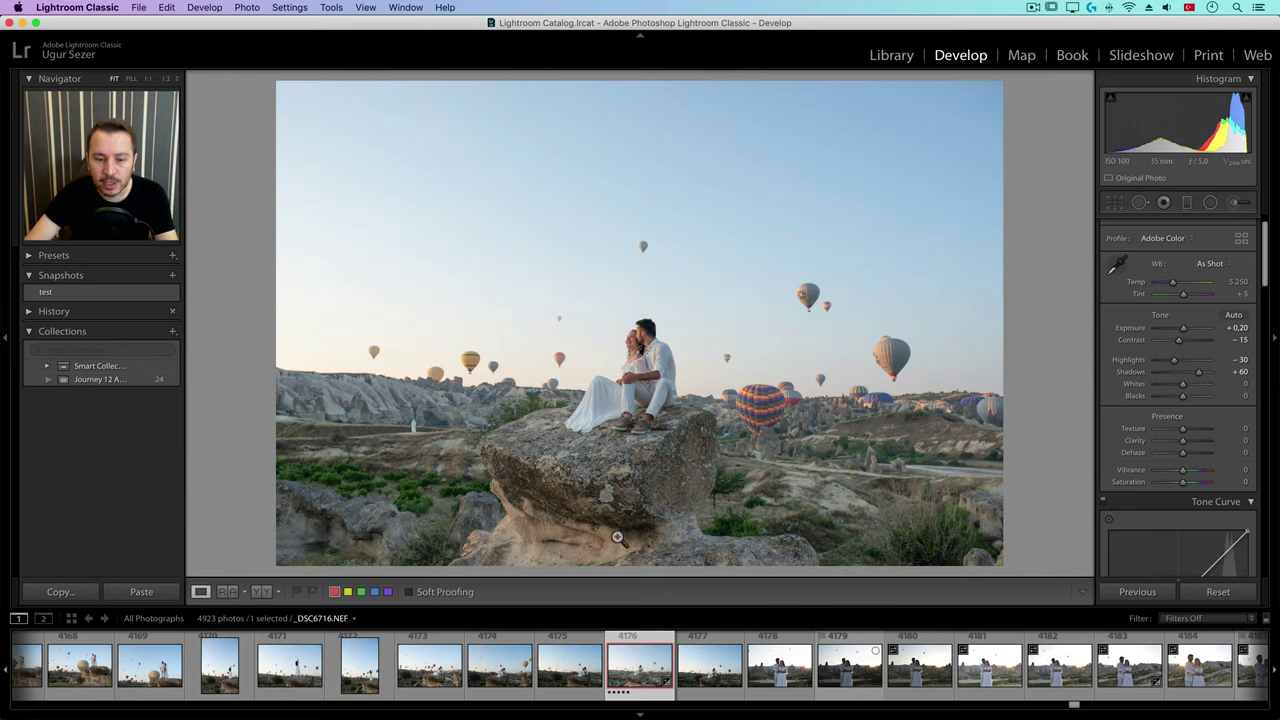
# Test Blacks on the zoomed-in rock, keep Blacks at 0, and set Whites to −30.
pyautogui.click(651, 537)
pyautogui.moveTo(651, 537); pyautogui.dragTo(686, 423)
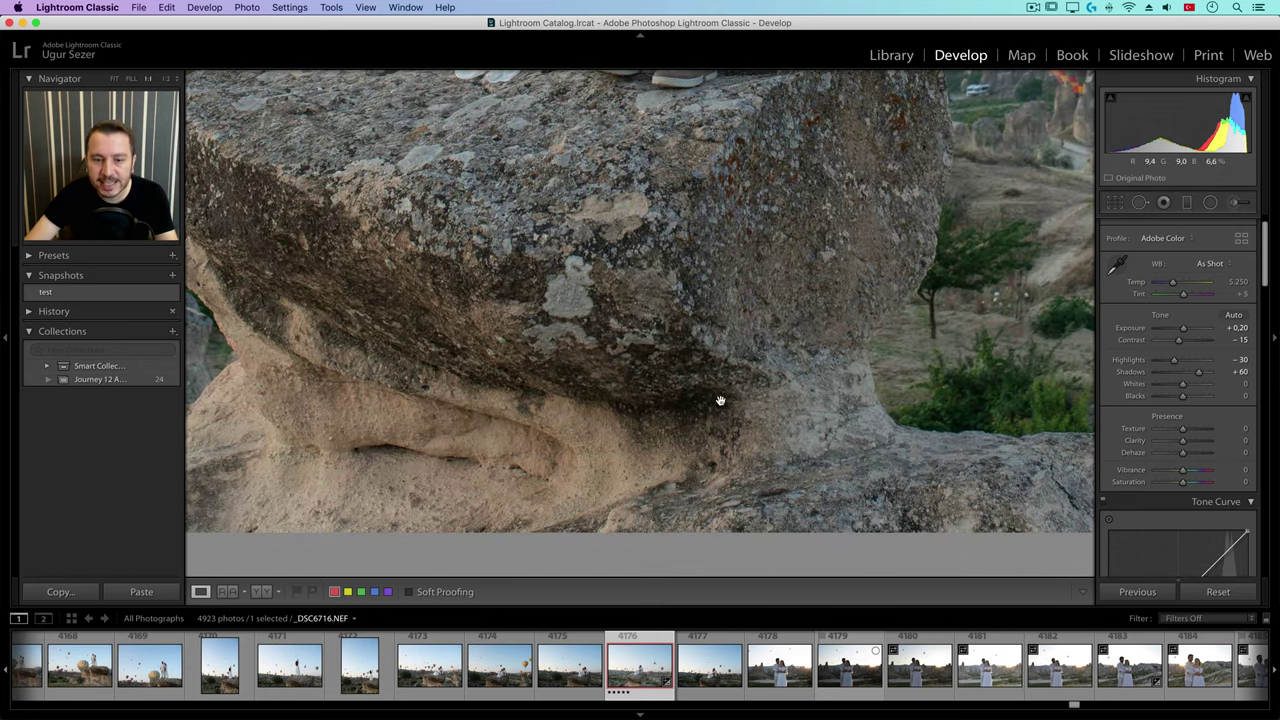
pyautogui.moveTo(1183, 398); pyautogui.dragTo(1192, 398)
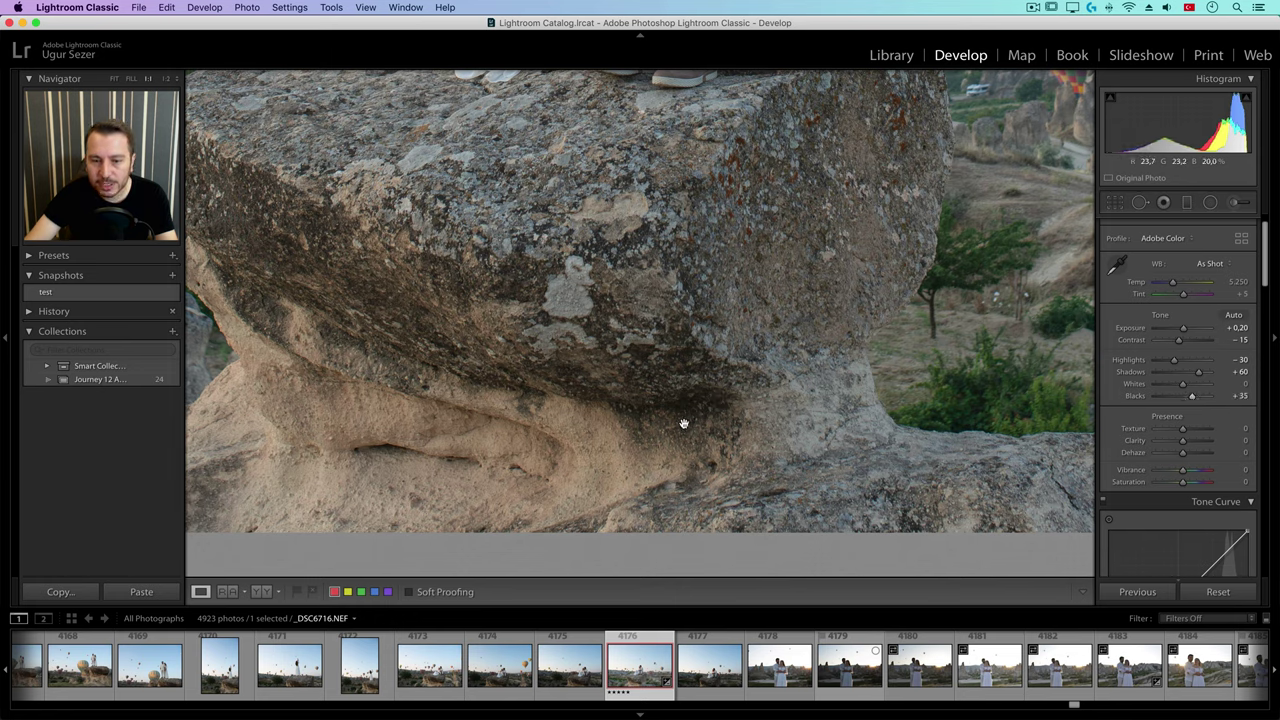
pyautogui.doubleClick(1135, 396)
pyautogui.click(806, 329)
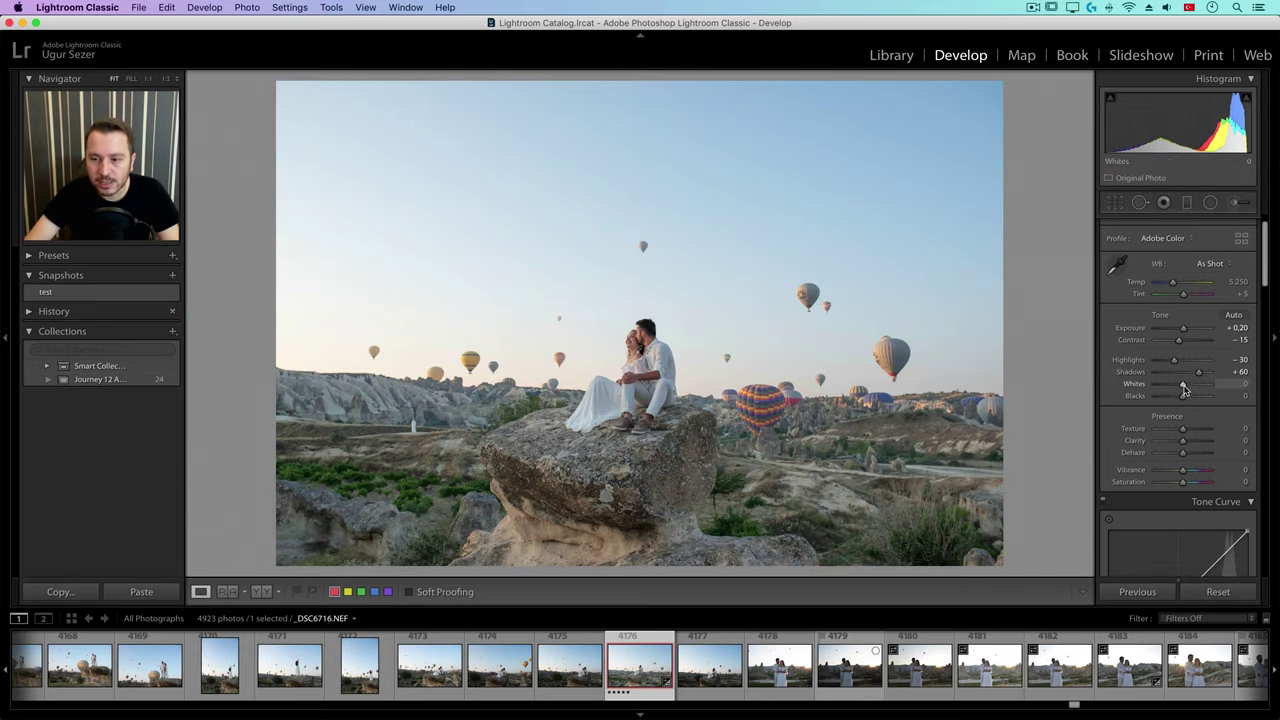
pyautogui.moveTo(1183, 384); pyautogui.dragTo(1175, 388)
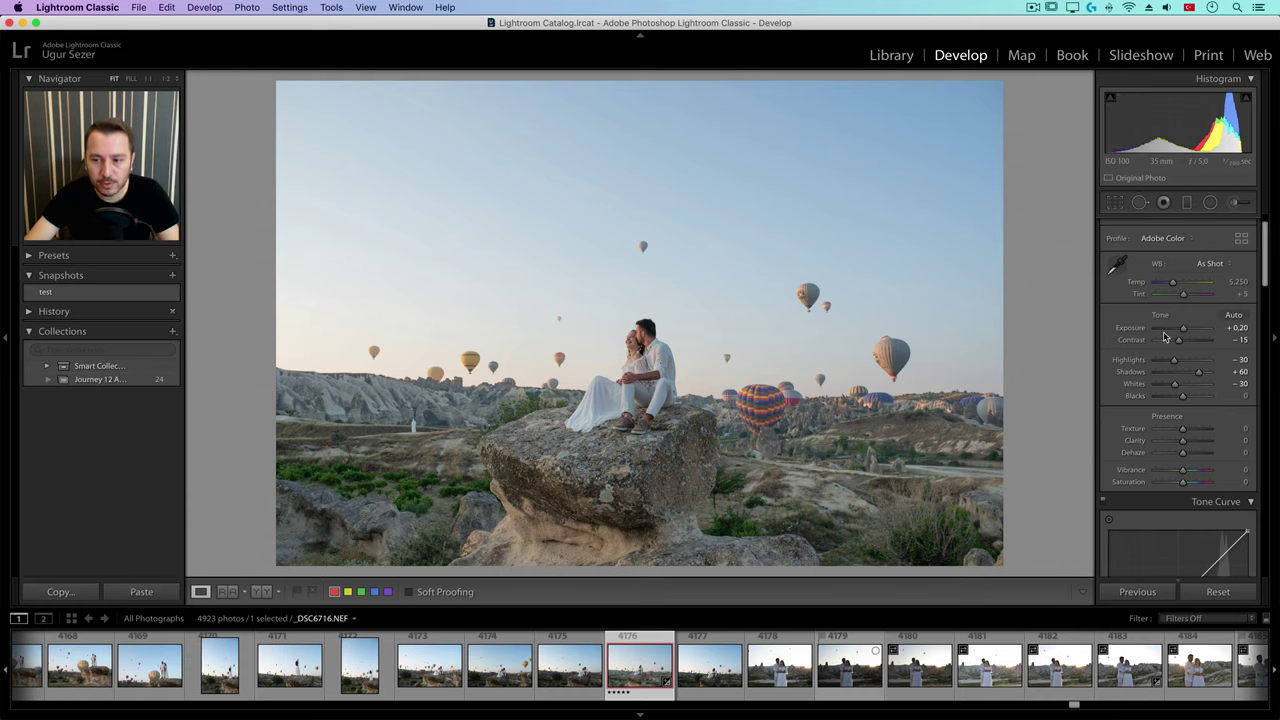
# Judge Texture on a close-up of the couple and settle it at a subtle +14.
pyautogui.press('z')
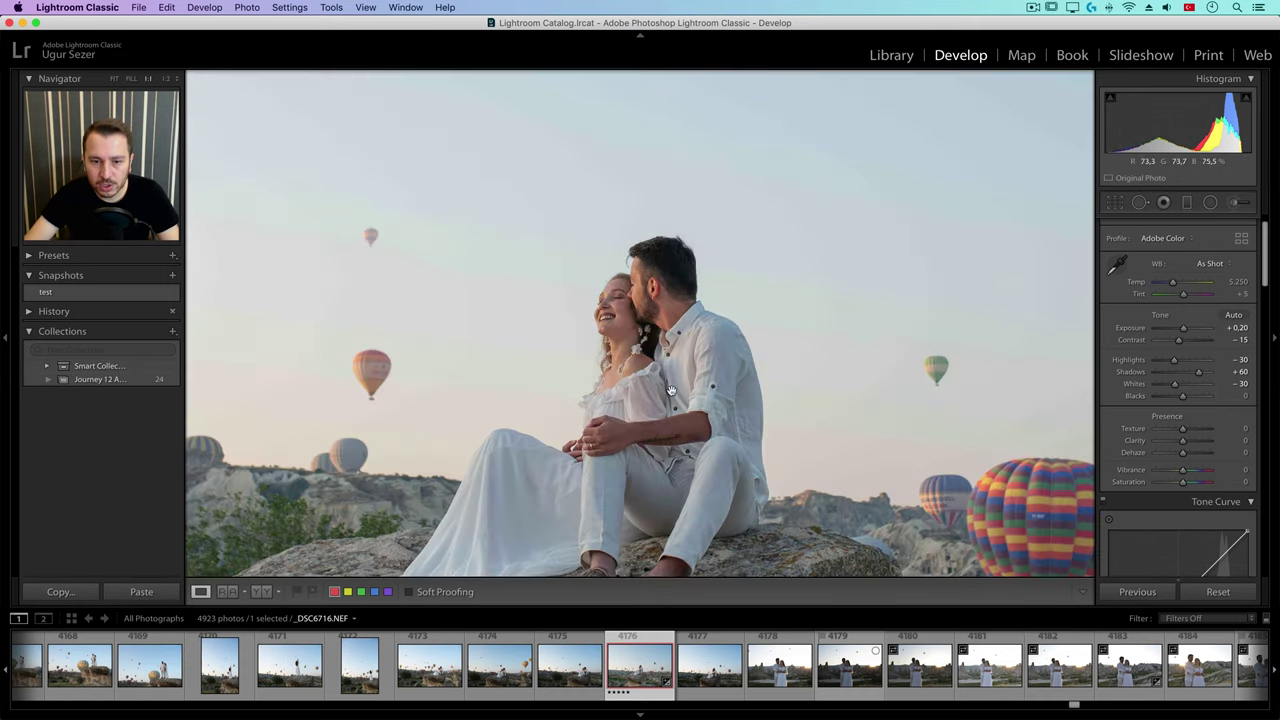
pyautogui.moveTo(1183, 429); pyautogui.dragTo(1188, 432)
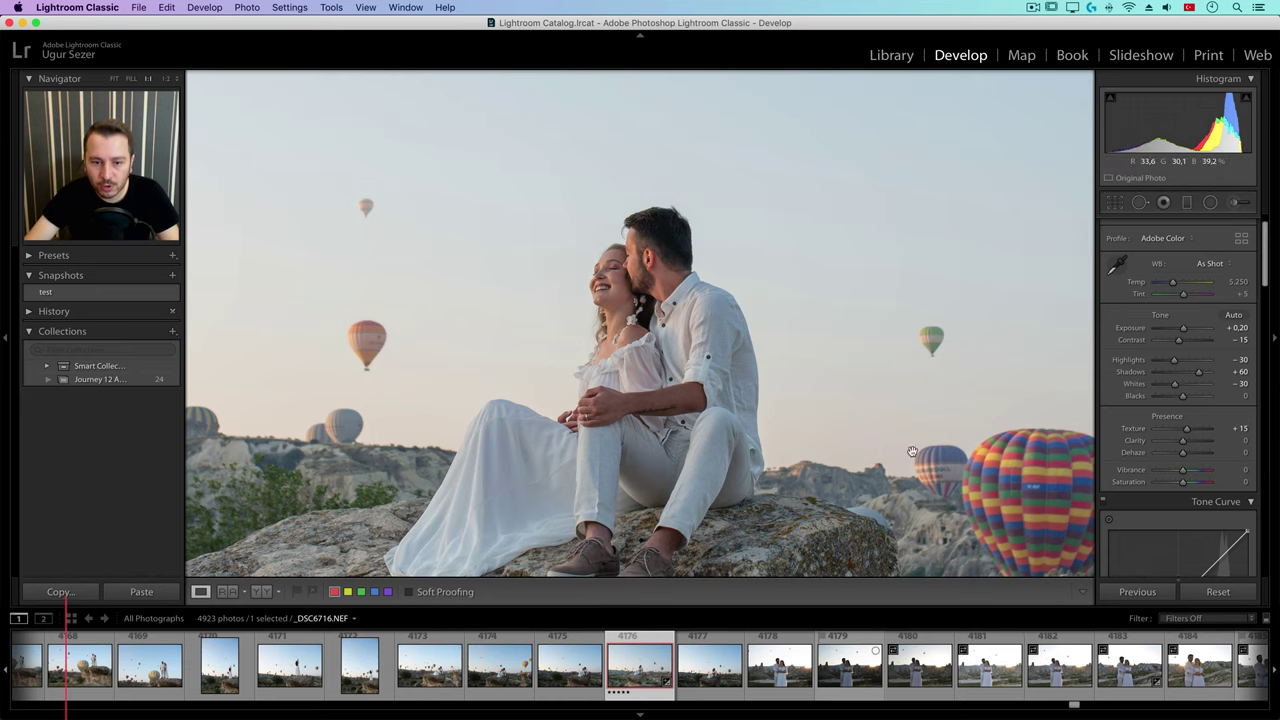
pyautogui.press('z')
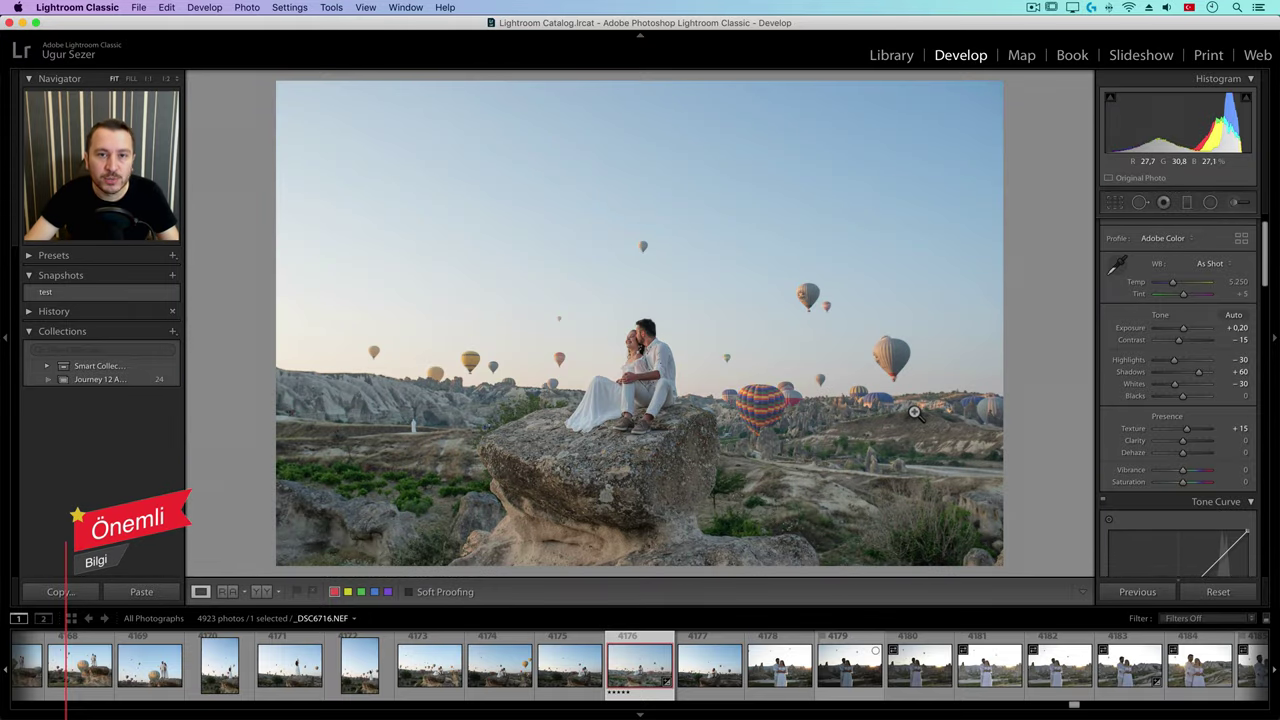
pyautogui.press('z')
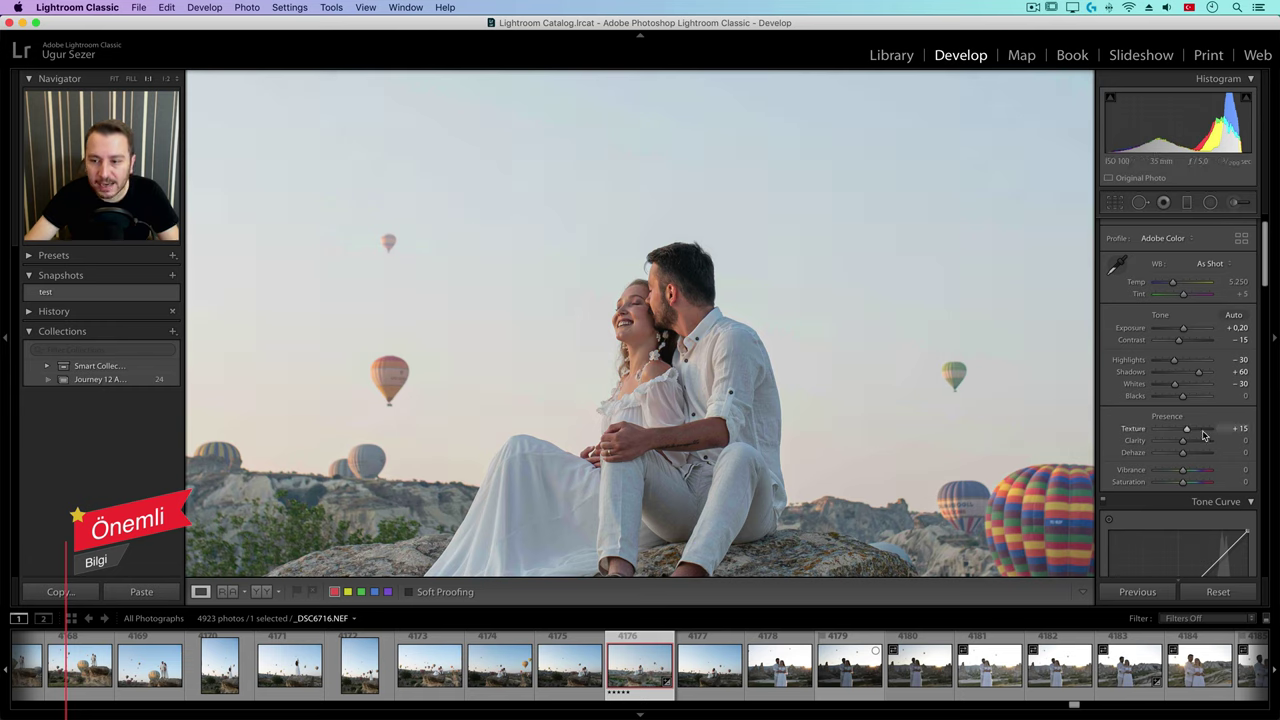
pyautogui.moveTo(1187, 430); pyautogui.dragTo(1201, 430)
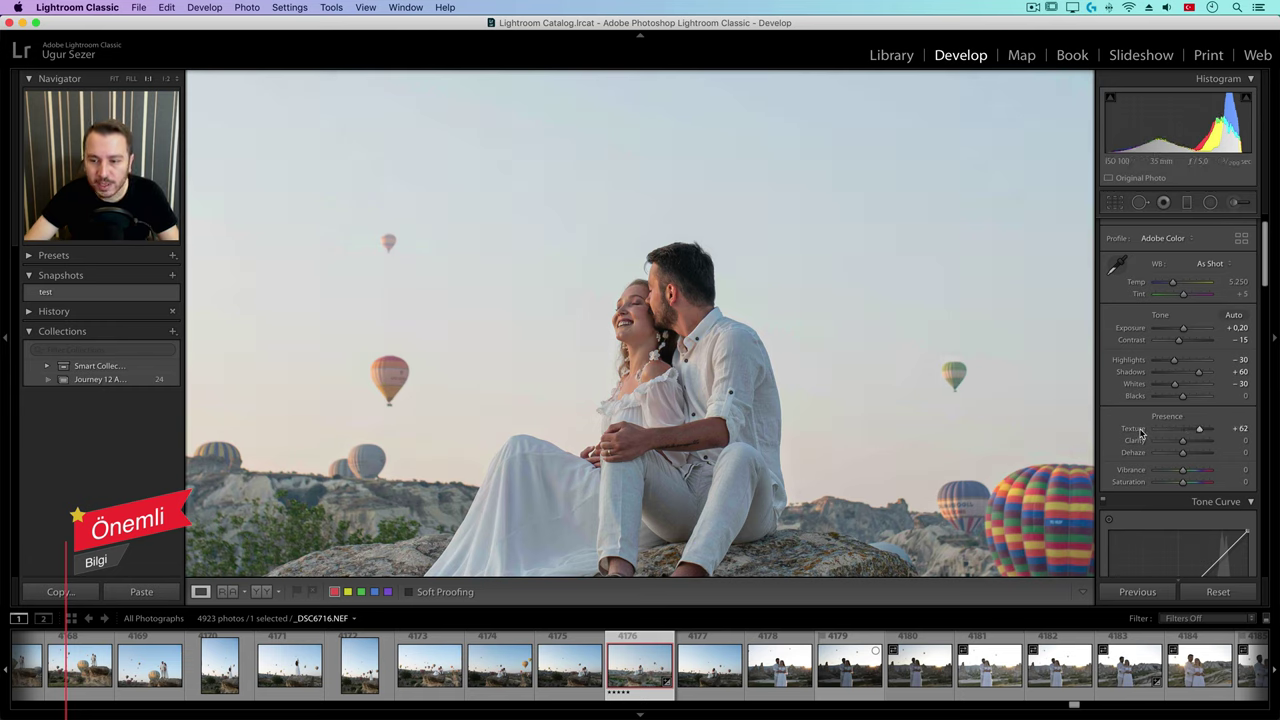
pyautogui.moveTo(1202, 432); pyautogui.dragTo(1186, 436)
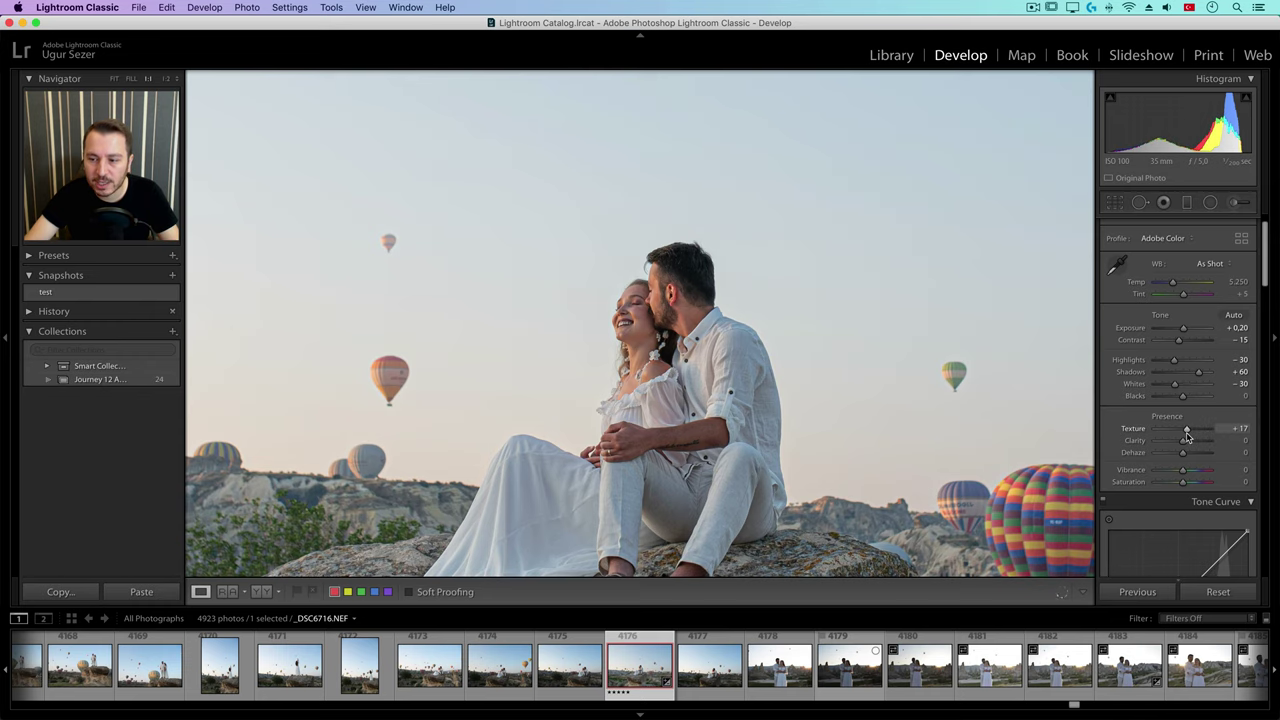
pyautogui.press('z')
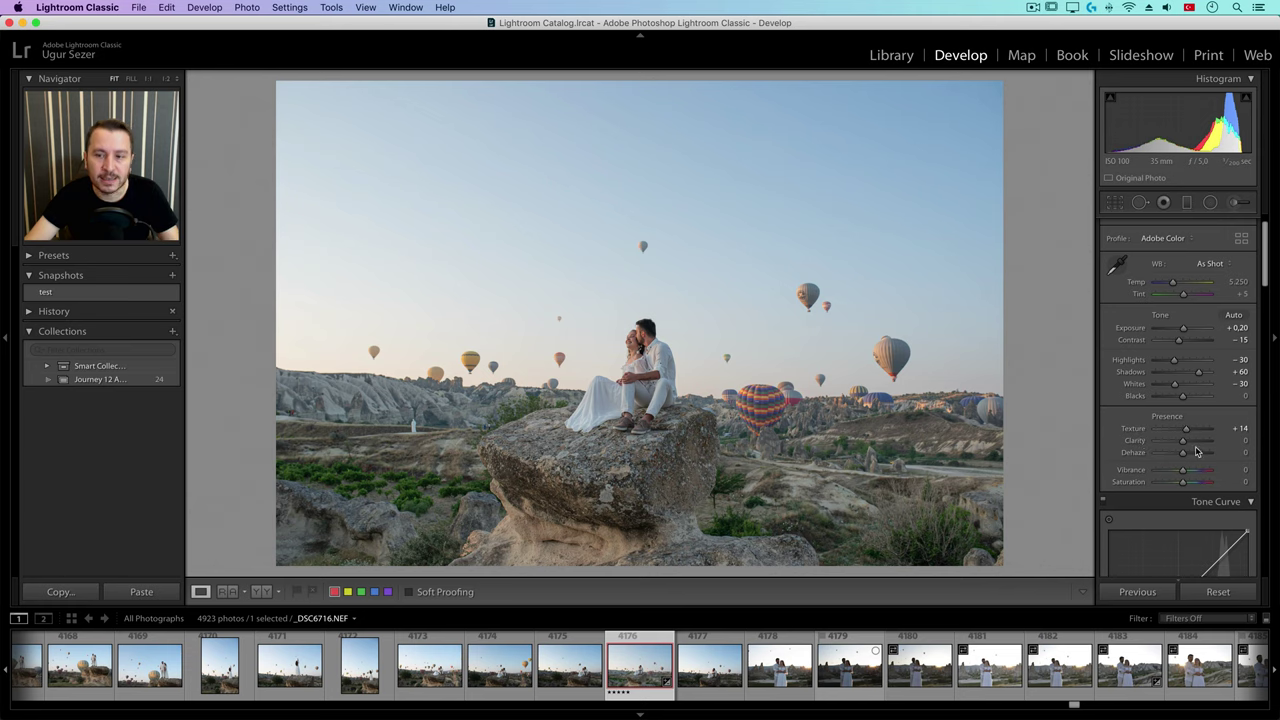
# Trial Clarity at fit and 1:1 views, keep it at +3, and pick the Graduated Filter.
pyautogui.moveTo(1184, 441); pyautogui.dragTo(1204, 445)
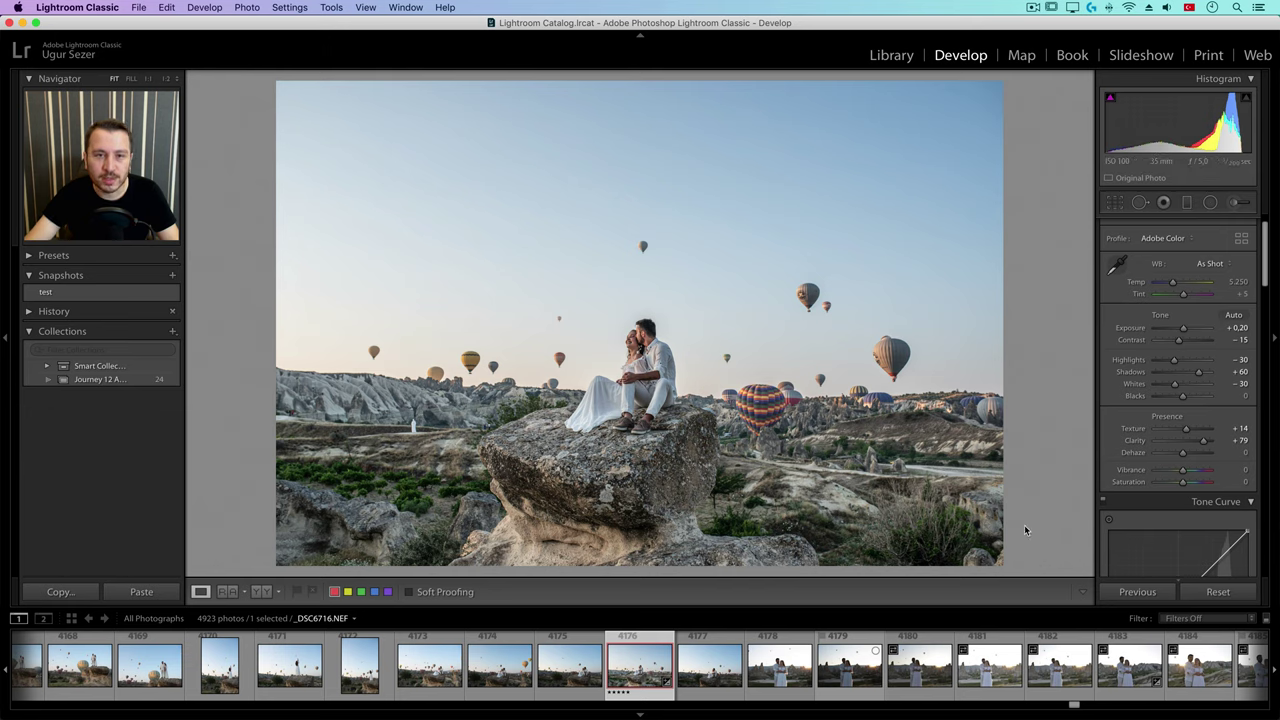
pyautogui.doubleClick(1136, 441)
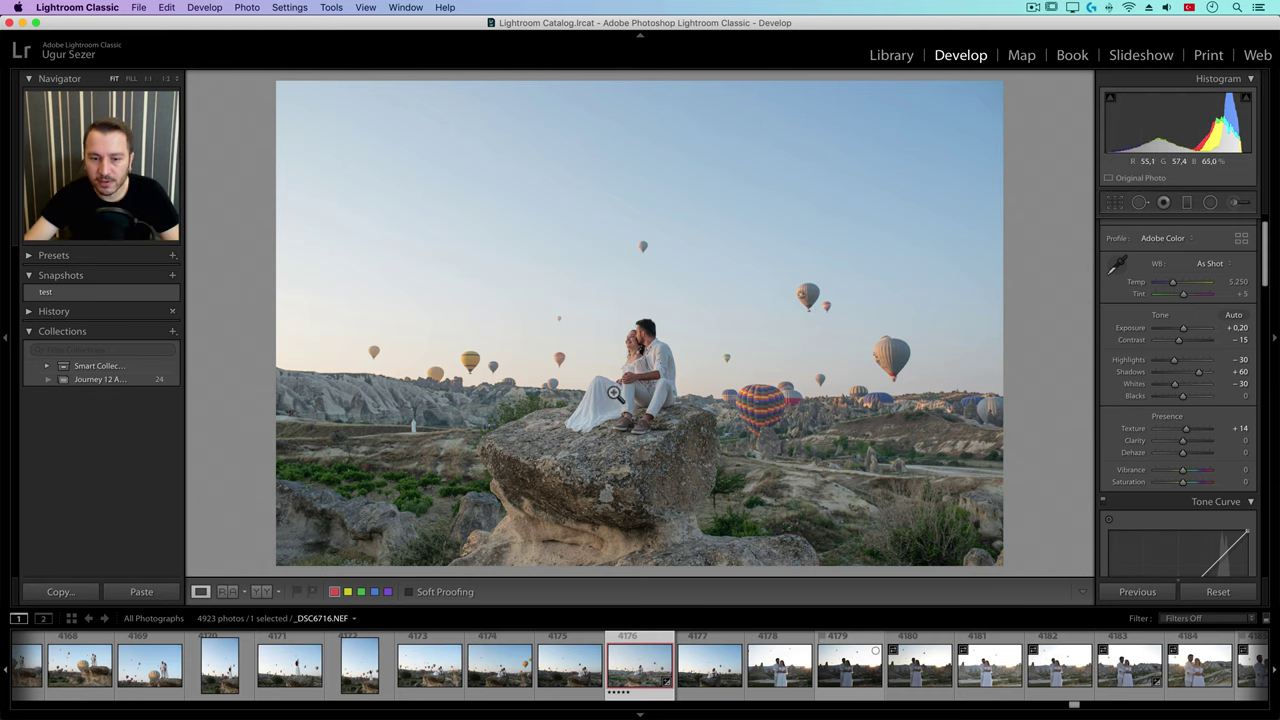
pyautogui.press('z')
pyautogui.moveTo(1180, 441); pyautogui.dragTo(1201, 441)
pyautogui.doubleClick(1143, 442)
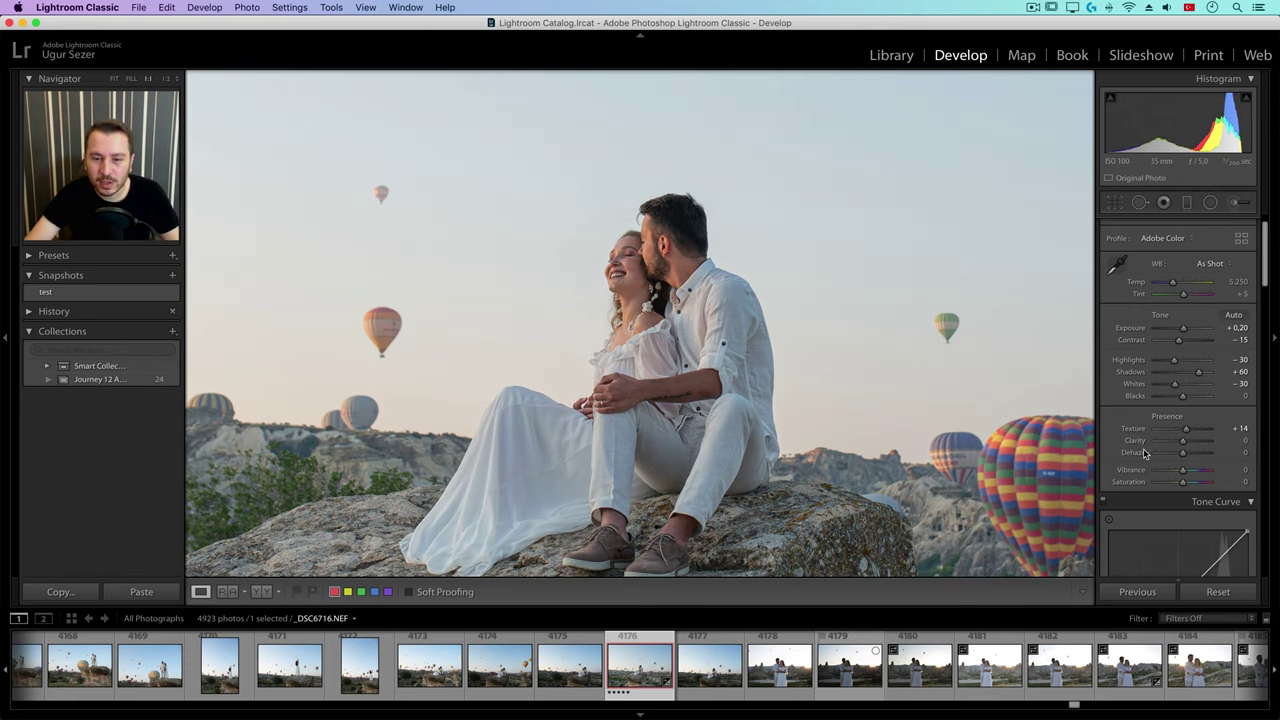
pyautogui.scroll(-3, 888, 459)
pyautogui.click(888, 459)
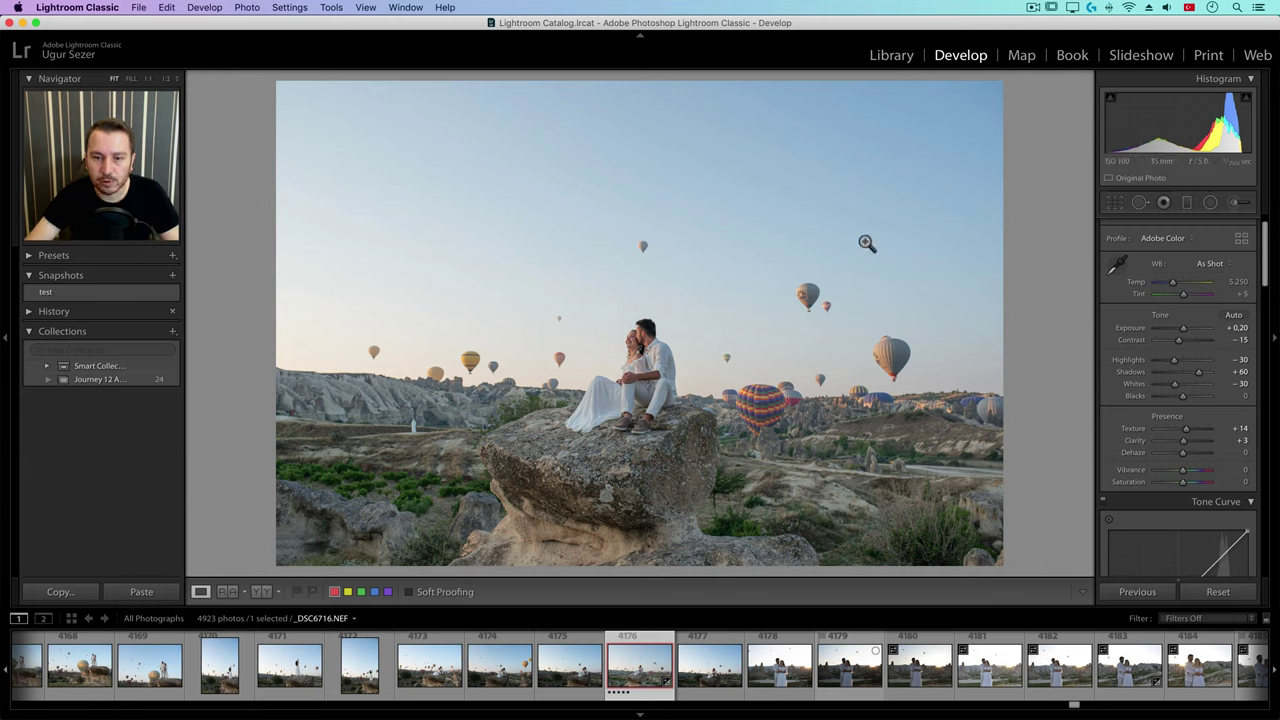
pyautogui.click(1184, 203)
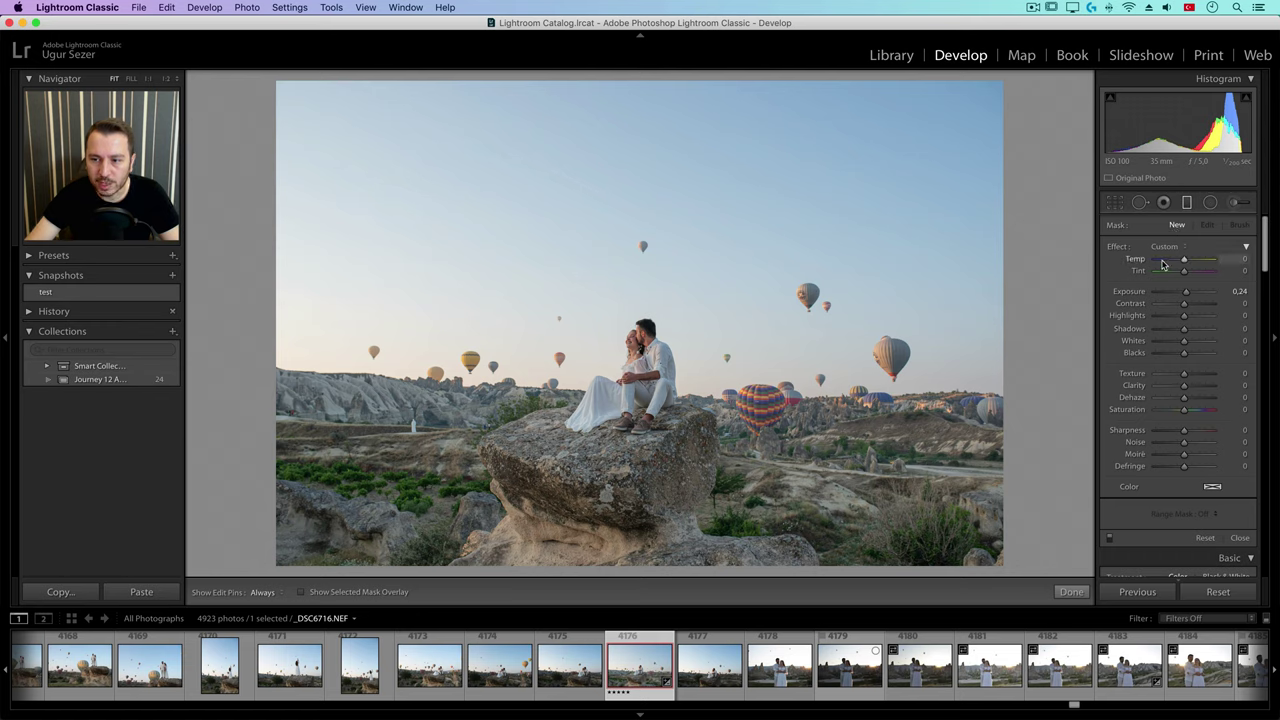
# Draw a gradient from the top of the sky to the horizon, nudge it up, Exposure −1.12.
pyautogui.doubleClick(1114, 247)
pyautogui.moveTo(1183, 294); pyautogui.dragTo(1175, 296)
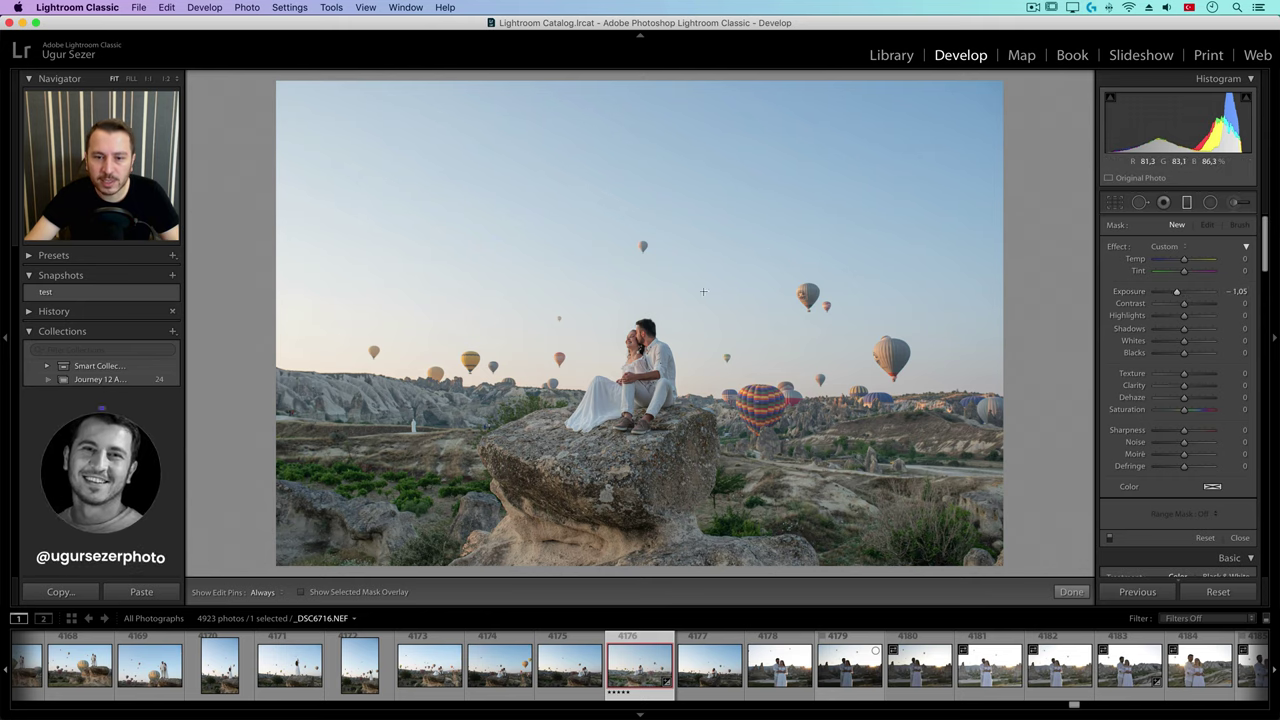
pyautogui.moveTo(706, 268); pyautogui.dragTo(706, 557)
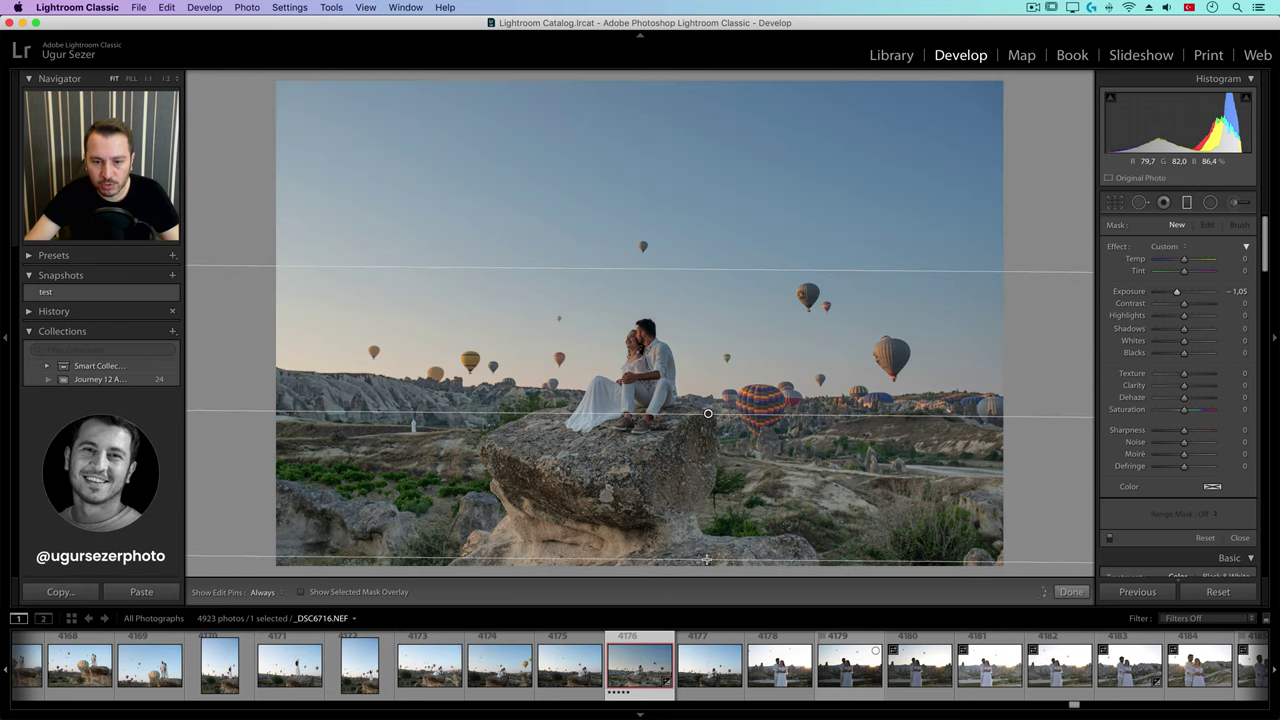
pyautogui.moveTo(708, 413); pyautogui.dragTo(711, 400)
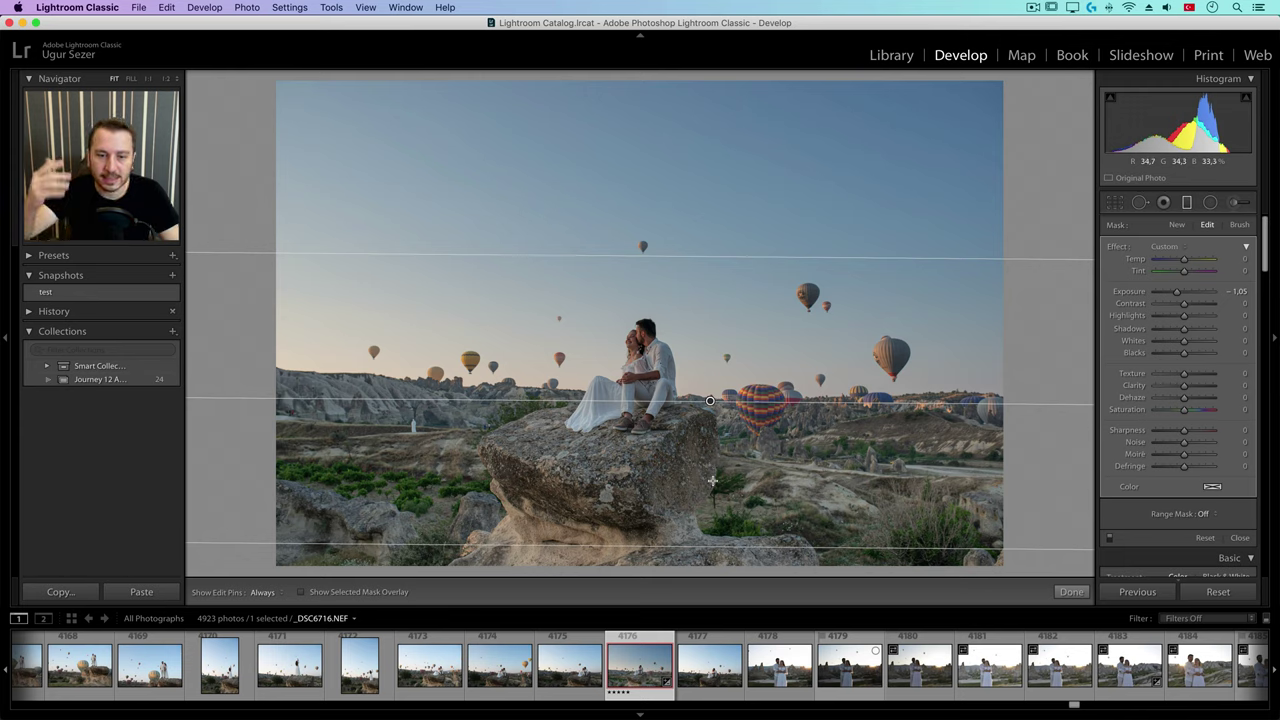
pyautogui.moveTo(1150, 292); pyautogui.dragTo(1138, 302)
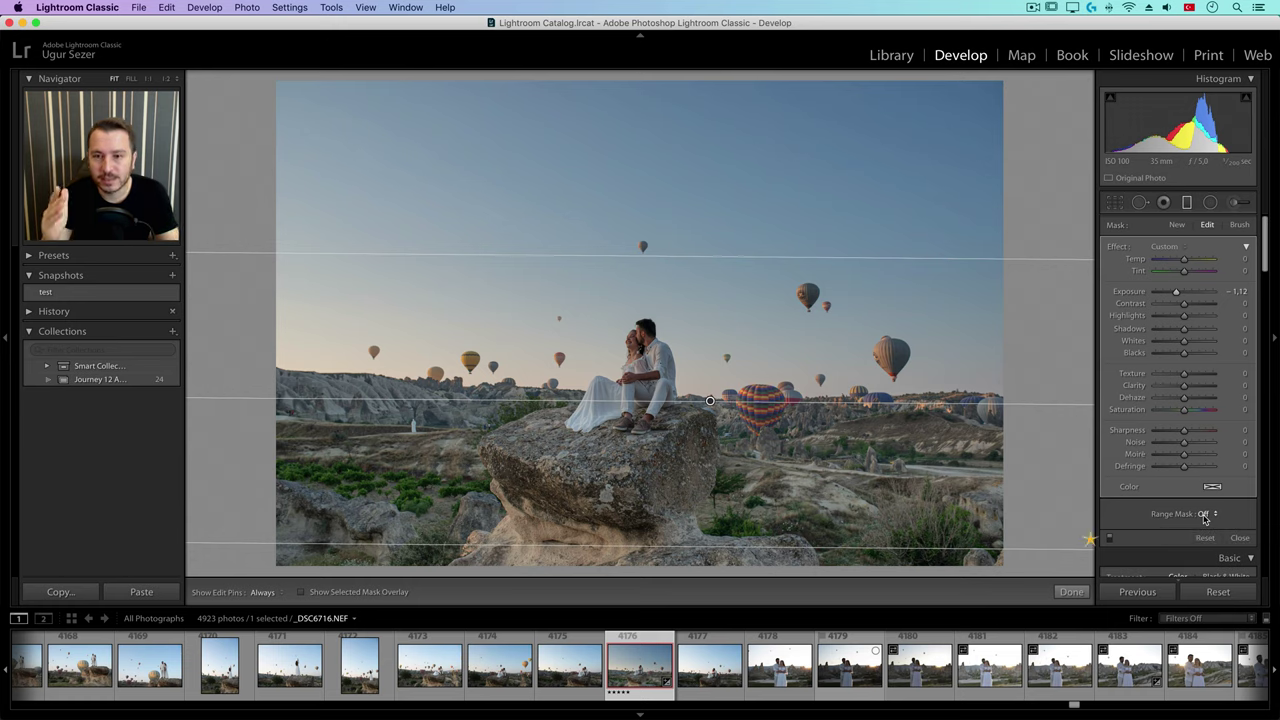
# Give the sky gradient a Luminance range mask with the luminance overlay displayed.
pyautogui.click(1205, 515)
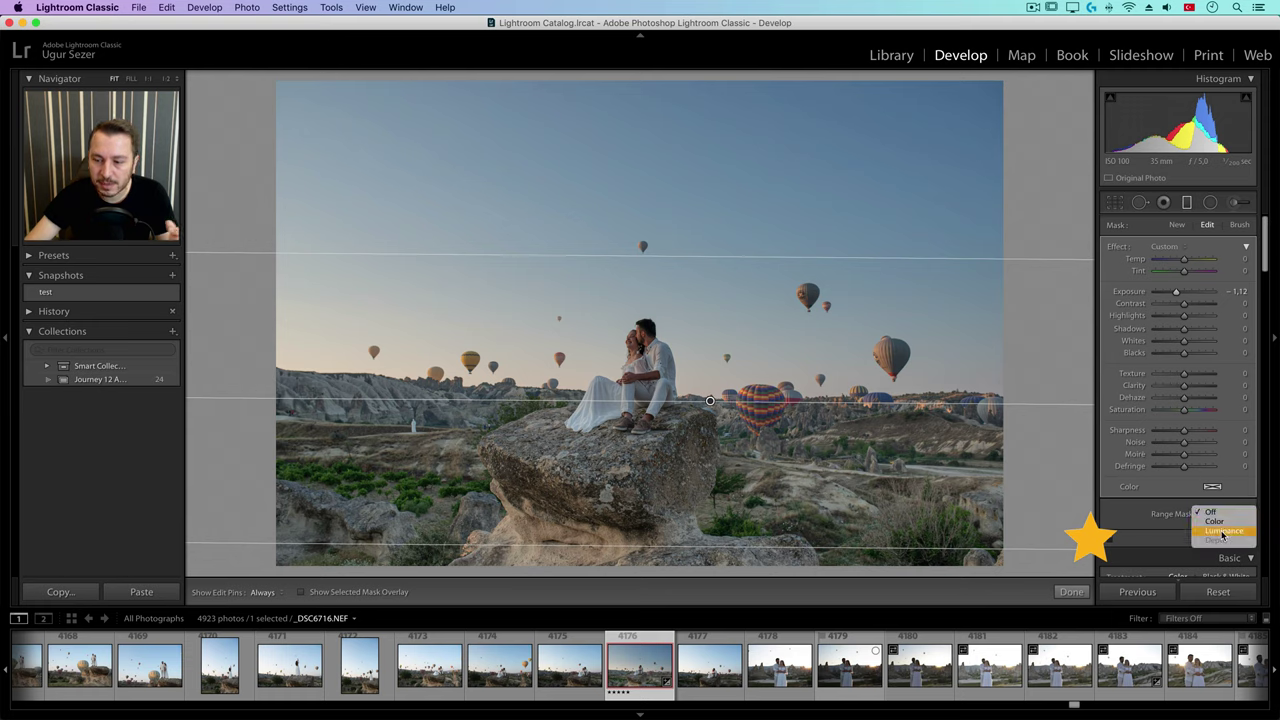
pyautogui.click(1223, 535)
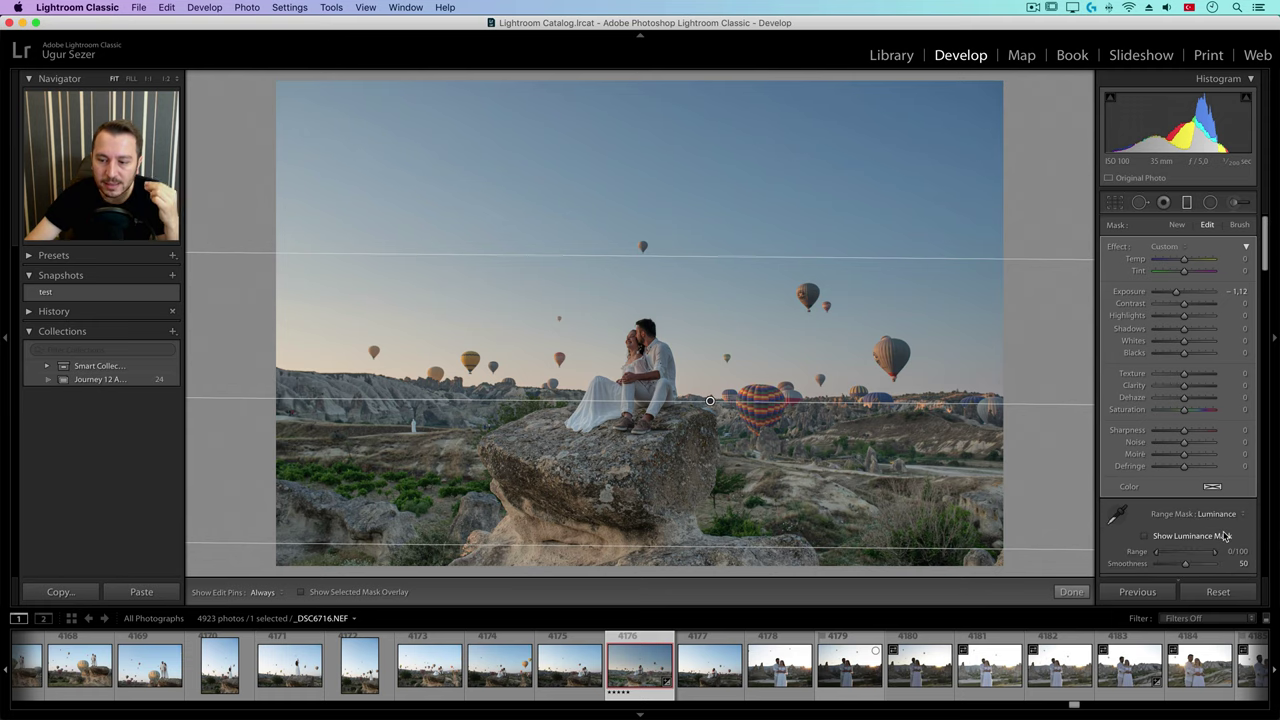
pyautogui.scroll(-2, 1222, 530)
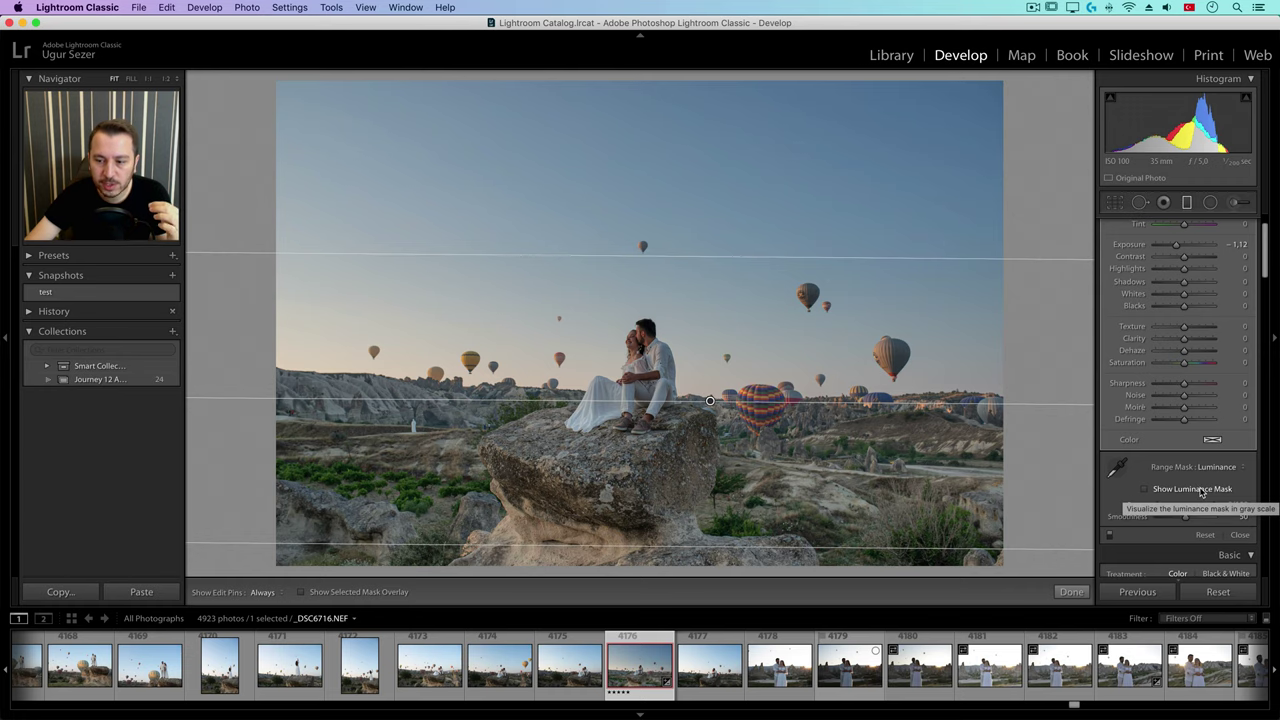
pyautogui.click(1201, 490)
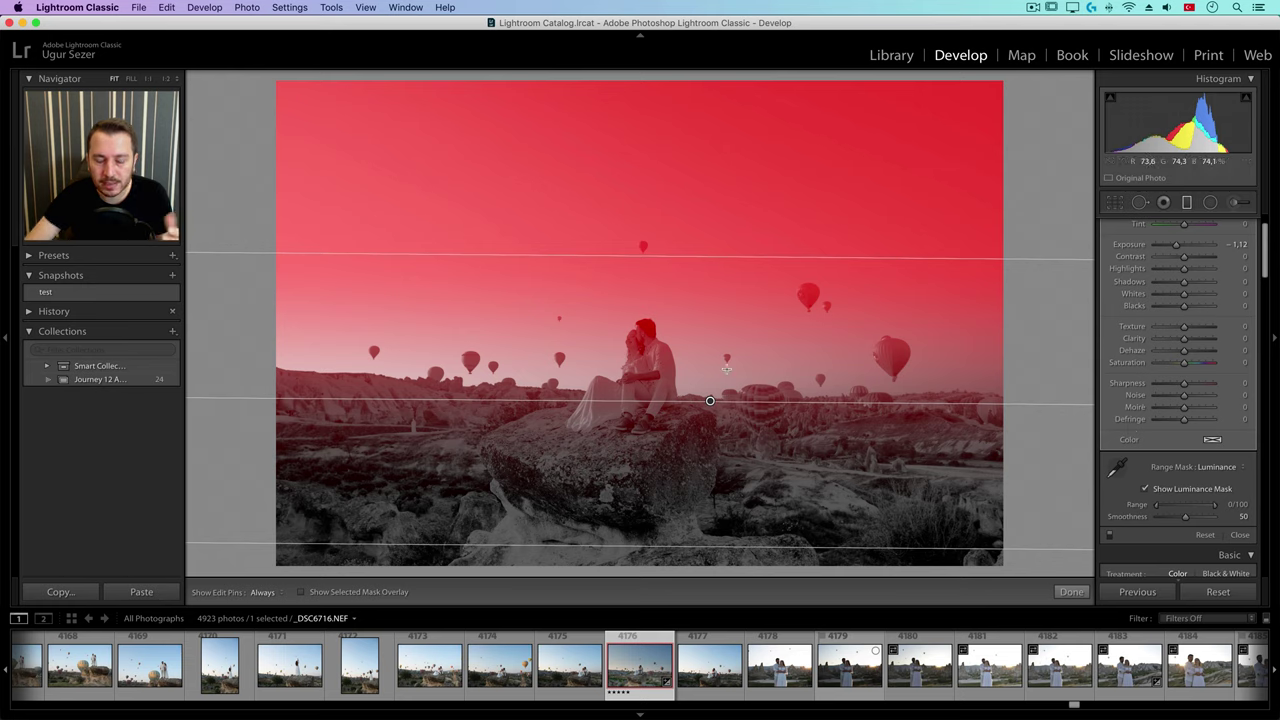
pyautogui.scroll(1, 1180, 362)
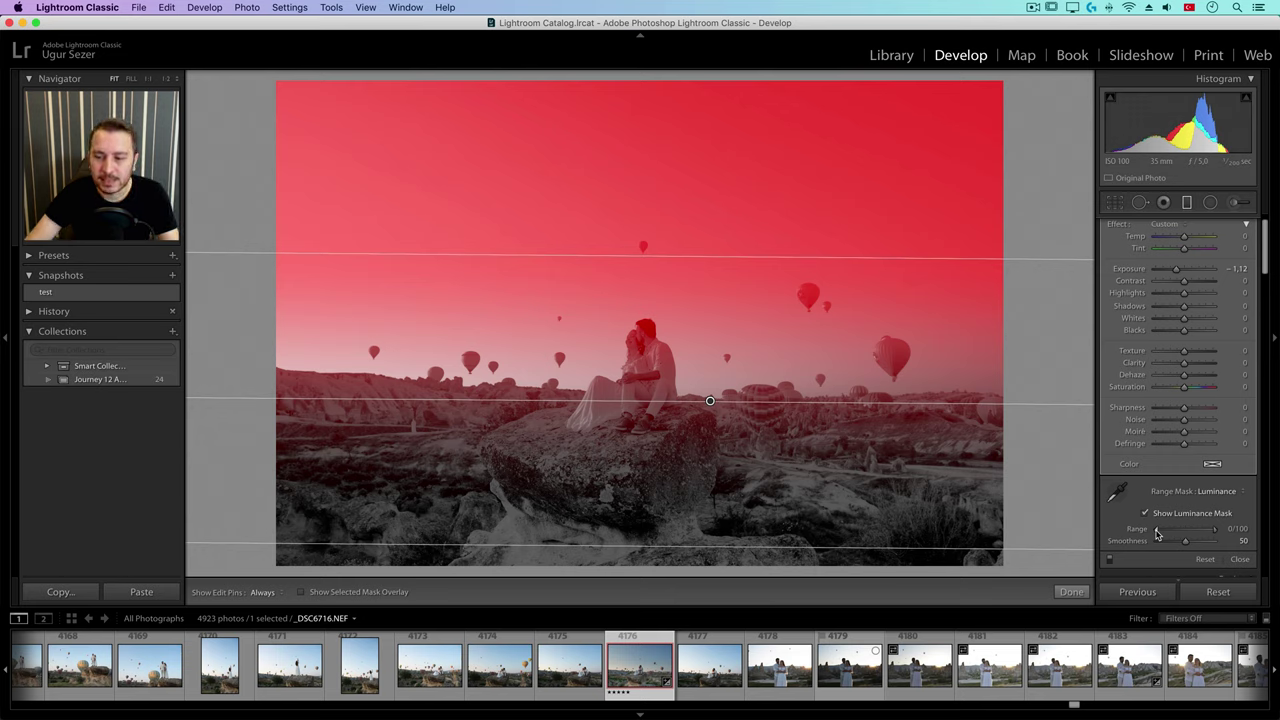
# Set the luminance Range to 35/100 and Smoothness to 50, then hide the overlay.
pyautogui.moveTo(1156, 533); pyautogui.dragTo(1175, 539)
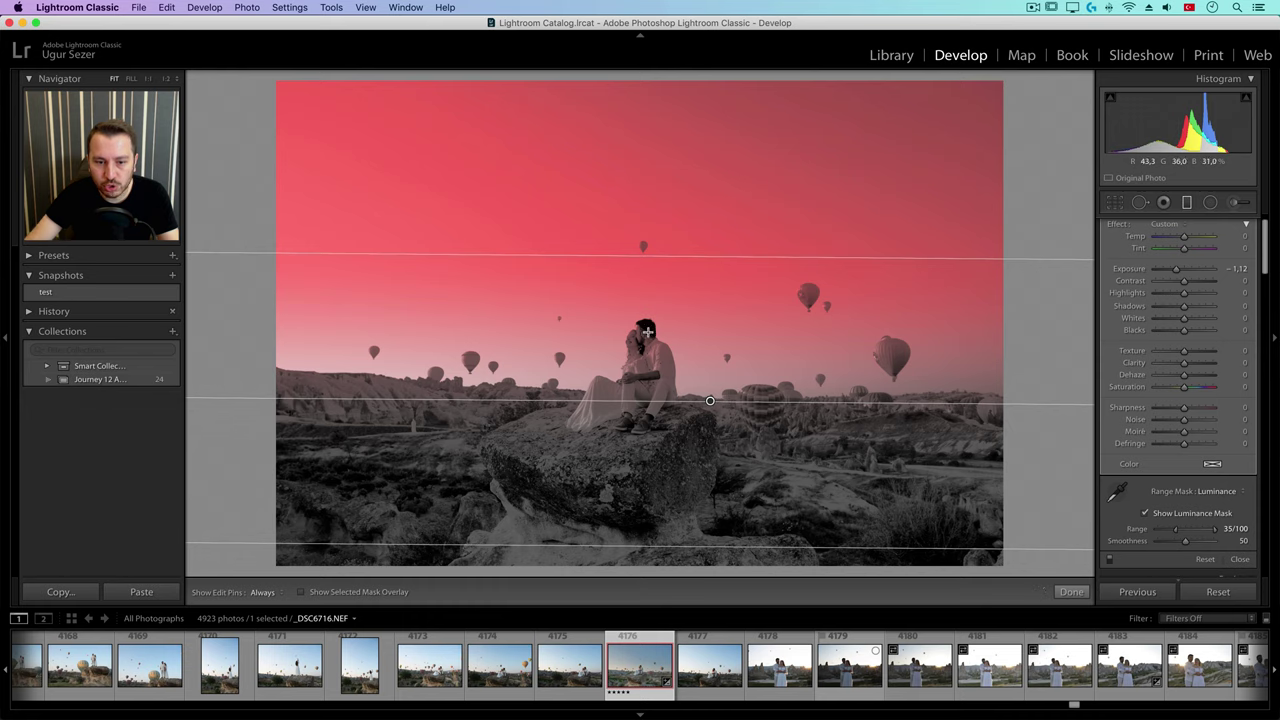
pyautogui.doubleClick(1122, 529)
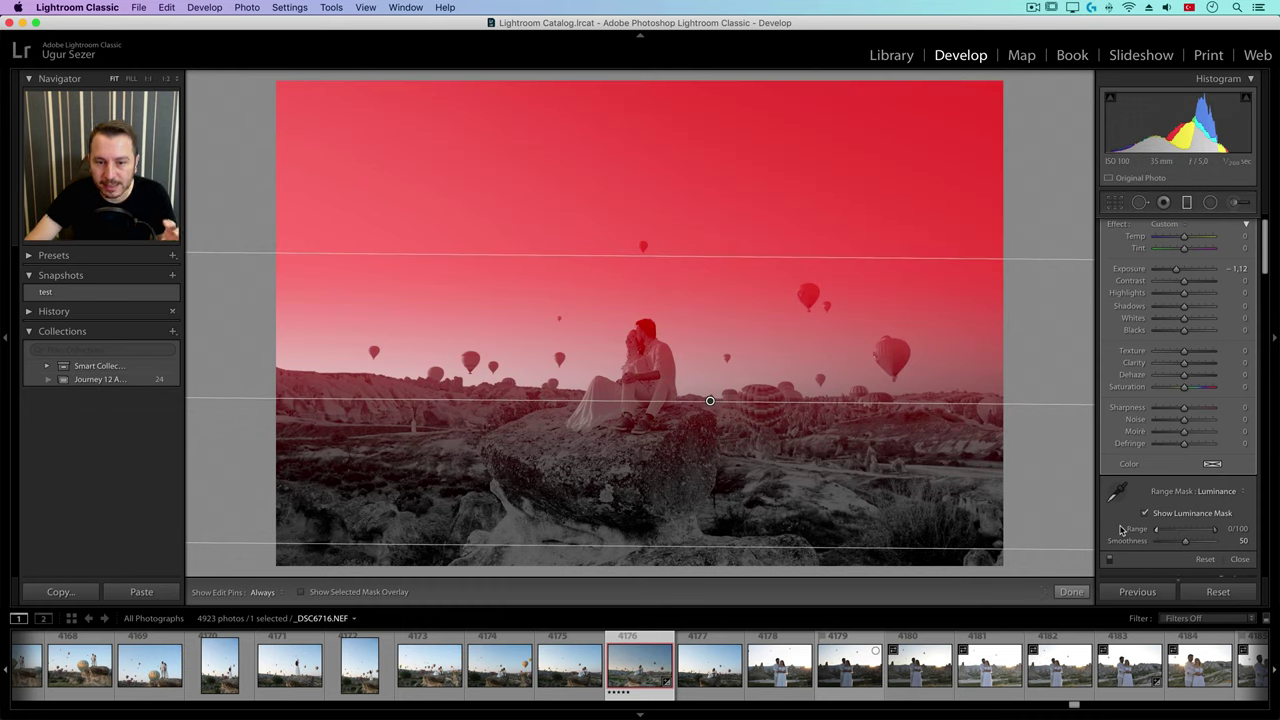
pyautogui.moveTo(1155, 531); pyautogui.dragTo(1172, 534)
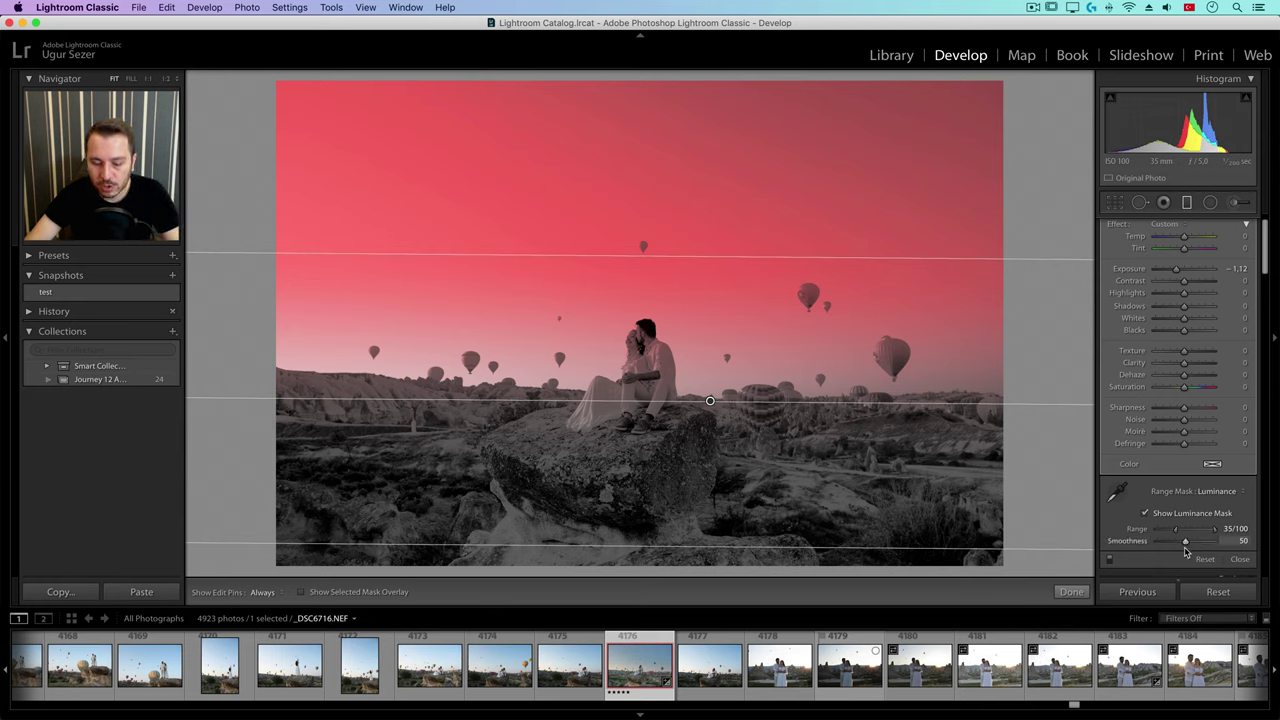
pyautogui.moveTo(1185, 543)
pyautogui.mouseDown()
pyautogui.moveTo(1214, 546)
pyautogui.moveTo(1150, 544)
pyautogui.moveTo(1212, 547)
pyautogui.moveTo(1168, 546)
pyautogui.moveTo(1193, 548)
pyautogui.mouseUp()
pyautogui.moveTo(1199, 546); pyautogui.dragTo(1156, 546)
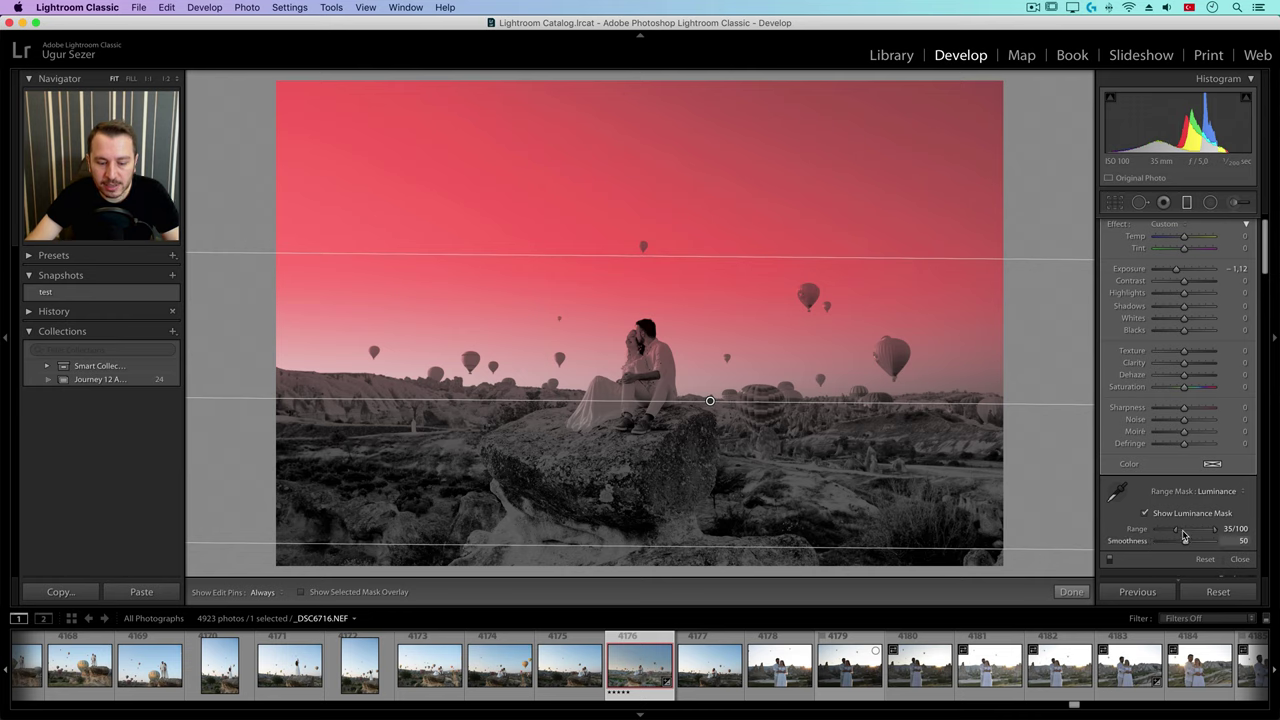
pyautogui.scroll(1, 1184, 545)
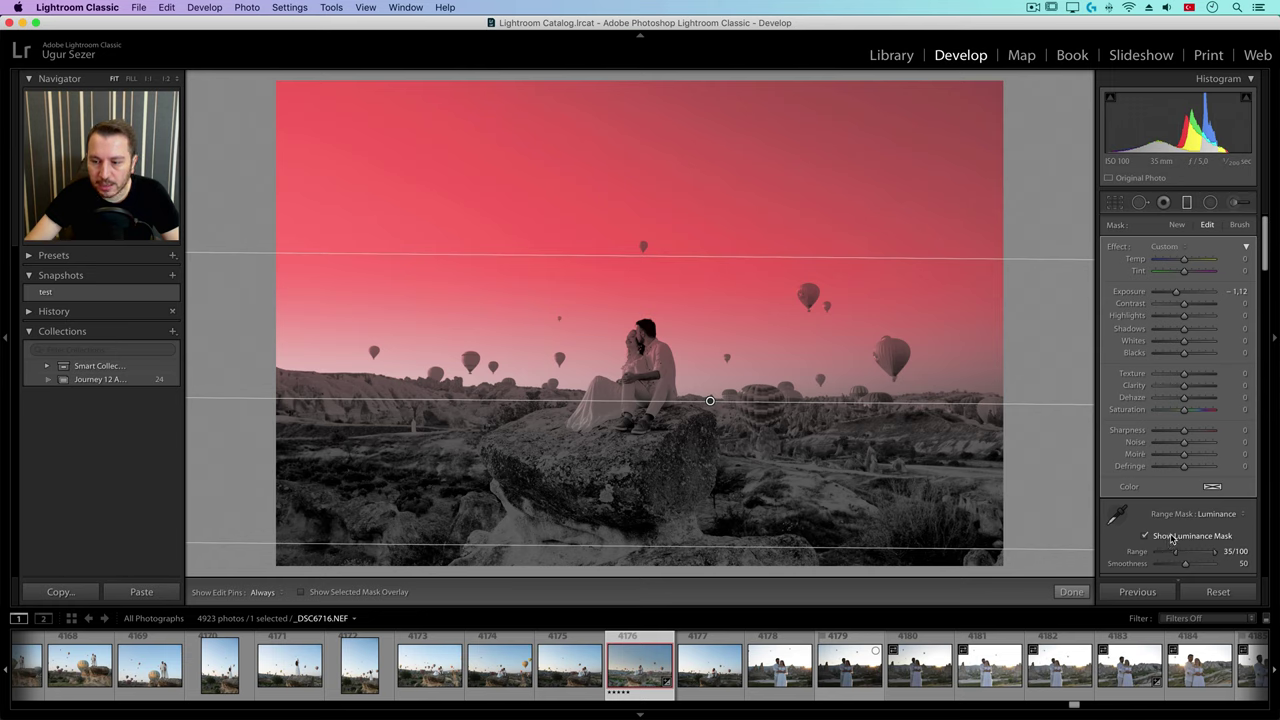
pyautogui.click(1173, 542)
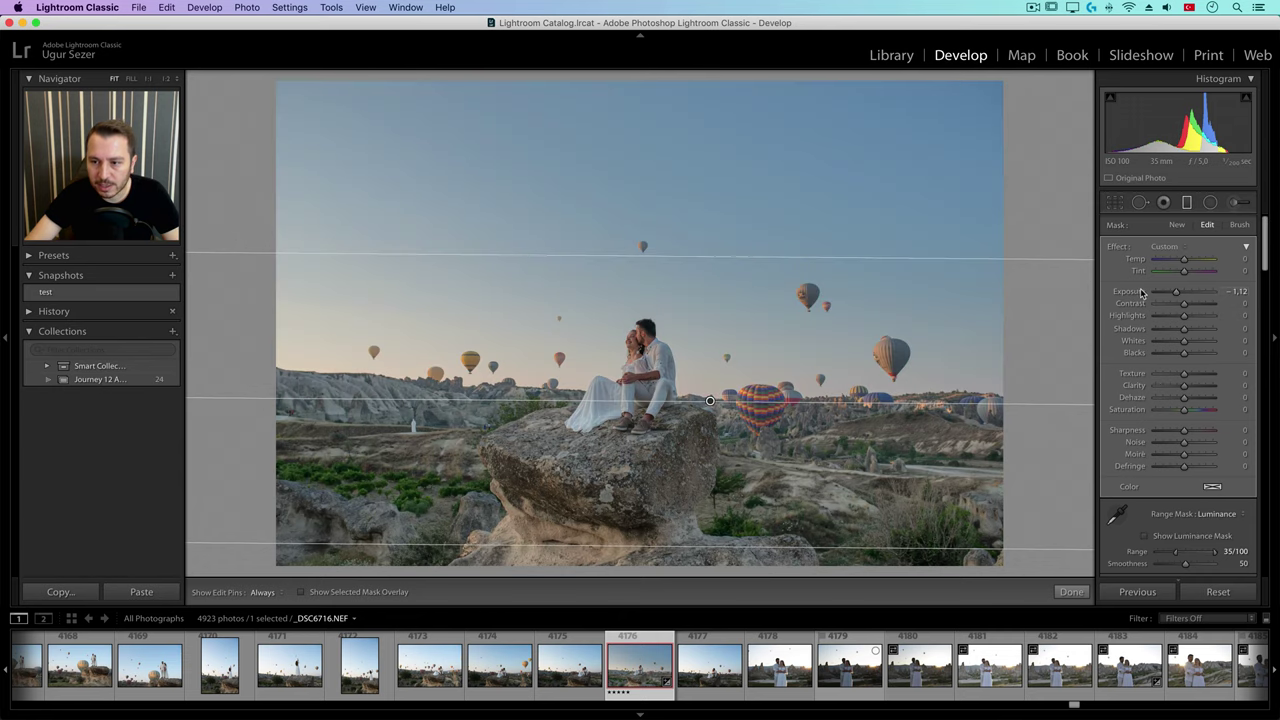
# Give the sky gradient Exposure −0.30, Dehaze −20, Clarity −10 and Saturation −20.
pyautogui.doubleClick(1152, 295)
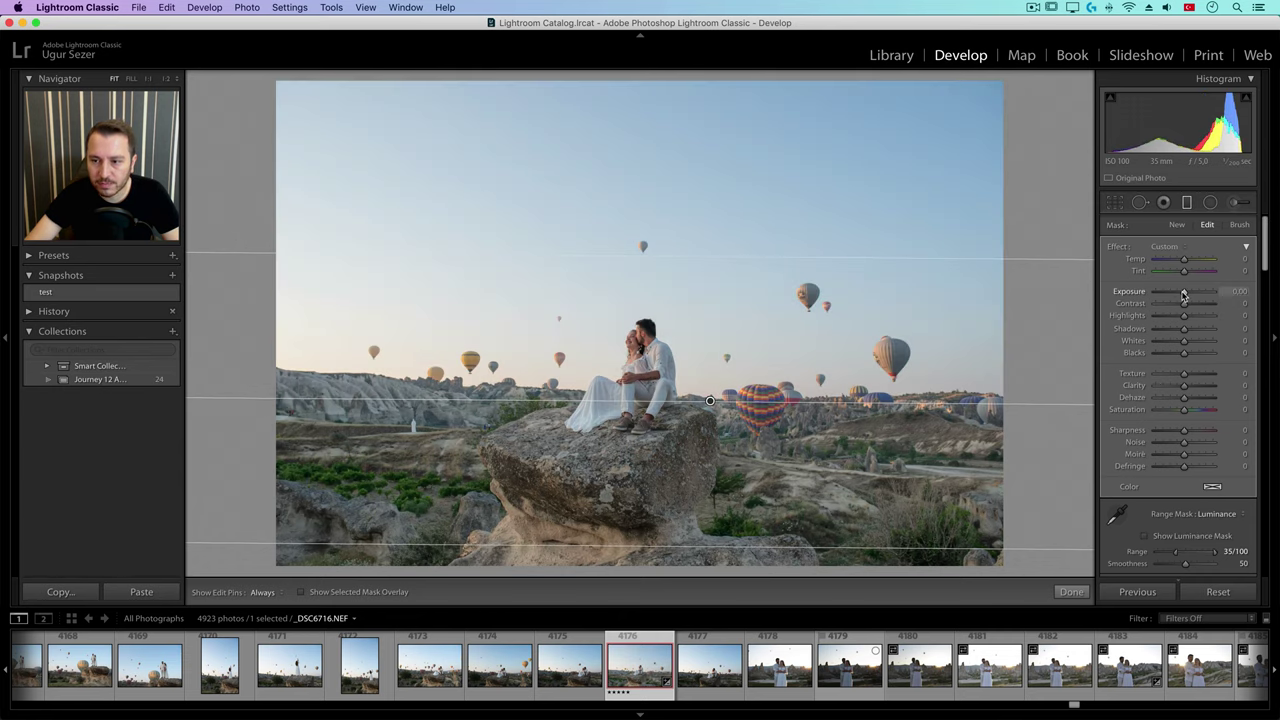
pyautogui.moveTo(1184, 295); pyautogui.dragTo(1183, 295)
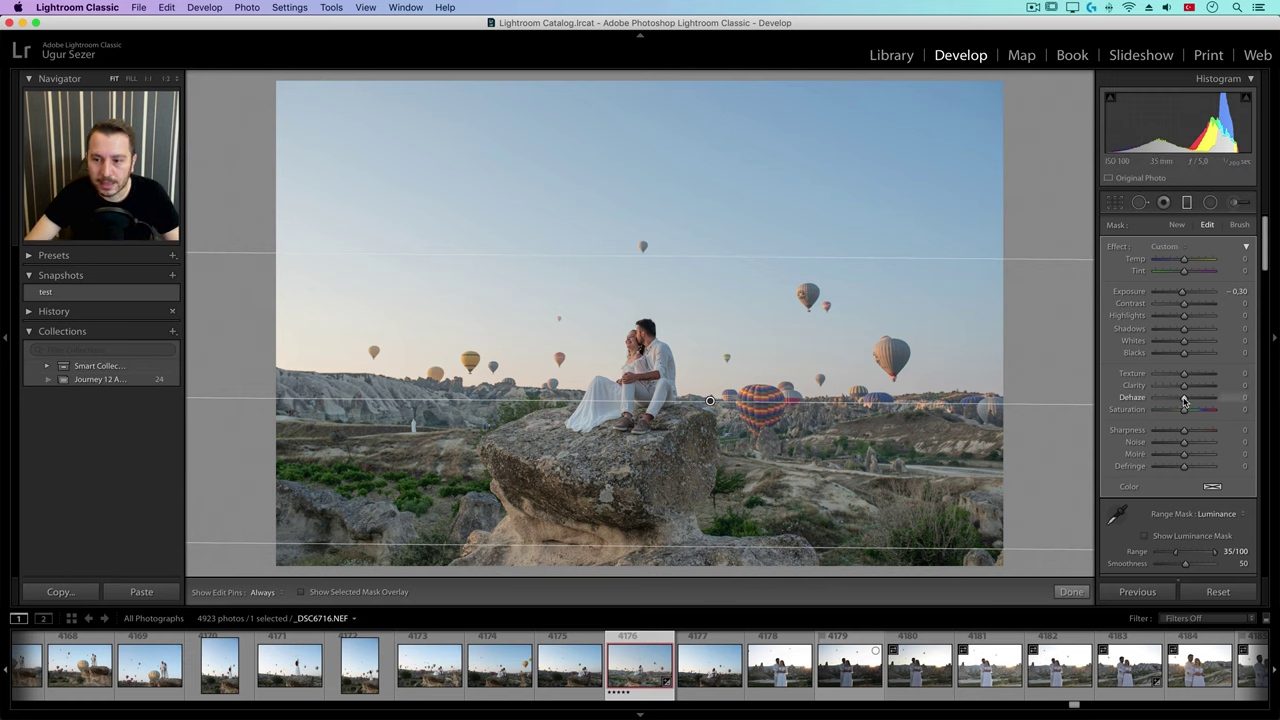
pyautogui.moveTo(1184, 399); pyautogui.dragTo(1197, 398)
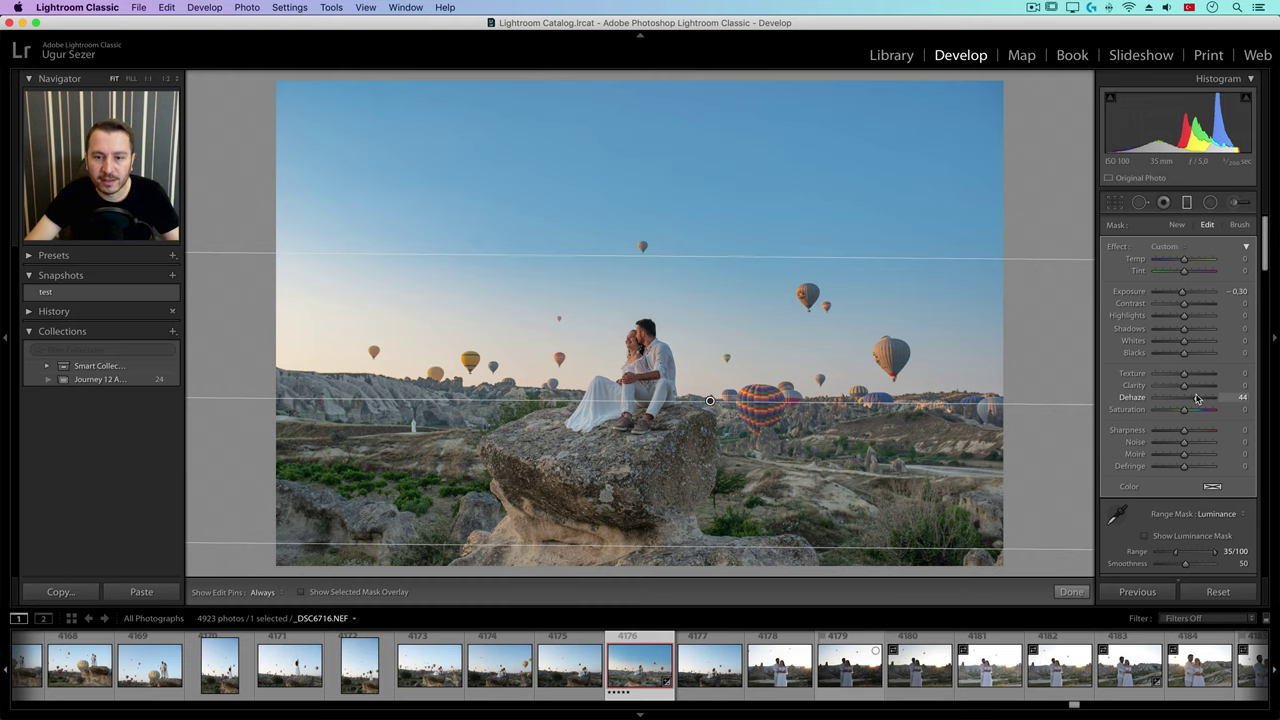
pyautogui.moveTo(1197, 398); pyautogui.dragTo(1176, 401)
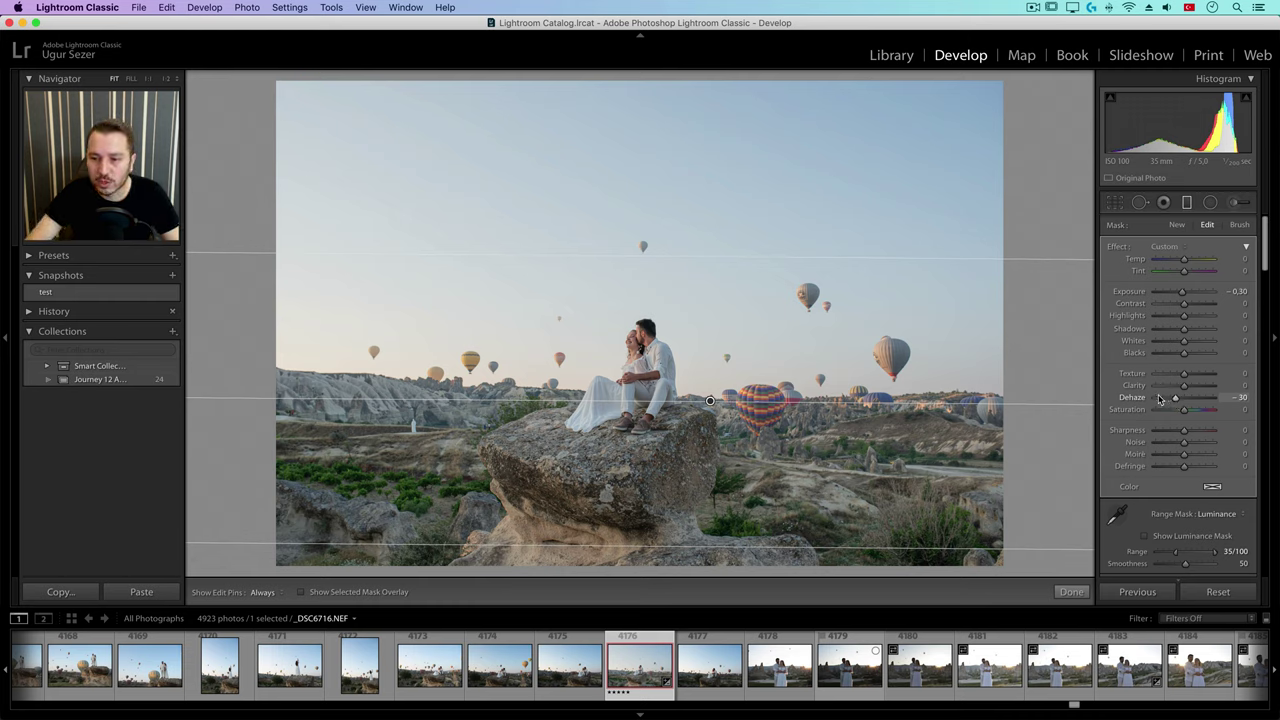
pyautogui.doubleClick(1140, 398)
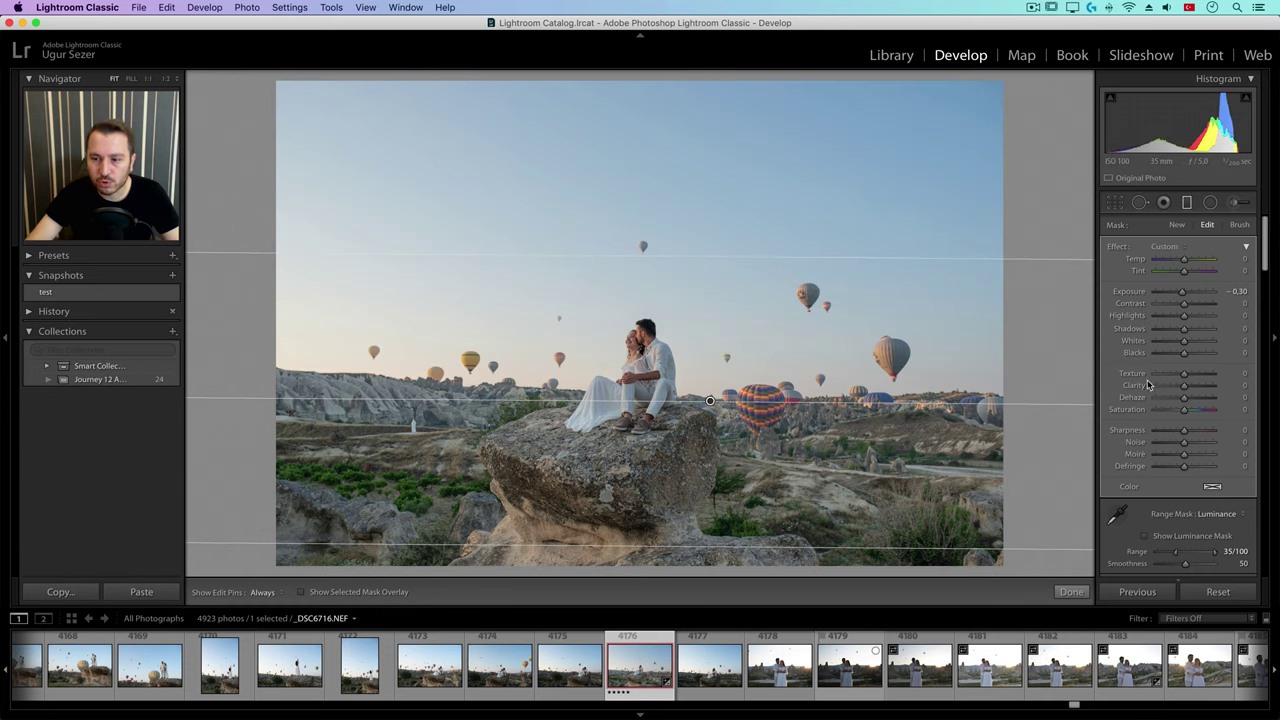
pyautogui.moveTo(1184, 398); pyautogui.dragTo(1181, 400)
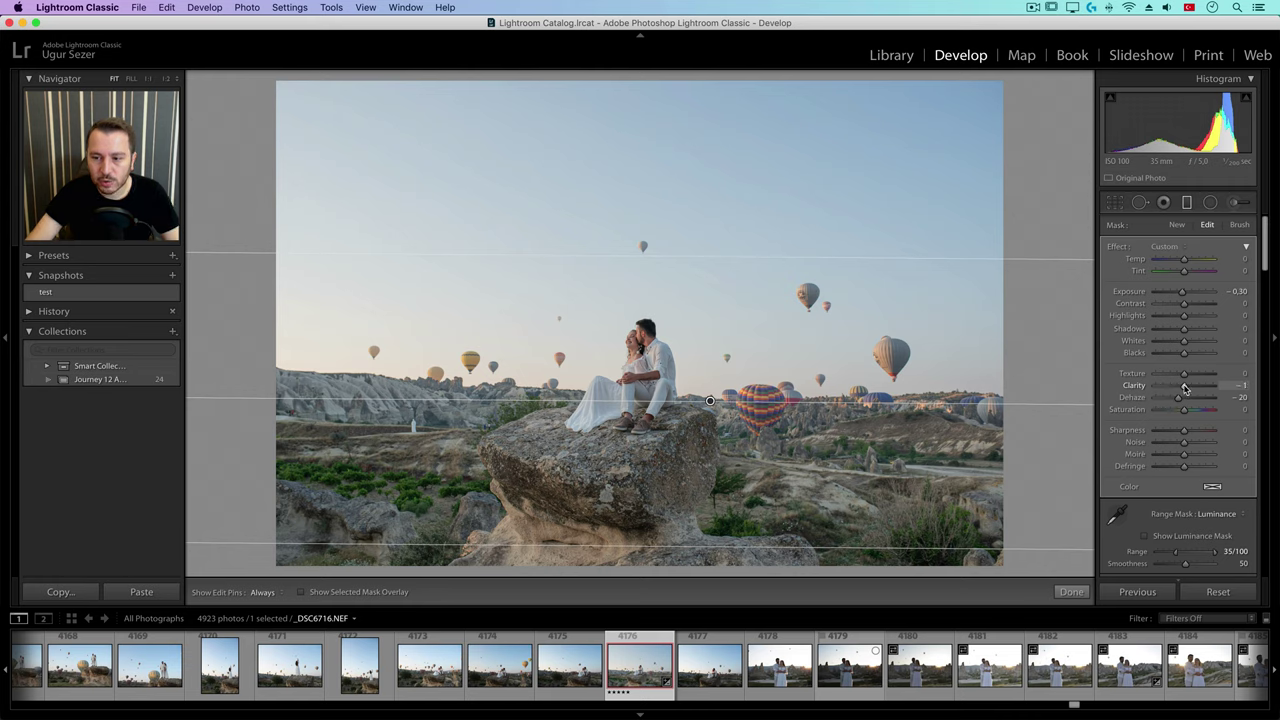
pyautogui.moveTo(1183, 389); pyautogui.dragTo(1182, 392)
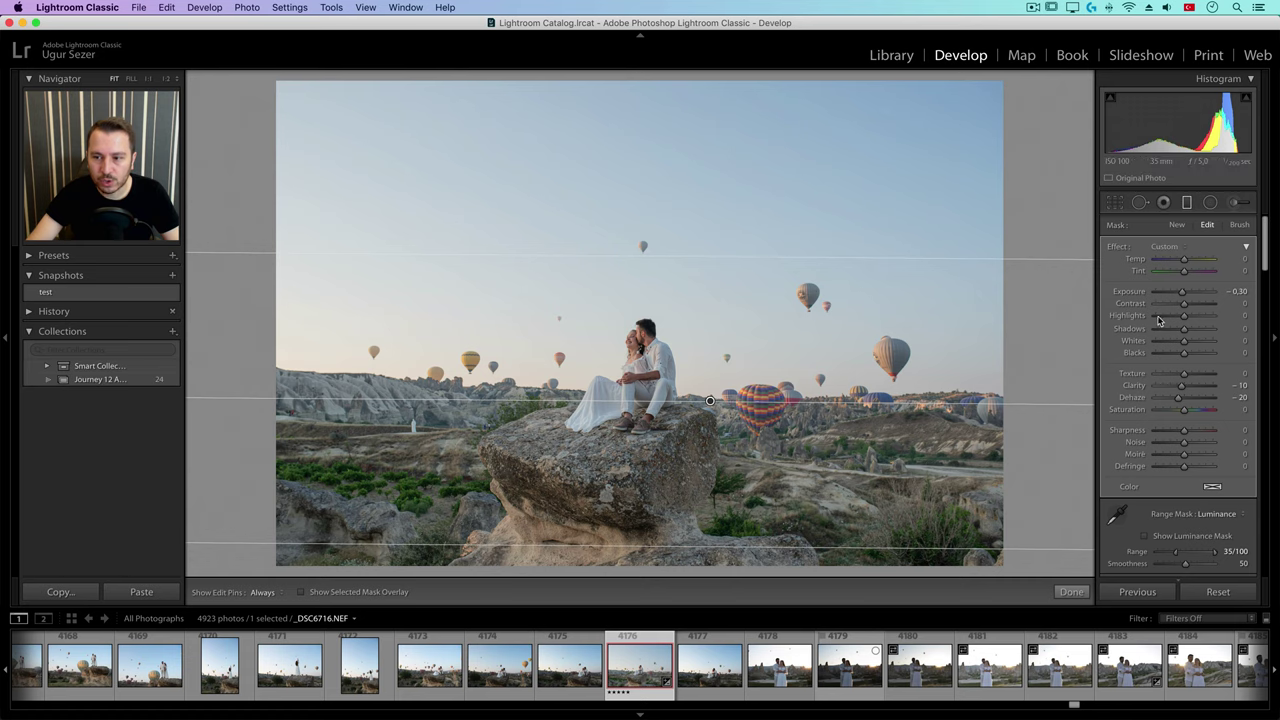
pyautogui.moveTo(1182, 409); pyautogui.dragTo(1179, 411)
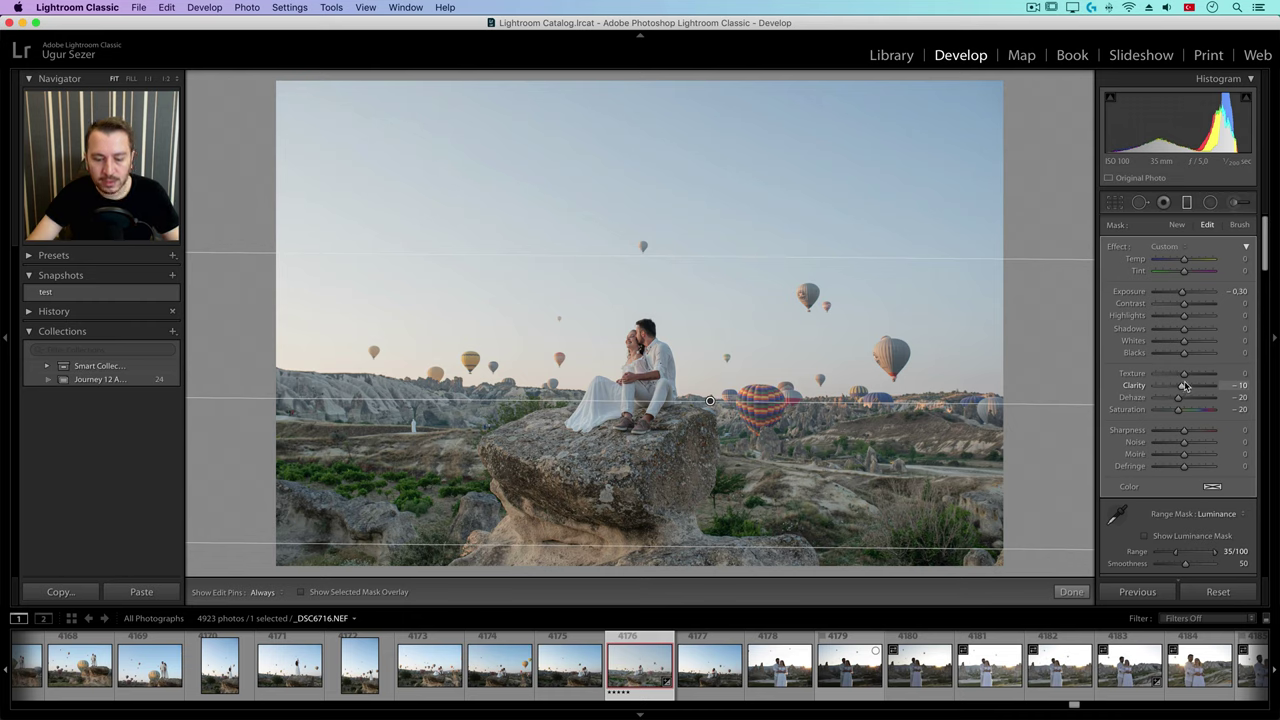
# Lower the sky gradient's luminance mask Smoothness to 40 with the overlay visible.
pyautogui.scroll(-3, 1222, 530)
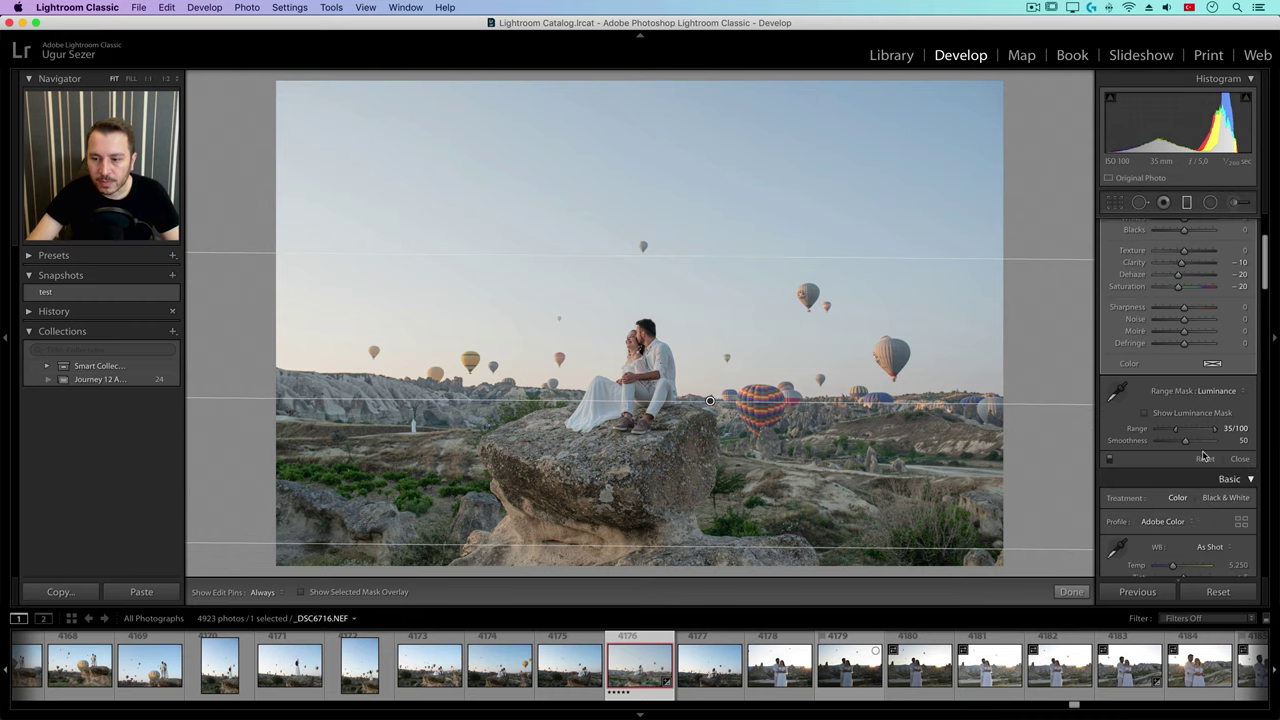
pyautogui.click(1146, 413)
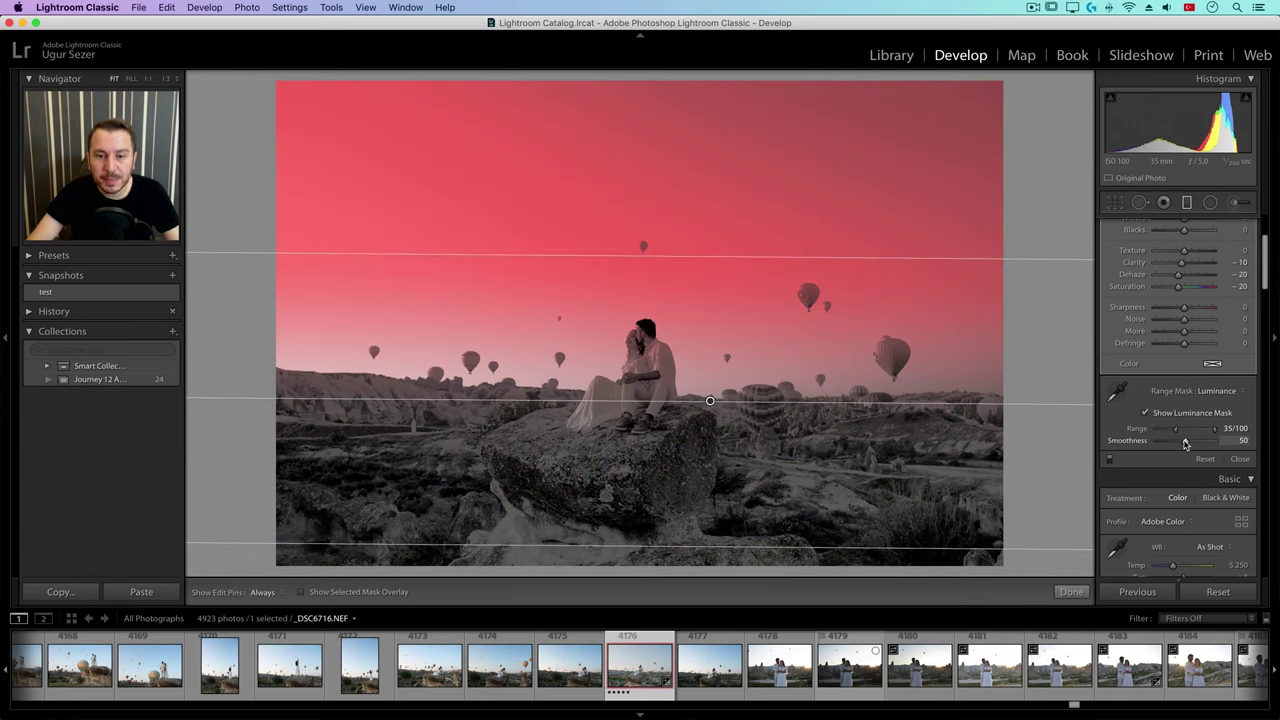
pyautogui.moveTo(1185, 444)
pyautogui.mouseDown()
pyautogui.moveTo(1170, 444)
pyautogui.moveTo(1183, 447)
pyautogui.mouseUp()
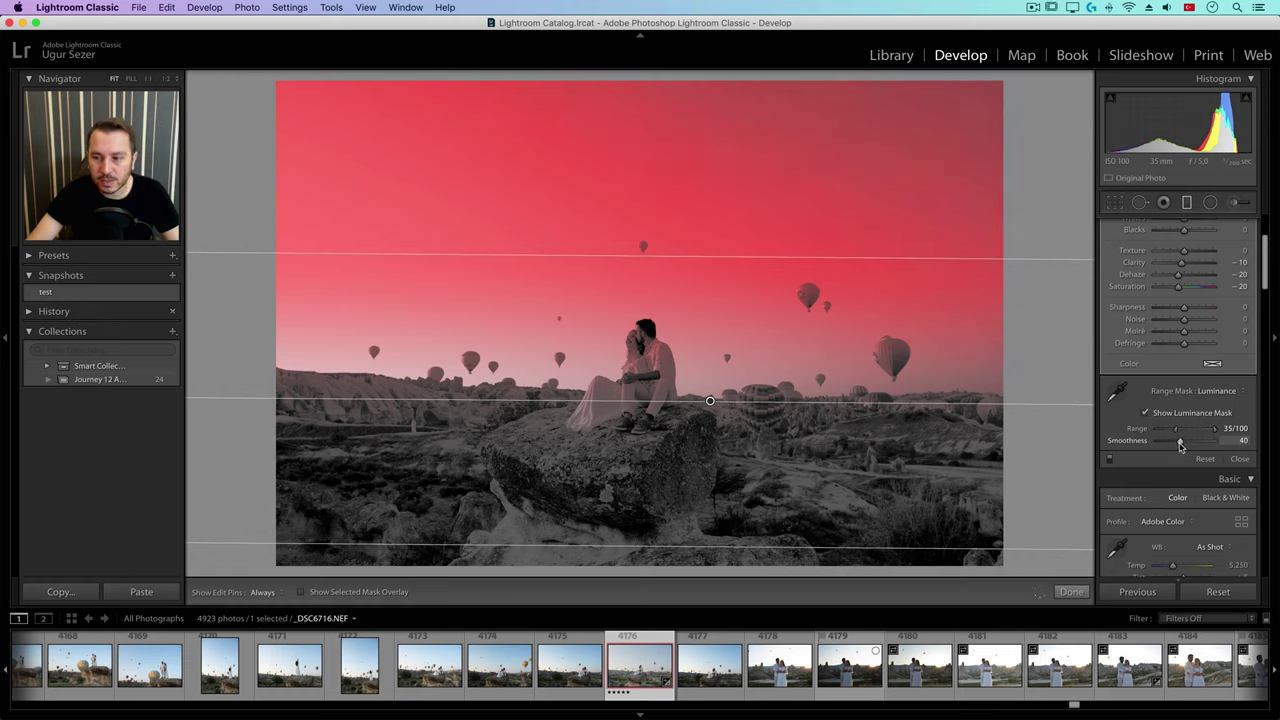
pyautogui.scroll(5, 1215, 438)
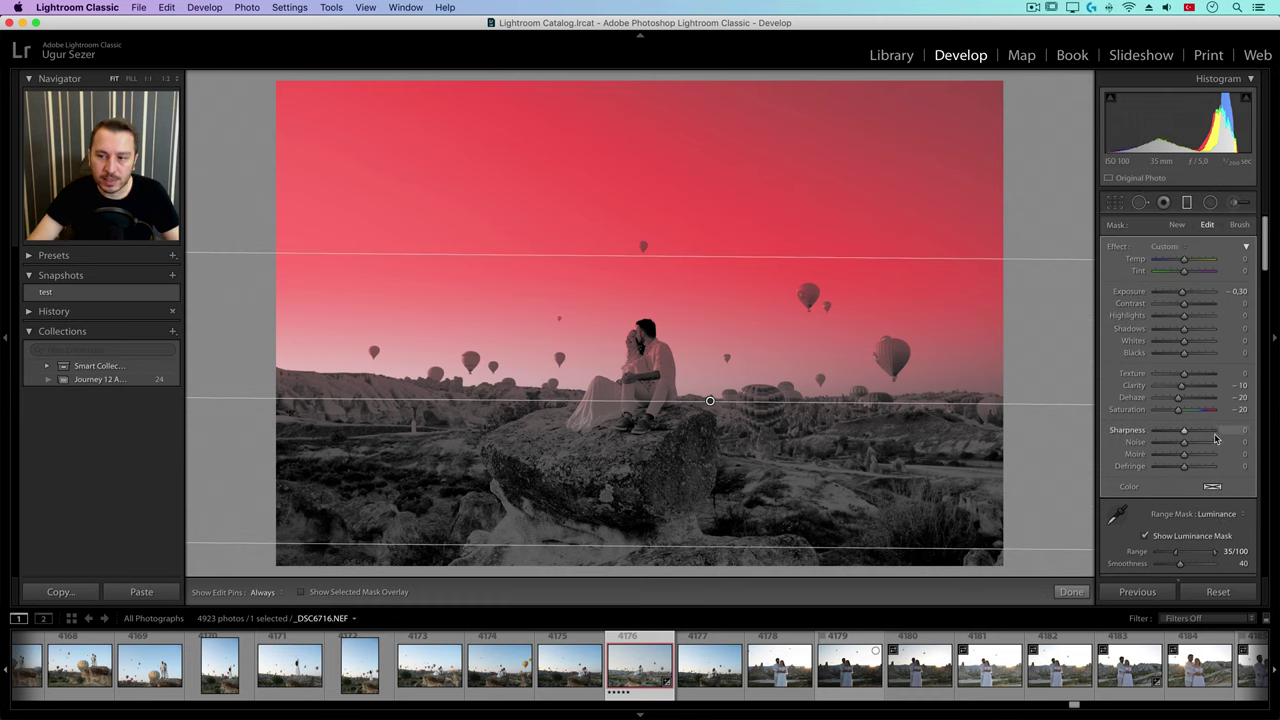
# Close the graduated filter with Done and zoom in on the couple to inspect it.
pyautogui.click(1188, 205)
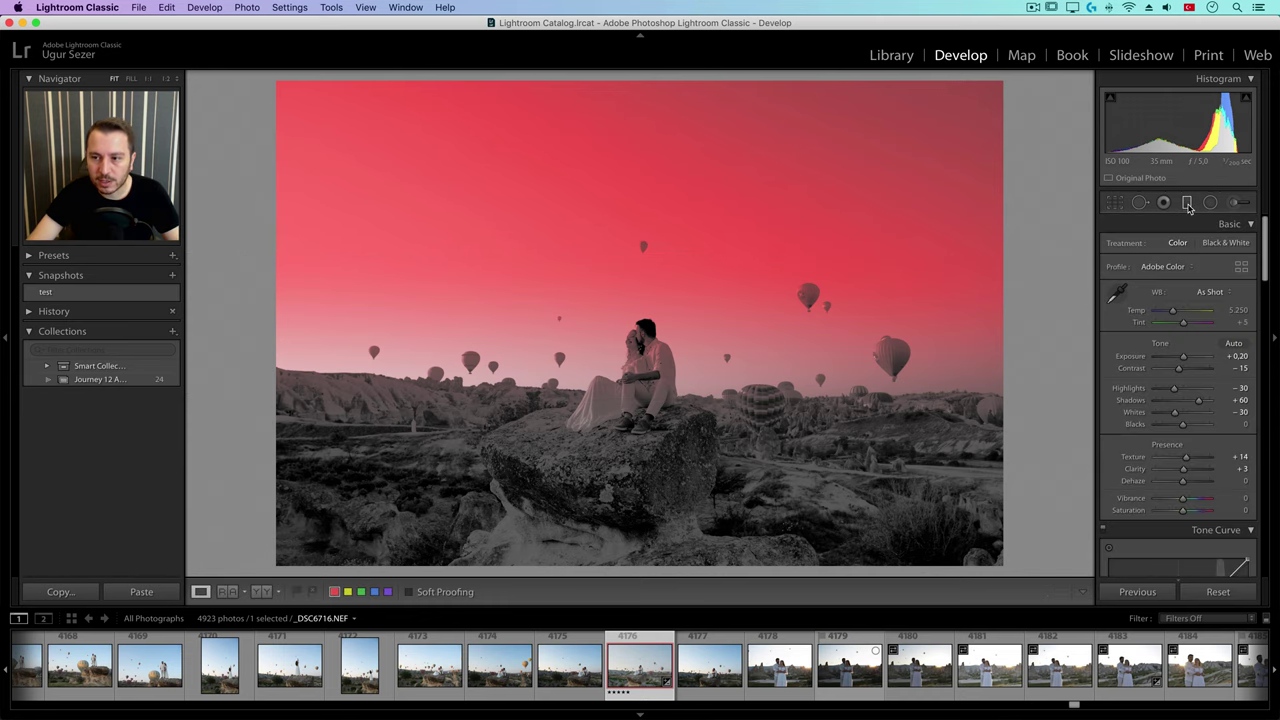
pyautogui.click(1210, 203)
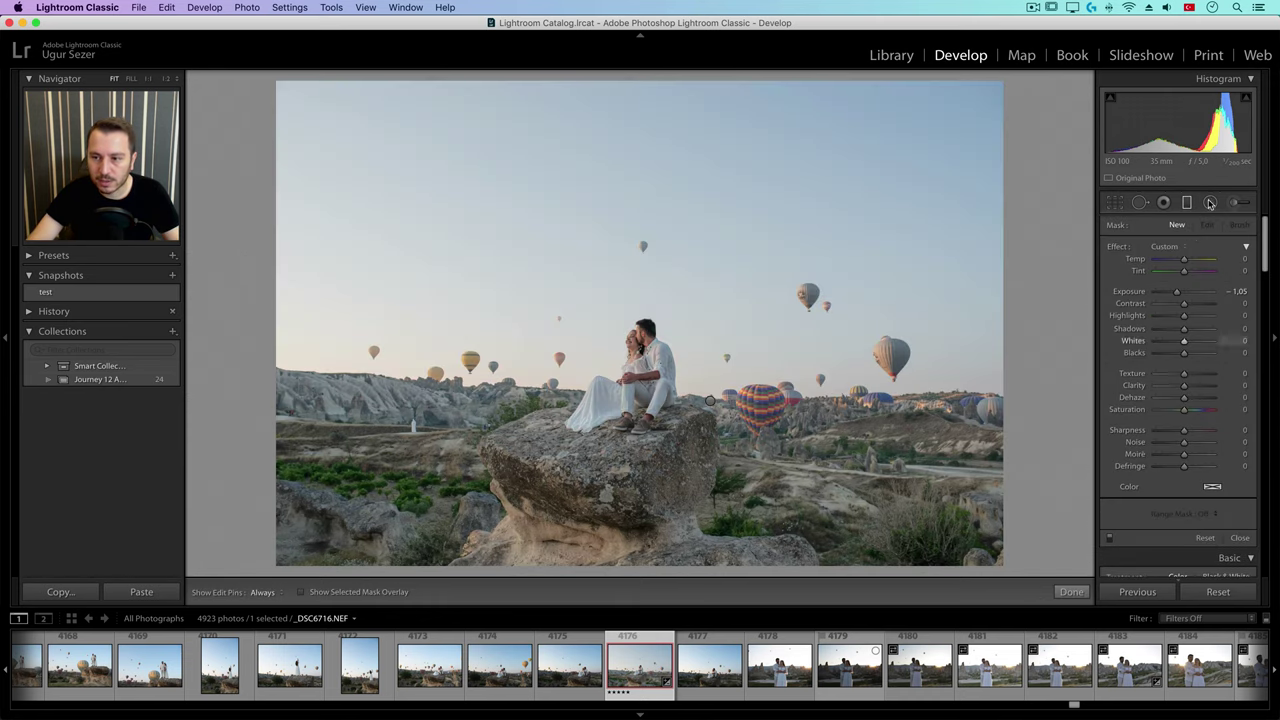
pyautogui.click(1204, 204)
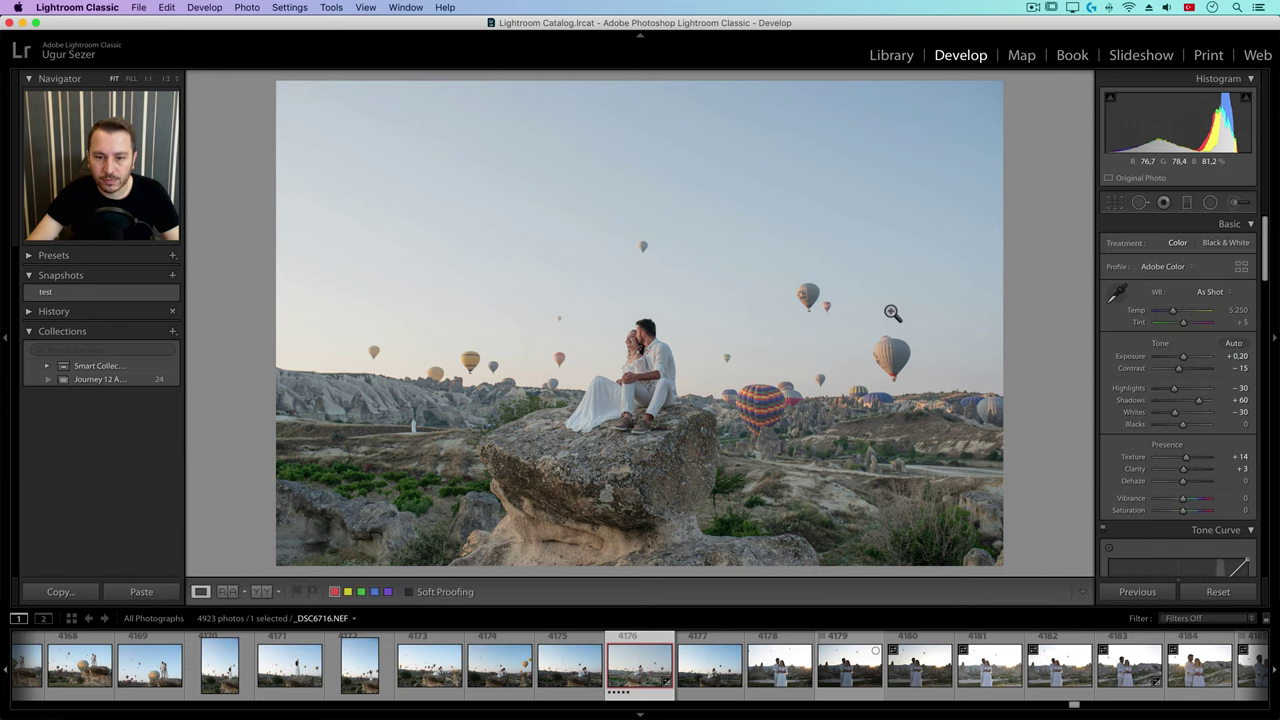
pyautogui.click(1188, 204)
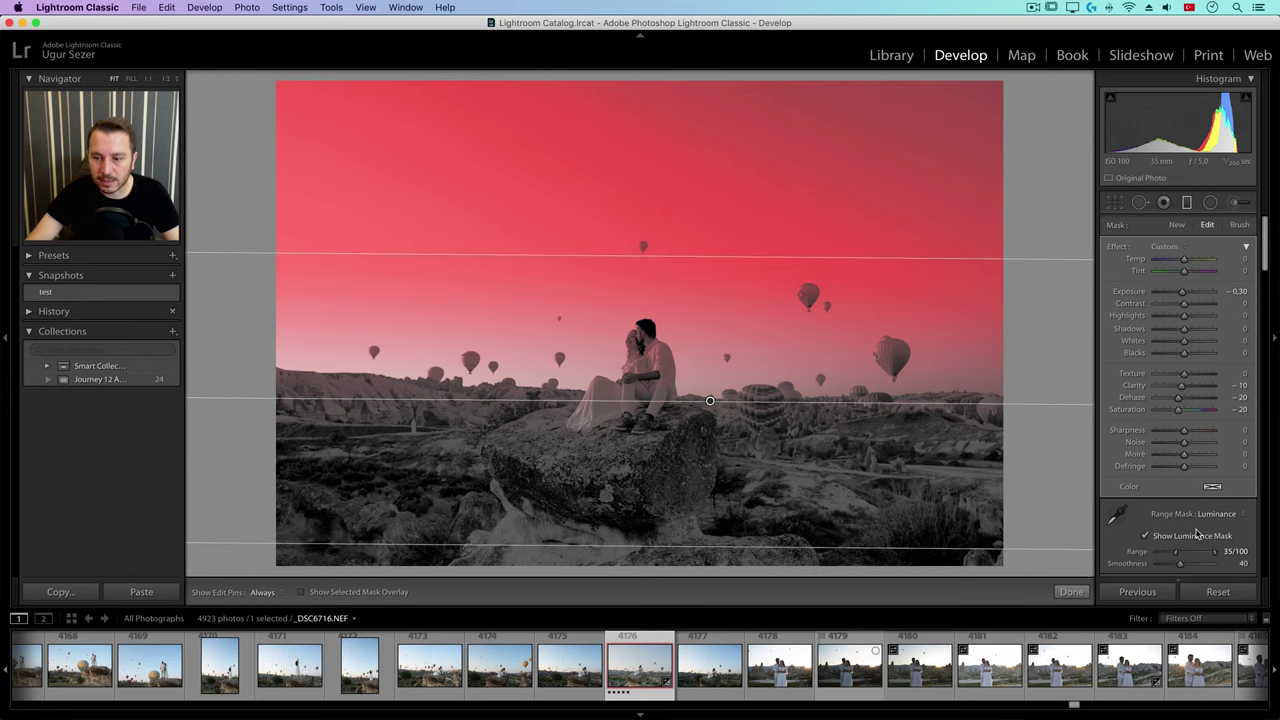
pyautogui.click(1188, 204)
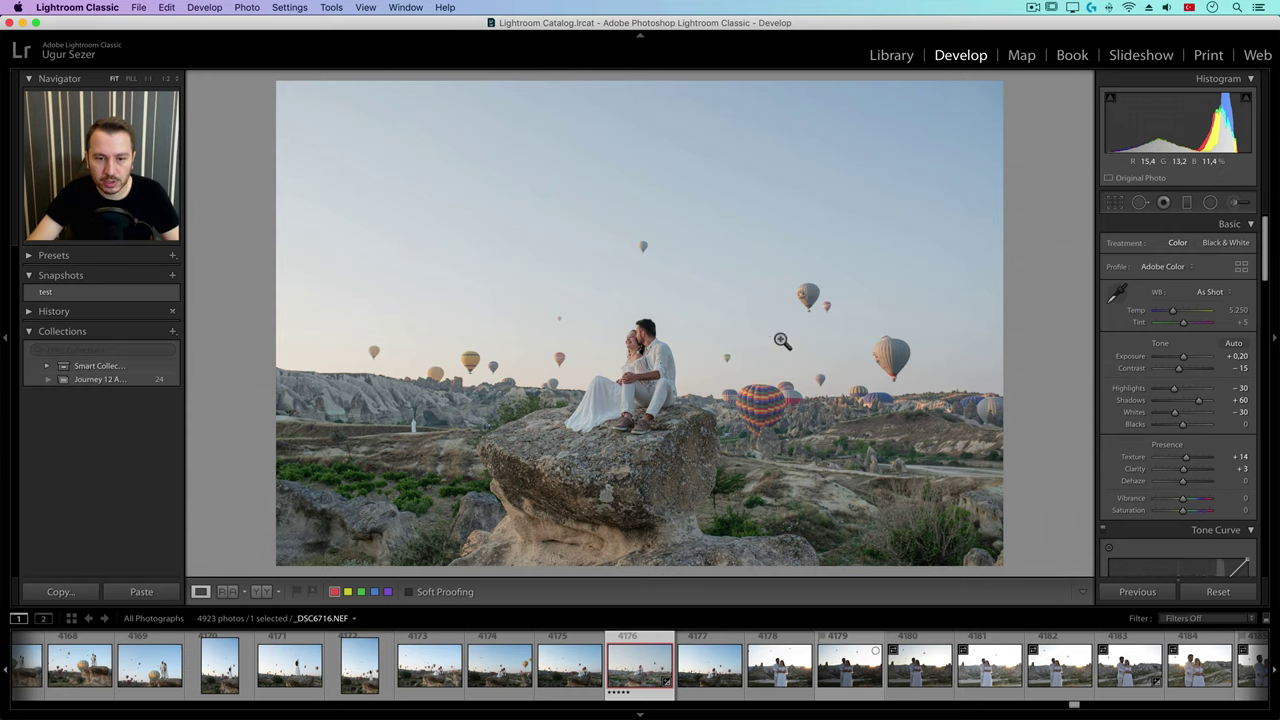
pyautogui.click(606, 356)
pyautogui.click(510, 360)
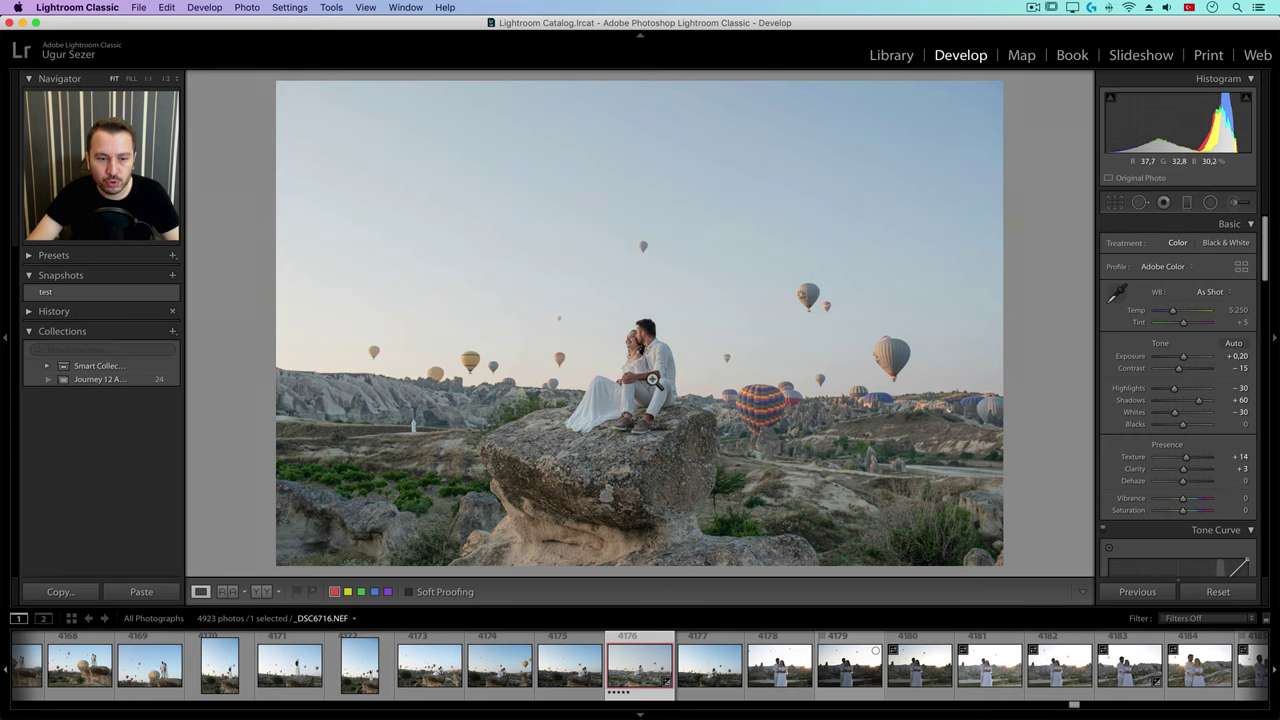
# Warm the white balance by entering a Temp of 5,600.
pyautogui.click(654, 378)
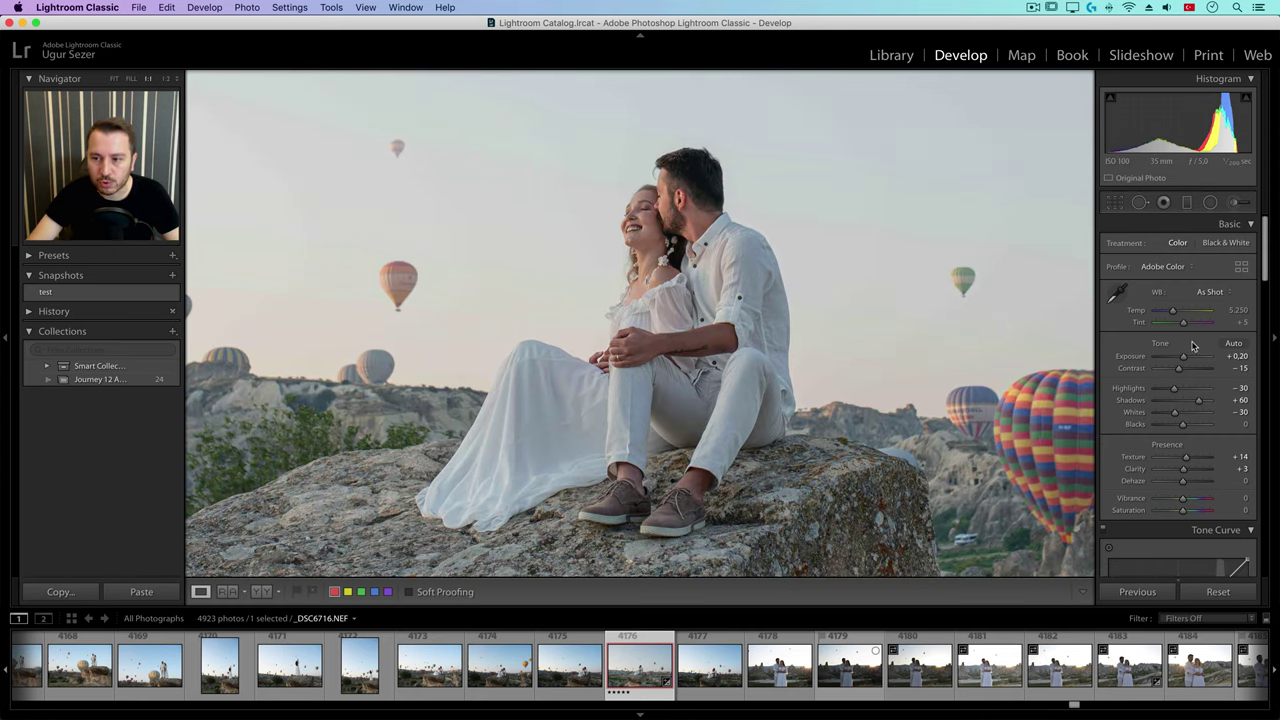
pyautogui.moveTo(1172, 313); pyautogui.dragTo(1180, 316)
pyautogui.click(1236, 310)
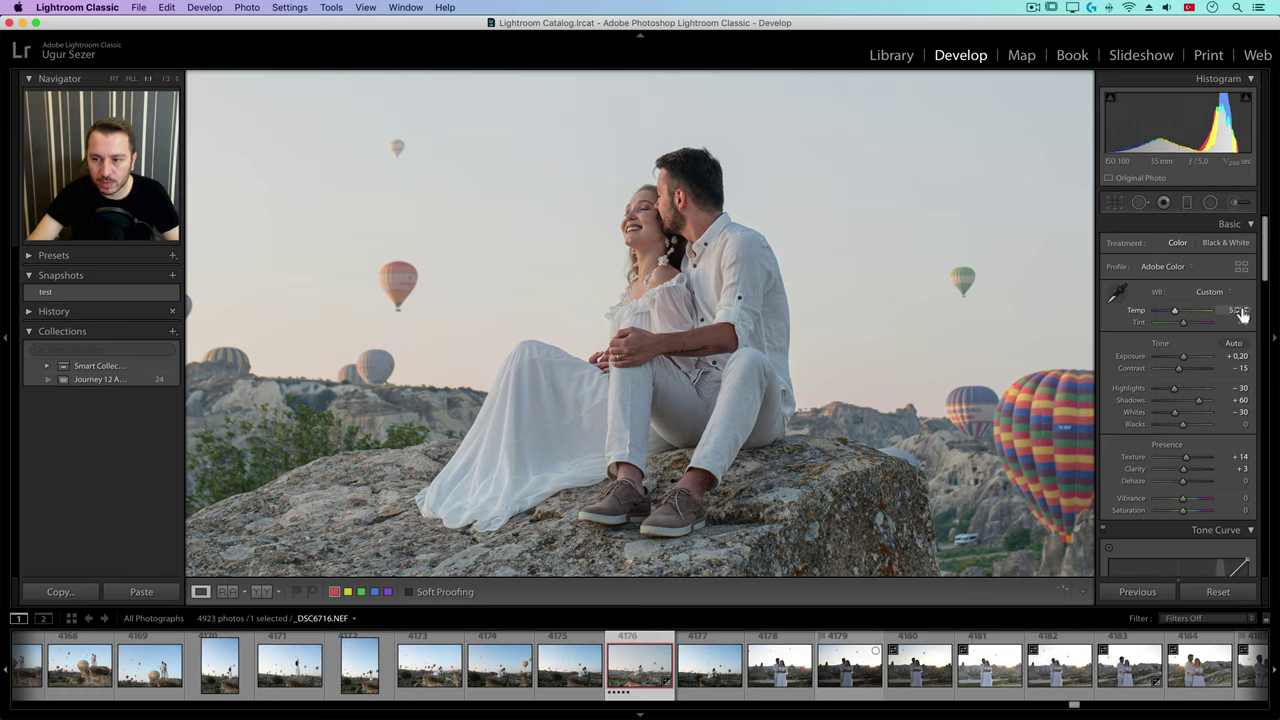
pyautogui.write('5.600')
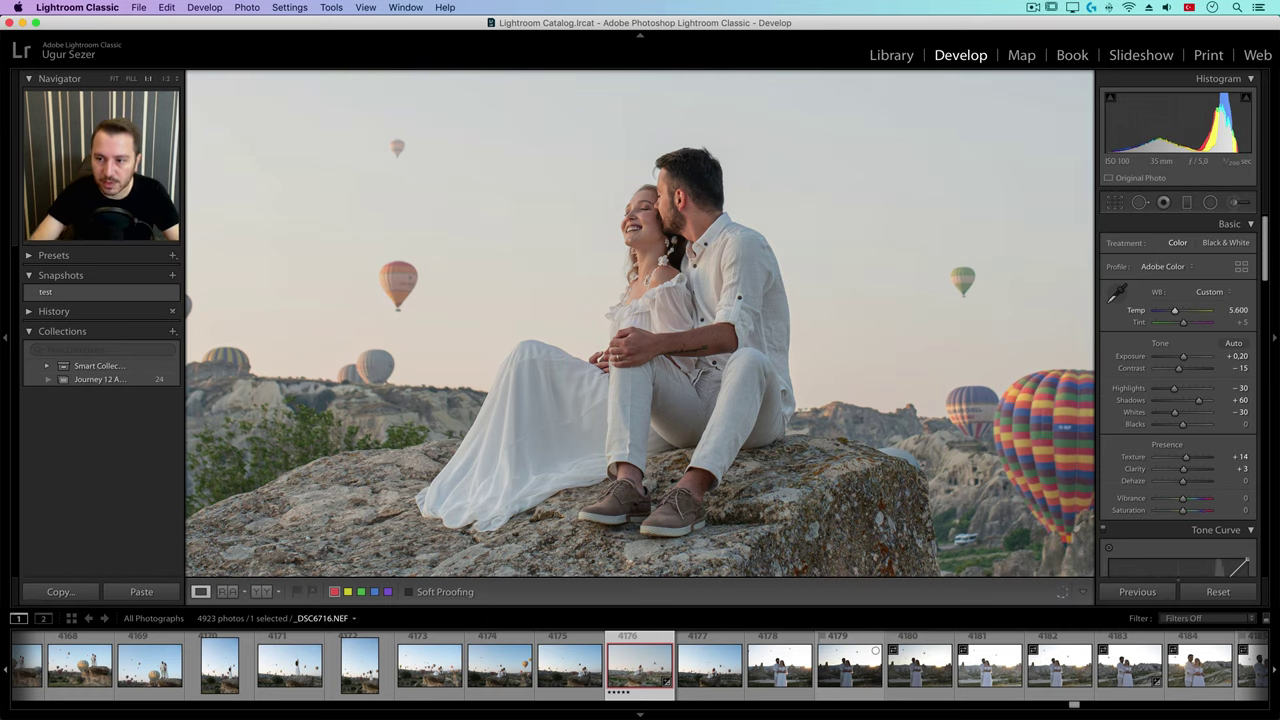
pyautogui.press('Return')
pyautogui.click(683, 249)
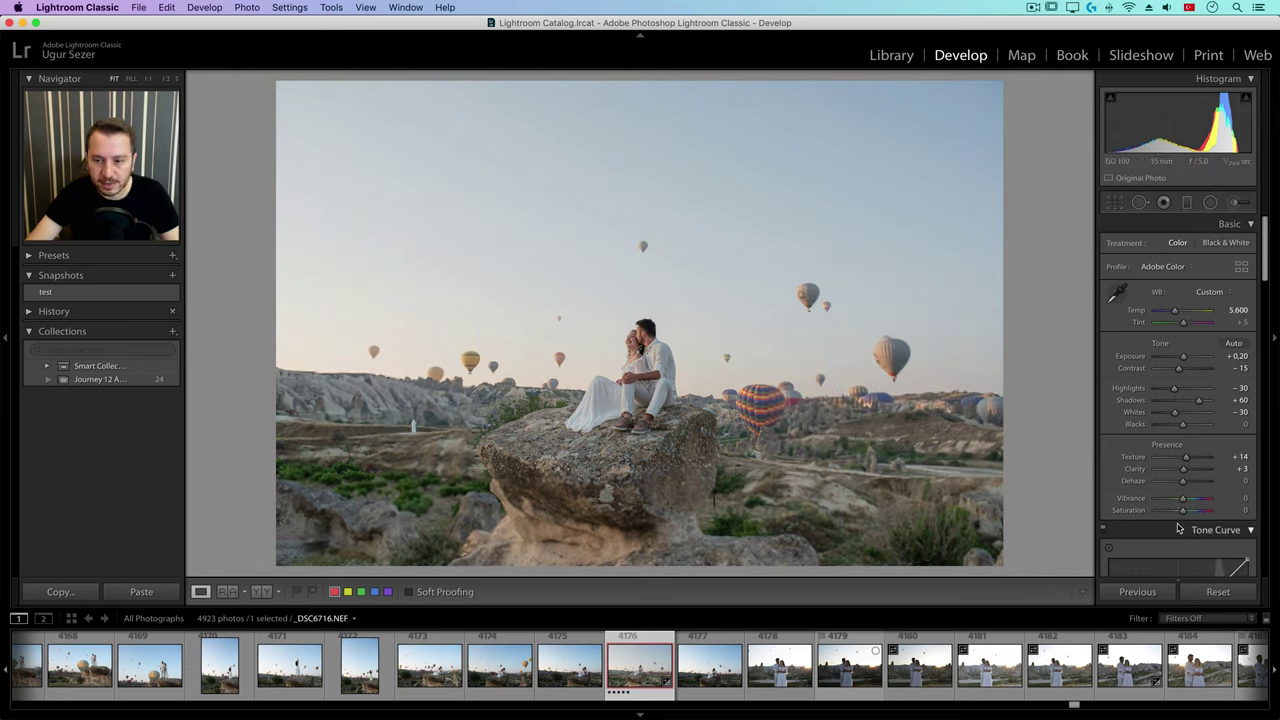
# Set Vibrance to −10, Clarity to +10 and Dehaze to +15.
pyautogui.moveTo(1183, 504); pyautogui.dragTo(1180, 505)
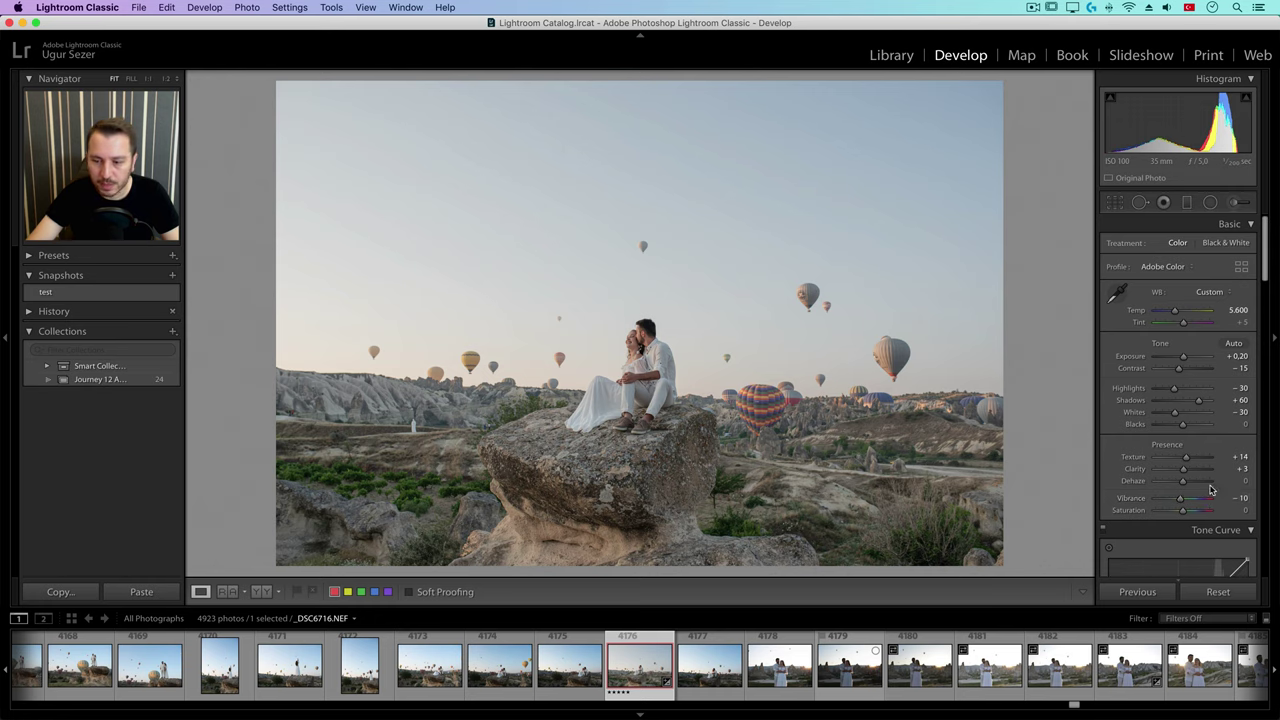
pyautogui.moveTo(1186, 467); pyautogui.dragTo(1187, 472)
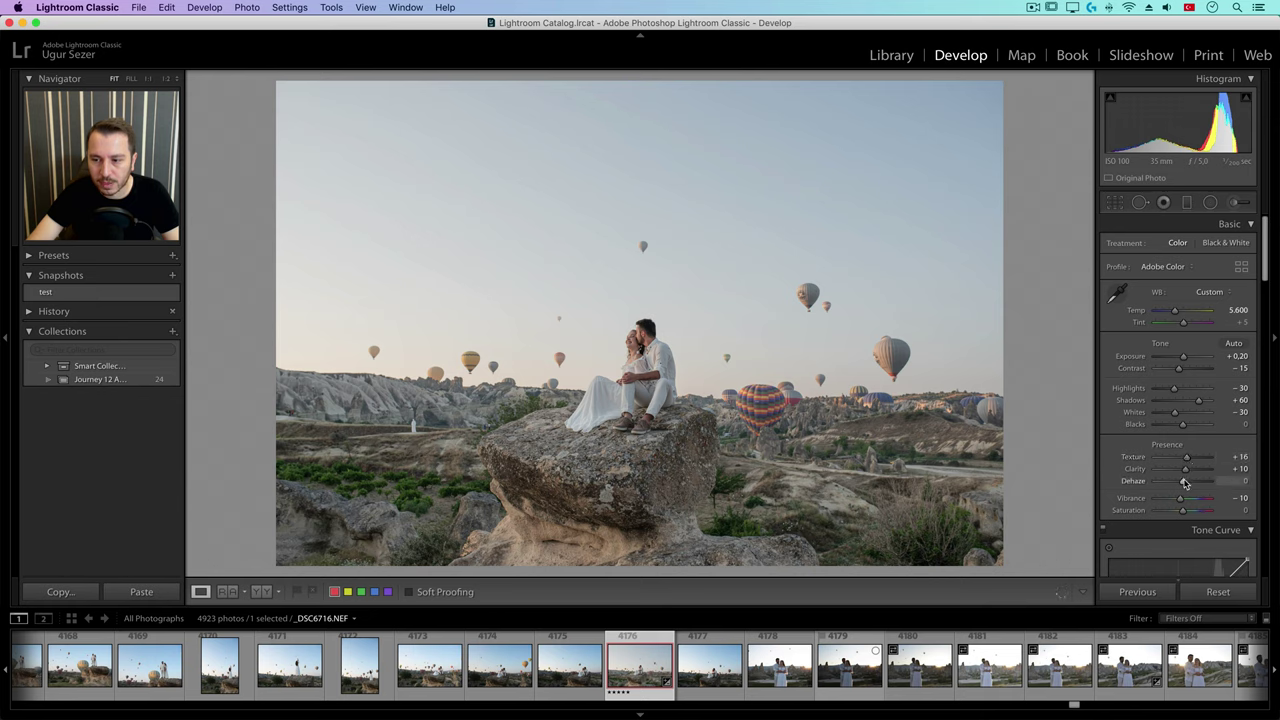
pyautogui.moveTo(1183, 482); pyautogui.dragTo(1191, 485)
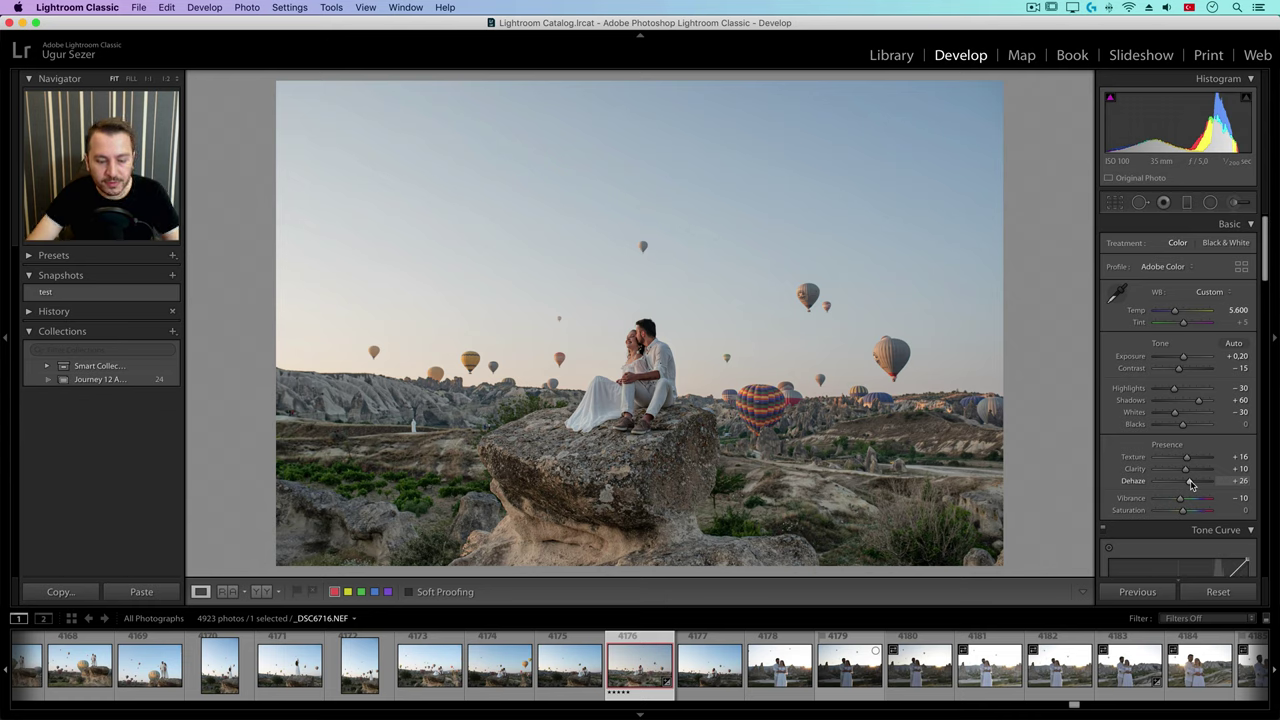
pyautogui.moveTo(1191, 485); pyautogui.dragTo(1189, 487)
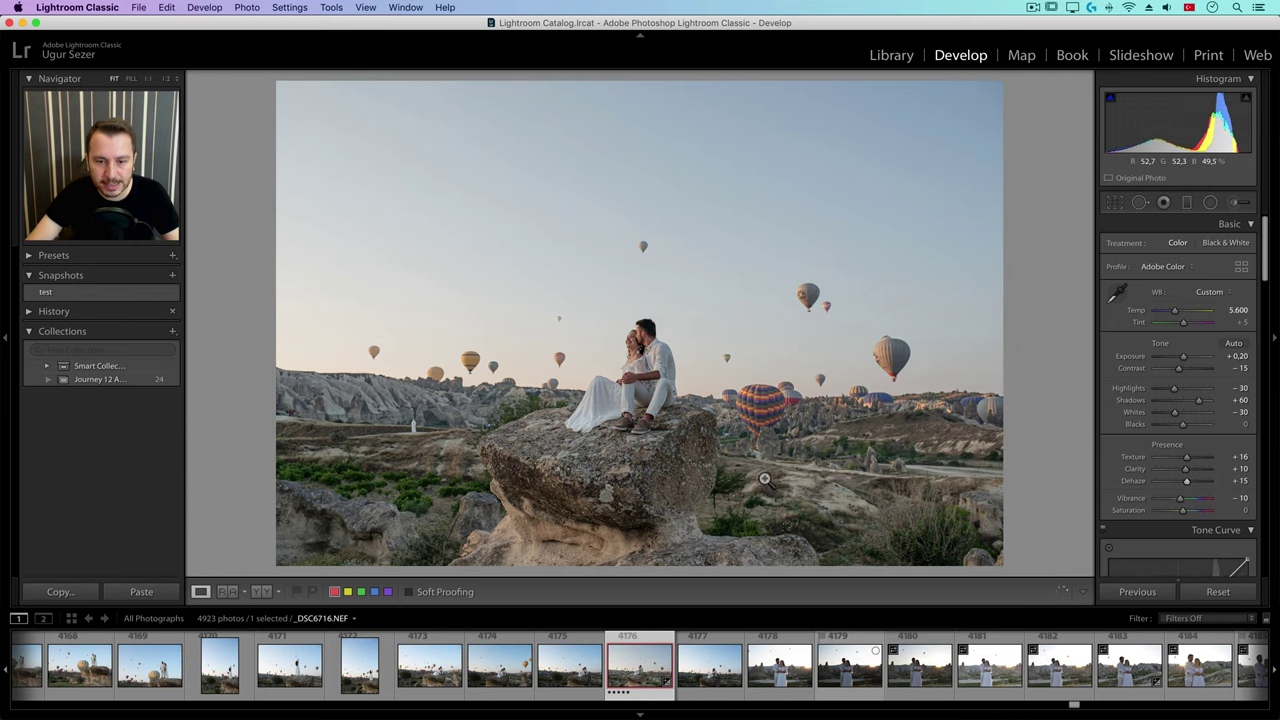
# Add a second graduated filter at Exposure 1.38, levelled over the sky down to the horizon.
pyautogui.click(1187, 203)
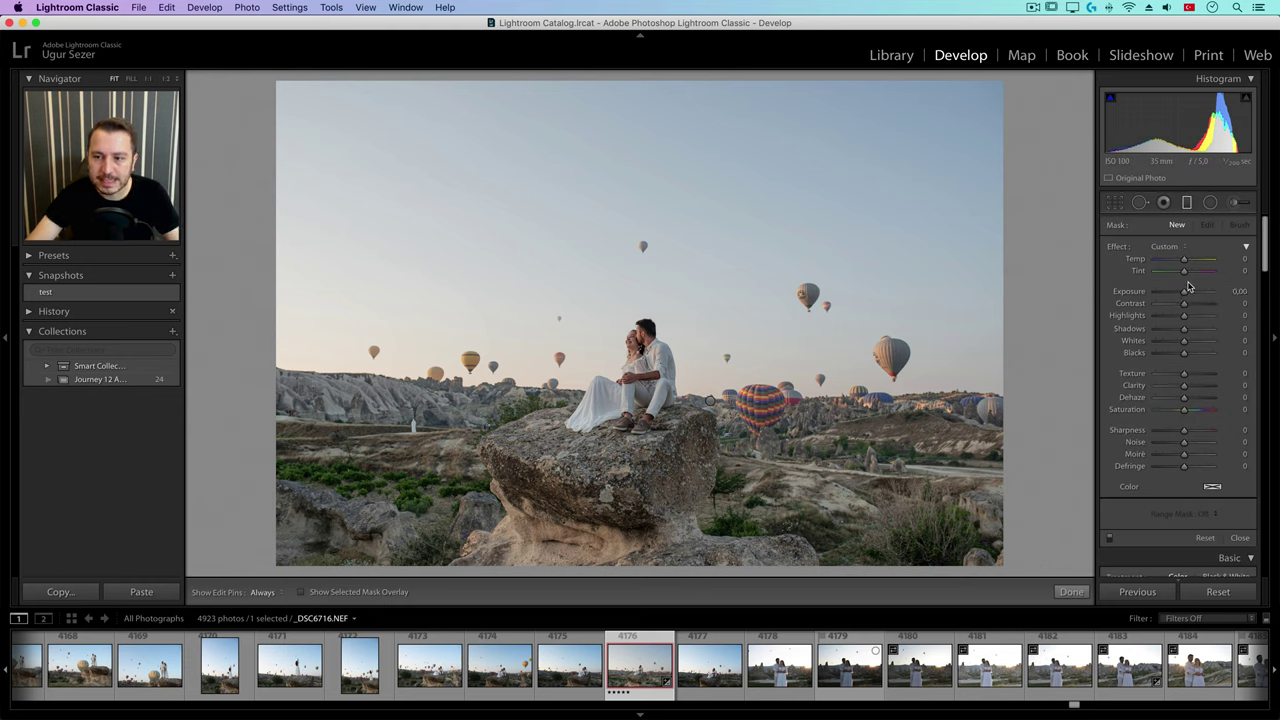
pyautogui.moveTo(1186, 295); pyautogui.dragTo(1193, 296)
pyautogui.moveTo(741, 247); pyautogui.dragTo(678, 113)
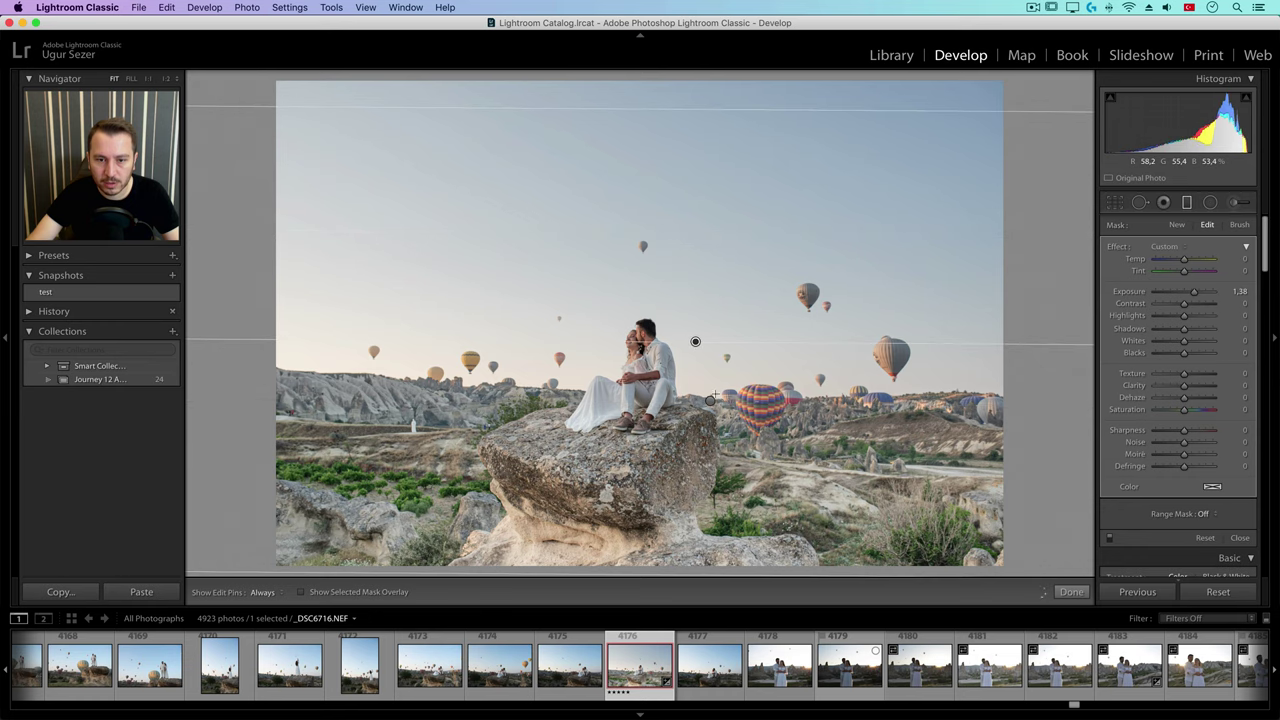
pyautogui.moveTo(696, 347); pyautogui.dragTo(695, 410)
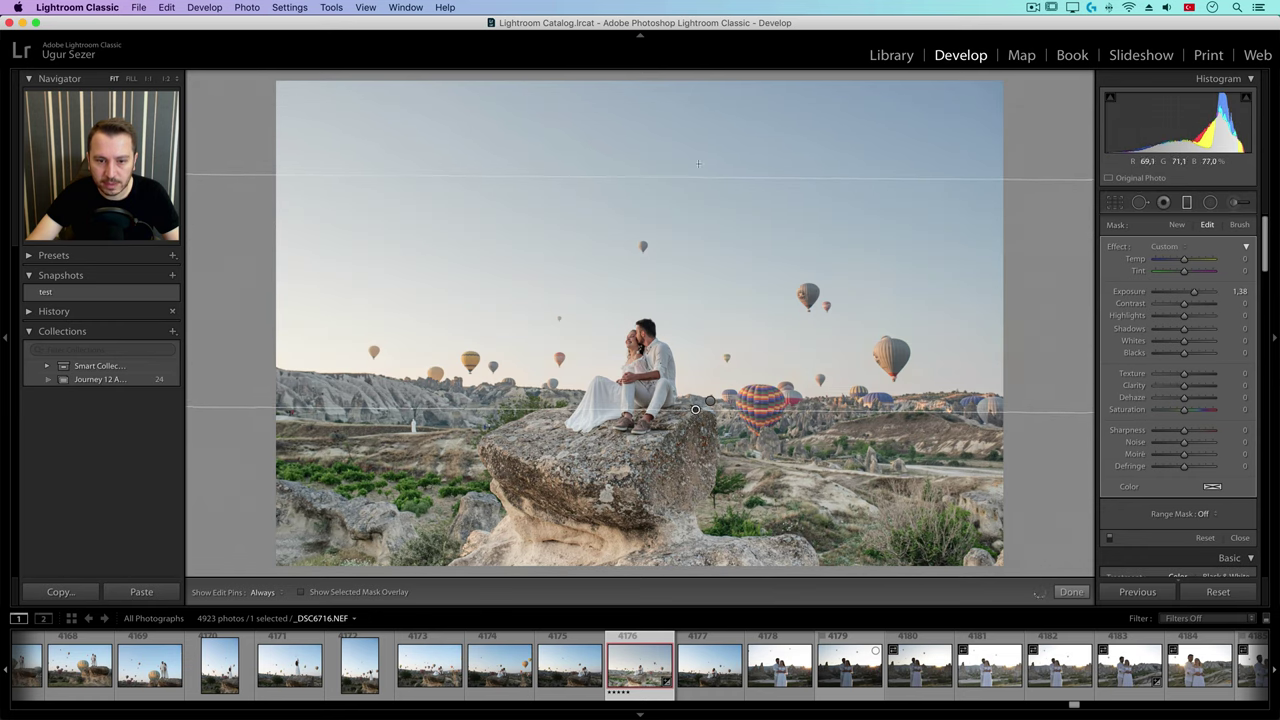
pyautogui.moveTo(697, 176); pyautogui.dragTo(694, 227)
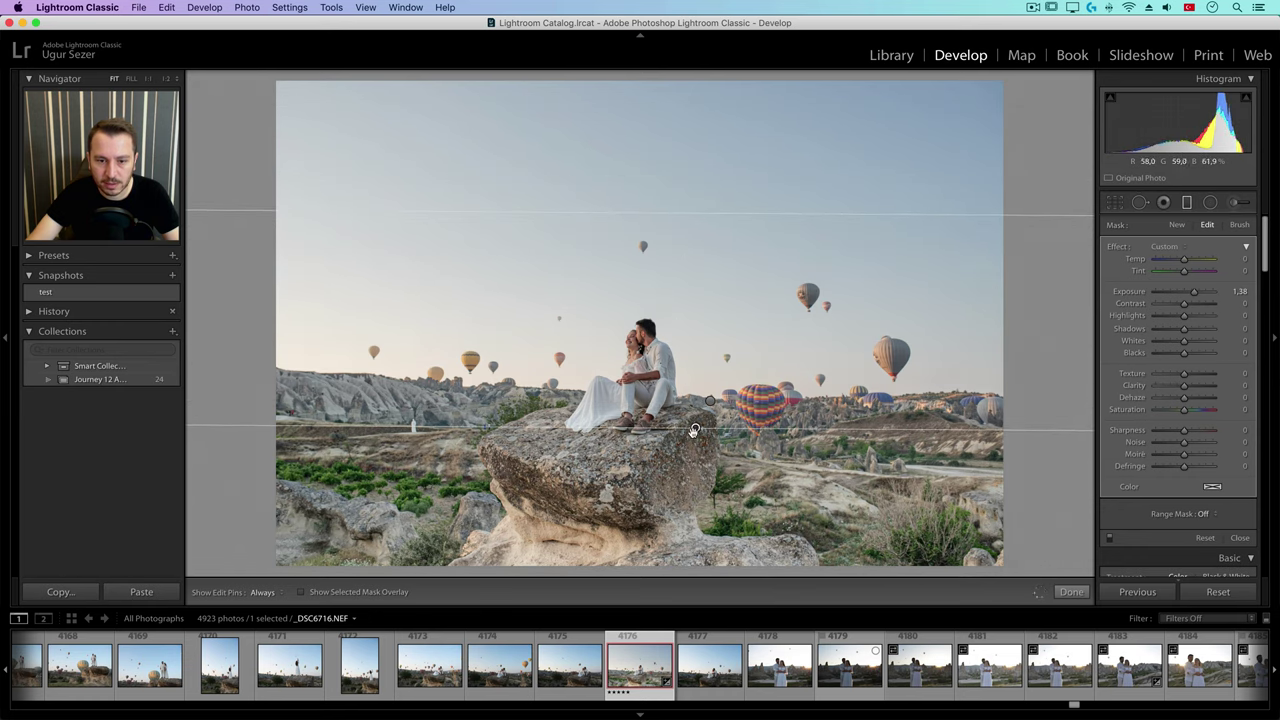
pyautogui.moveTo(691, 430); pyautogui.dragTo(695, 413)
pyautogui.scroll(-4, 1212, 420)
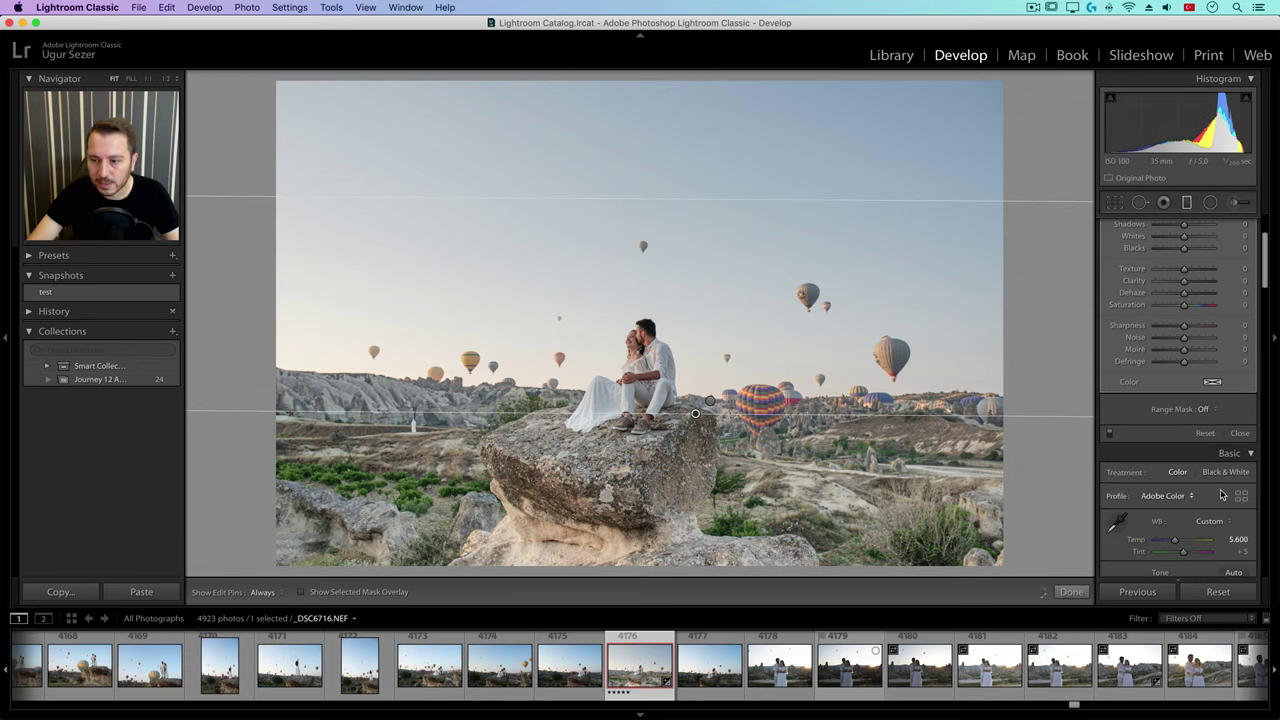
pyautogui.click(1207, 410)
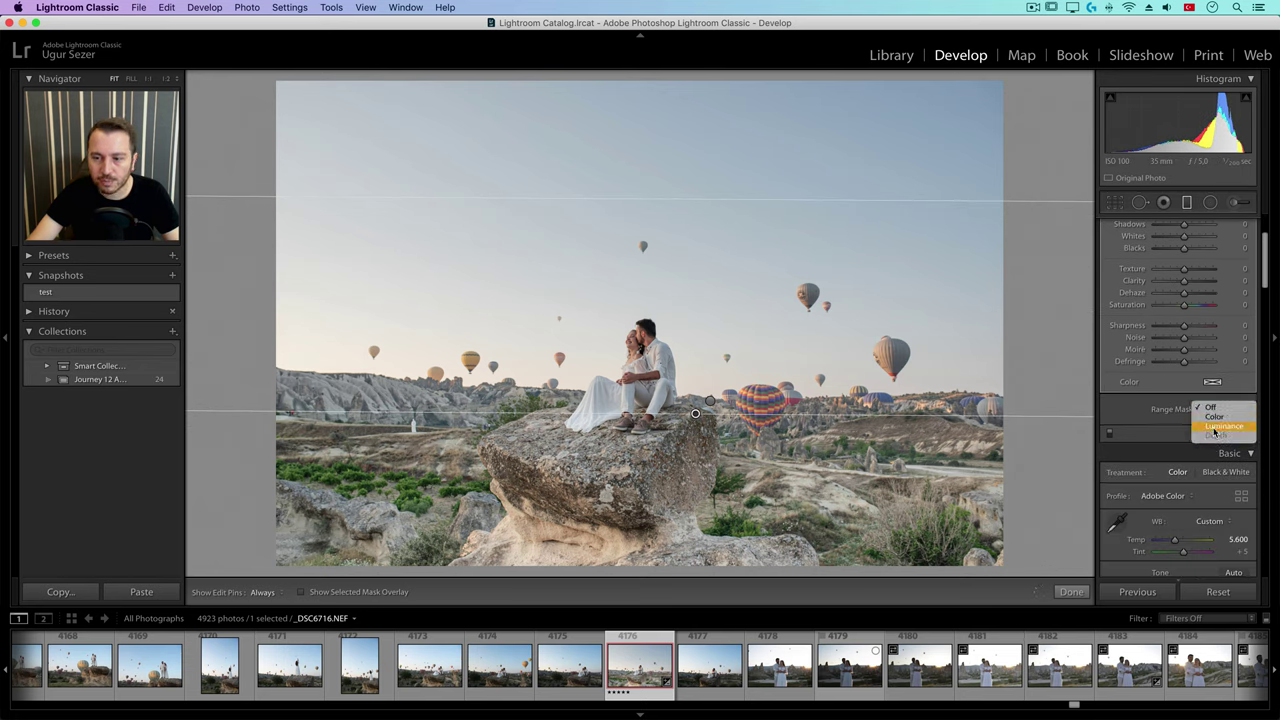
# Restrict the second filter by Luminance, Range 0/54 and Smoothness 80, with the red overlay shown.
pyautogui.click(1215, 428)
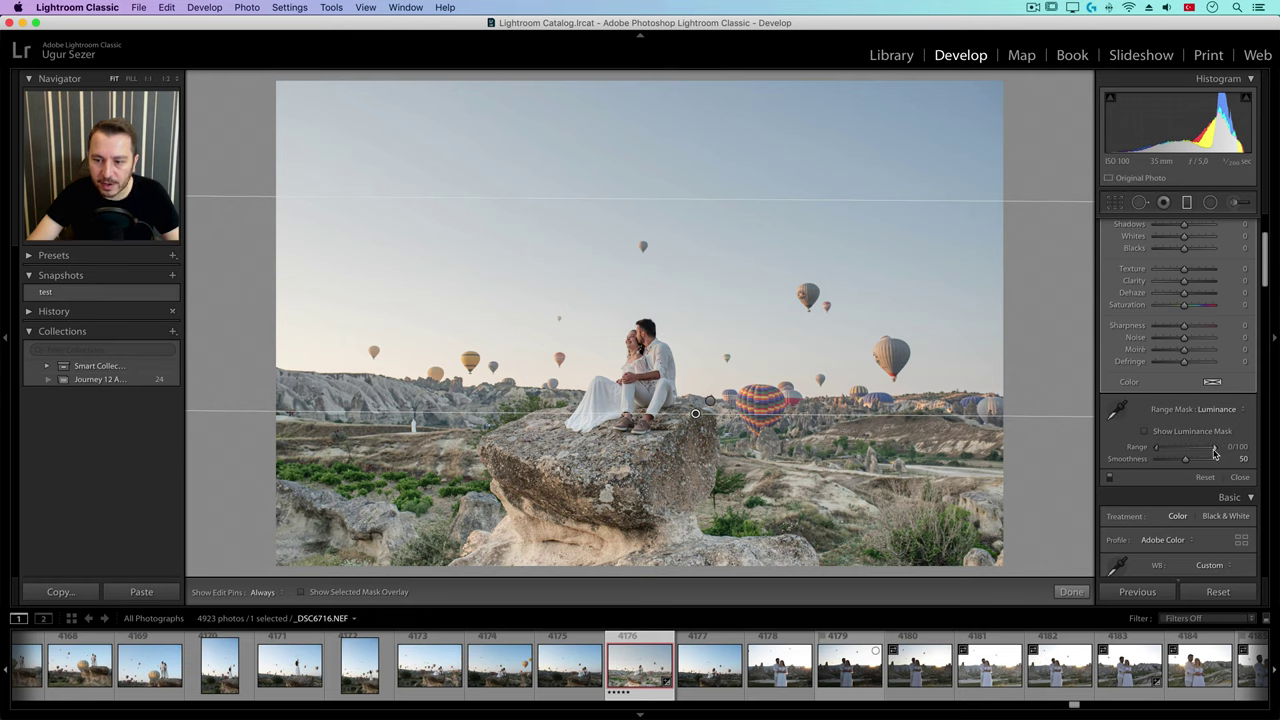
pyautogui.moveTo(1201, 452); pyautogui.dragTo(1195, 452)
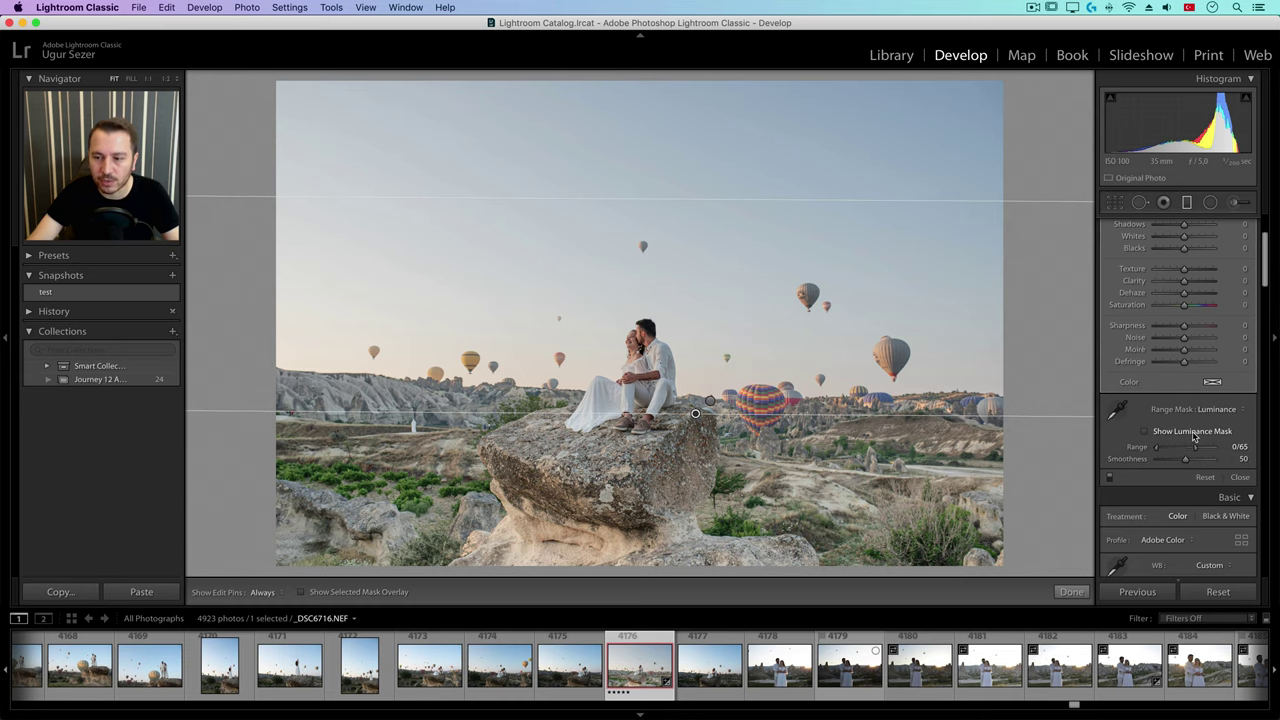
pyautogui.click(1193, 433)
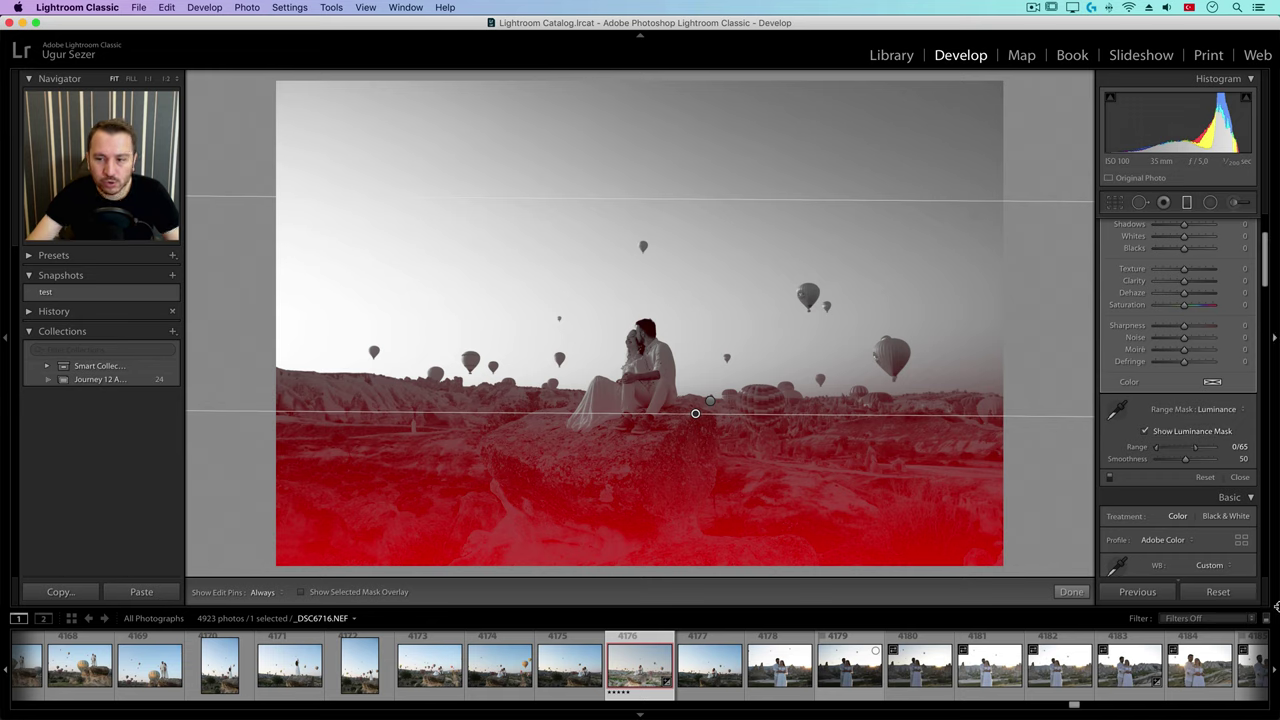
pyautogui.moveTo(1230, 453); pyautogui.dragTo(1261, 459)
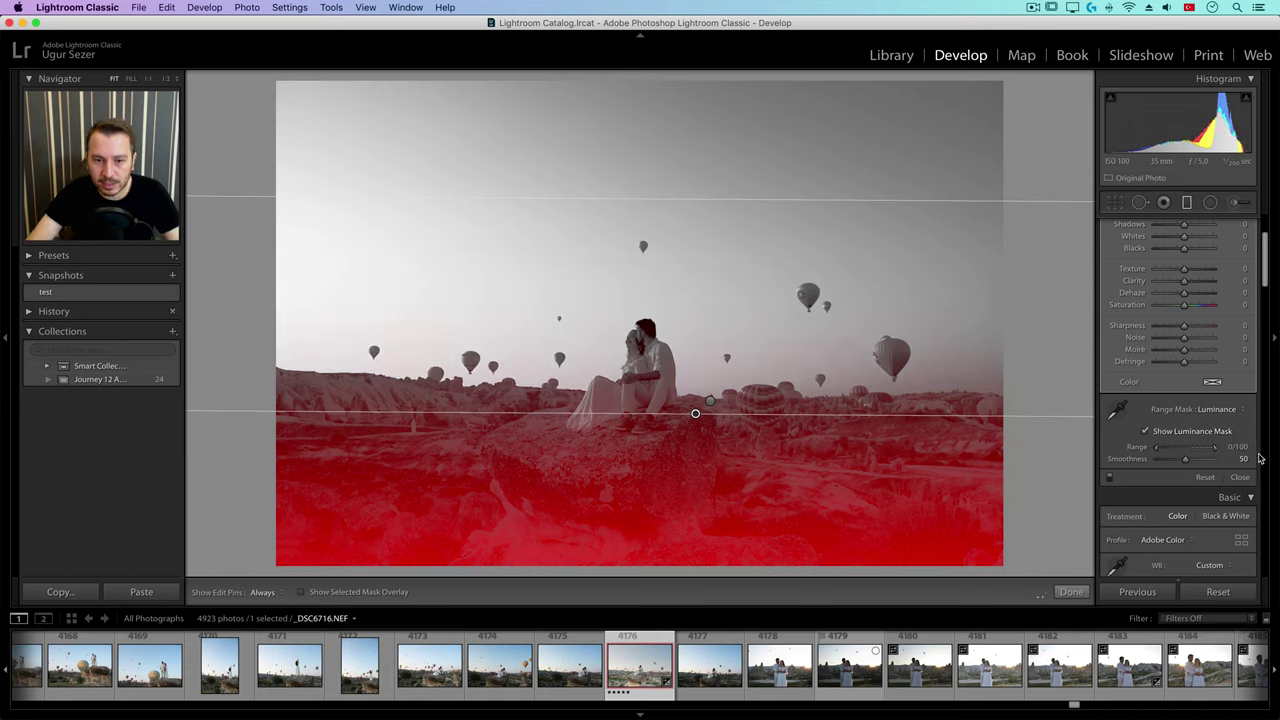
pyautogui.click(1190, 450)
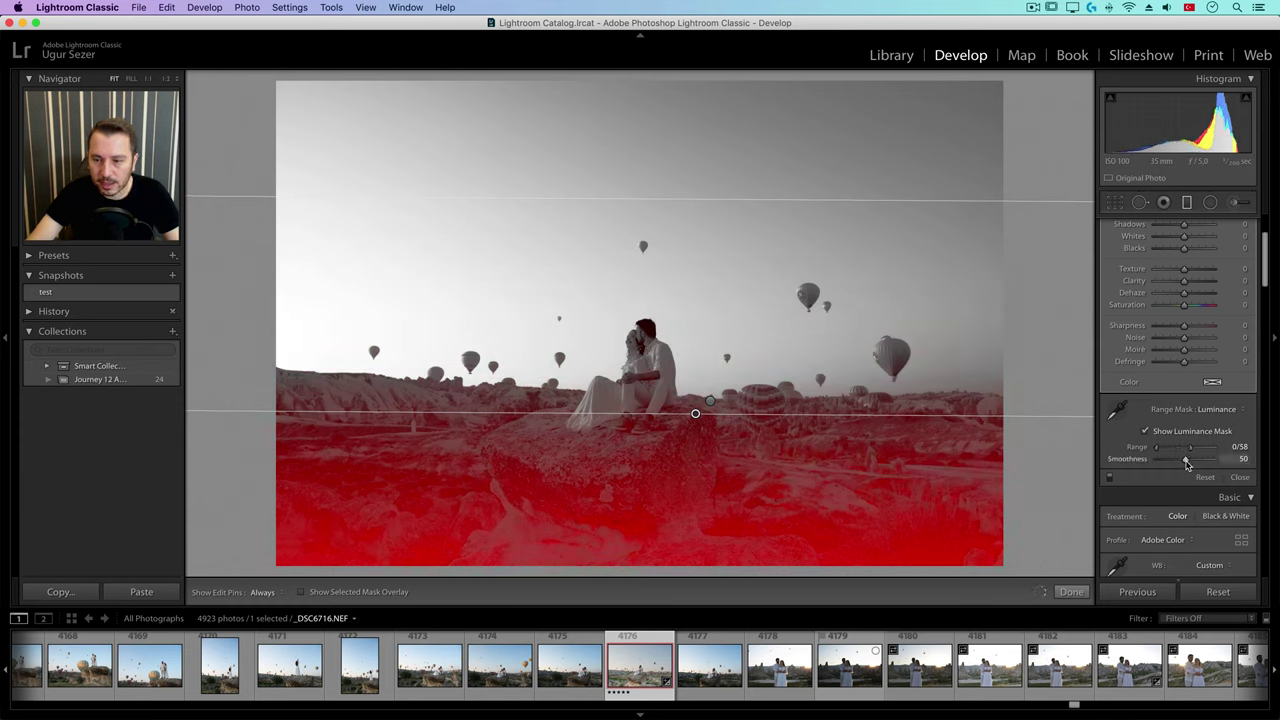
pyautogui.moveTo(1187, 463)
pyautogui.mouseDown()
pyautogui.moveTo(1168, 464)
pyautogui.moveTo(1206, 466)
pyautogui.mouseUp()
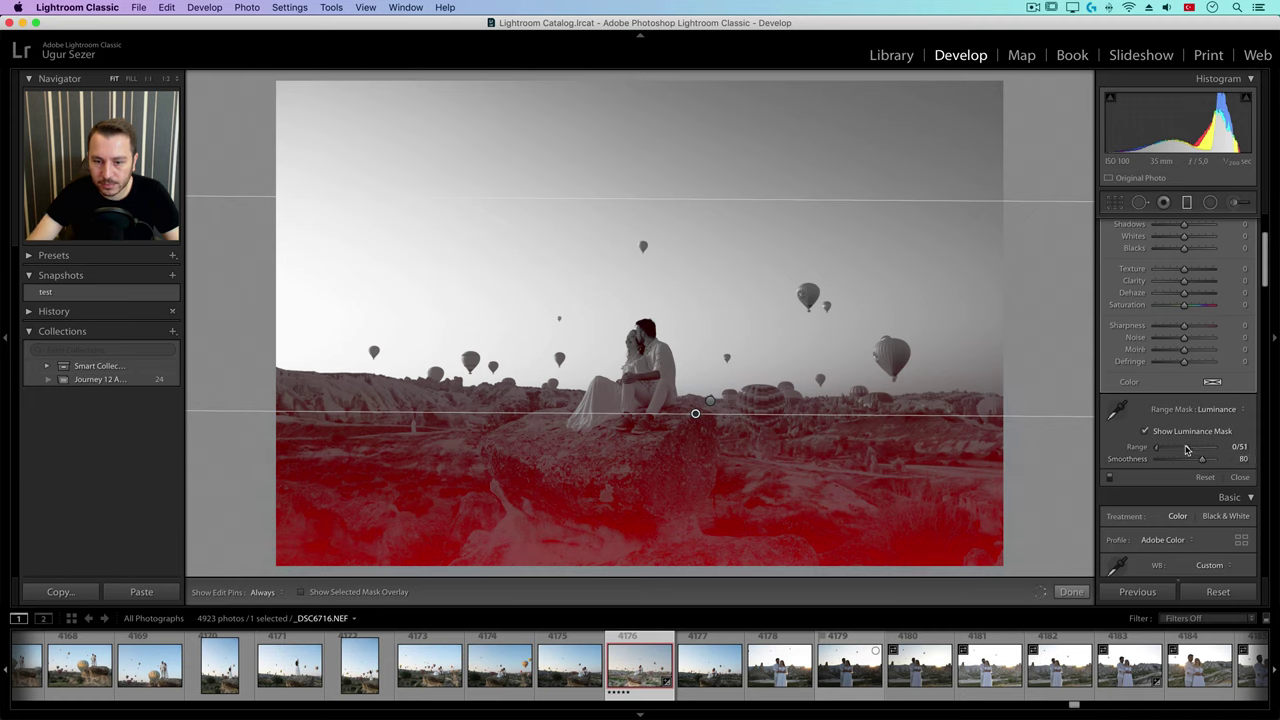
pyautogui.moveTo(1183, 451); pyautogui.dragTo(1189, 450)
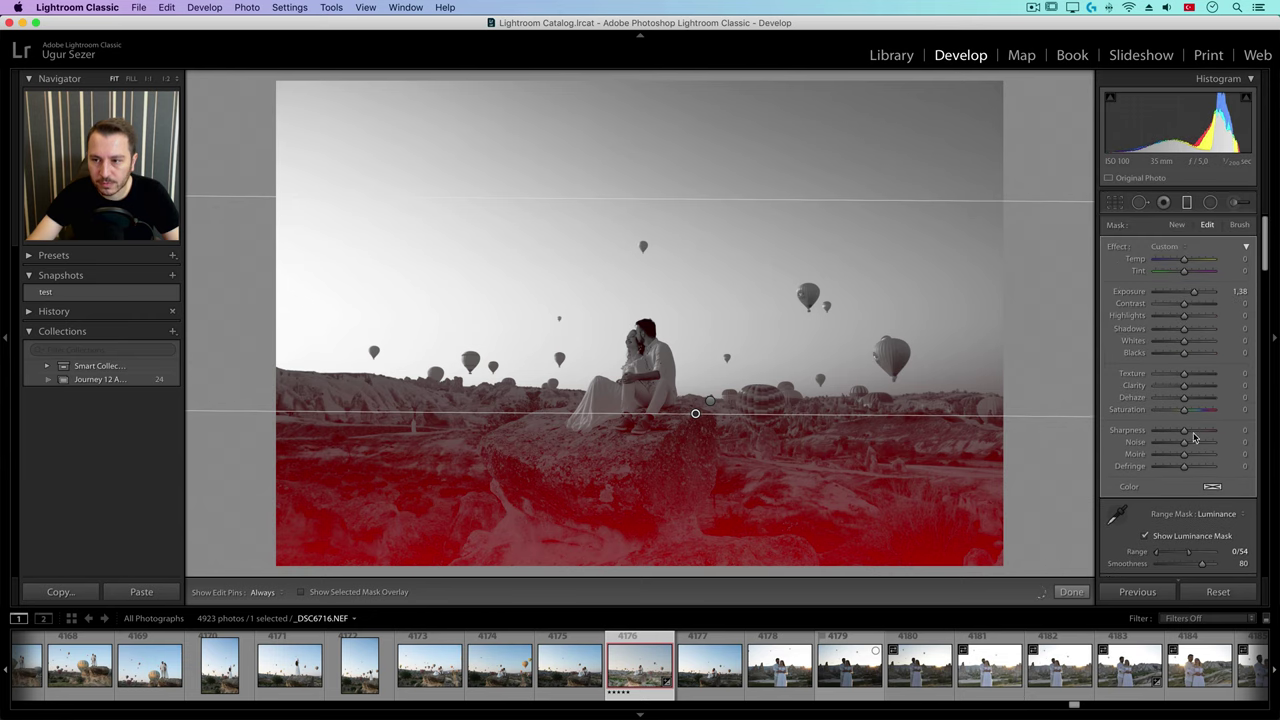
pyautogui.scroll(3, 1165, 510)
# Hide the luminance mask overlay and give the graduated filter Exposure 0.44, Contrast −20, Shadows 10, Blacks 6.
pyautogui.click(1146, 536)
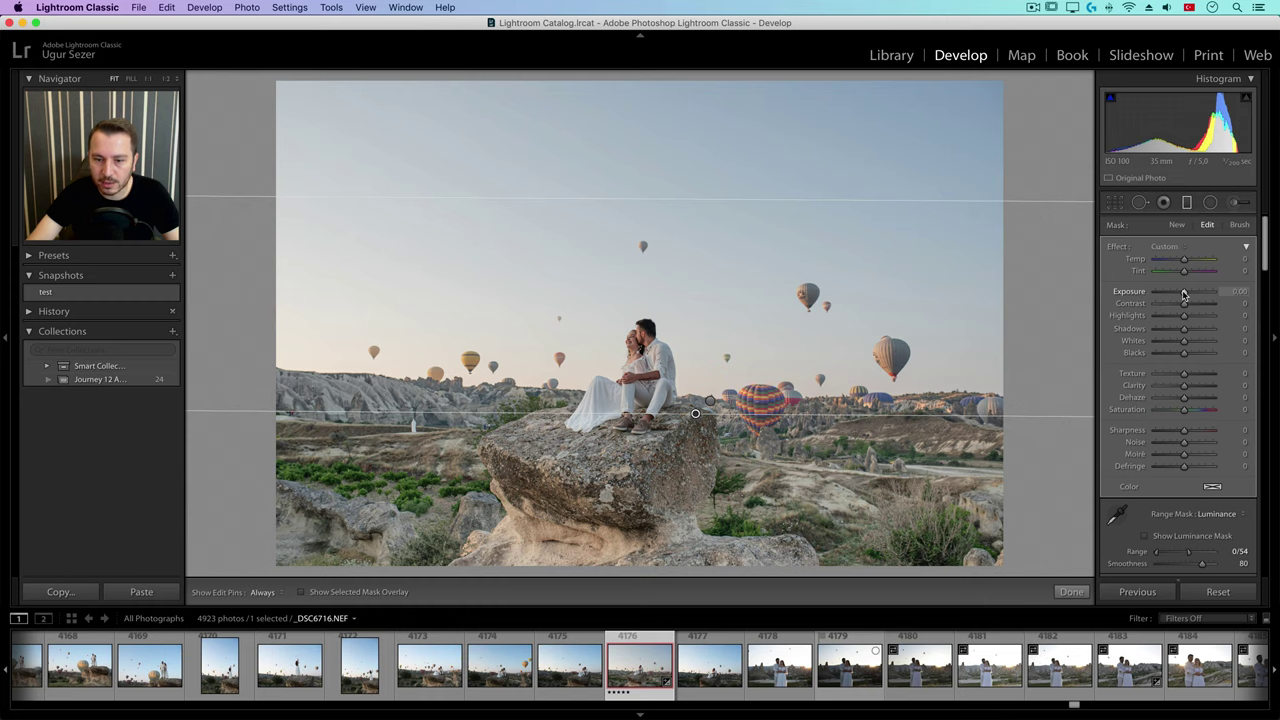
pyautogui.moveTo(1184, 292); pyautogui.dragTo(1179, 305)
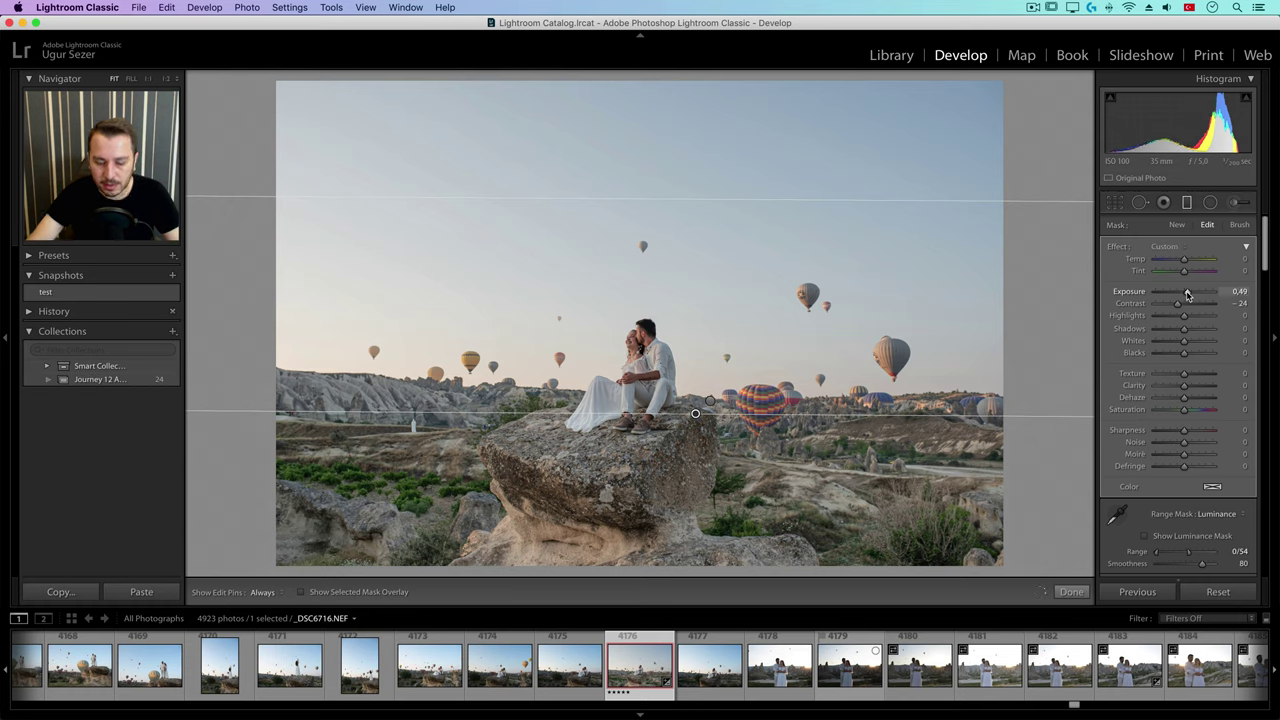
pyautogui.moveTo(1187, 294); pyautogui.dragTo(1188, 358)
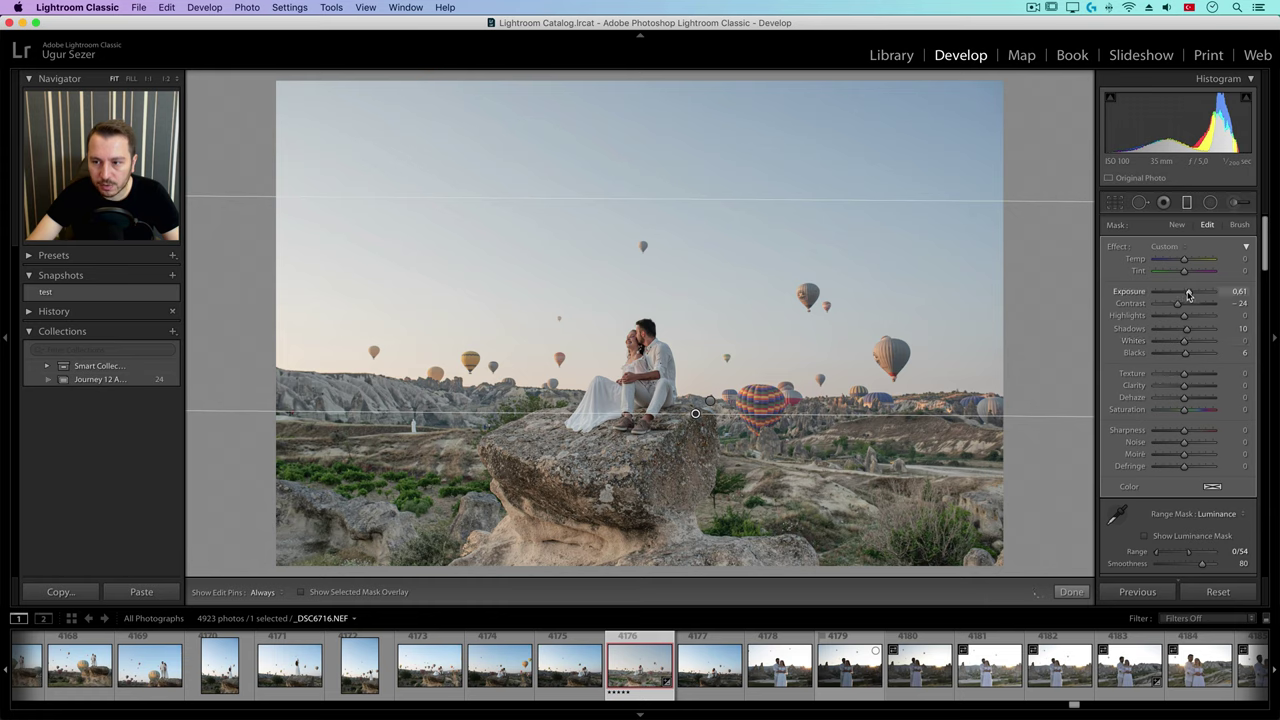
pyautogui.moveTo(1189, 294); pyautogui.dragTo(1187, 294)
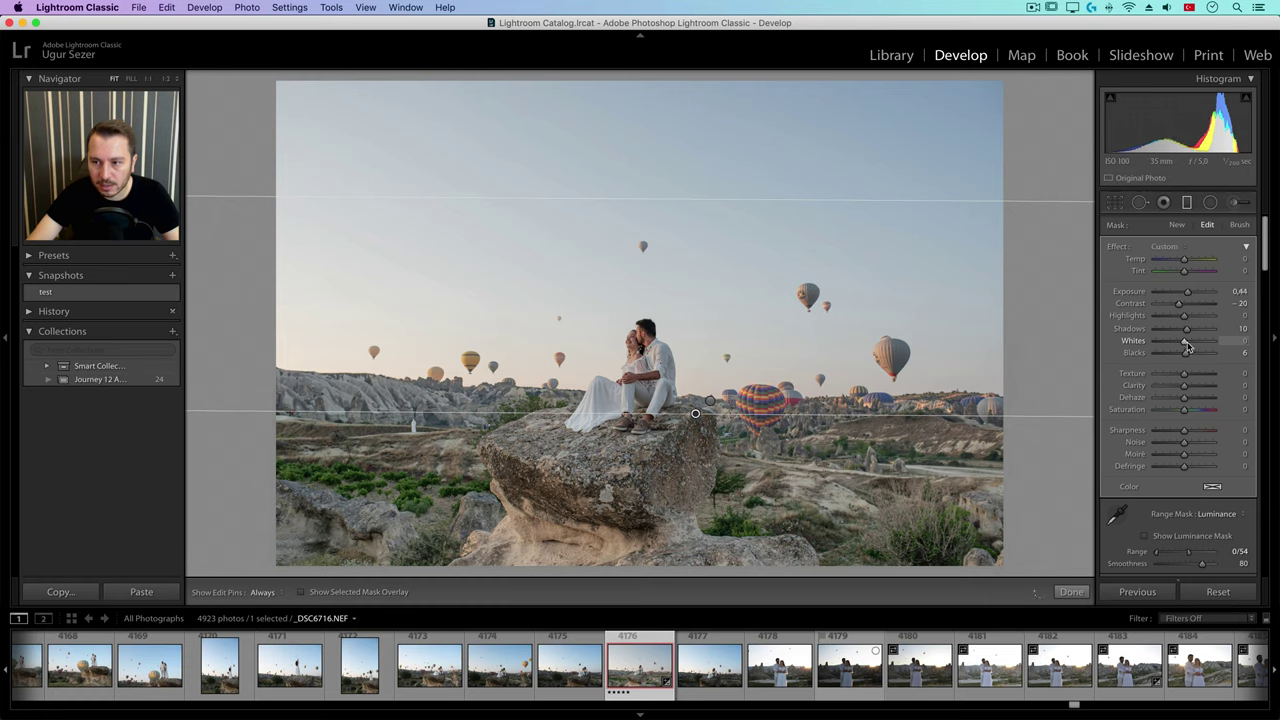
# Close the graduated filter and drop HSL Blue saturation to −25.
pyautogui.click(1187, 203)
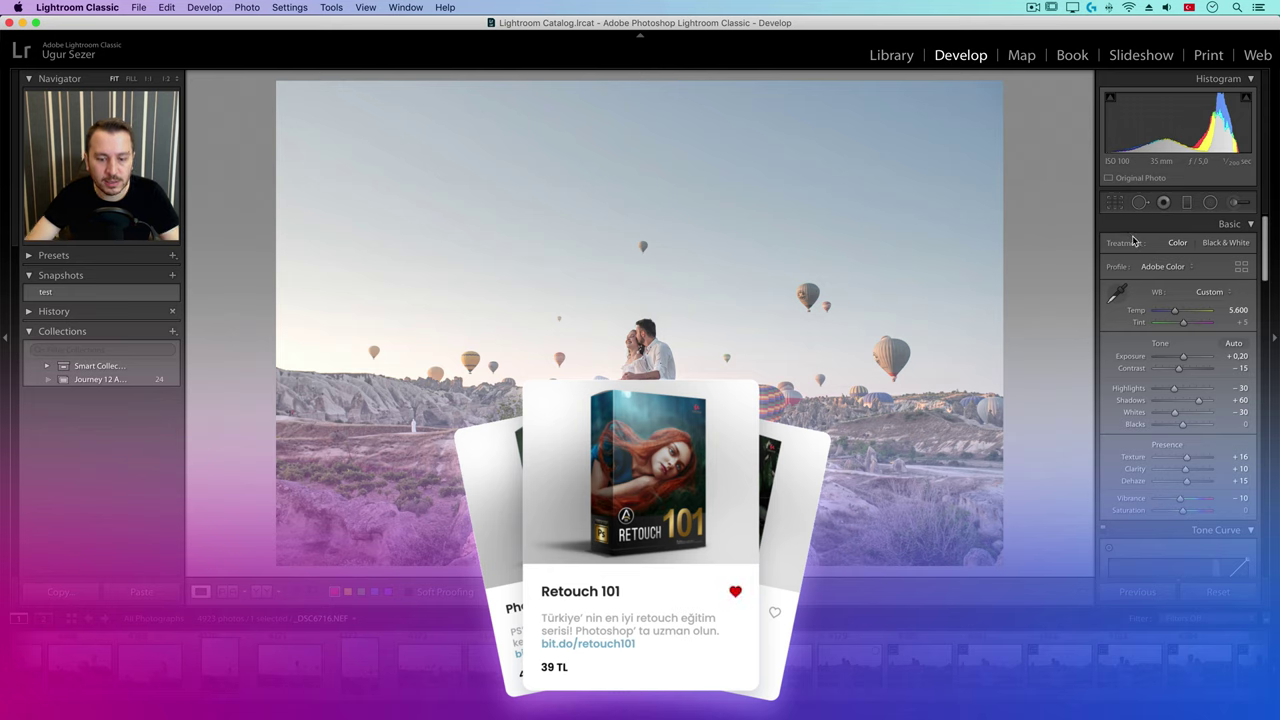
pyautogui.scroll(-3, 1240, 350)
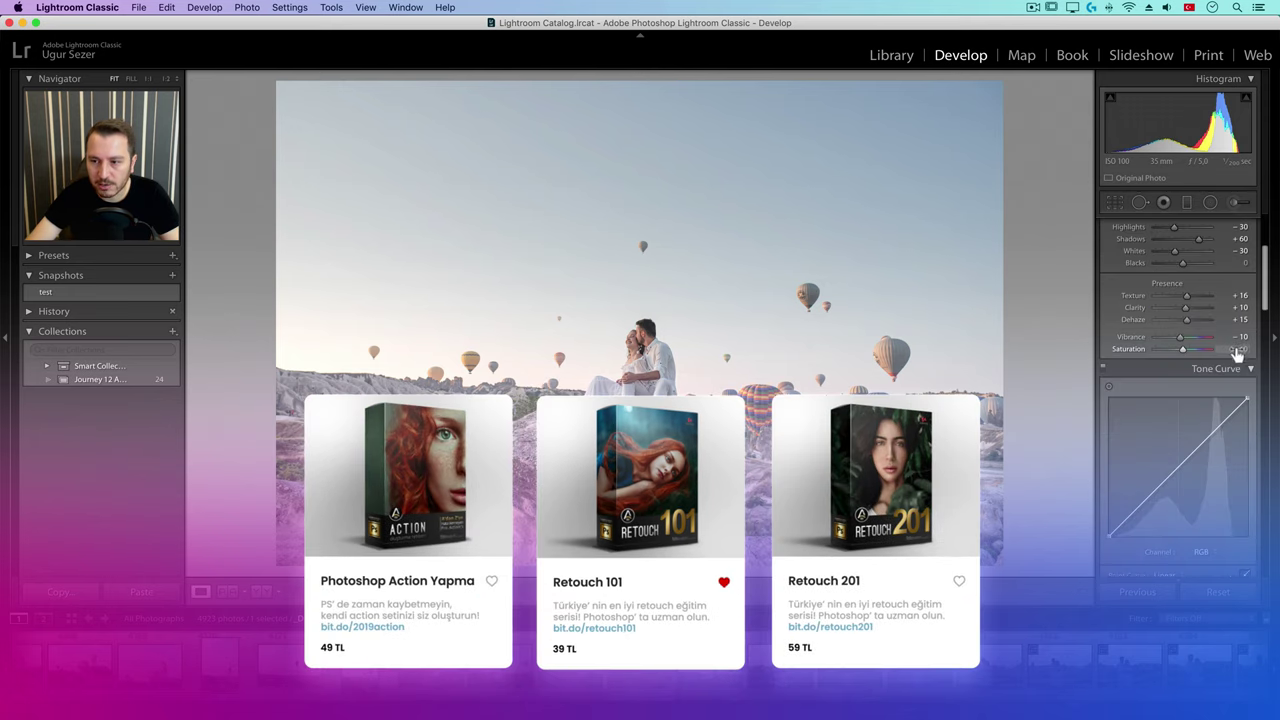
pyautogui.scroll(-2, 1236, 350)
pyautogui.scroll(-2, 1231, 351)
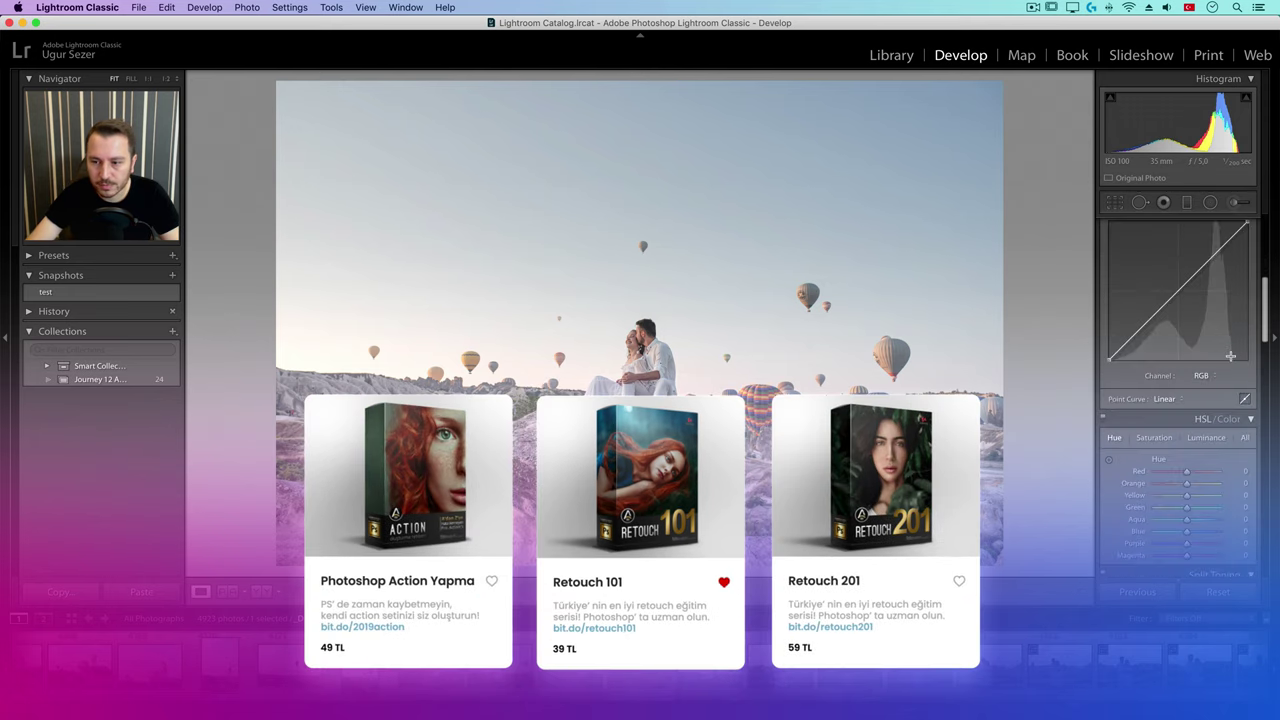
pyautogui.scroll(5, 1230, 352)
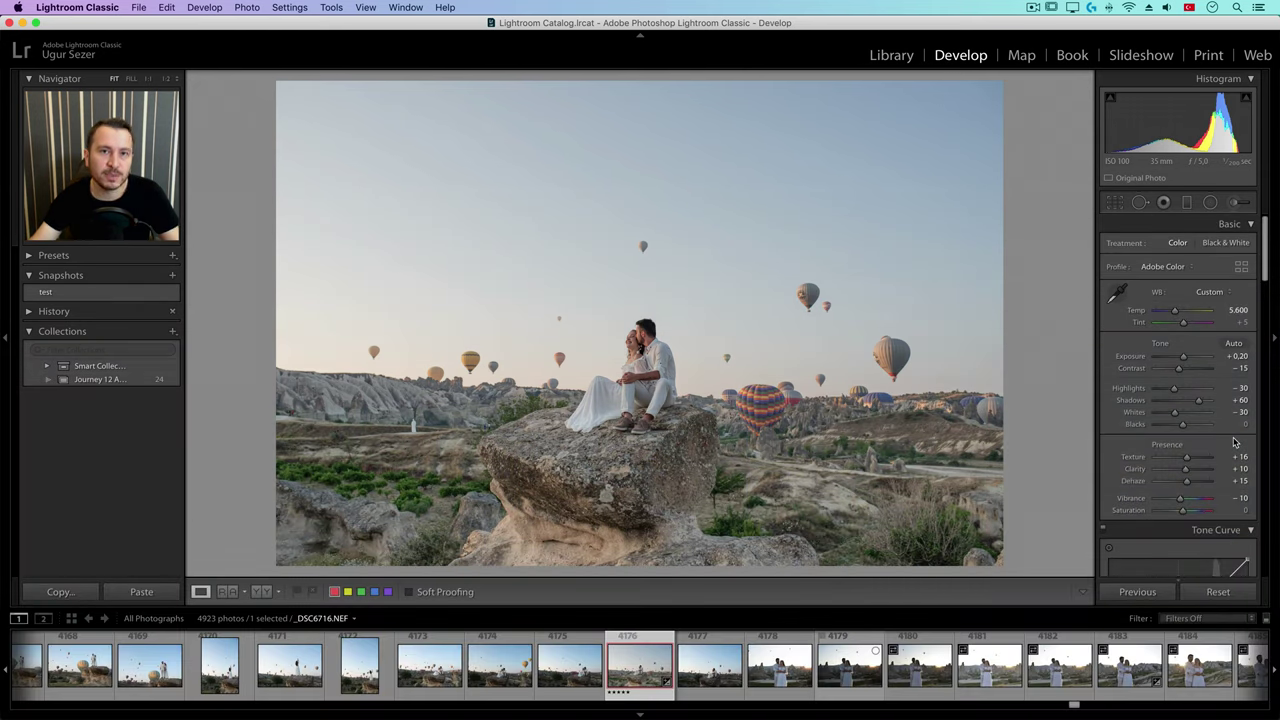
pyautogui.scroll(-6, 1228, 375)
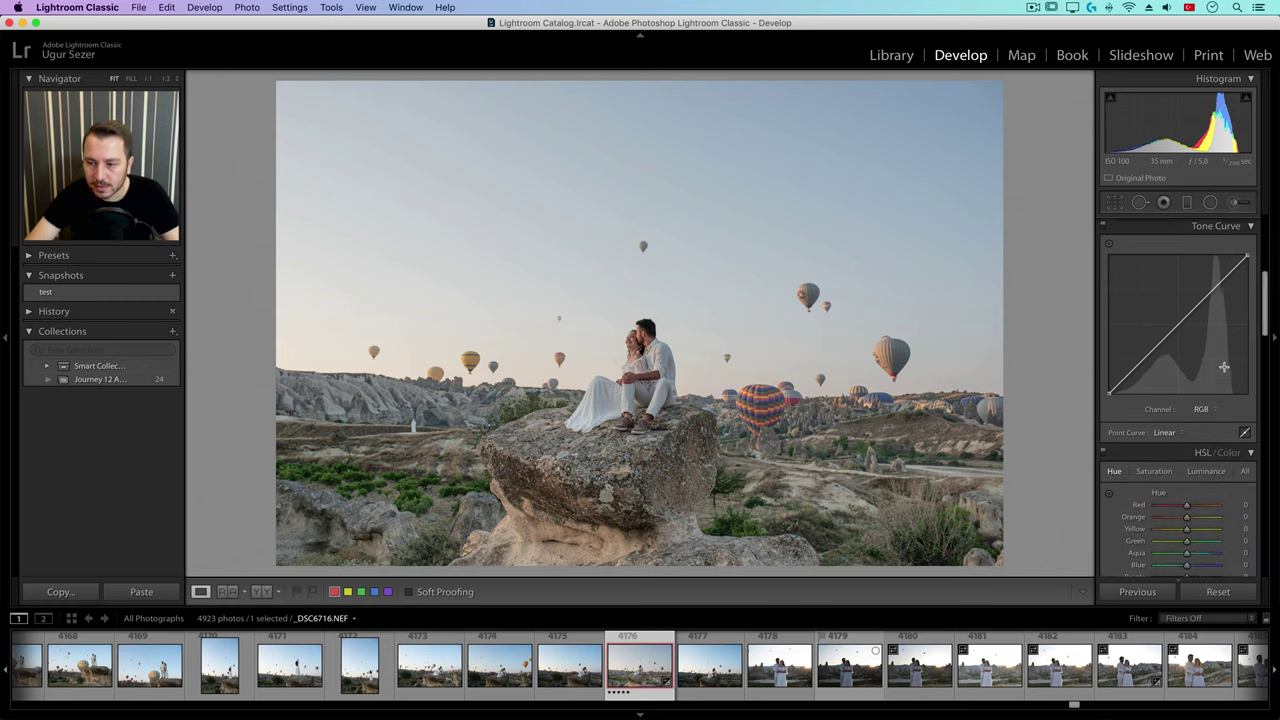
pyautogui.scroll(3, 1225, 370)
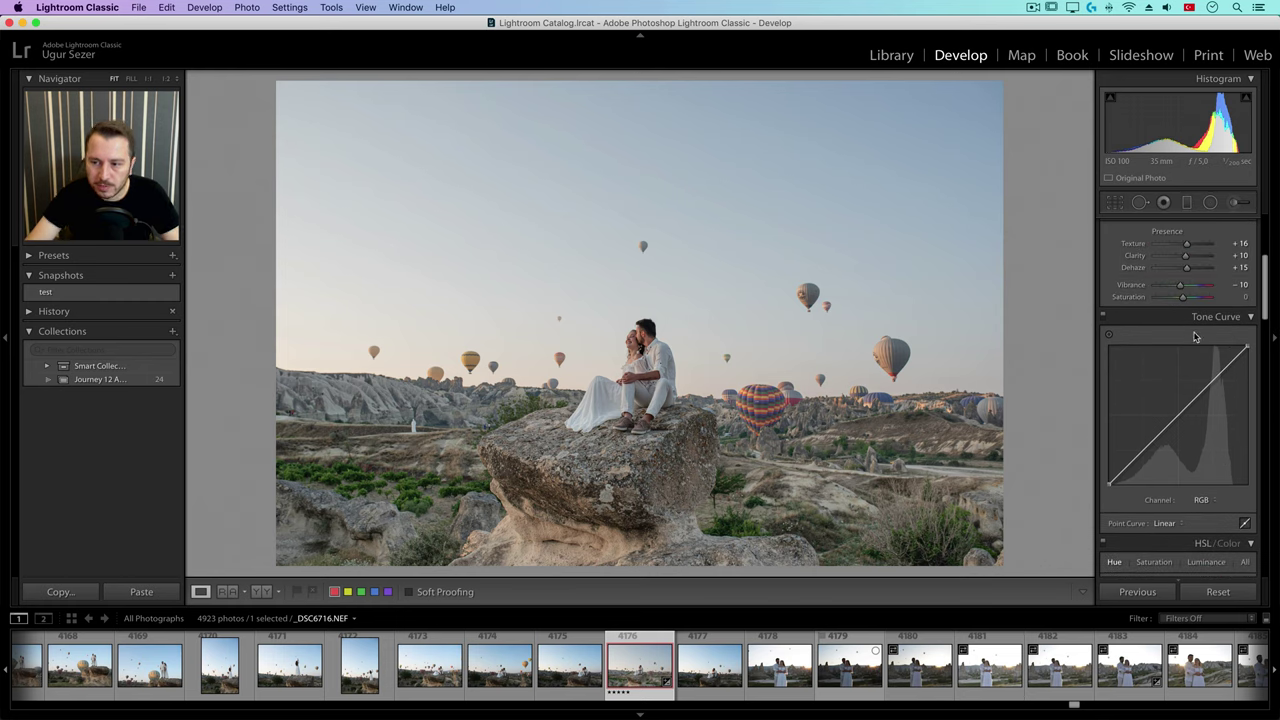
pyautogui.scroll(-5, 1195, 370)
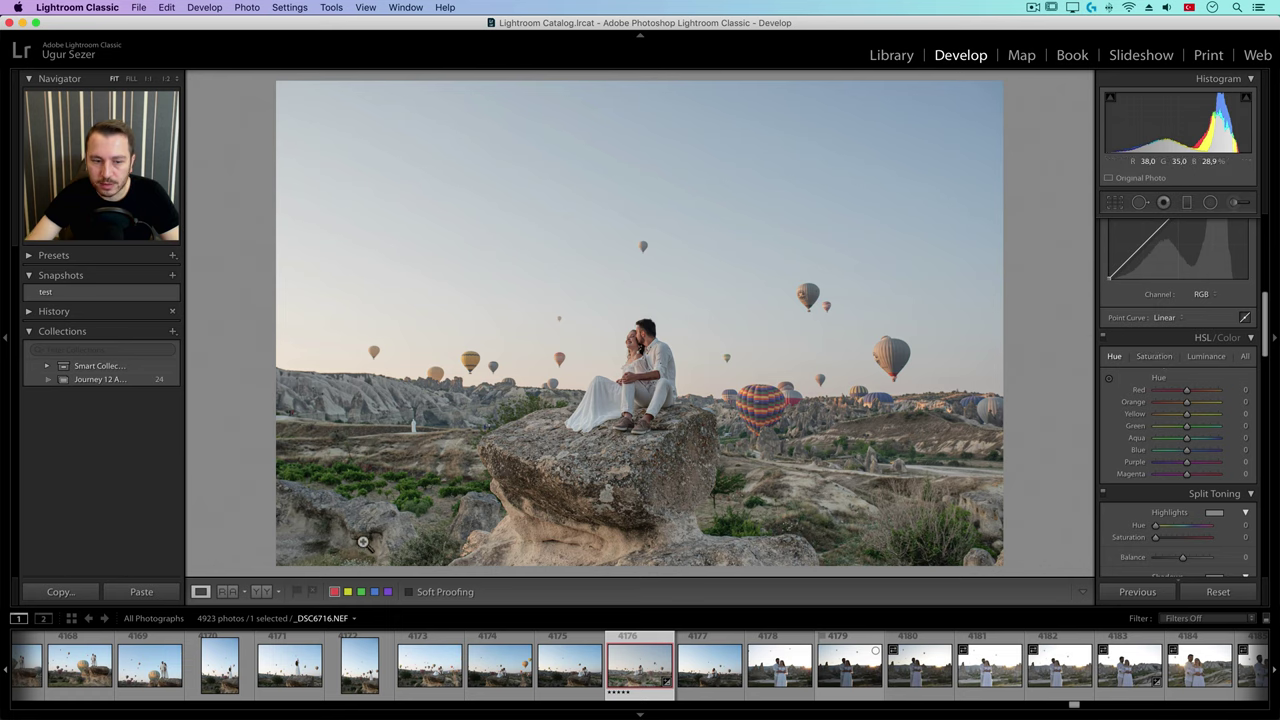
pyautogui.click(1155, 356)
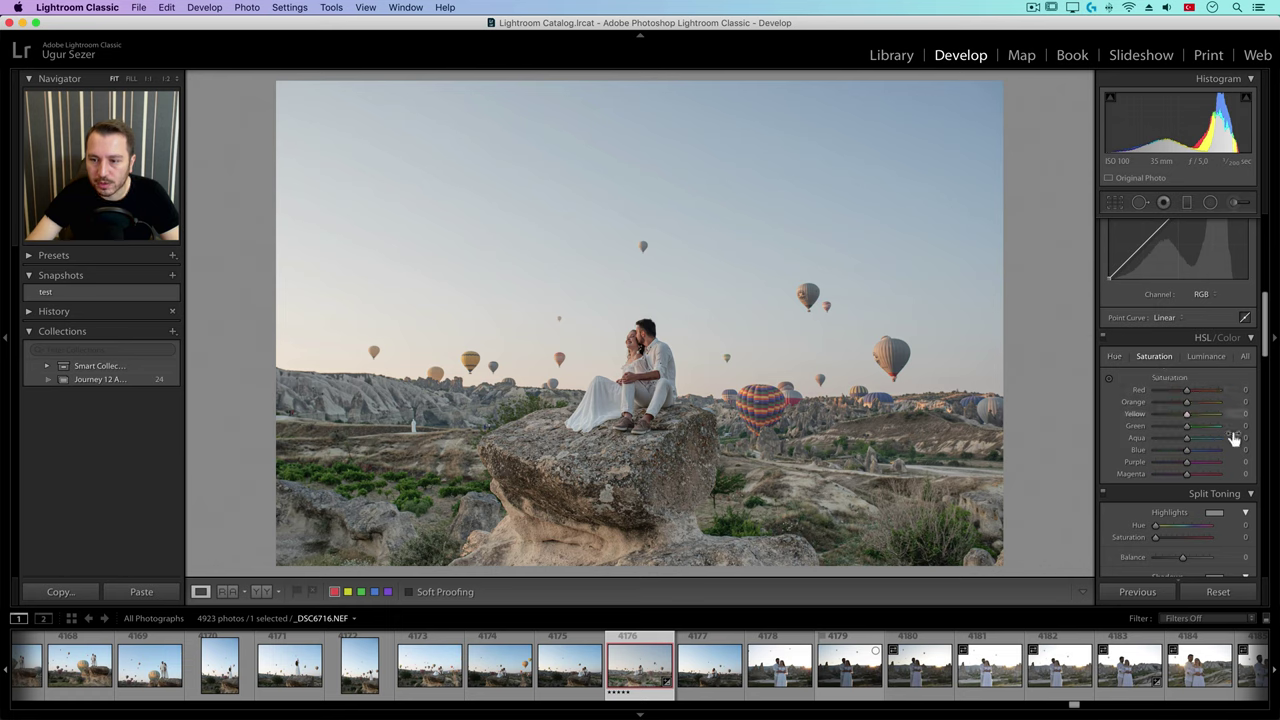
pyautogui.moveTo(1187, 450)
pyautogui.mouseDown()
pyautogui.moveTo(1157, 450)
pyautogui.moveTo(1182, 455)
pyautogui.mouseUp()
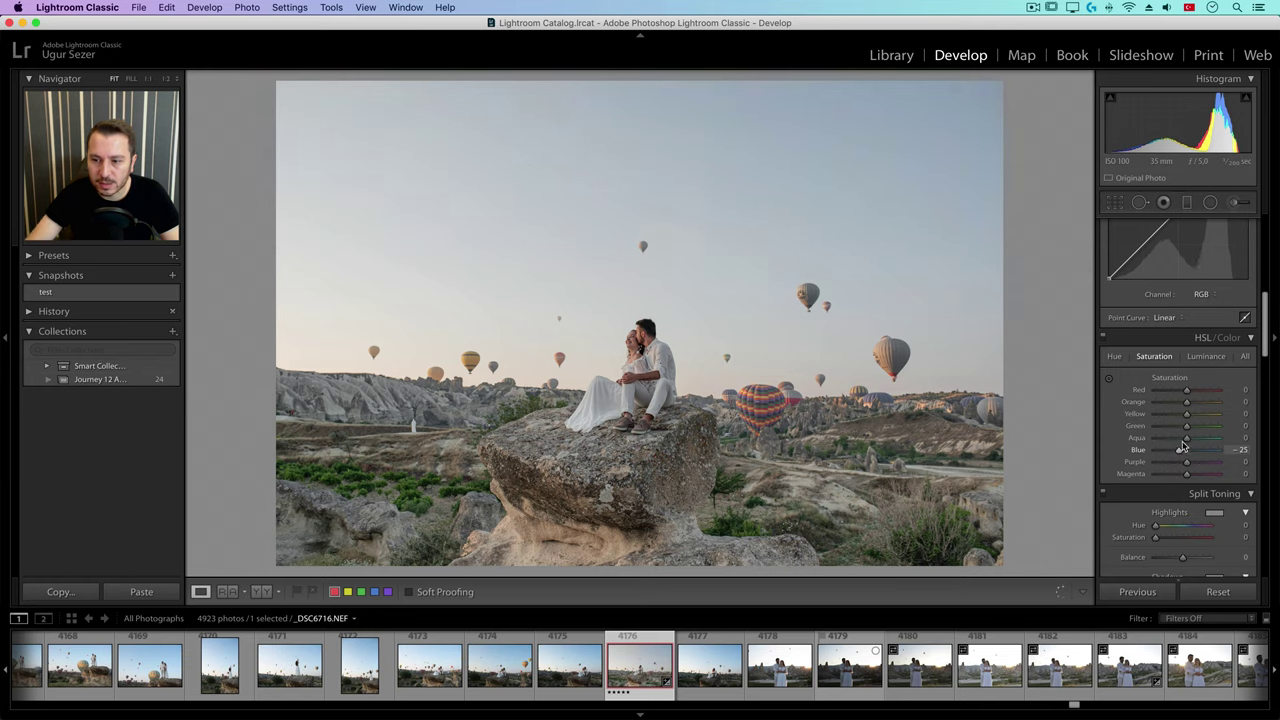
# Set Blue hue to −10, then lower Aqua saturation to −20 and Green to −41, checking shrubs at 1:1.
pyautogui.click(1114, 356)
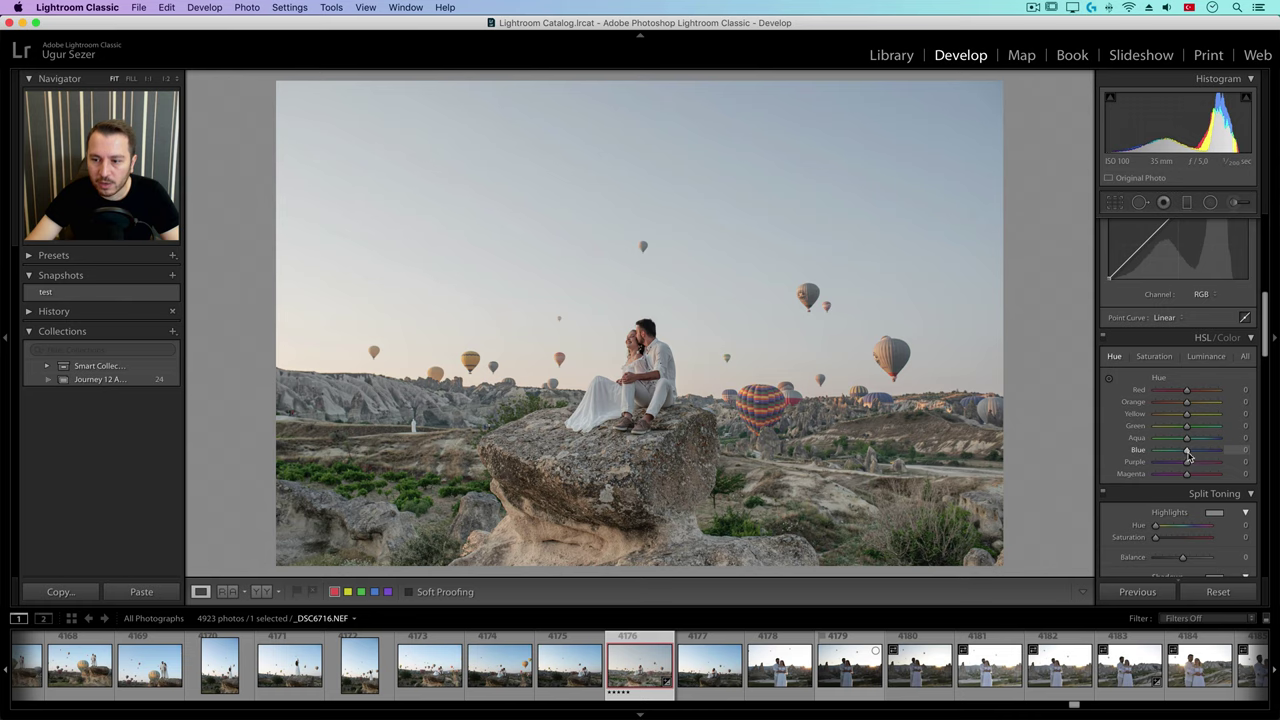
pyautogui.moveTo(1188, 451)
pyautogui.mouseDown()
pyautogui.moveTo(1209, 455)
pyautogui.moveTo(1186, 459)
pyautogui.mouseUp()
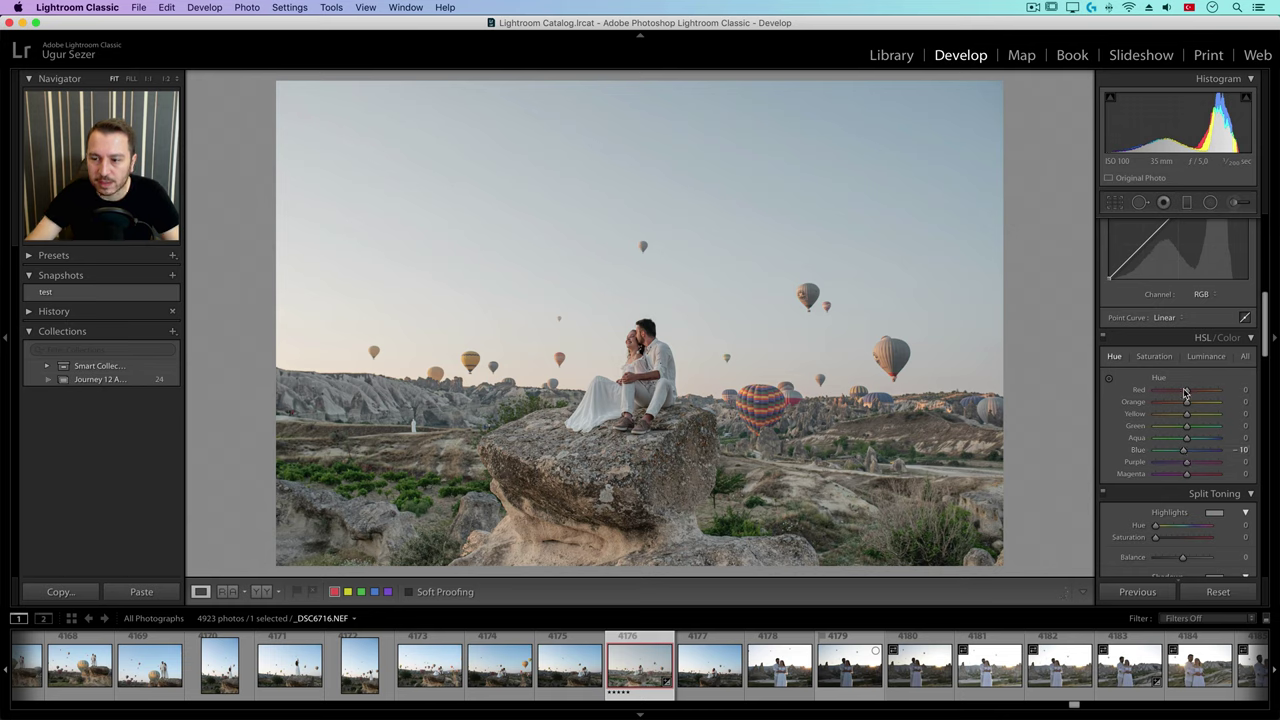
pyautogui.click(1154, 357)
pyautogui.moveTo(1189, 443); pyautogui.dragTo(1182, 443)
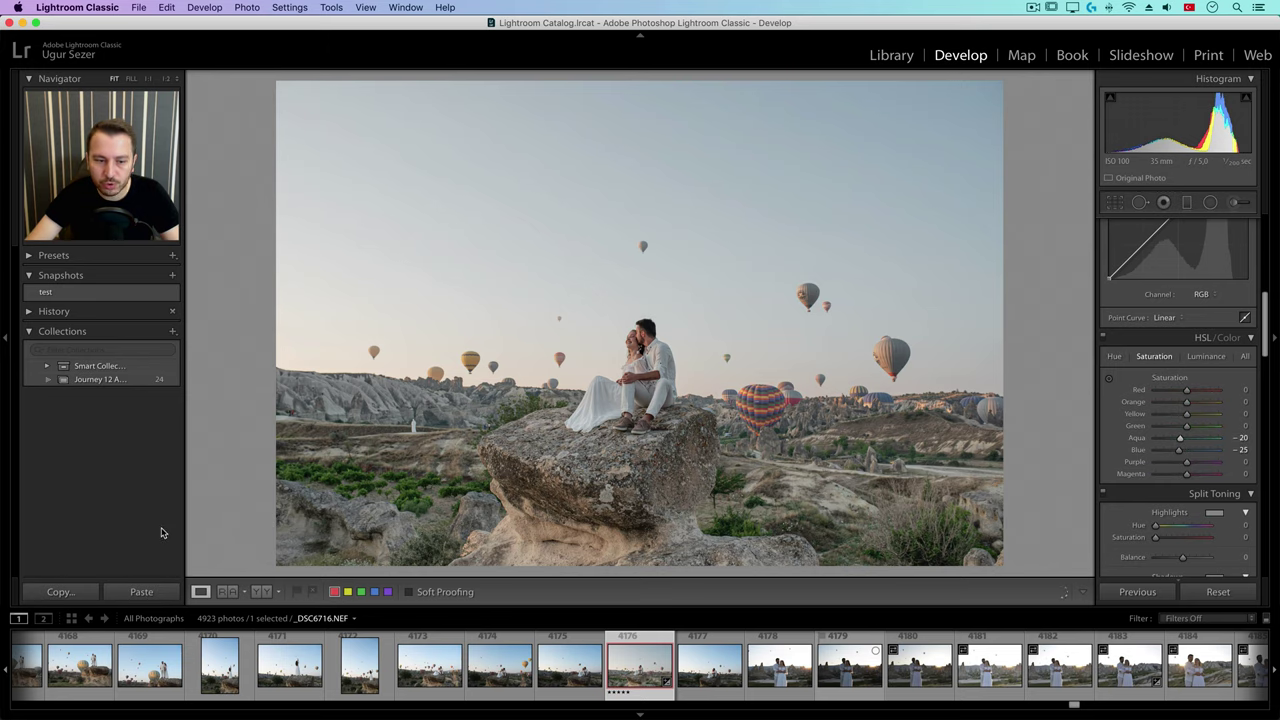
pyautogui.moveTo(388, 500); pyautogui.dragTo(651, 420)
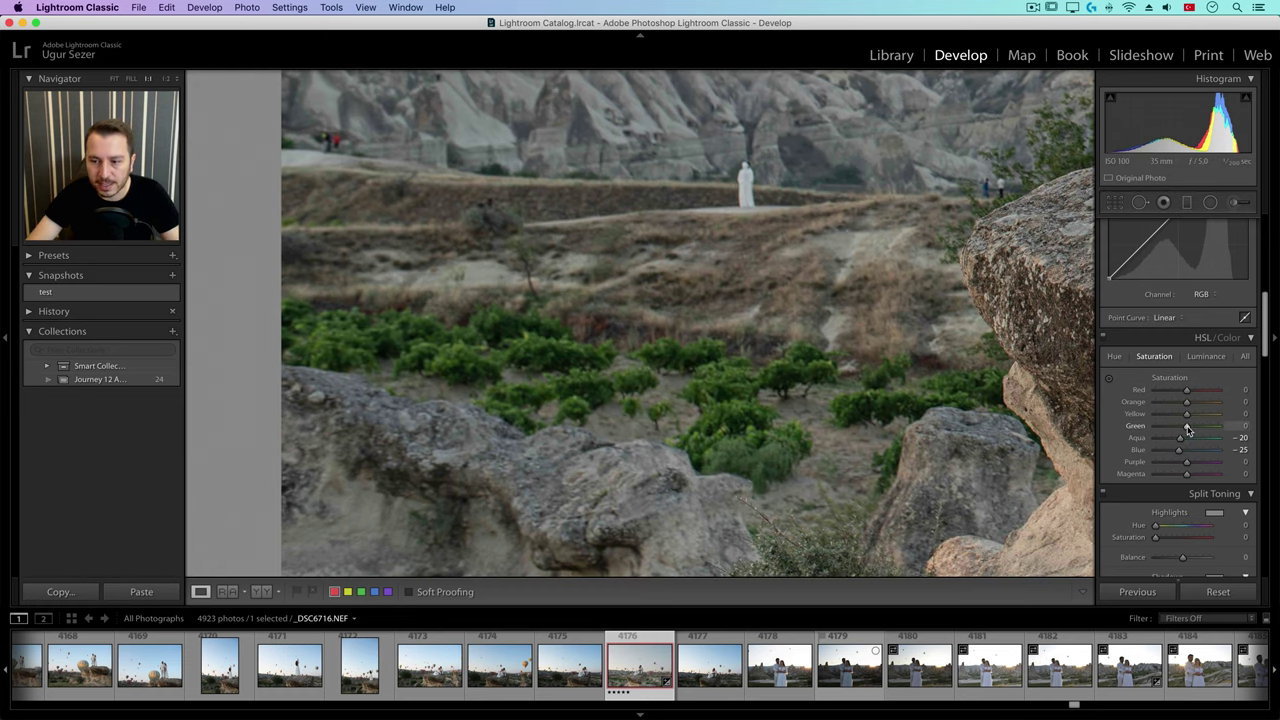
pyautogui.moveTo(1188, 430); pyautogui.dragTo(1180, 430)
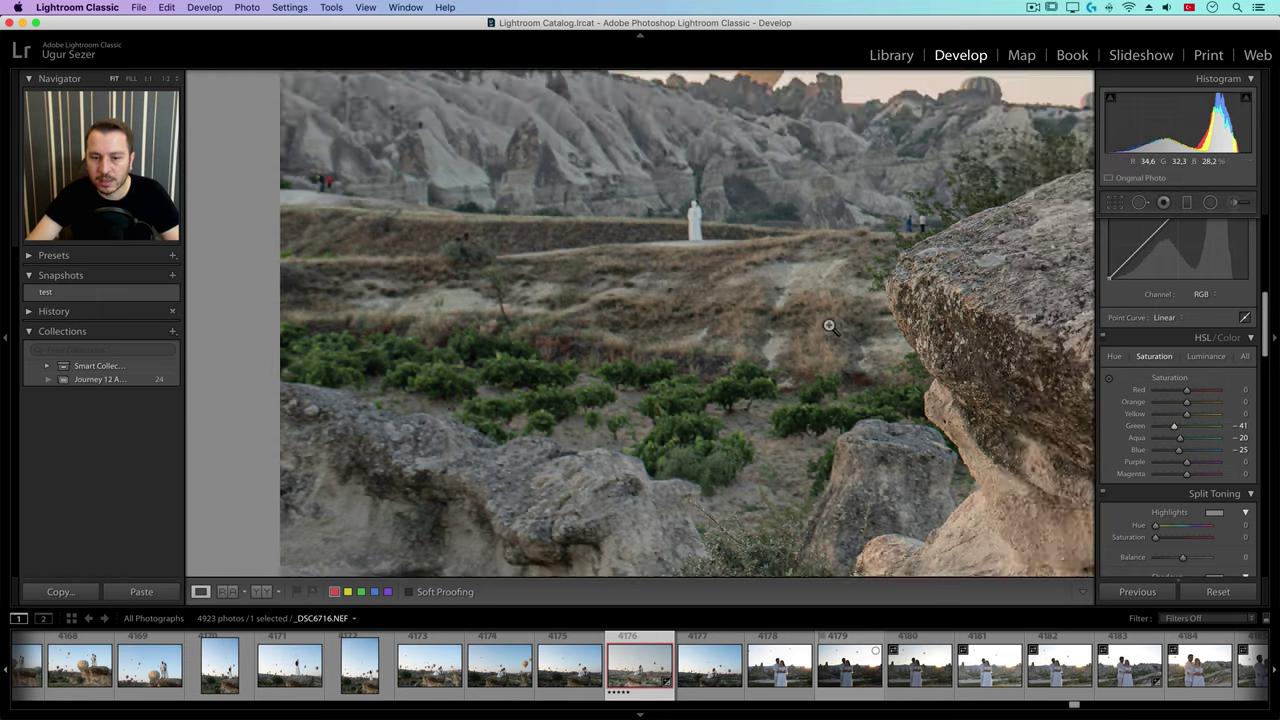
pyautogui.click(829, 325)
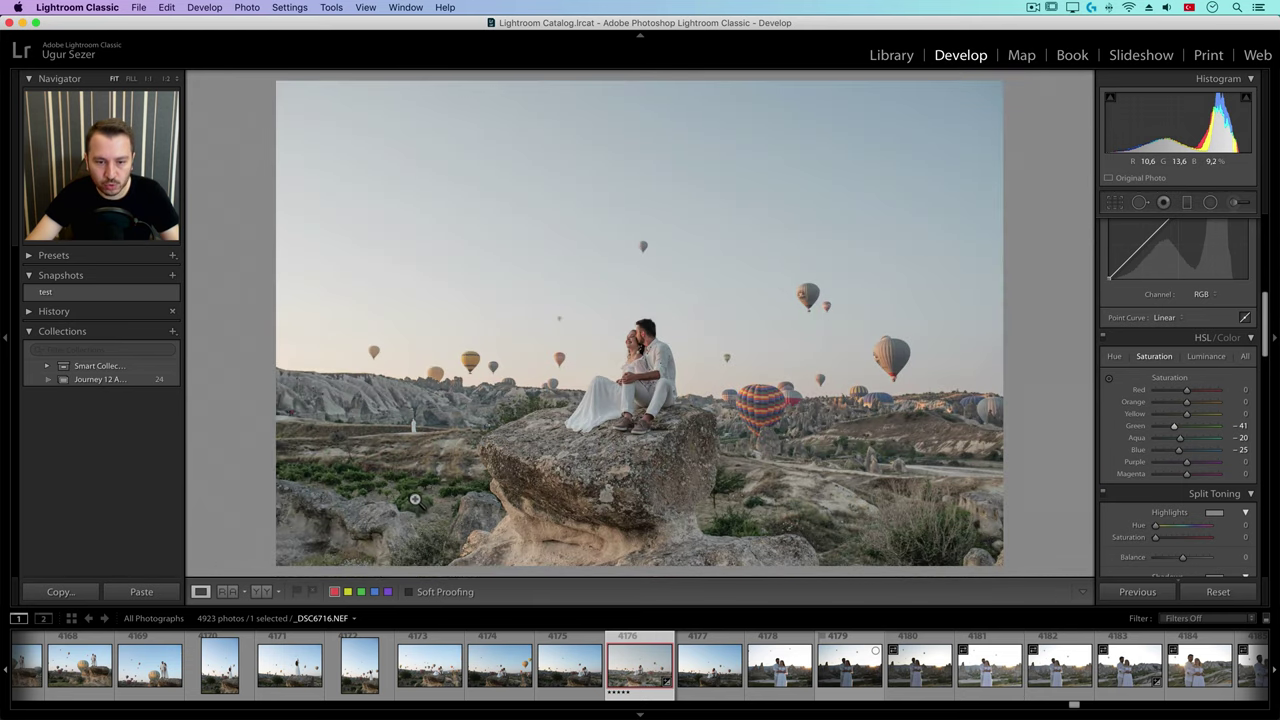
pyautogui.click(1116, 357)
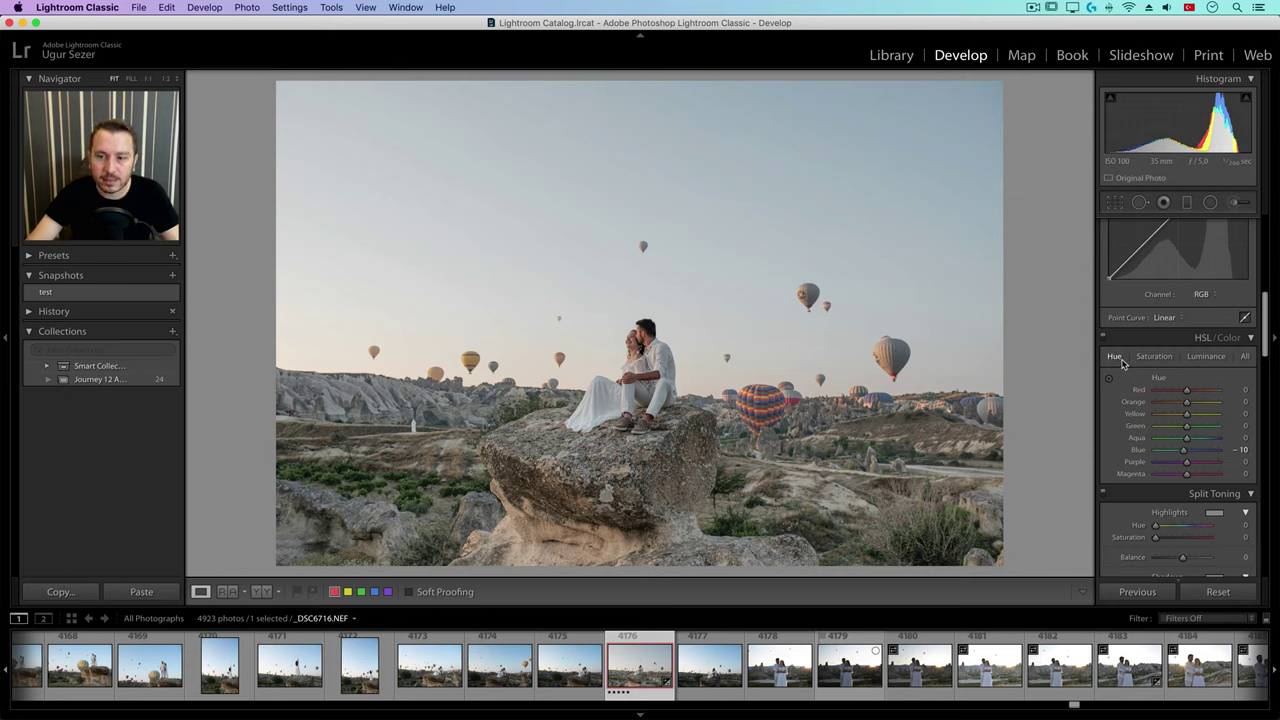
# Shift Green hue to −37, comparing the zoomed-in shrubs with HSL toggled off and on.
pyautogui.click(468, 470)
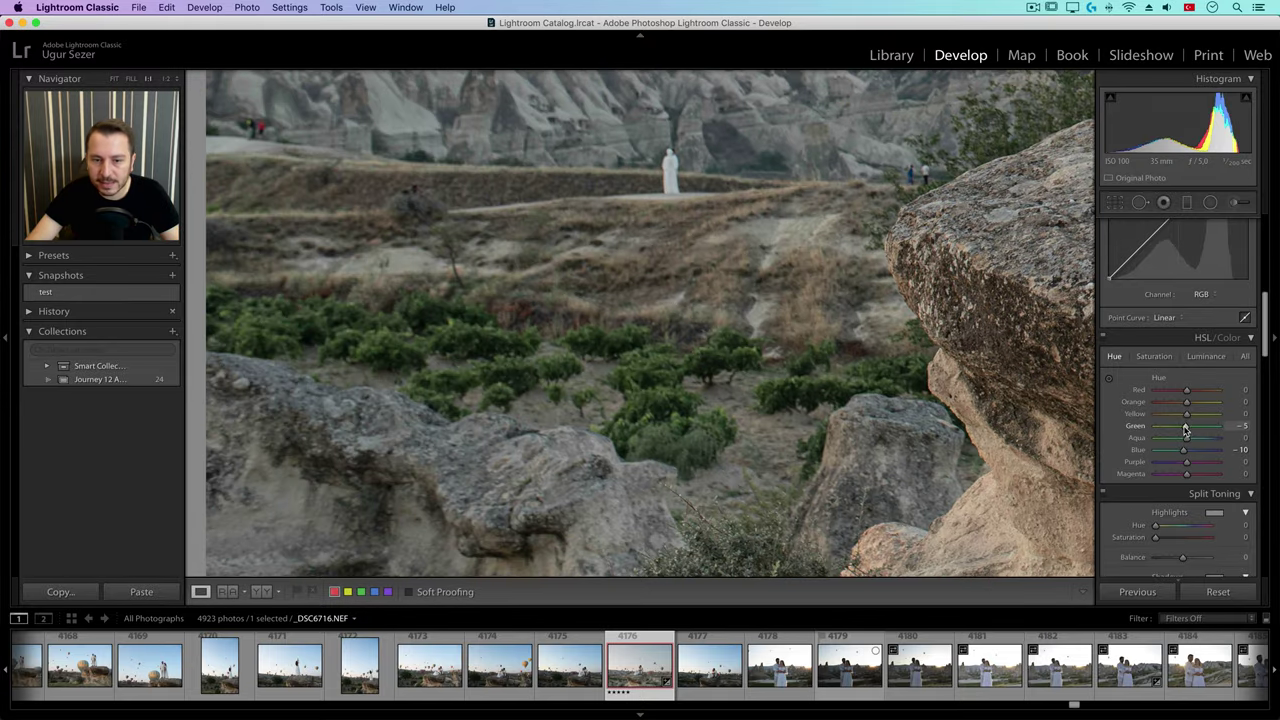
pyautogui.moveTo(1185, 430); pyautogui.dragTo(1175, 428)
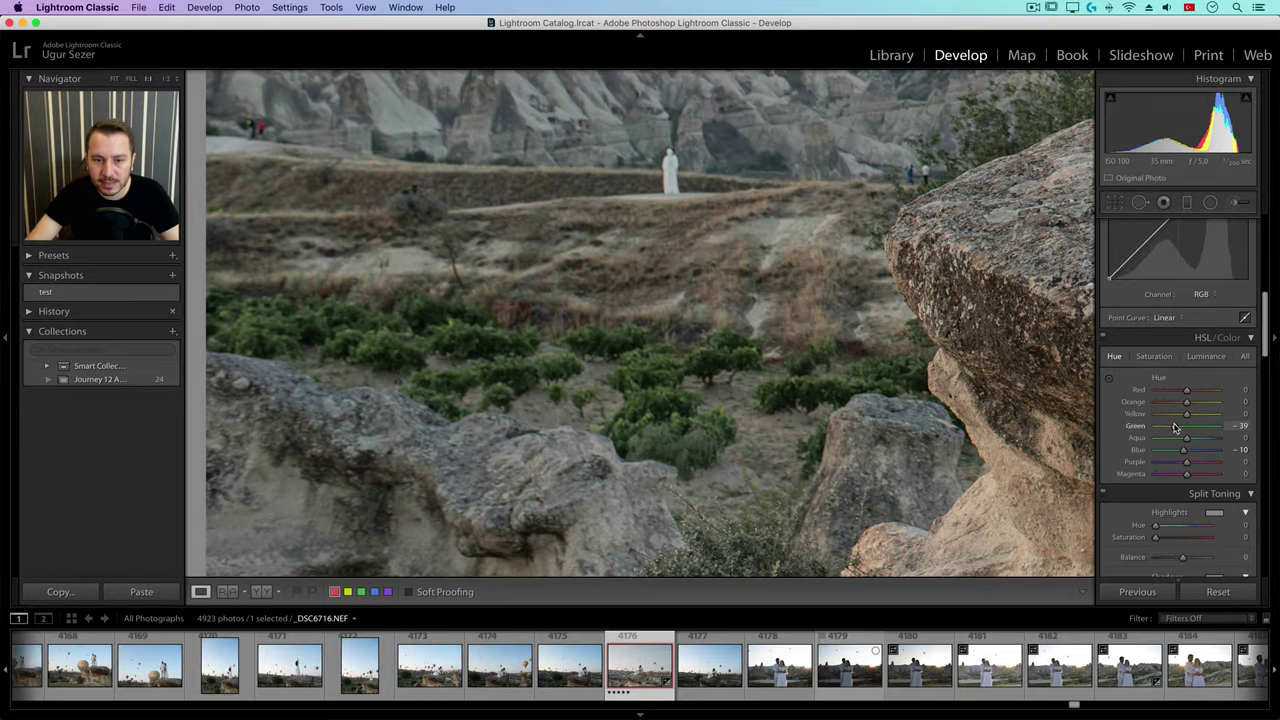
pyautogui.click(1022, 436)
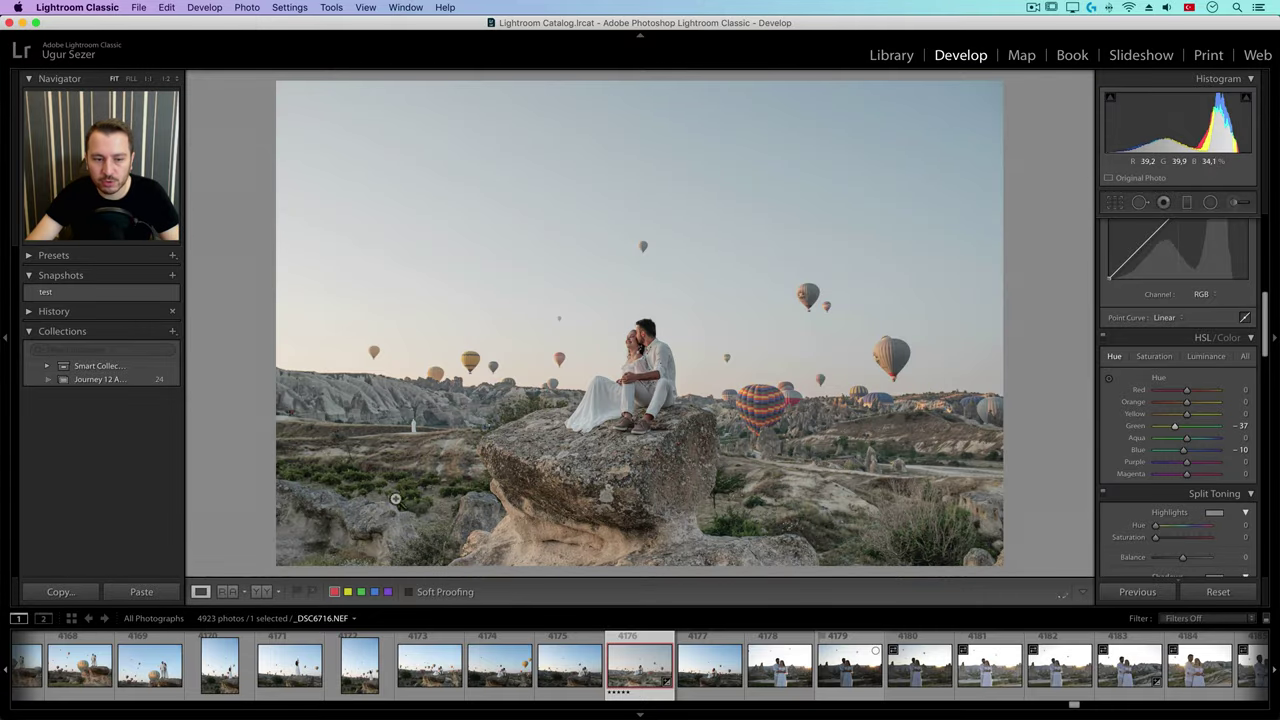
pyautogui.click(1105, 340)
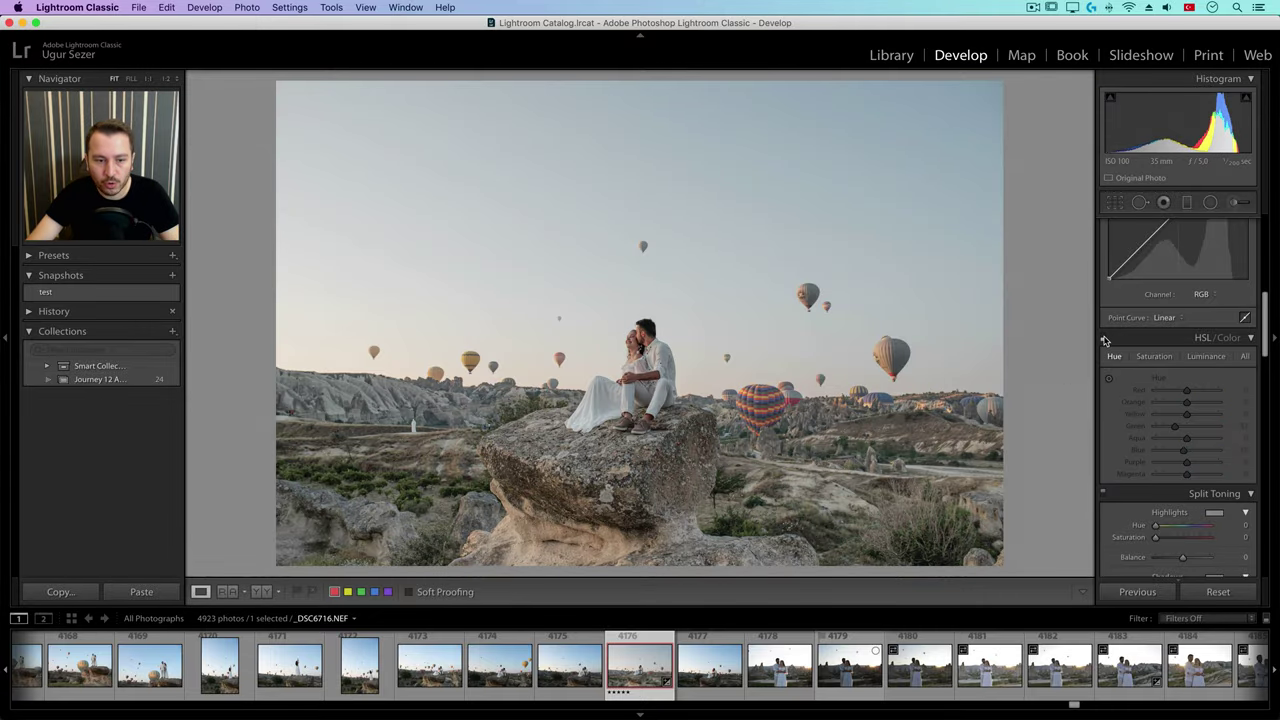
pyautogui.click(362, 514)
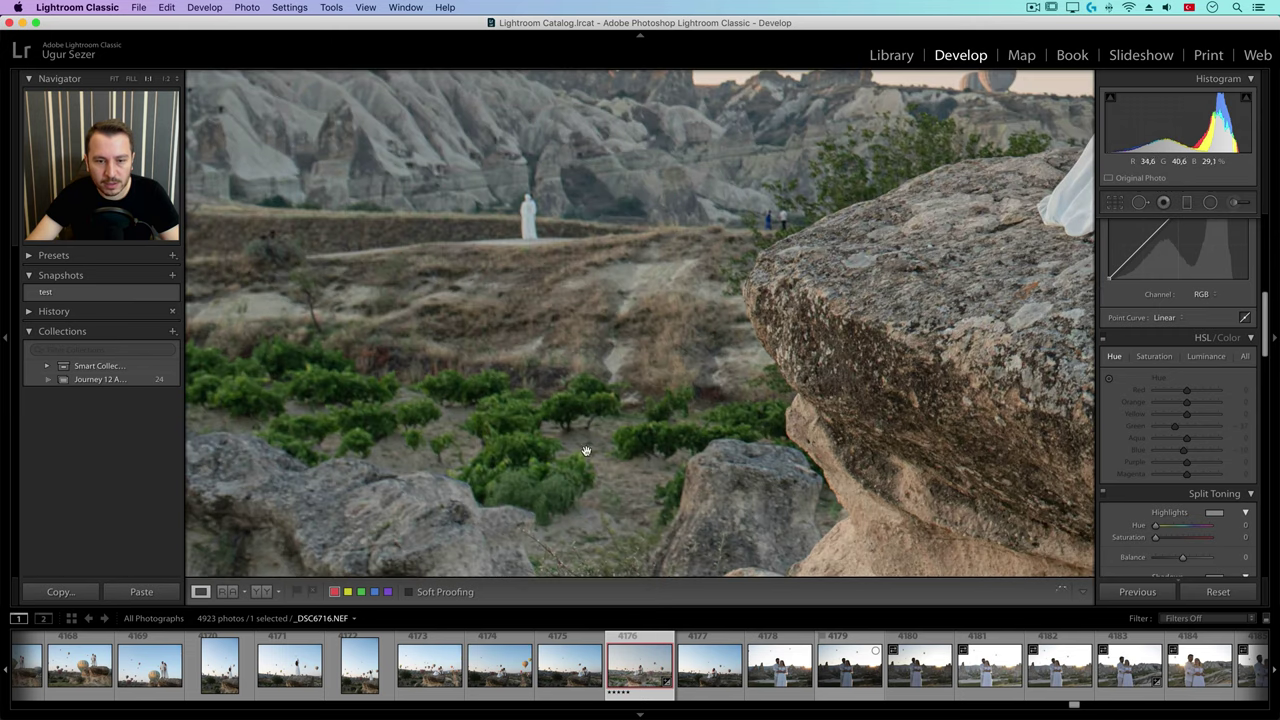
pyautogui.click(1104, 340)
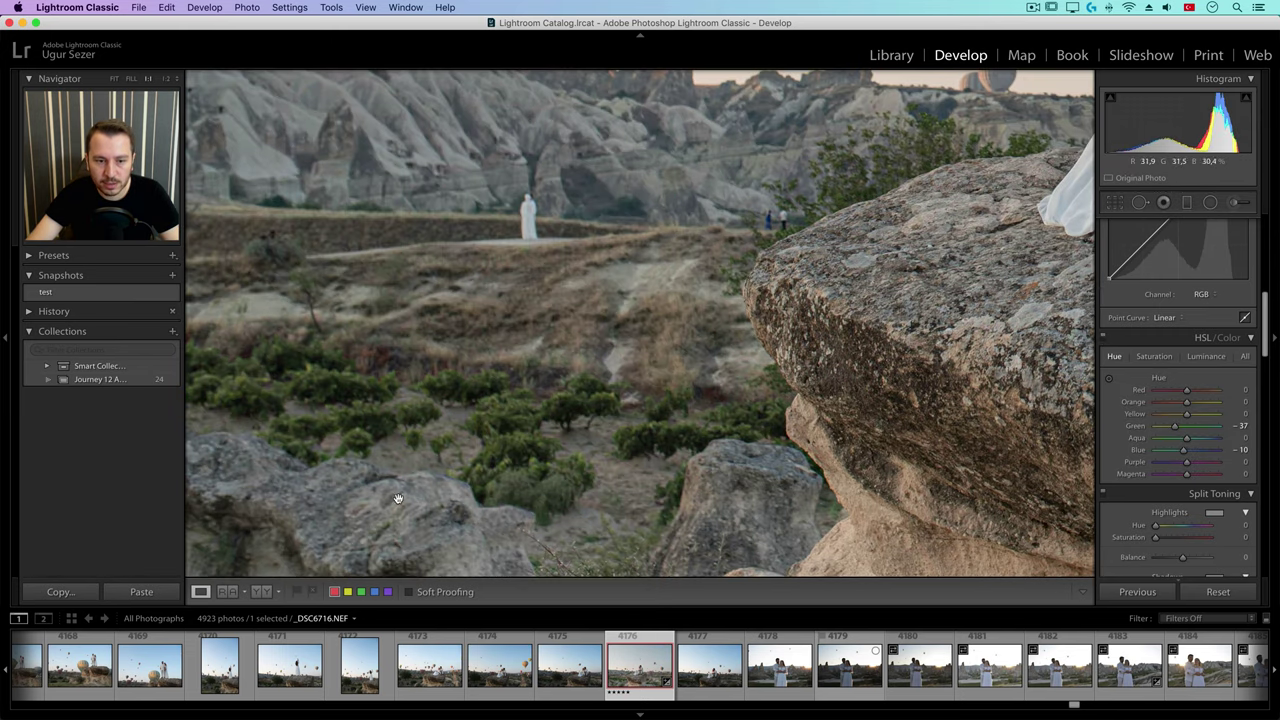
pyautogui.click(417, 420)
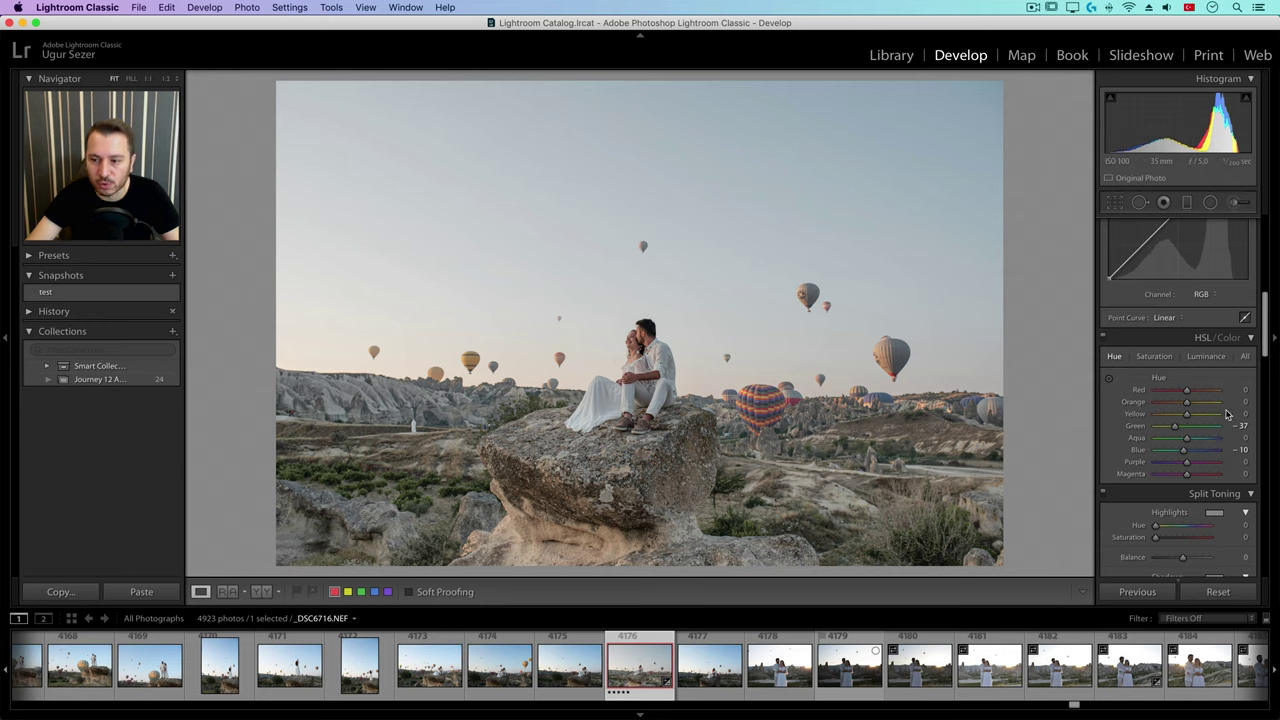
# Zoom to 2:1 on the couple and set Red hue to +23.
pyautogui.click(642, 337)
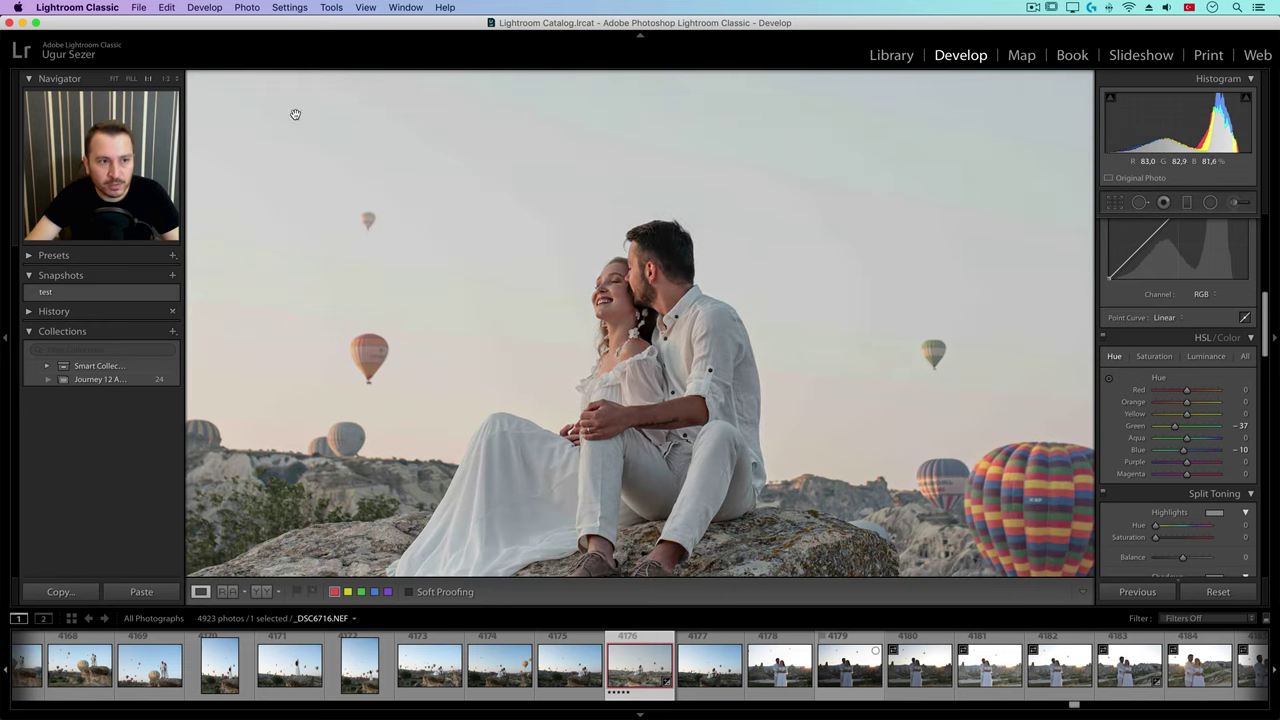
pyautogui.click(175, 80)
pyautogui.click(185, 132)
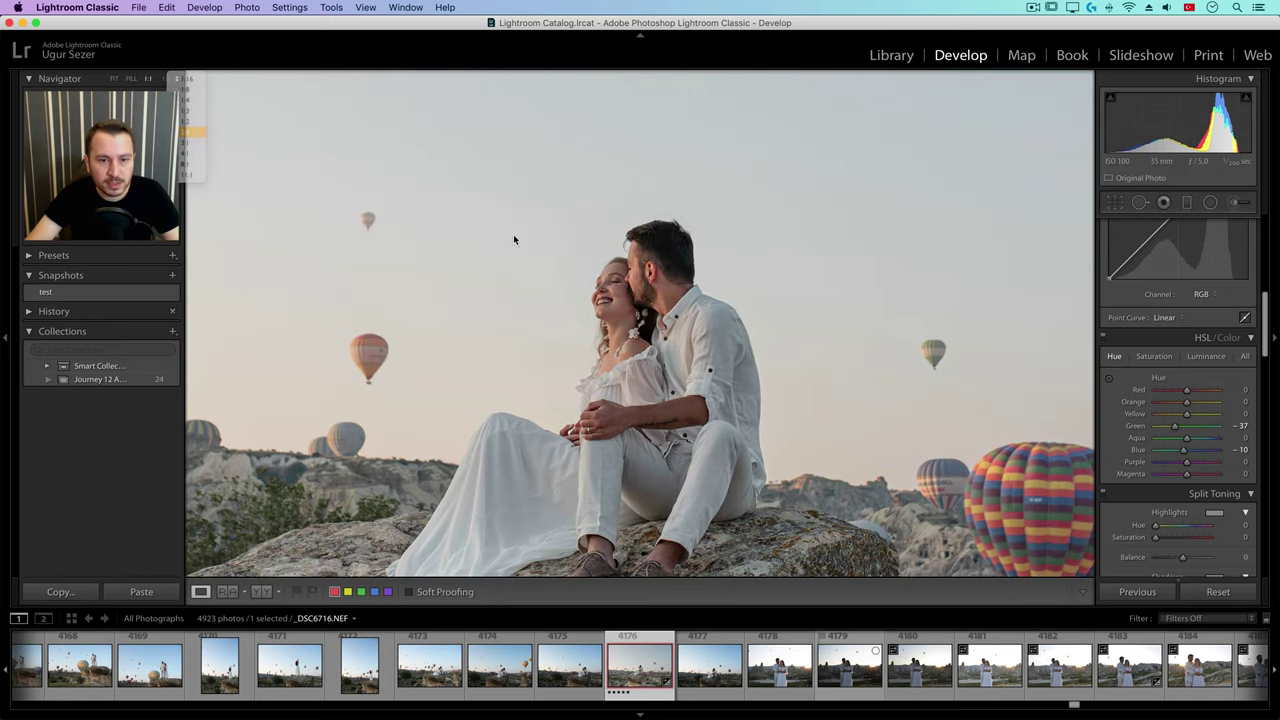
pyautogui.scroll(-1, 797, 285)
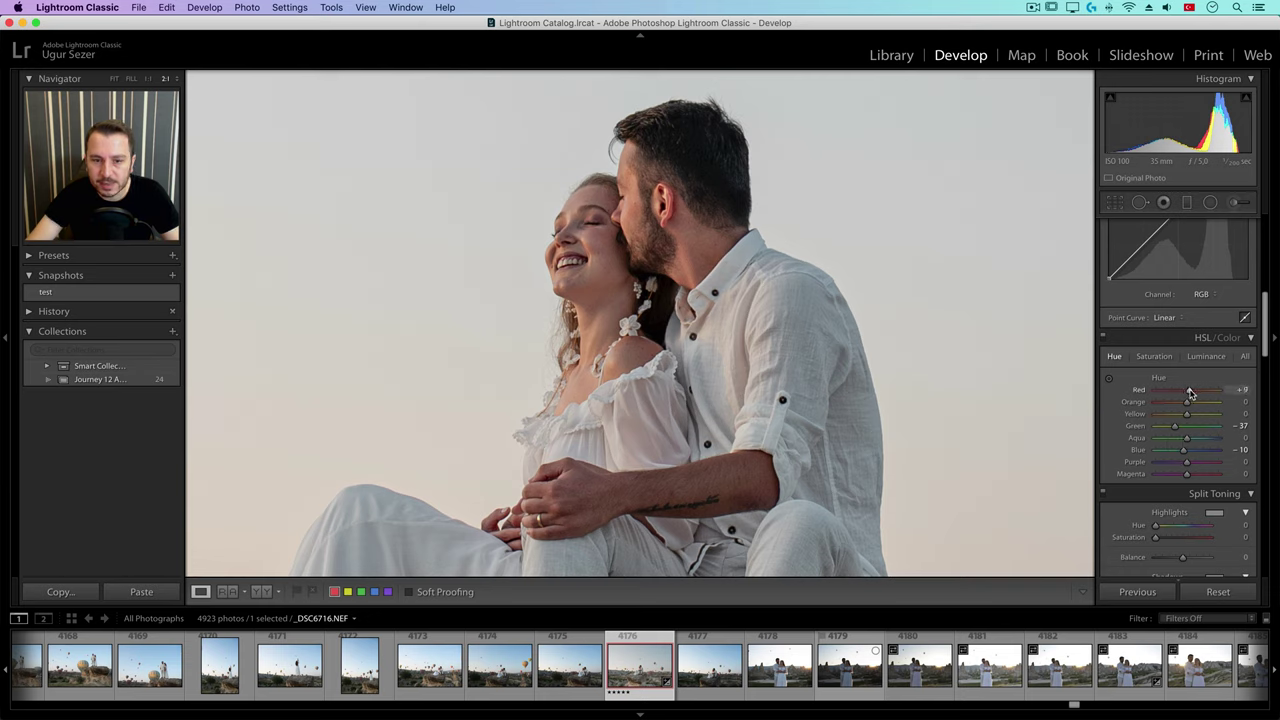
pyautogui.moveTo(1190, 392); pyautogui.dragTo(1278, 400)
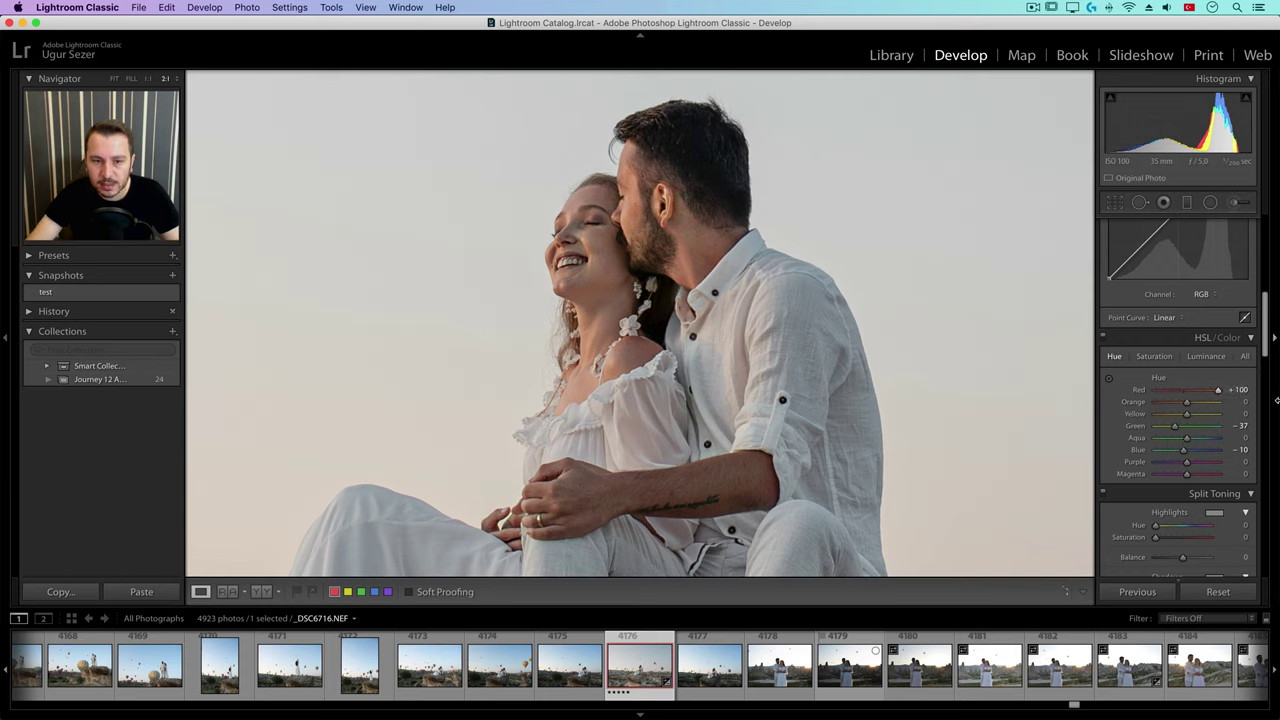
pyautogui.press('super+z')
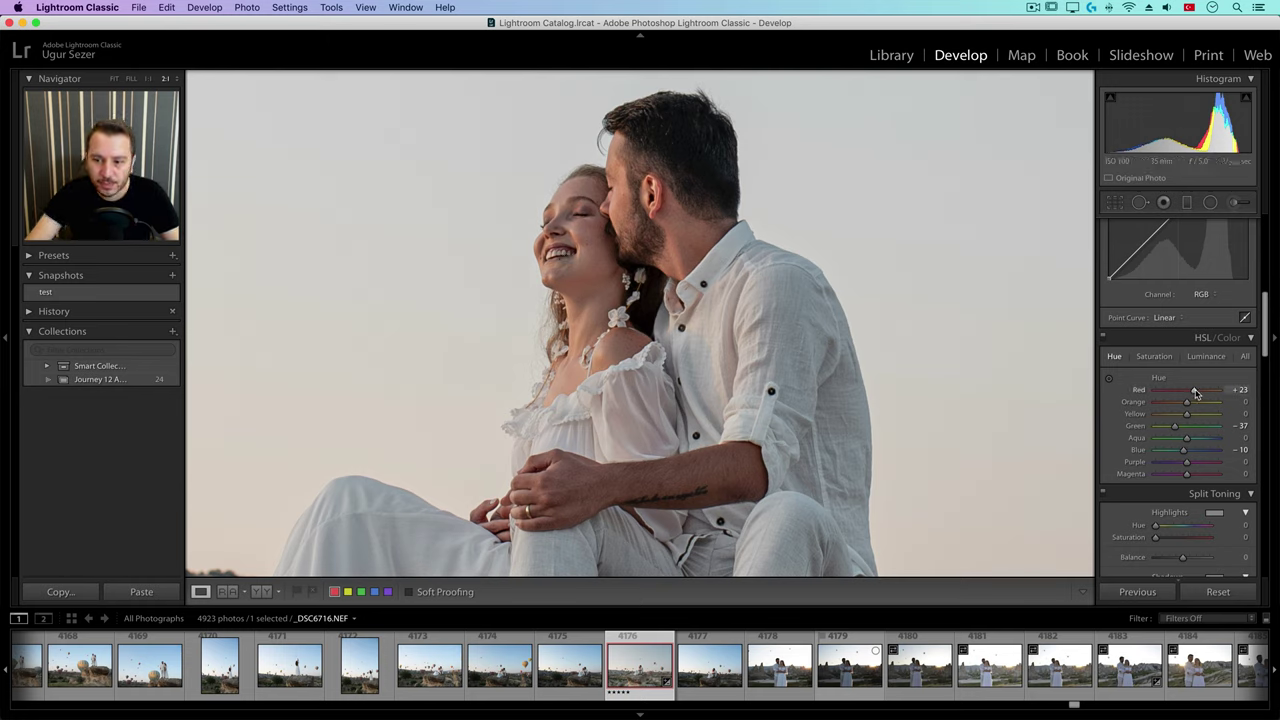
# Set Red saturation to −20 and Red luminance to +12.
pyautogui.click(1153, 356)
pyautogui.moveTo(1192, 391); pyautogui.dragTo(1182, 396)
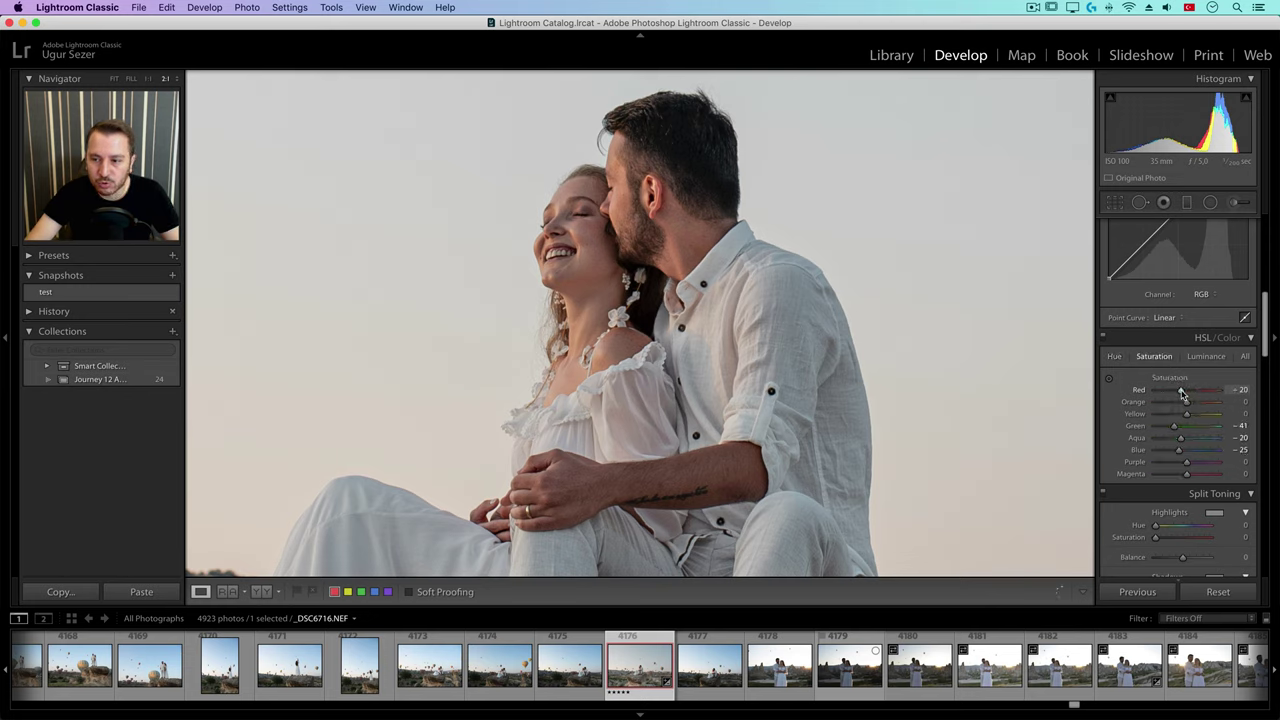
pyautogui.click(1200, 357)
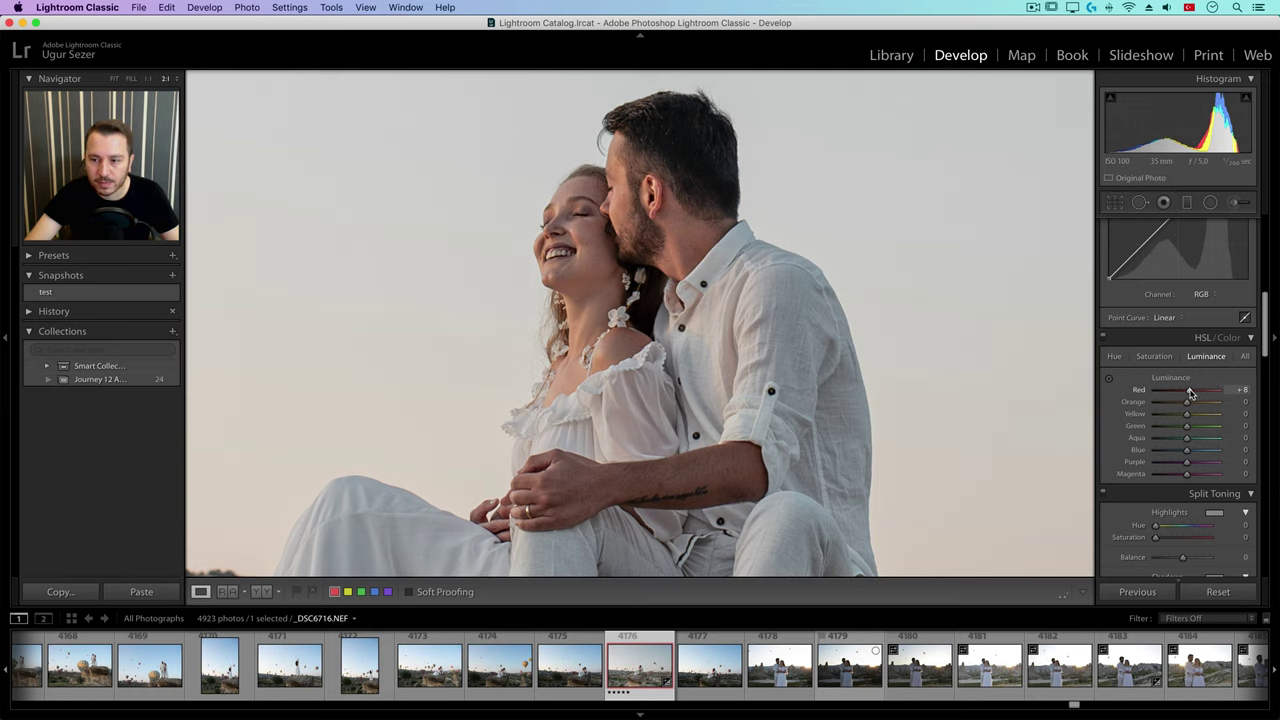
pyautogui.click(975, 316)
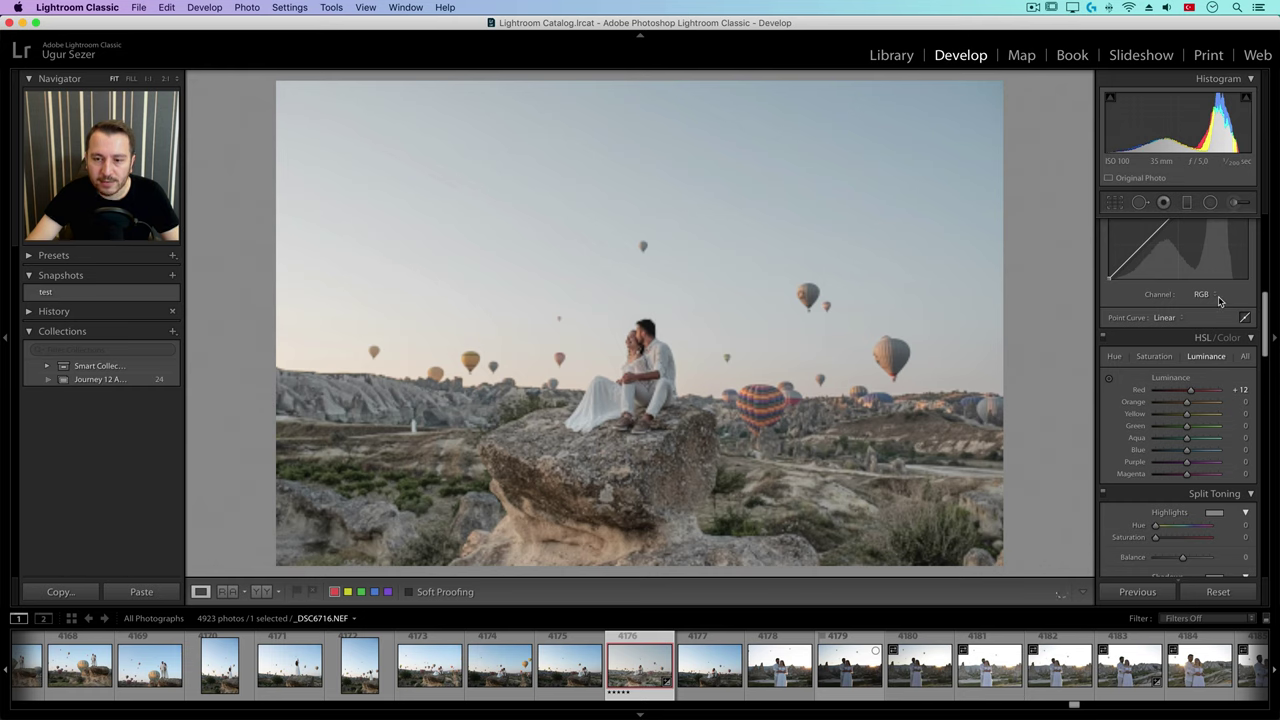
pyautogui.scroll(5, 1219, 301)
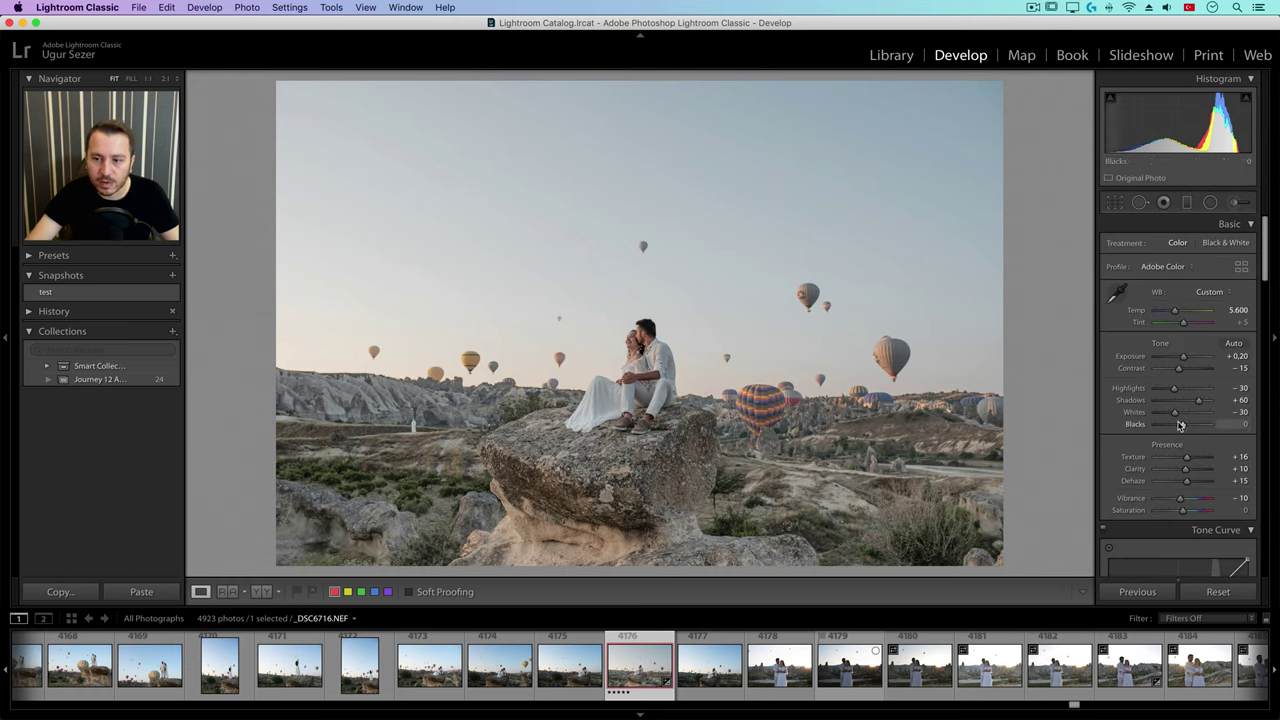
# Raise Orange luminance while checking the couple's skin tones up close.
pyautogui.scroll(-8, 1180, 425)
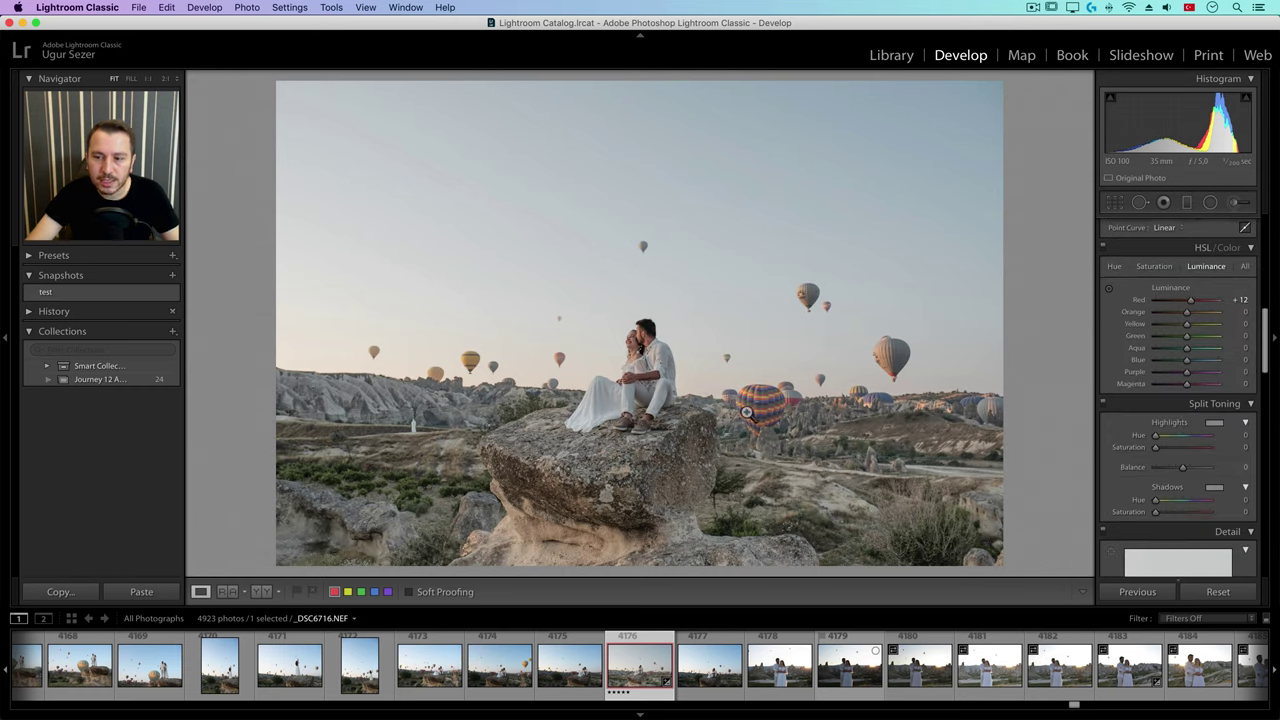
pyautogui.click(678, 384)
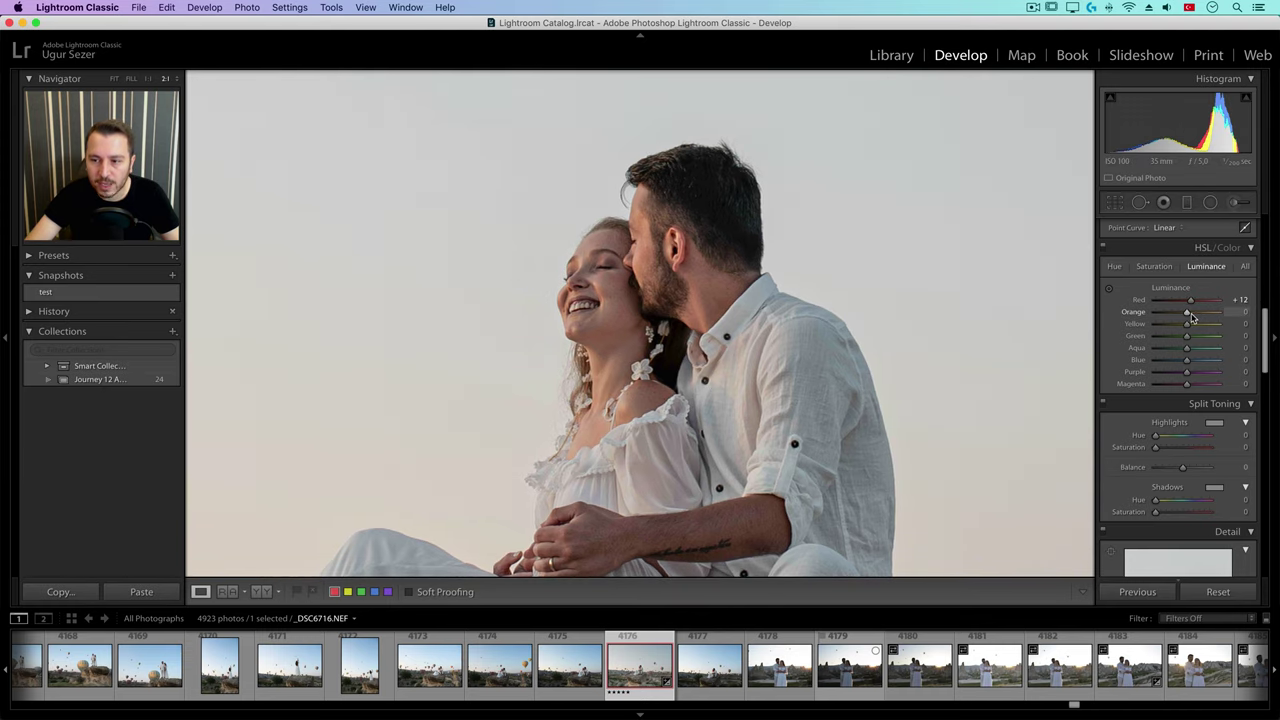
pyautogui.moveTo(1188, 317); pyautogui.dragTo(1201, 318)
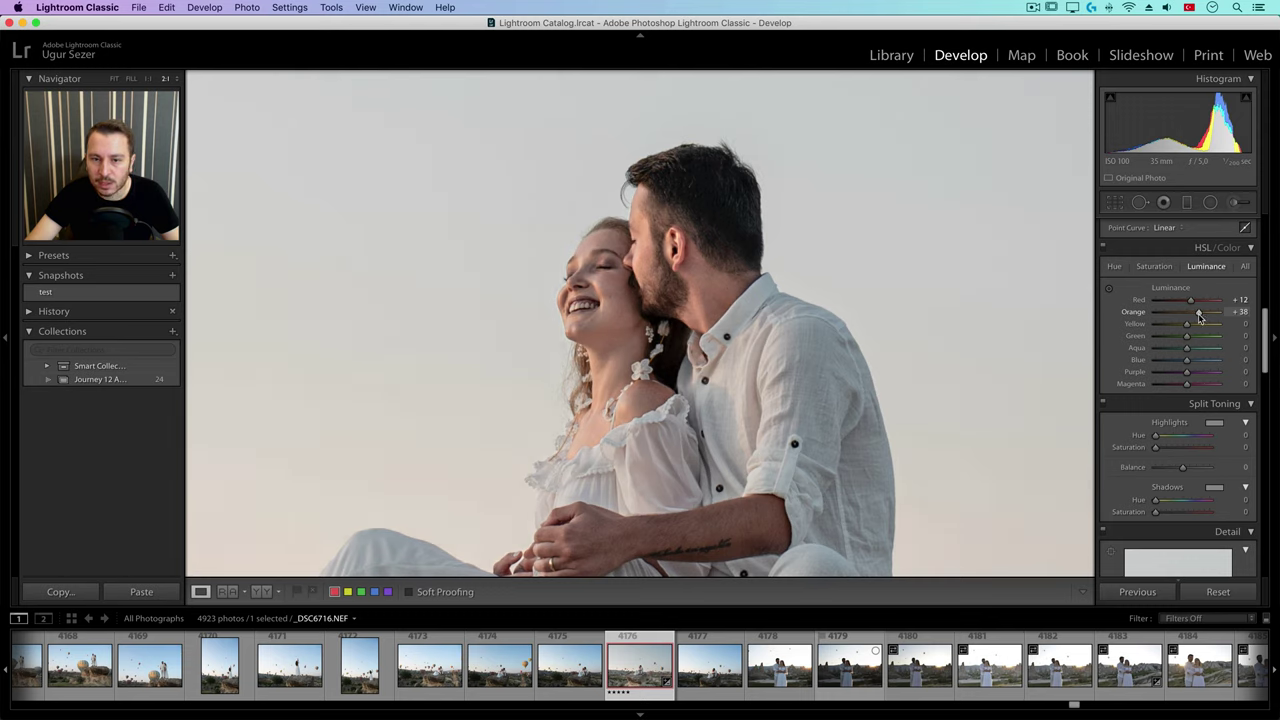
pyautogui.moveTo(1200, 318); pyautogui.dragTo(1192, 318)
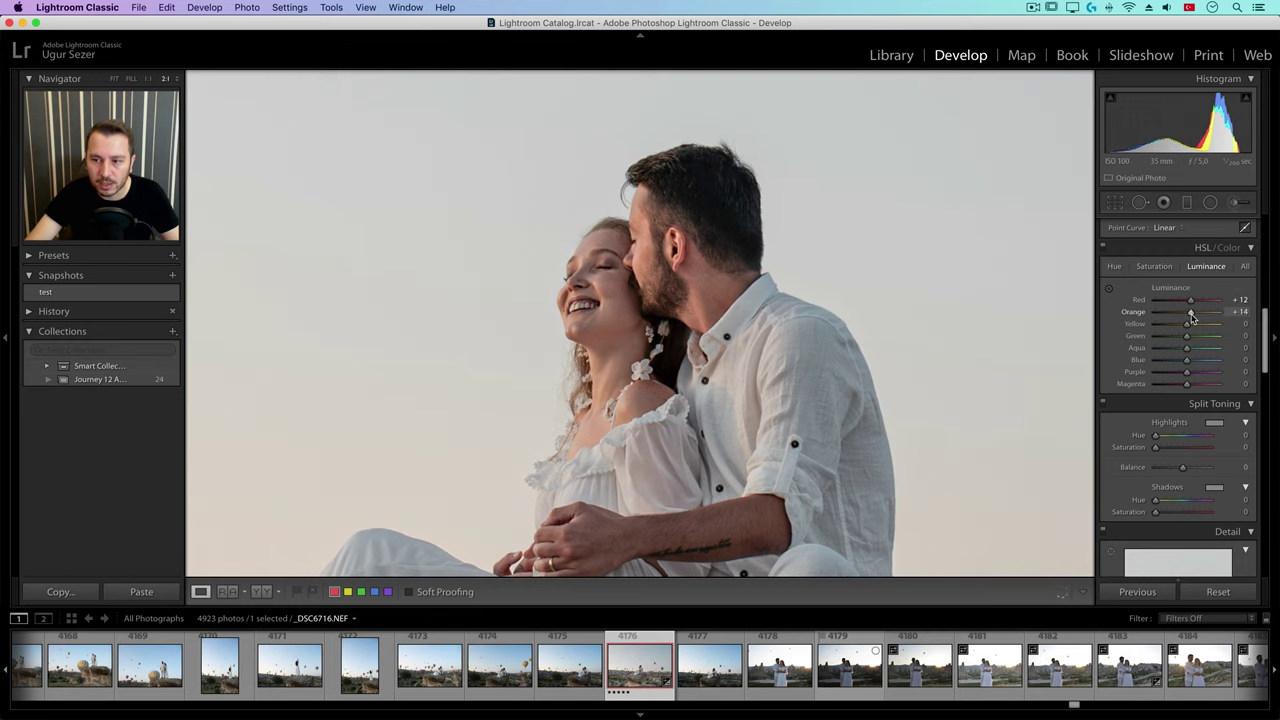
pyautogui.click(744, 316)
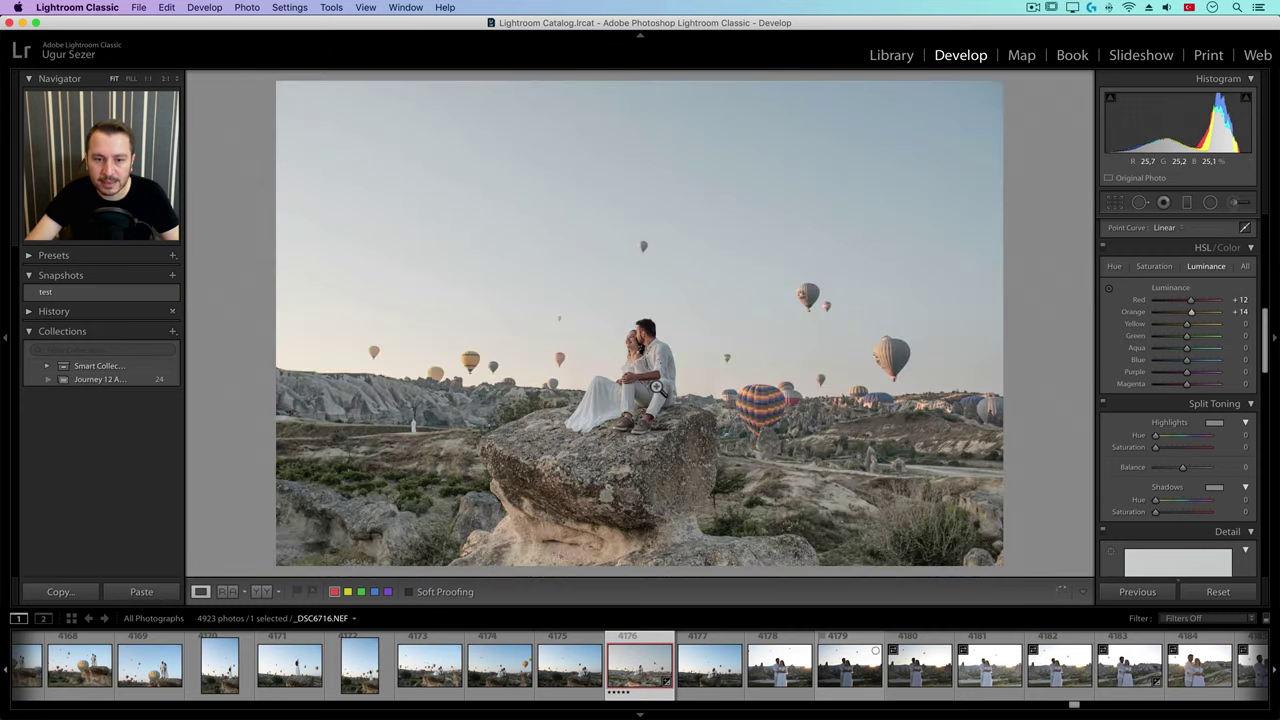
# Check the photo at 1:2 and 1:1 and settle Orange luminance at +12.
pyautogui.click(174, 78)
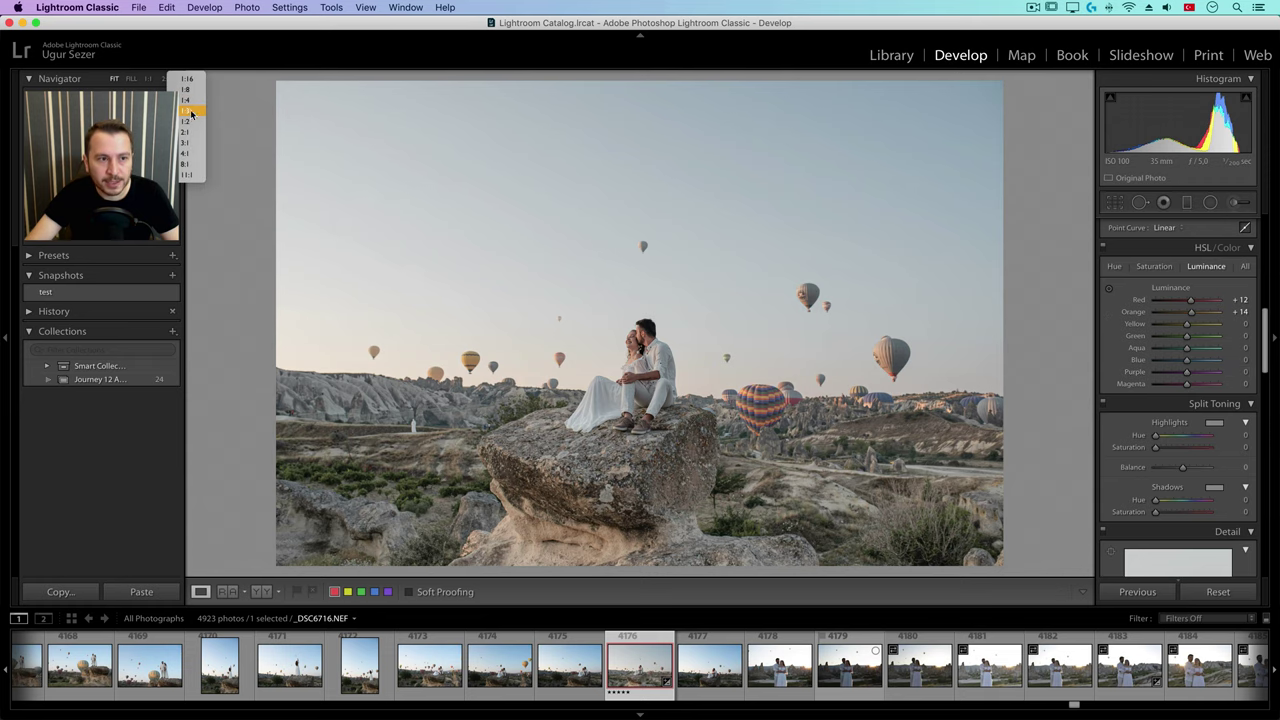
pyautogui.click(188, 121)
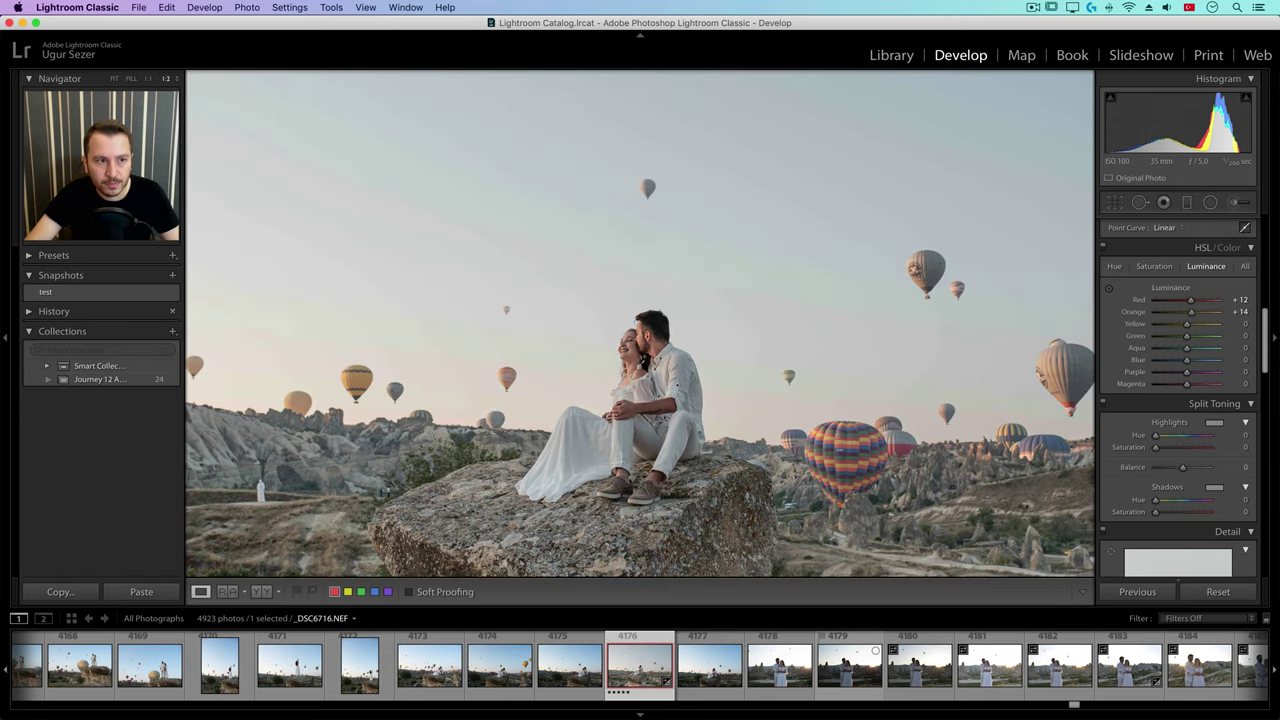
pyautogui.click(166, 78)
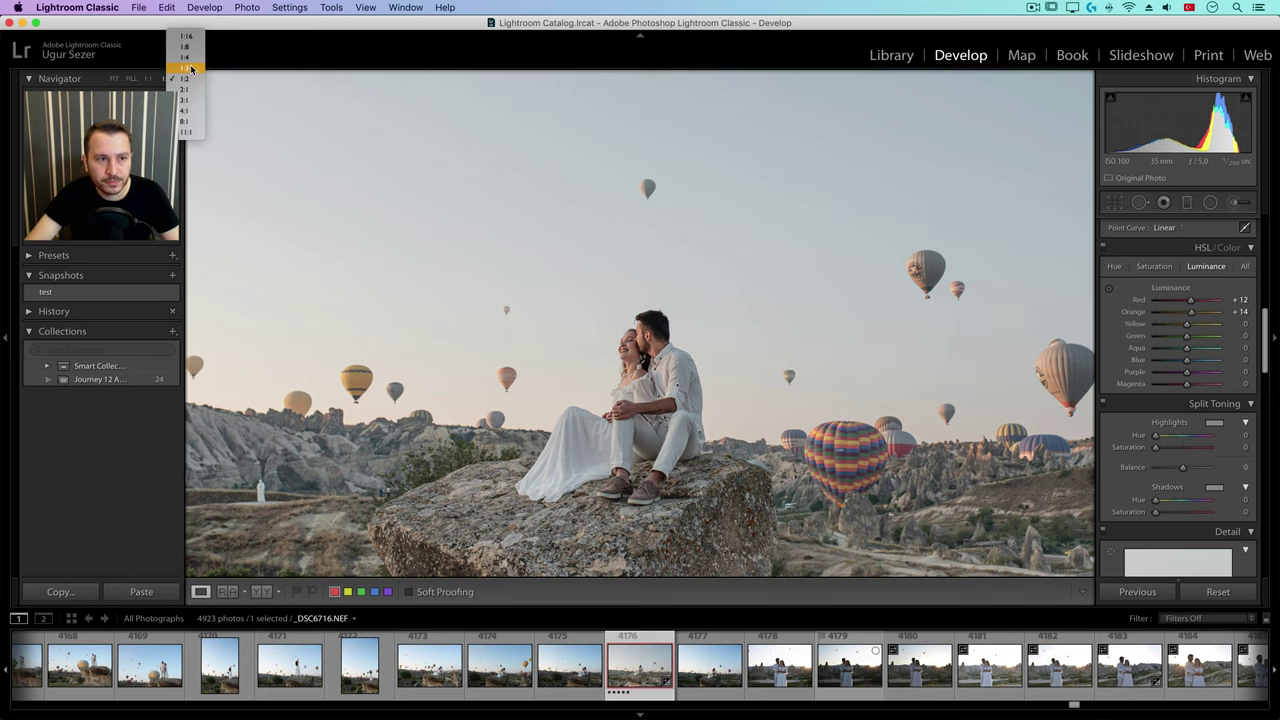
pyautogui.click(188, 68)
pyautogui.click(97, 80)
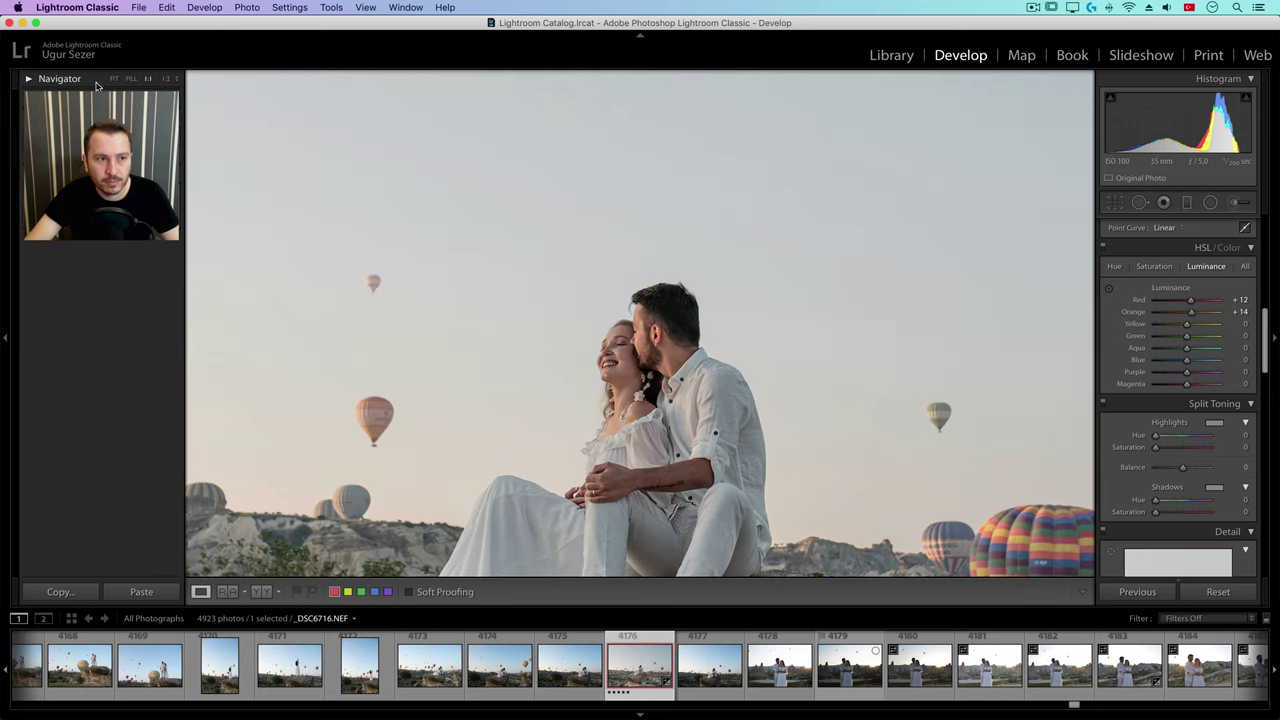
pyautogui.press('z')
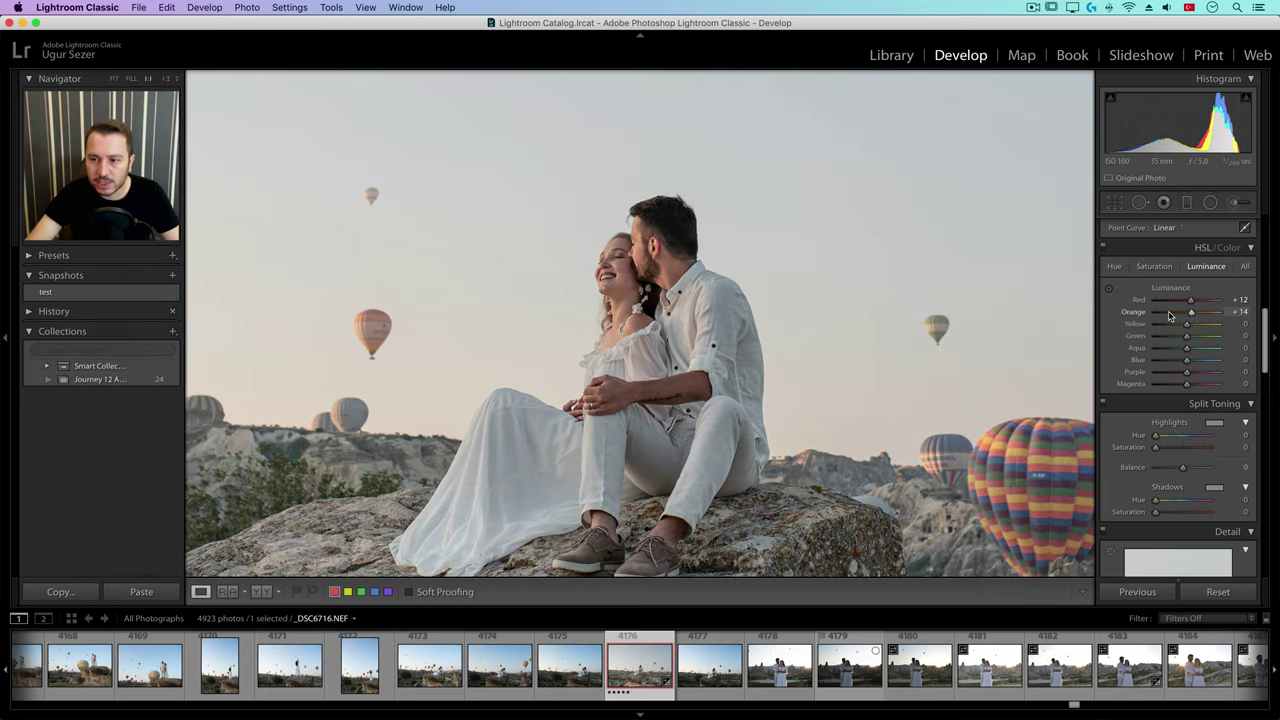
pyautogui.moveTo(1194, 316); pyautogui.dragTo(1191, 316)
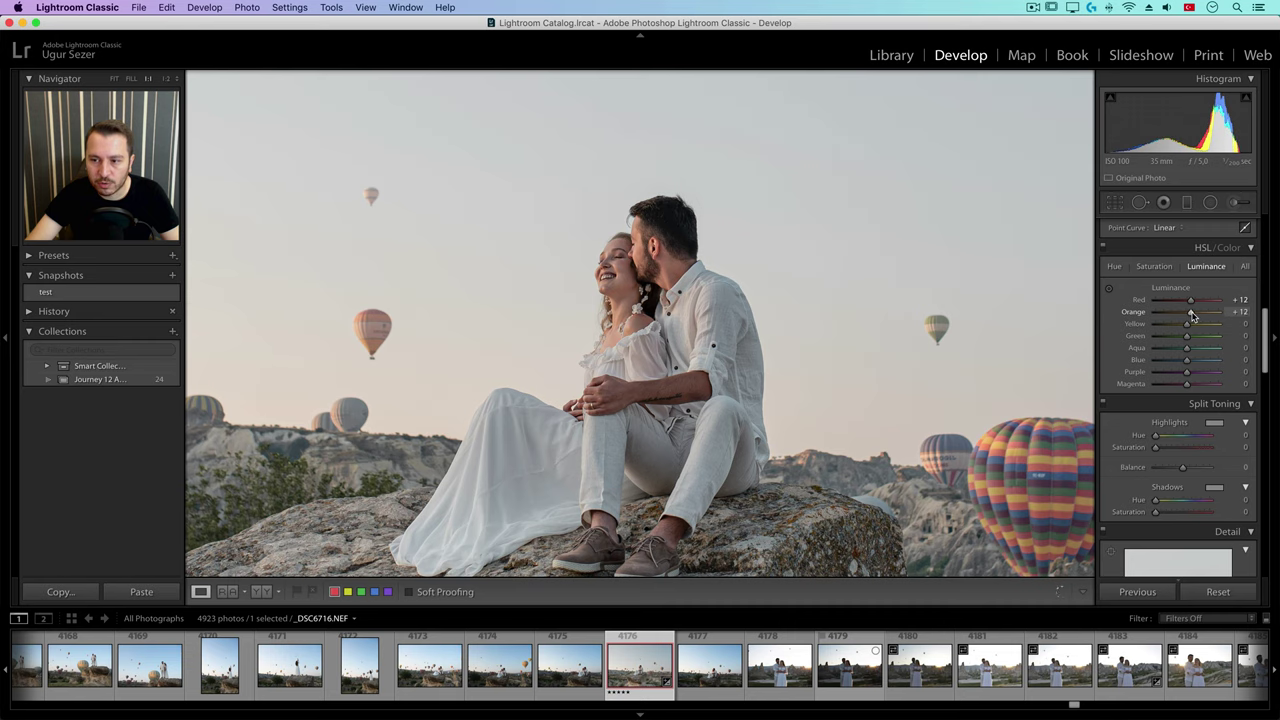
pyautogui.click(986, 308)
# Boost Orange saturation to +16, checking the couple at 1:1.
pyautogui.click(1154, 266)
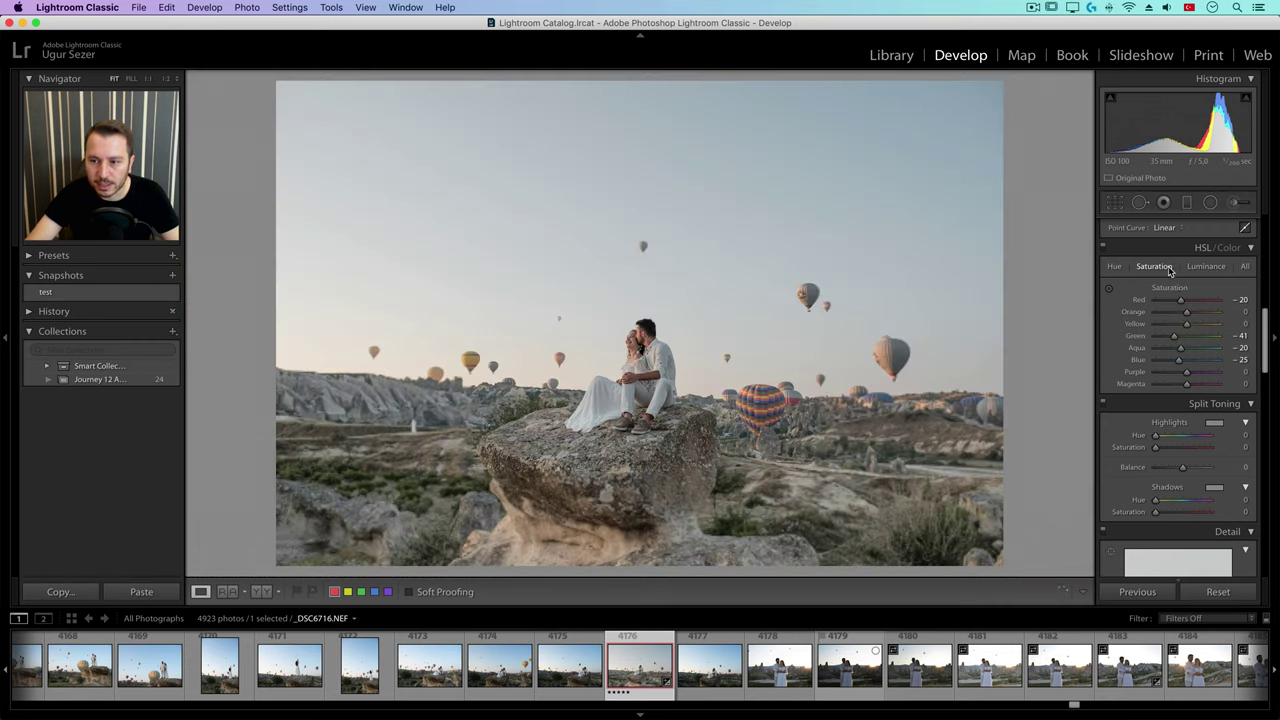
pyautogui.moveTo(1187, 315); pyautogui.dragTo(1191, 316)
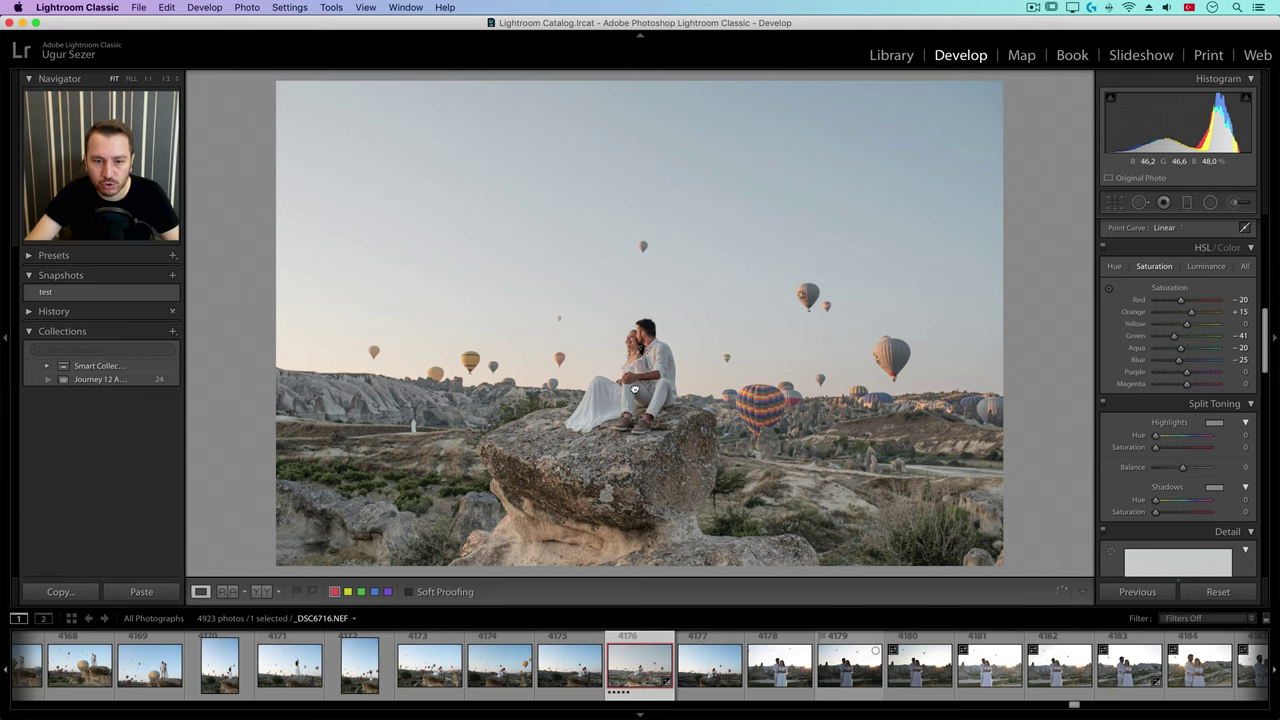
pyautogui.press('z')
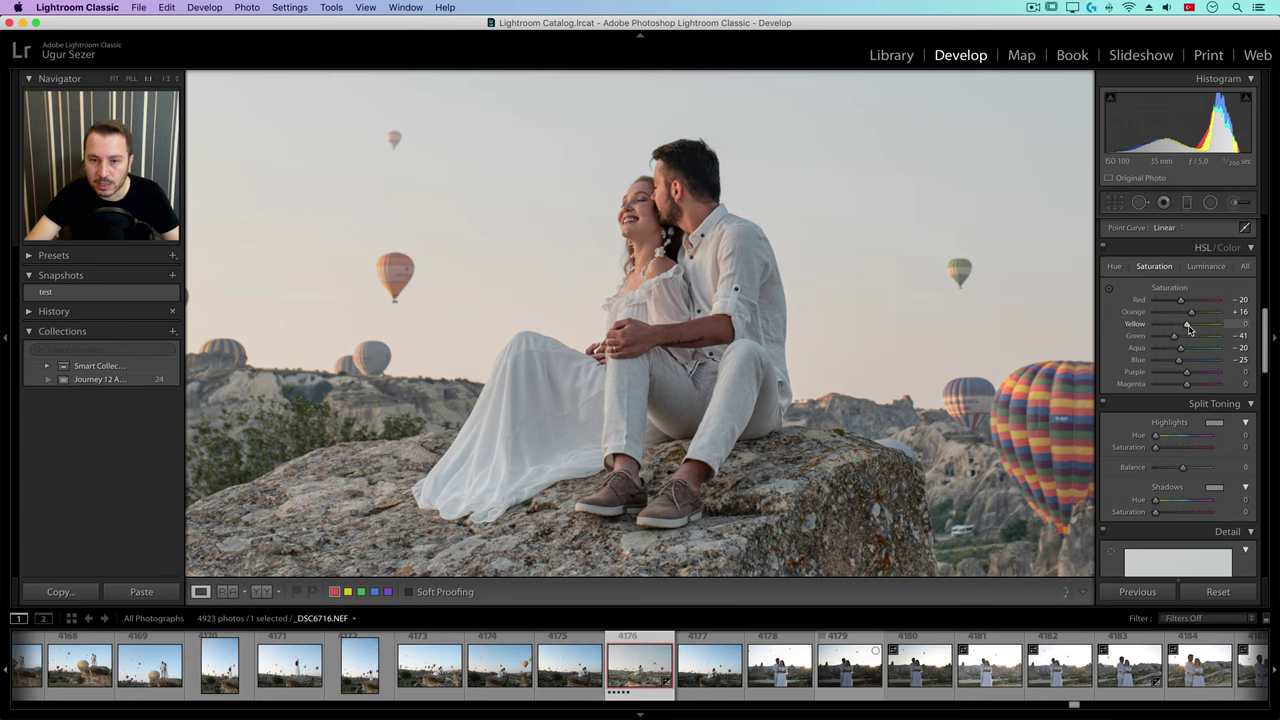
pyautogui.press('z')
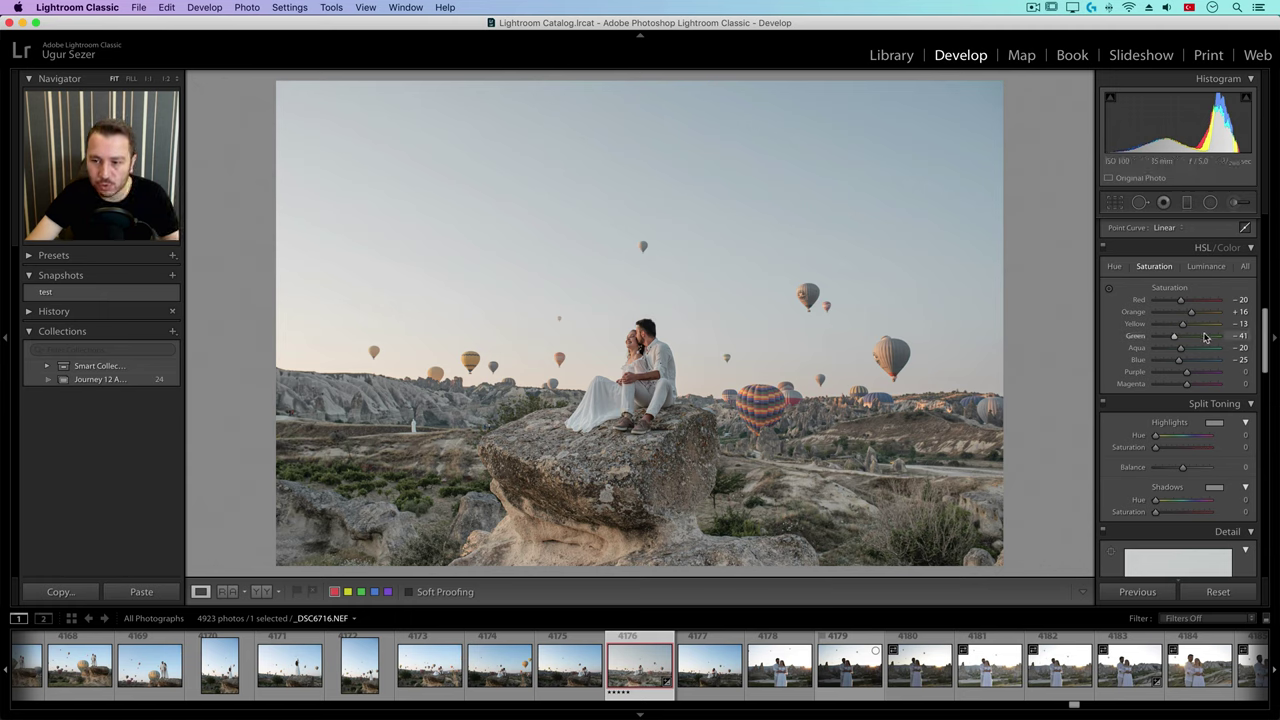
# Lower Yellow saturation to −41 and Green to −45, inspecting the couple close up.
pyautogui.moveTo(1182, 327); pyautogui.dragTo(1178, 327)
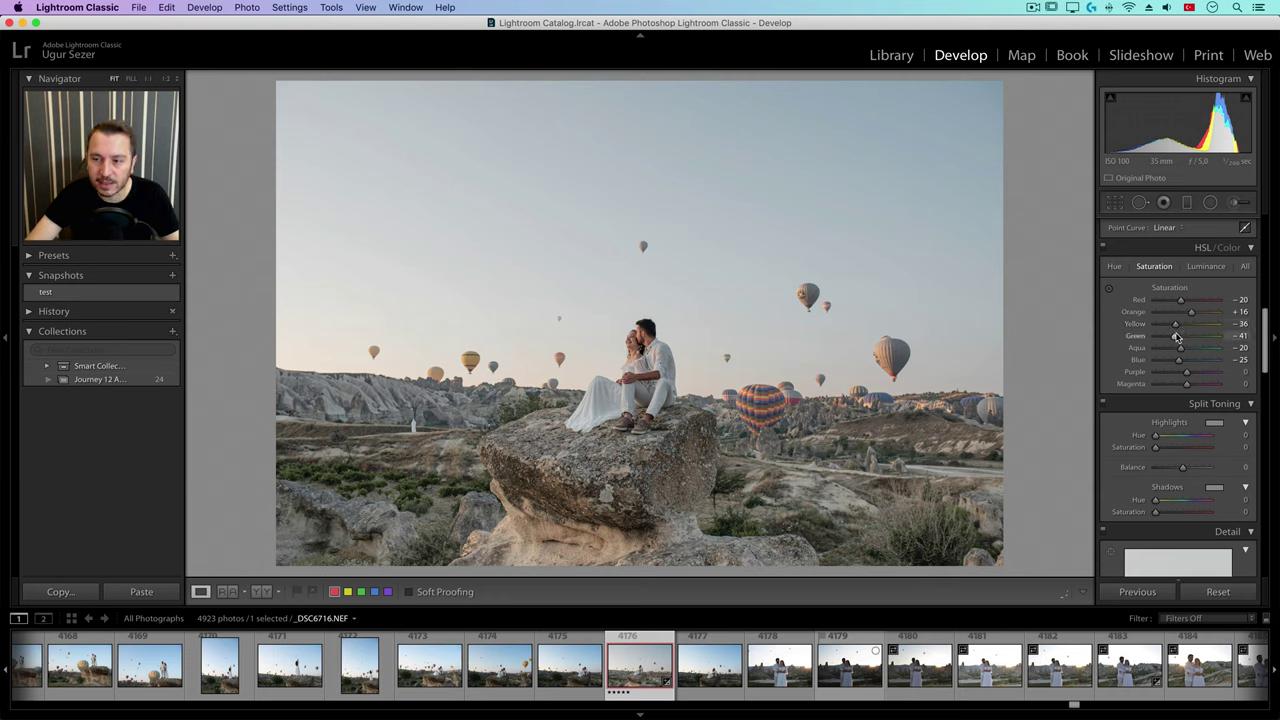
pyautogui.moveTo(1176, 327); pyautogui.dragTo(1176, 330)
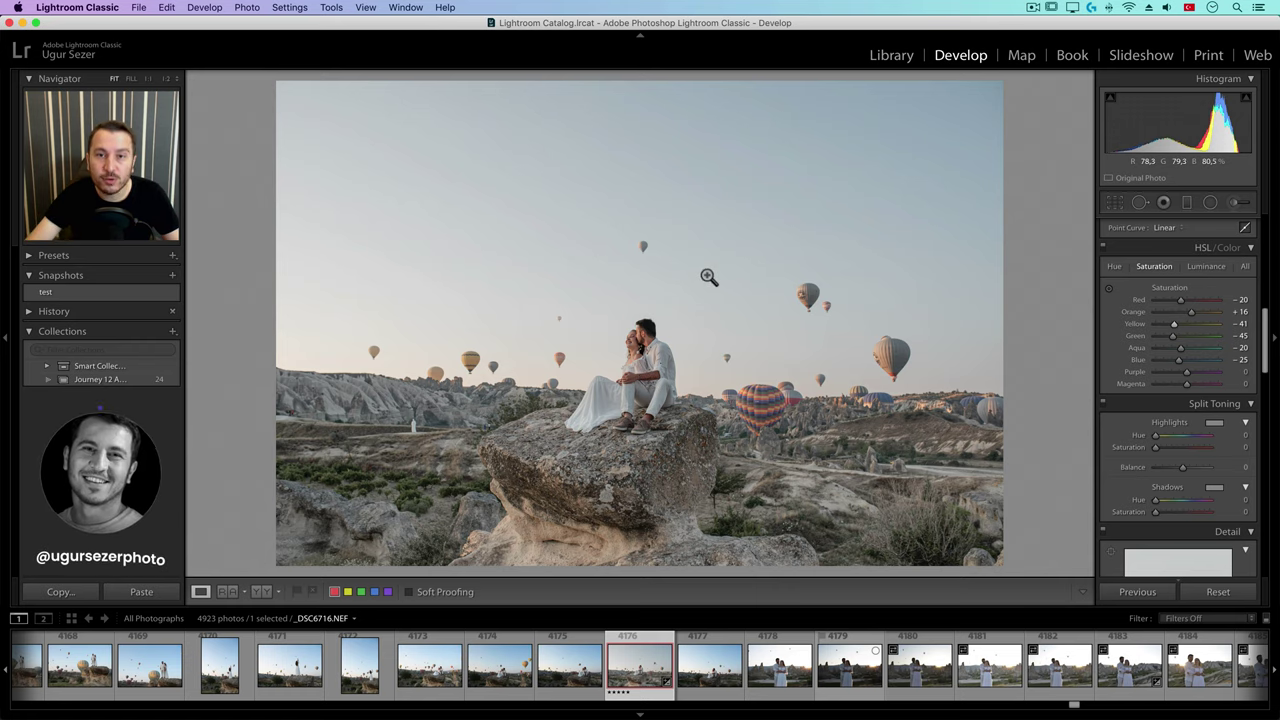
pyautogui.click(650, 370)
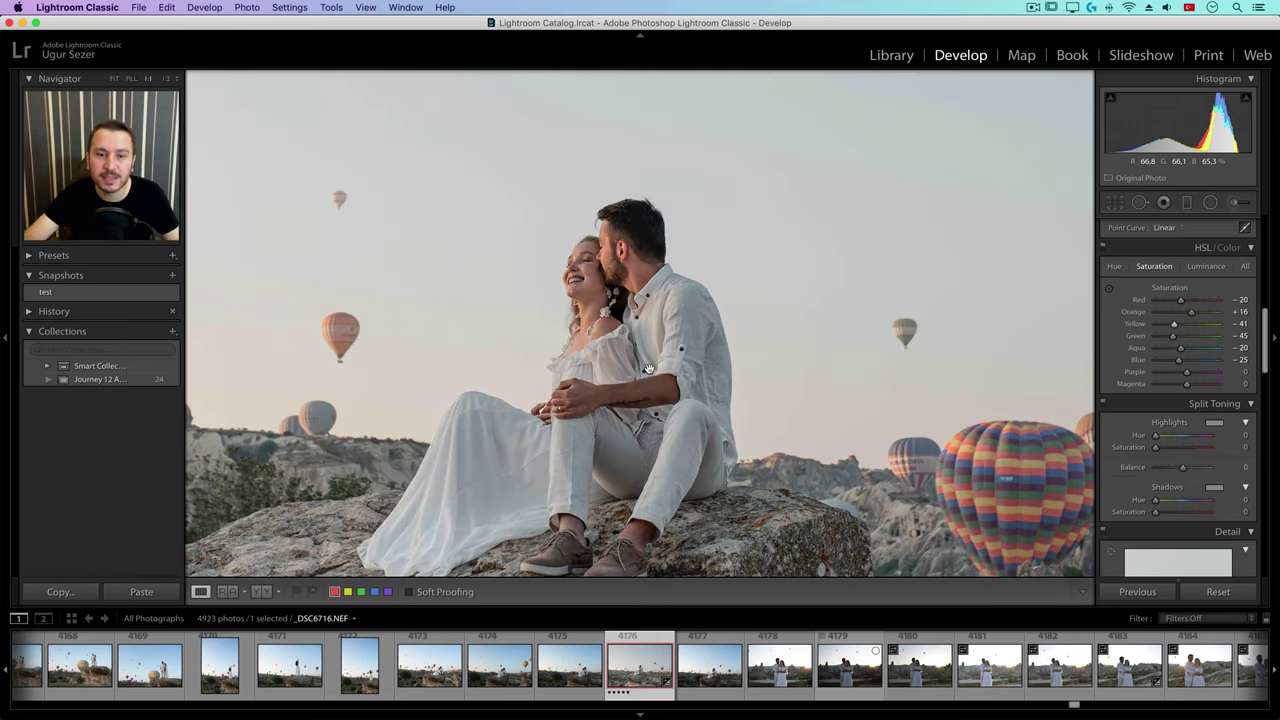
pyautogui.moveTo(666, 394); pyautogui.dragTo(704, 353)
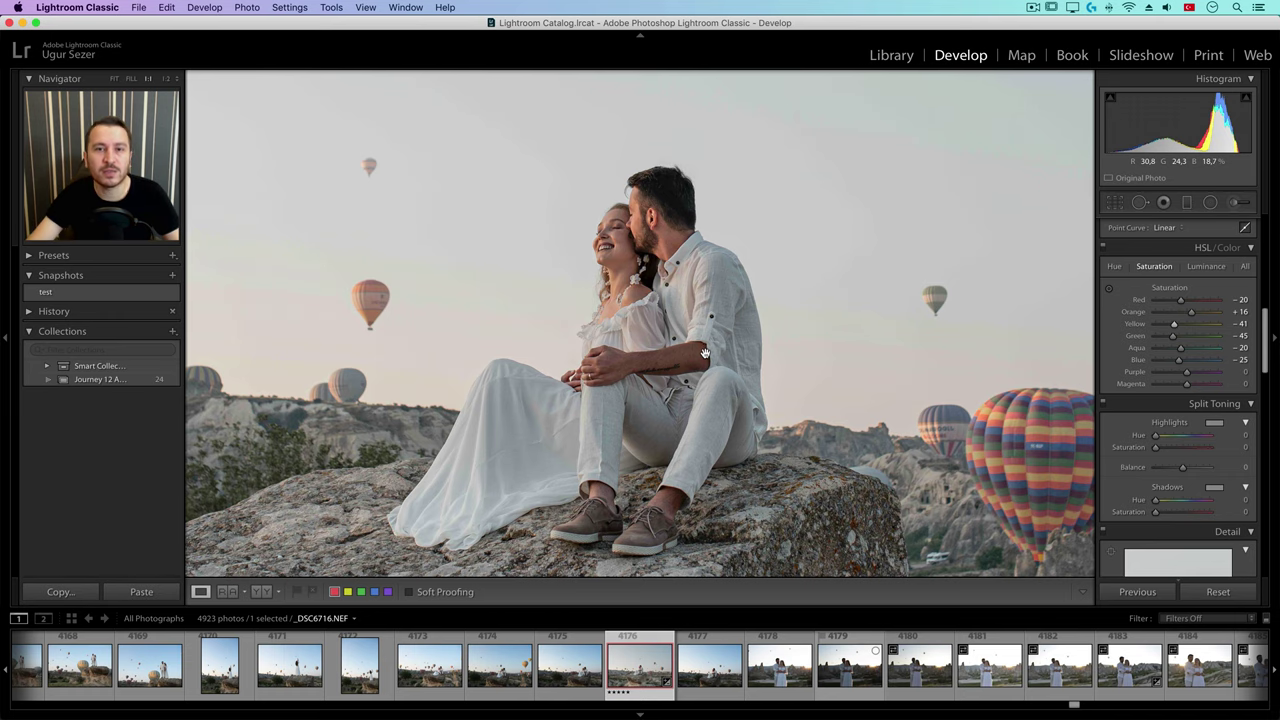
pyautogui.click(704, 353)
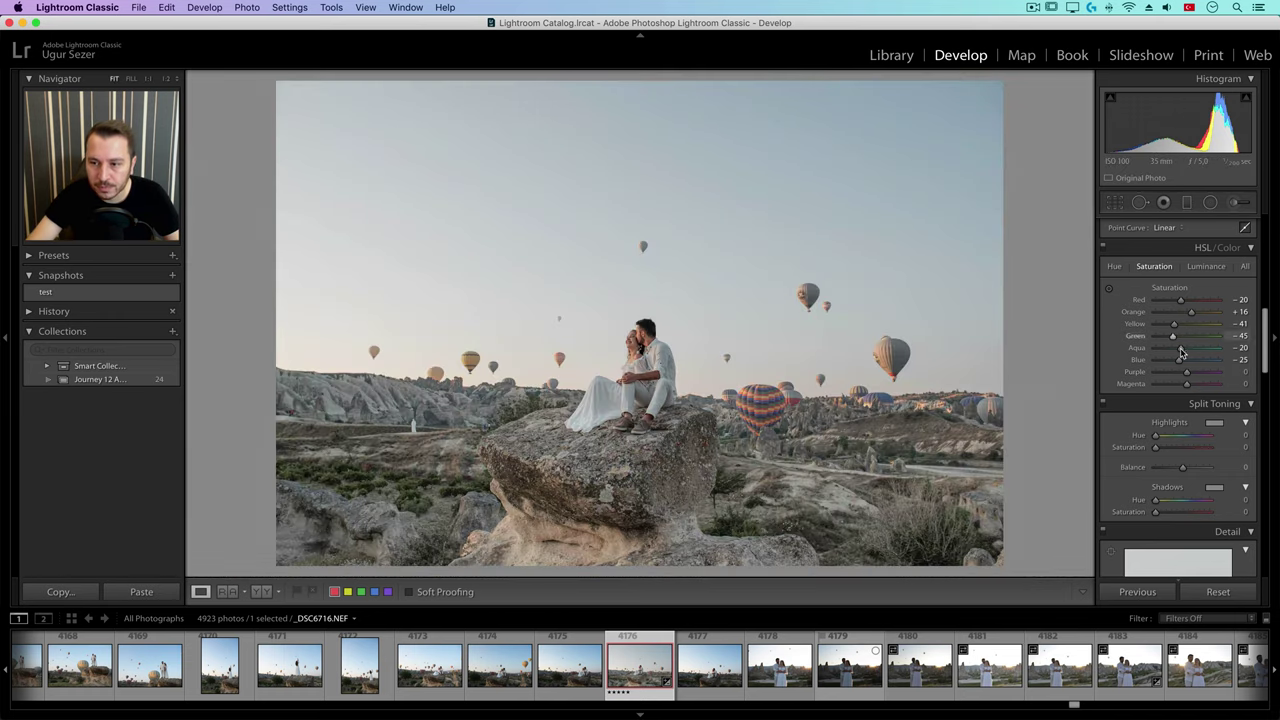
# Cut Purple/Magenta saturation to about −64, set Aqua/Blue hue to −12/−18, and Yellow luminance −12.
pyautogui.moveTo(1186, 371)
pyautogui.mouseDown()
pyautogui.moveTo(1168, 371)
pyautogui.moveTo(1168, 386)
pyautogui.moveTo(1166, 371)
pyautogui.mouseUp()
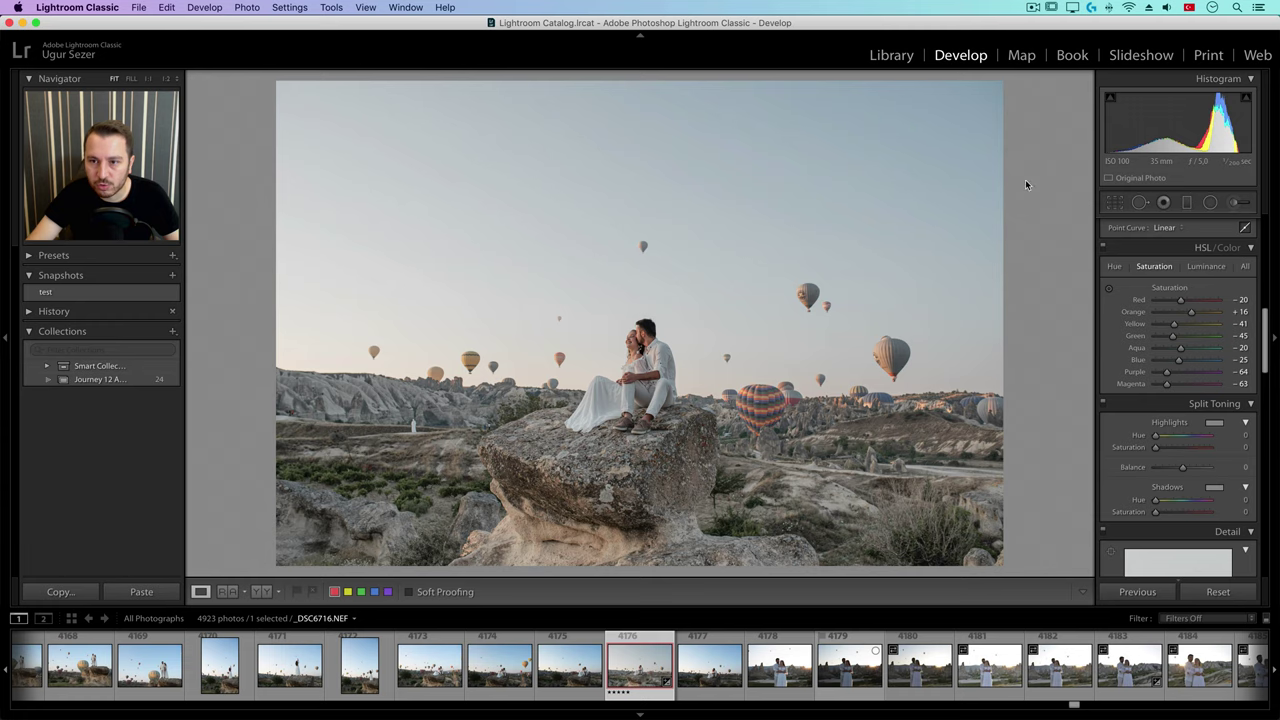
pyautogui.moveTo(1180, 349); pyautogui.dragTo(1178, 351)
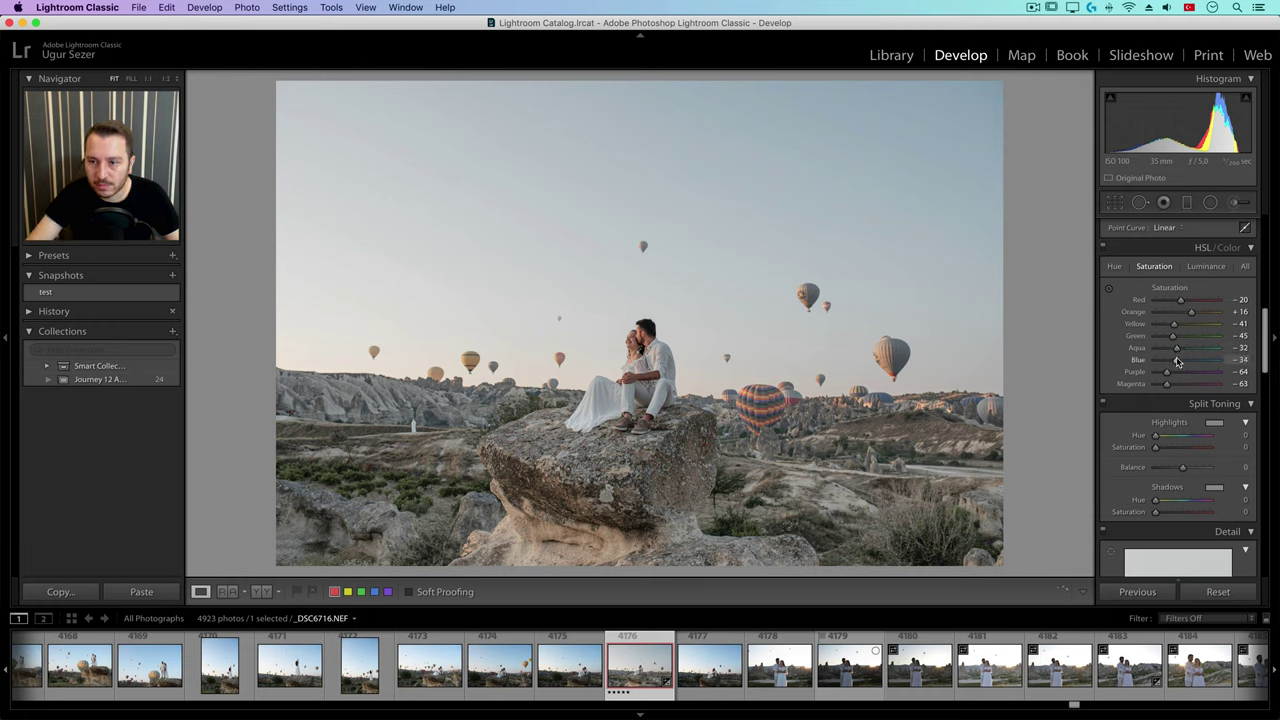
pyautogui.click(1114, 266)
pyautogui.moveTo(1182, 359)
pyautogui.mouseDown()
pyautogui.moveTo(1210, 369)
pyautogui.moveTo(1188, 372)
pyautogui.moveTo(1181, 353)
pyautogui.mouseUp()
pyautogui.click(1206, 266)
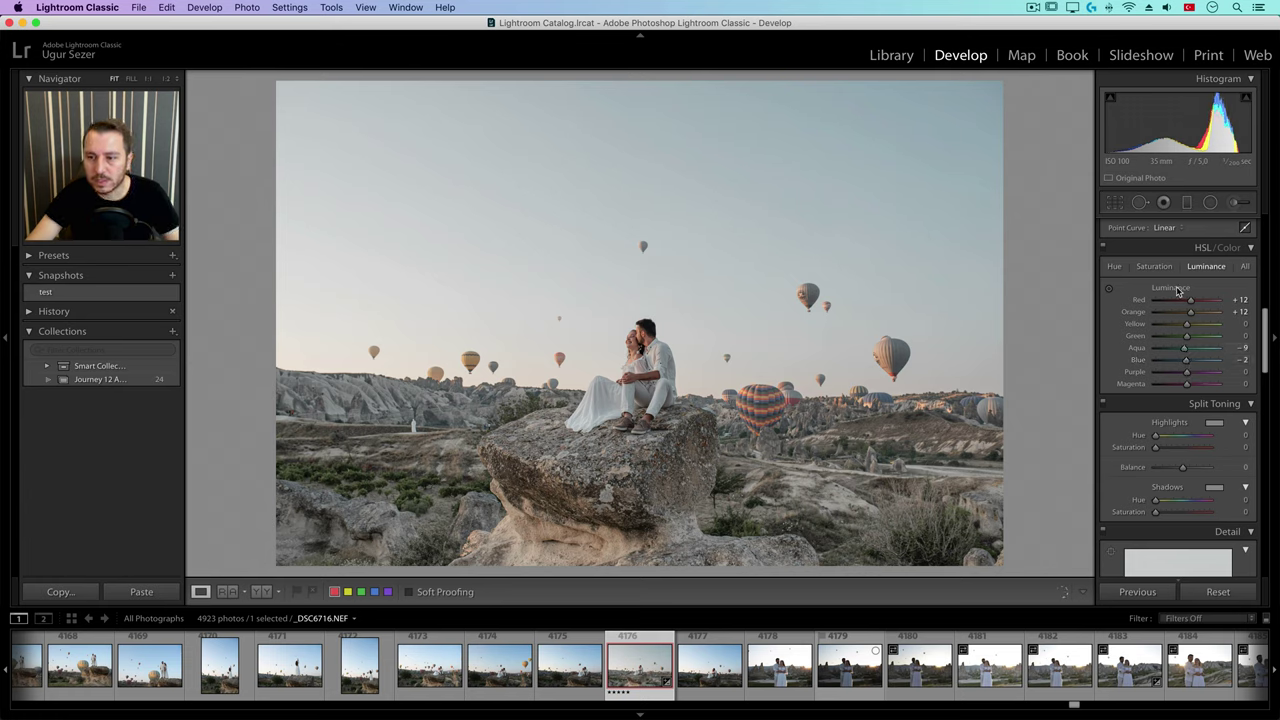
pyautogui.moveTo(1187, 327); pyautogui.dragTo(1185, 333)
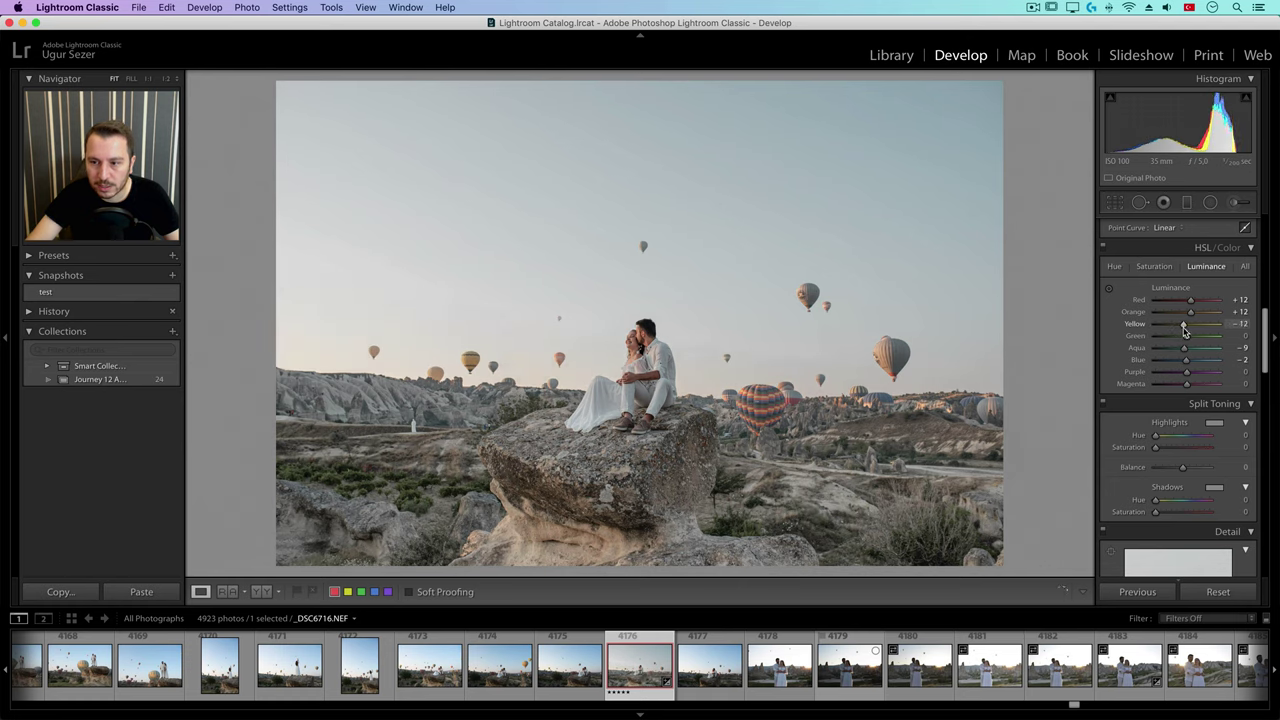
# Give the shadows a warm split tone of hue 35, saturation 21.
pyautogui.click(1114, 266)
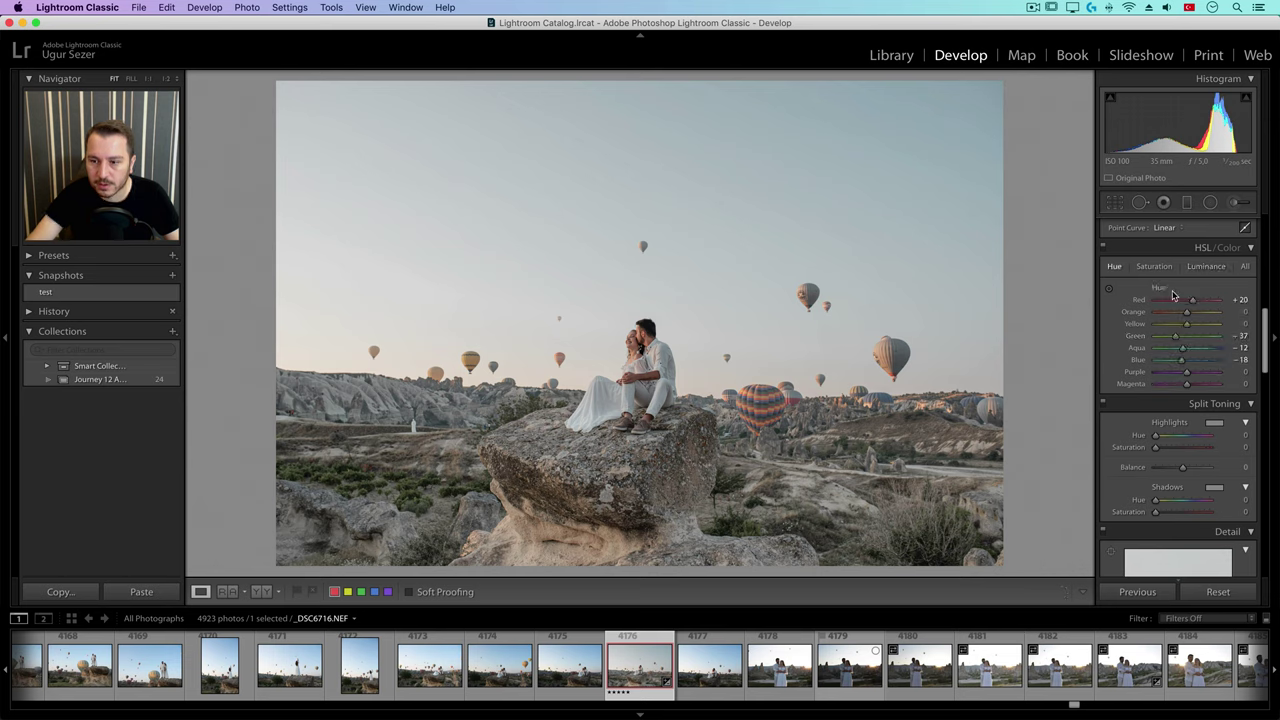
pyautogui.scroll(-3, 1183, 416)
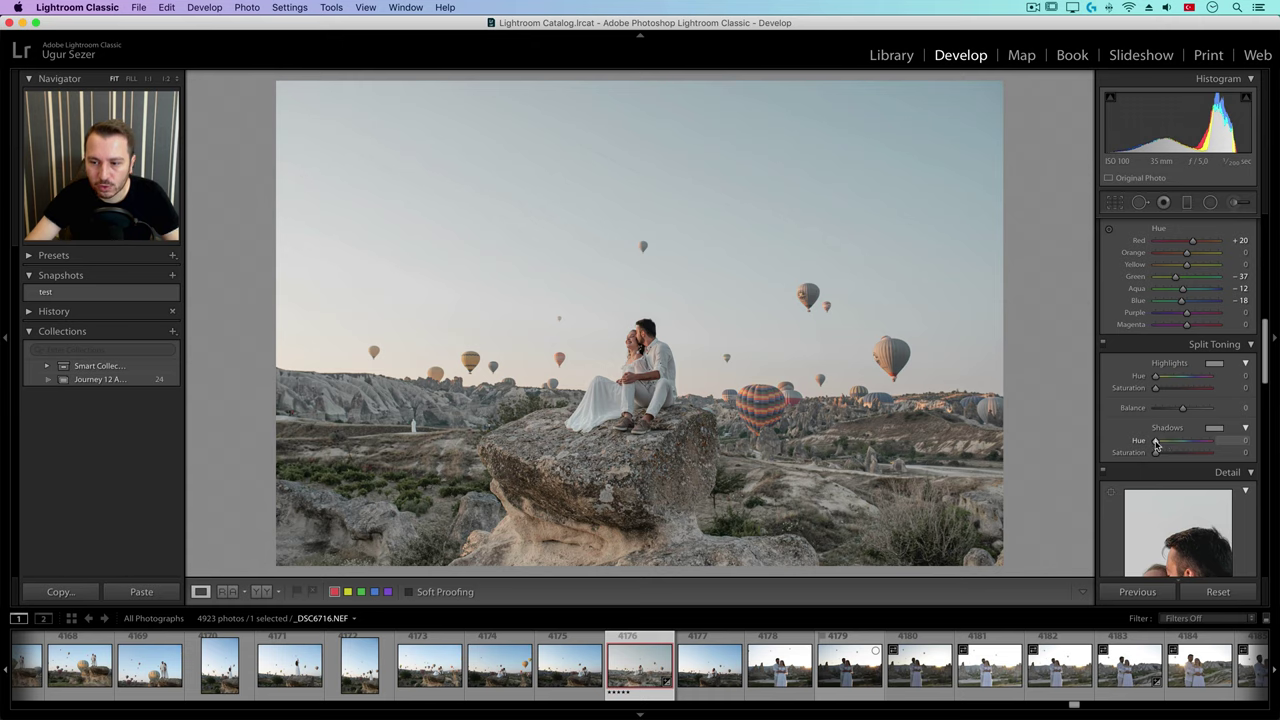
pyautogui.moveTo(1155, 445); pyautogui.dragTo(1160, 444)
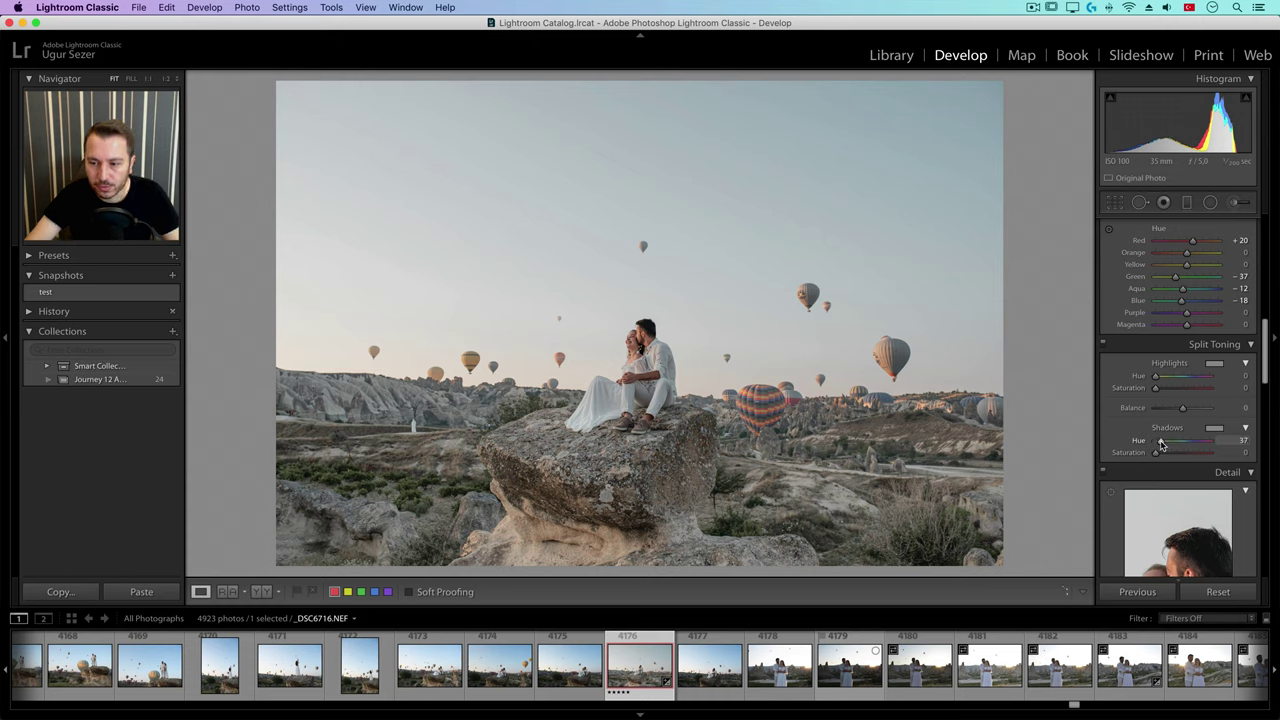
pyautogui.click(1220, 428)
pyautogui.click(969, 487)
pyautogui.moveTo(969, 487); pyautogui.dragTo(966, 491)
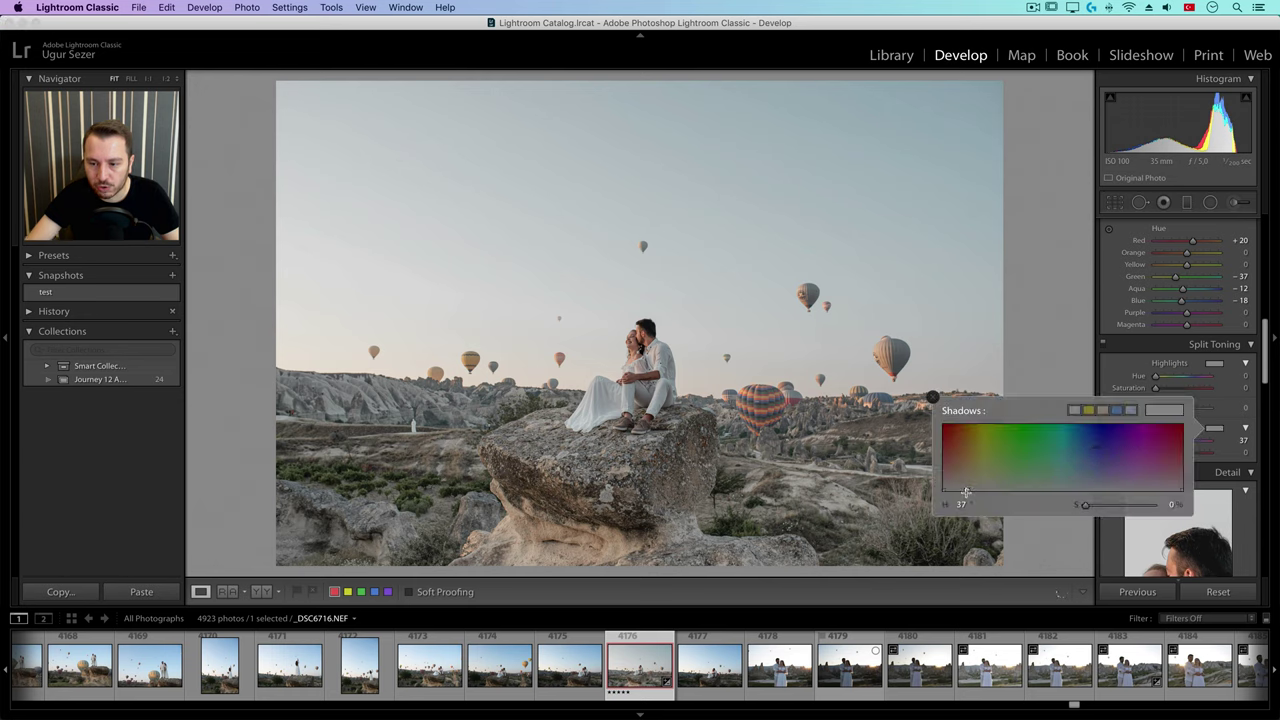
pyautogui.click(934, 410)
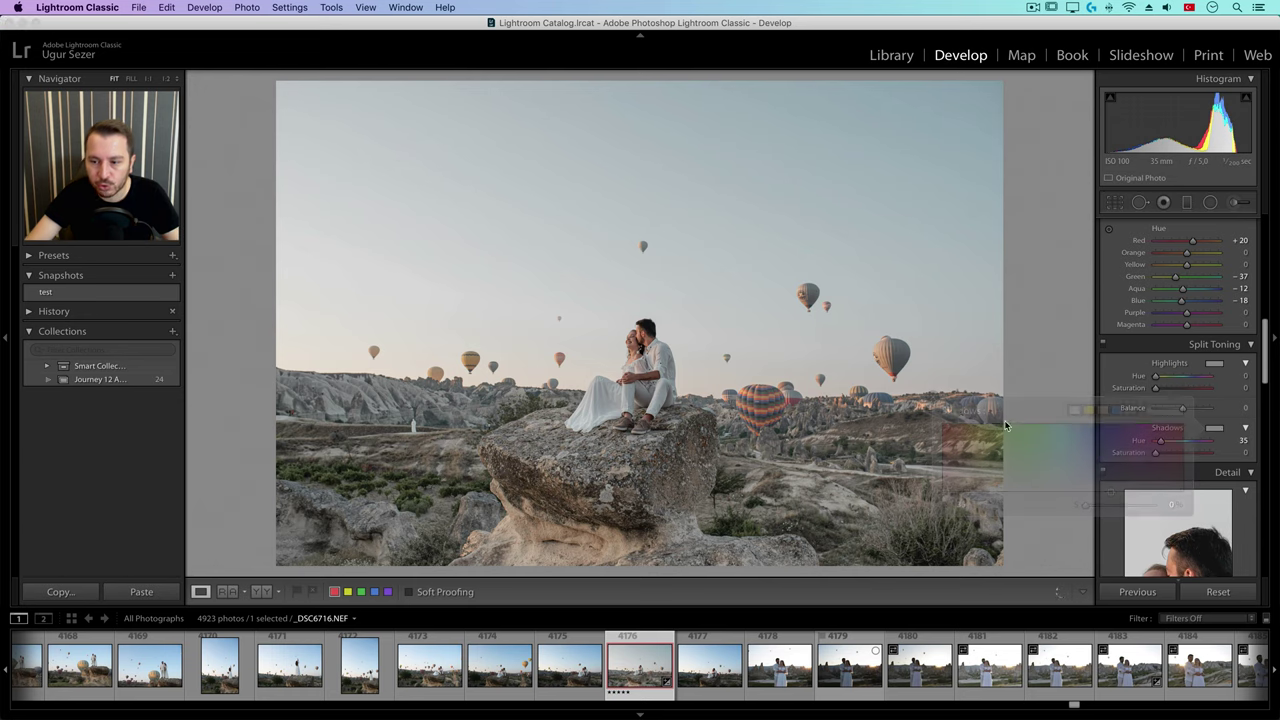
pyautogui.moveTo(1156, 453); pyautogui.dragTo(1166, 456)
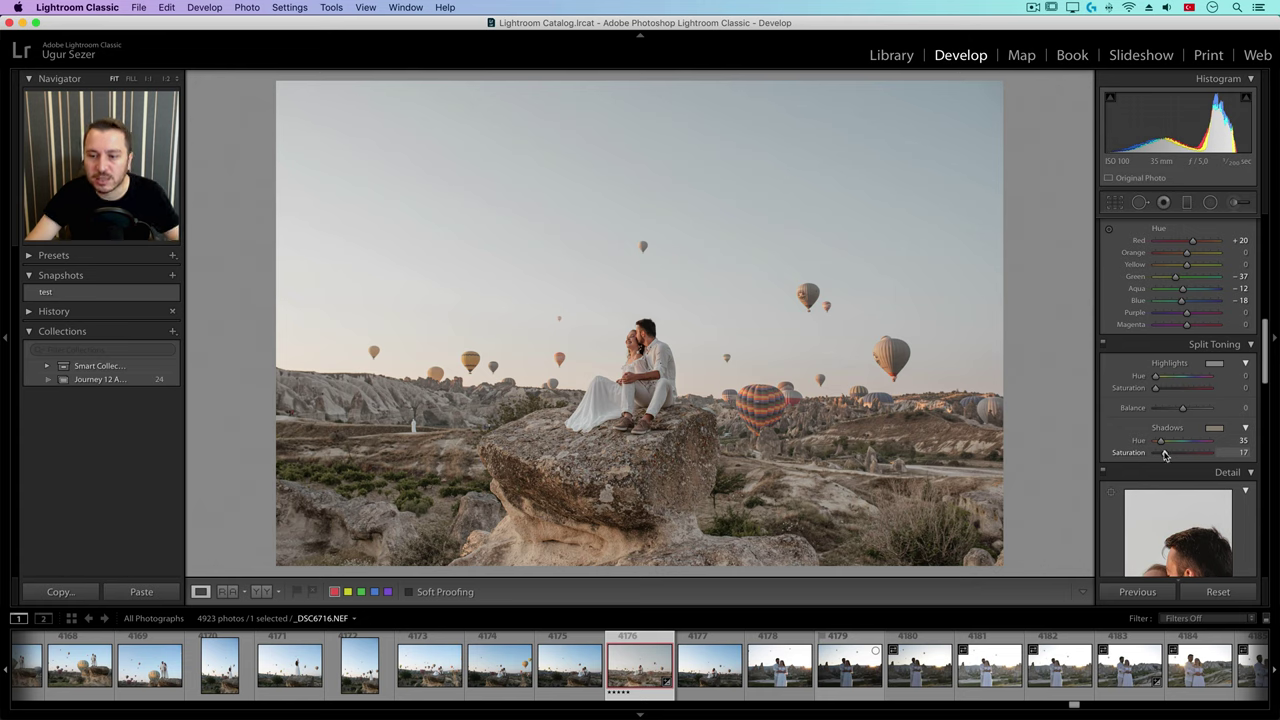
pyautogui.moveTo(1164, 456); pyautogui.dragTo(1163, 457)
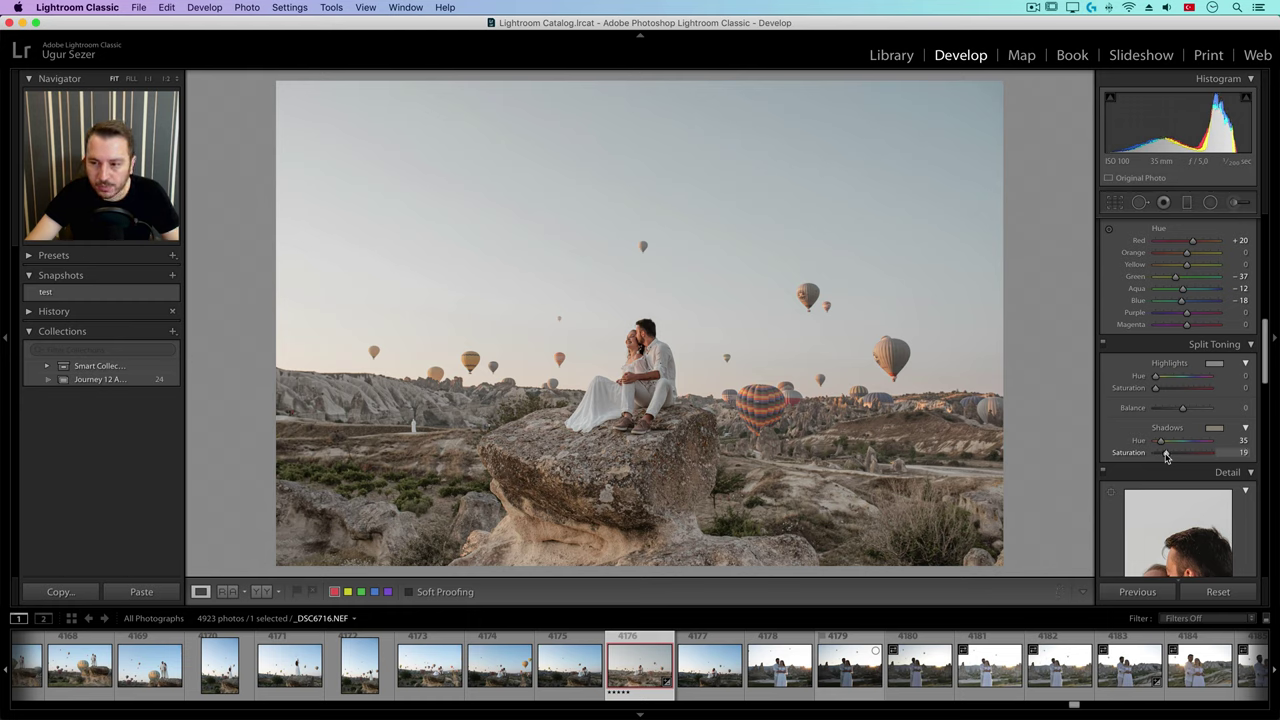
pyautogui.moveTo(1166, 457); pyautogui.dragTo(1167, 457)
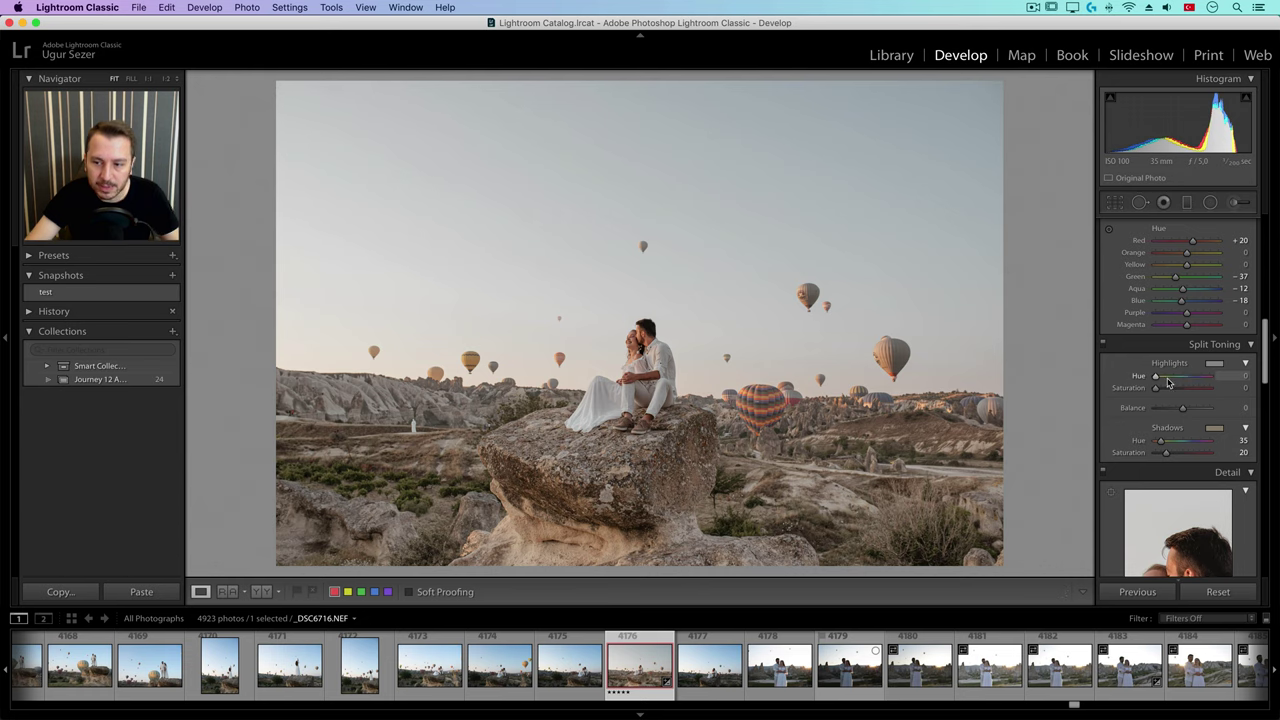
# Tint the highlights teal with hue 200 and saturation 15.
pyautogui.click(1203, 364)
pyautogui.click(1074, 416)
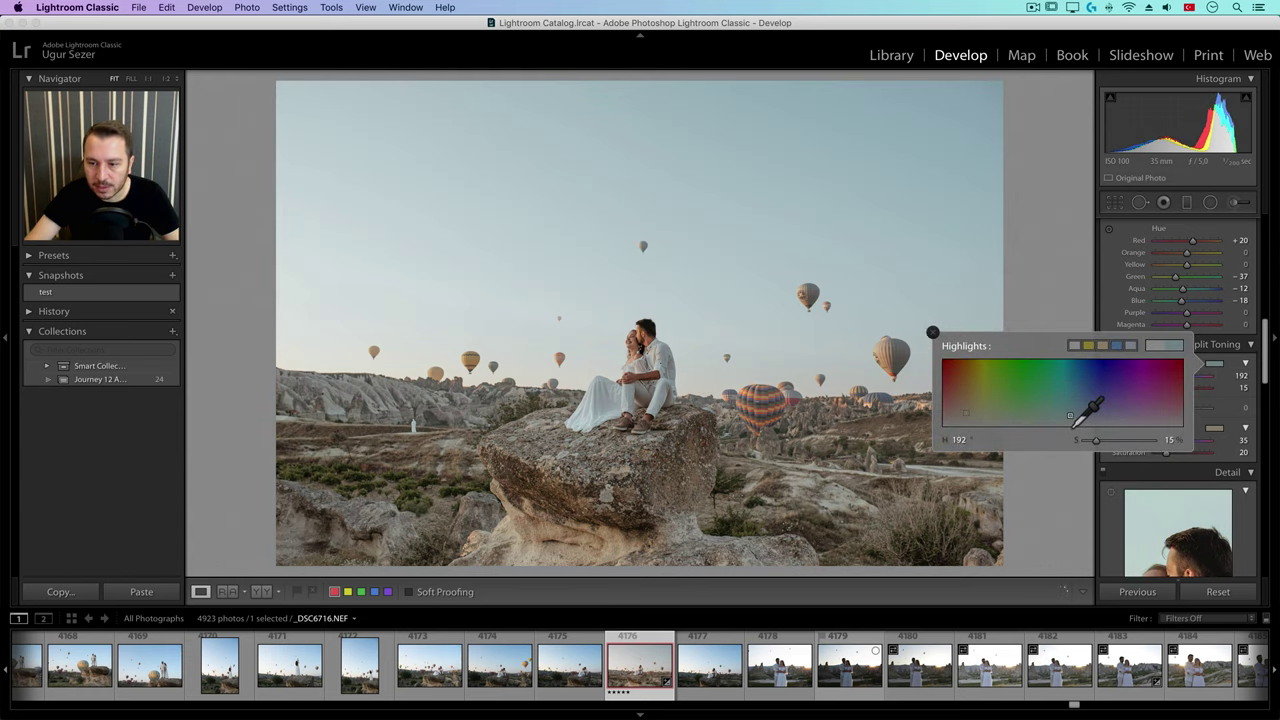
pyautogui.moveTo(1074, 417); pyautogui.dragTo(1077, 413)
pyautogui.click(932, 332)
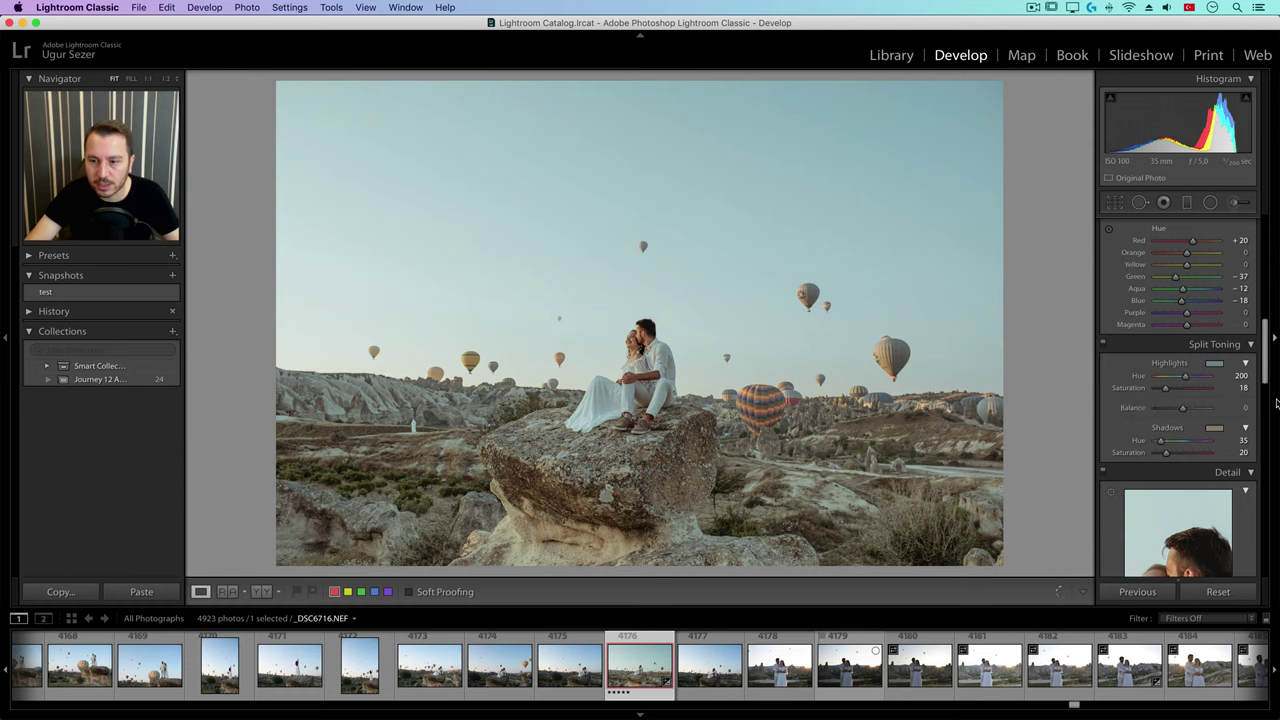
pyautogui.moveTo(1166, 390); pyautogui.dragTo(1163, 392)
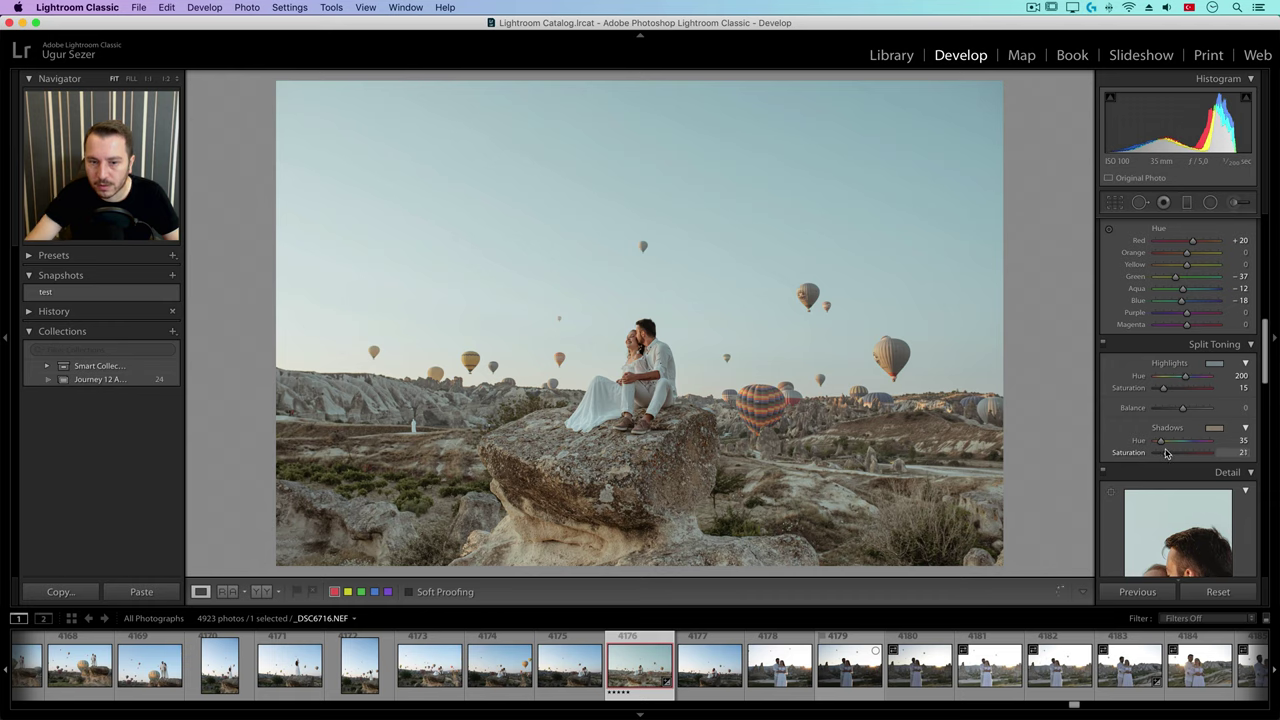
pyautogui.scroll(3, 1177, 419)
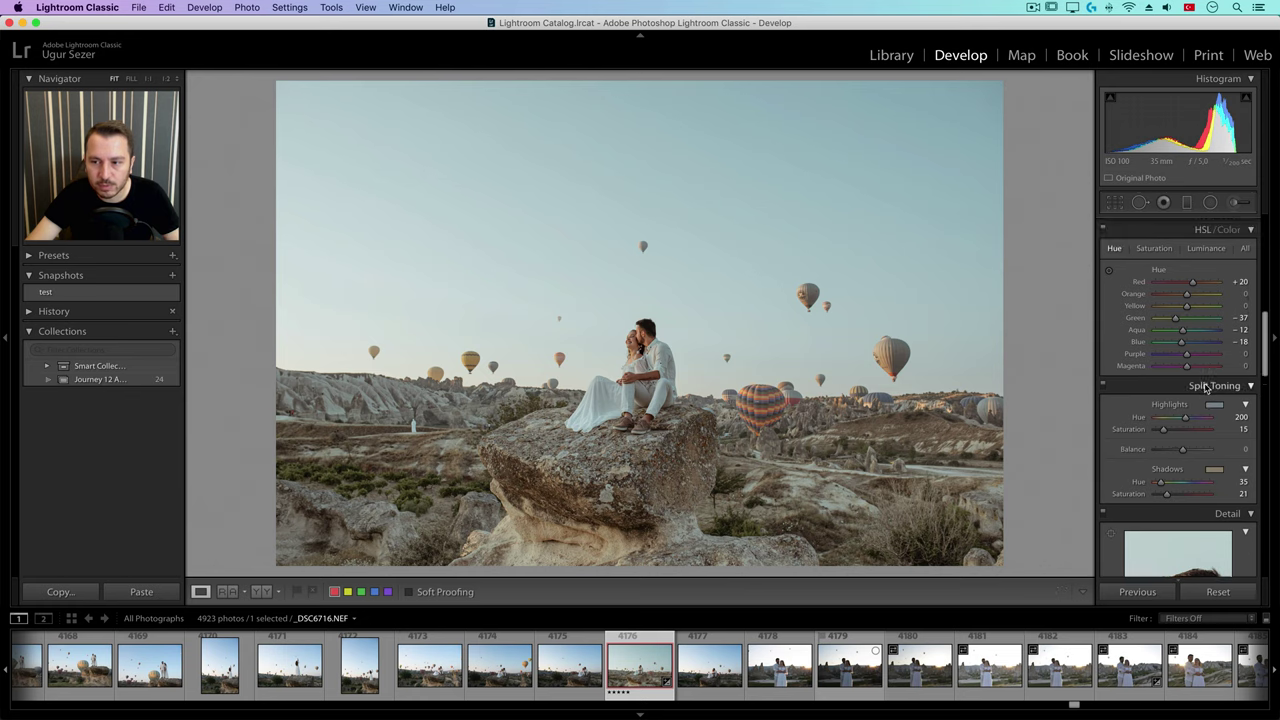
# Lower HSL saturation to Aqua −46 and Blue −63 to grey the sky further.
pyautogui.scroll(1, 1205, 388)
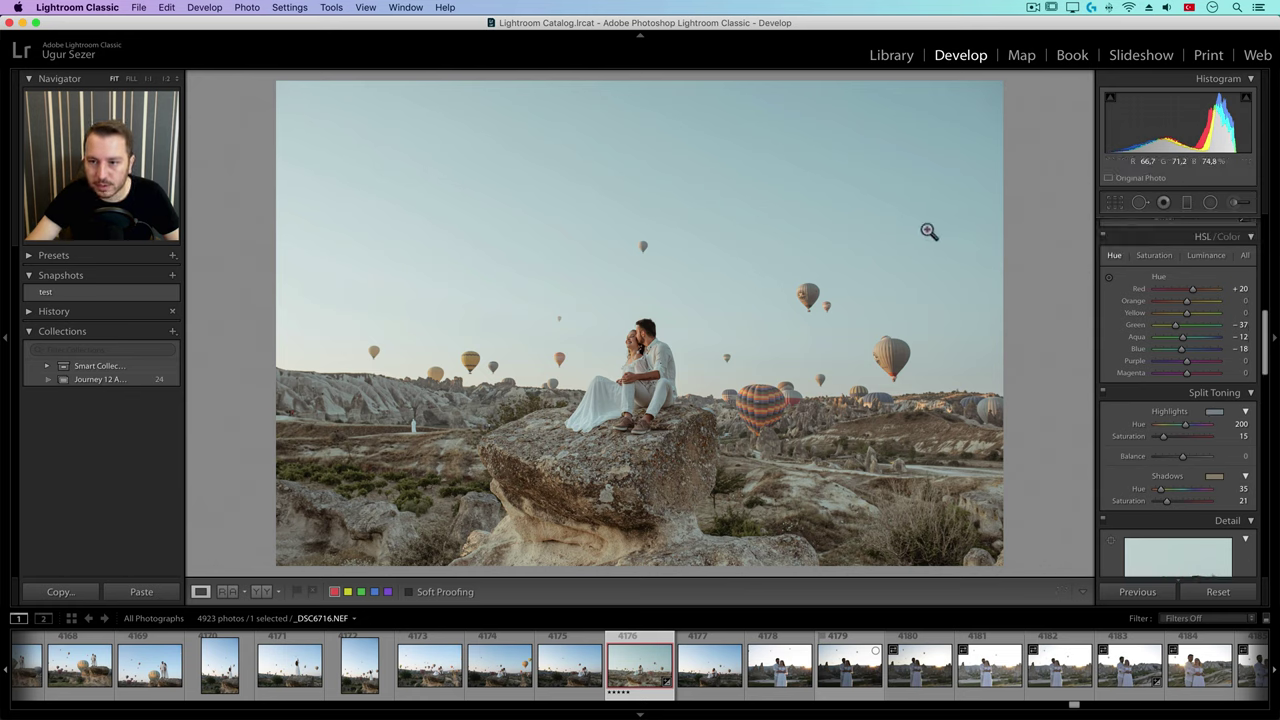
pyautogui.click(1153, 256)
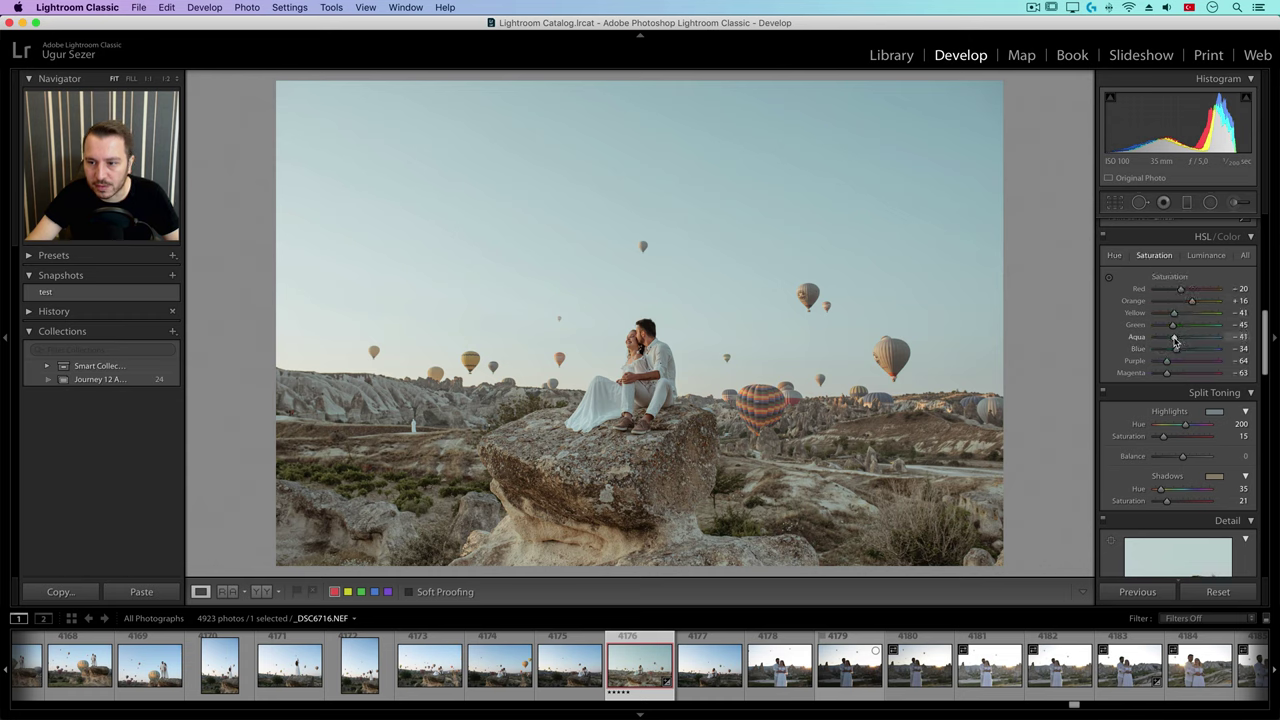
pyautogui.moveTo(1177, 342); pyautogui.dragTo(1167, 353)
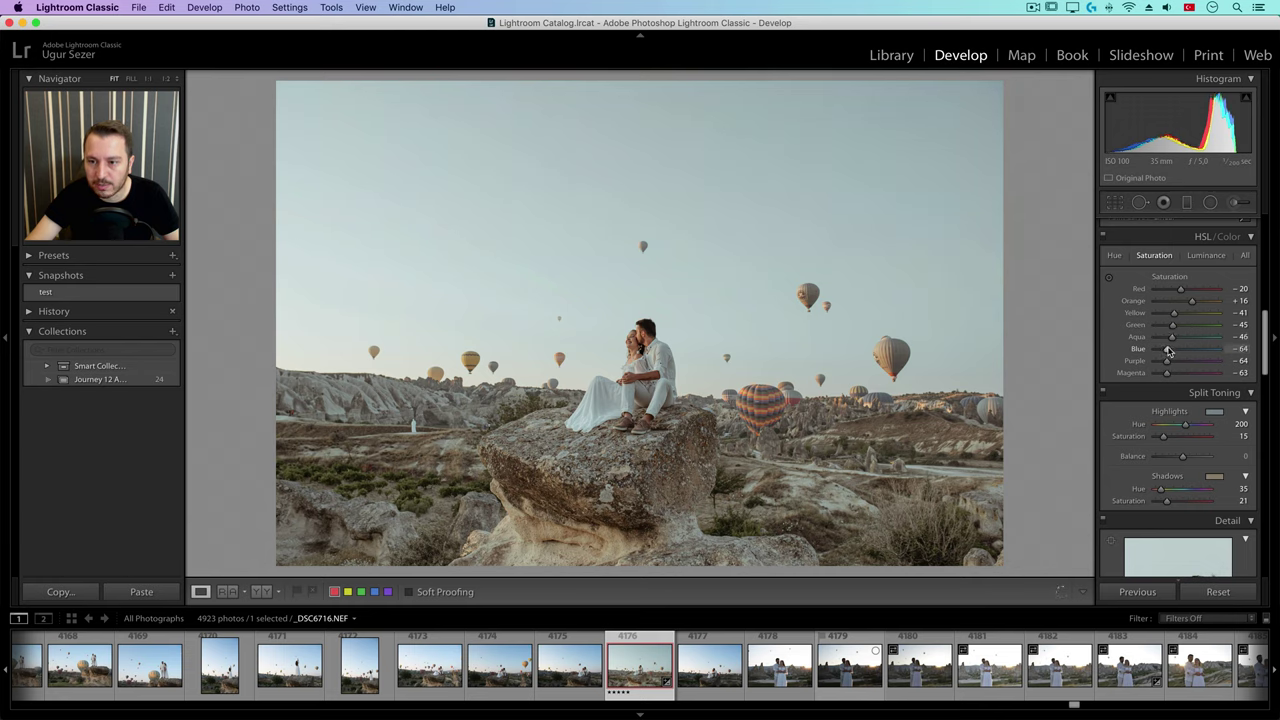
pyautogui.moveTo(1168, 350); pyautogui.dragTo(1169, 349)
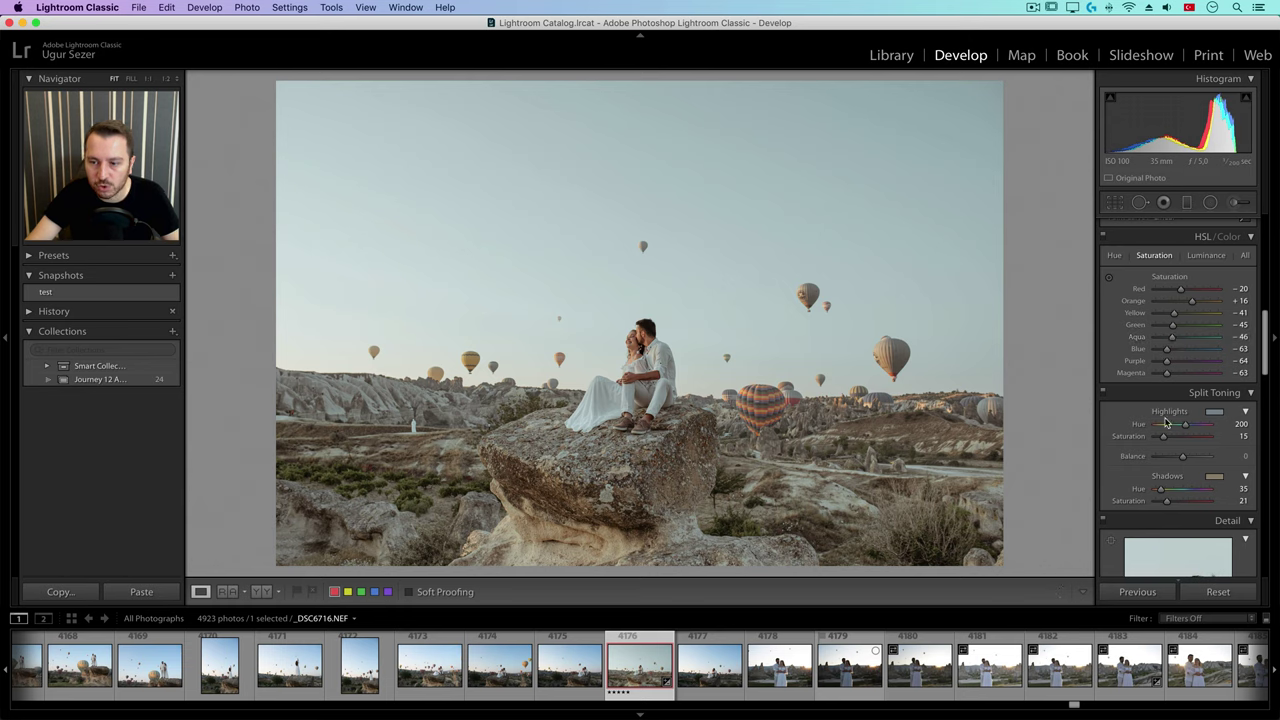
pyautogui.scroll(-2, 1172, 420)
pyautogui.scroll(-8, 1172, 420)
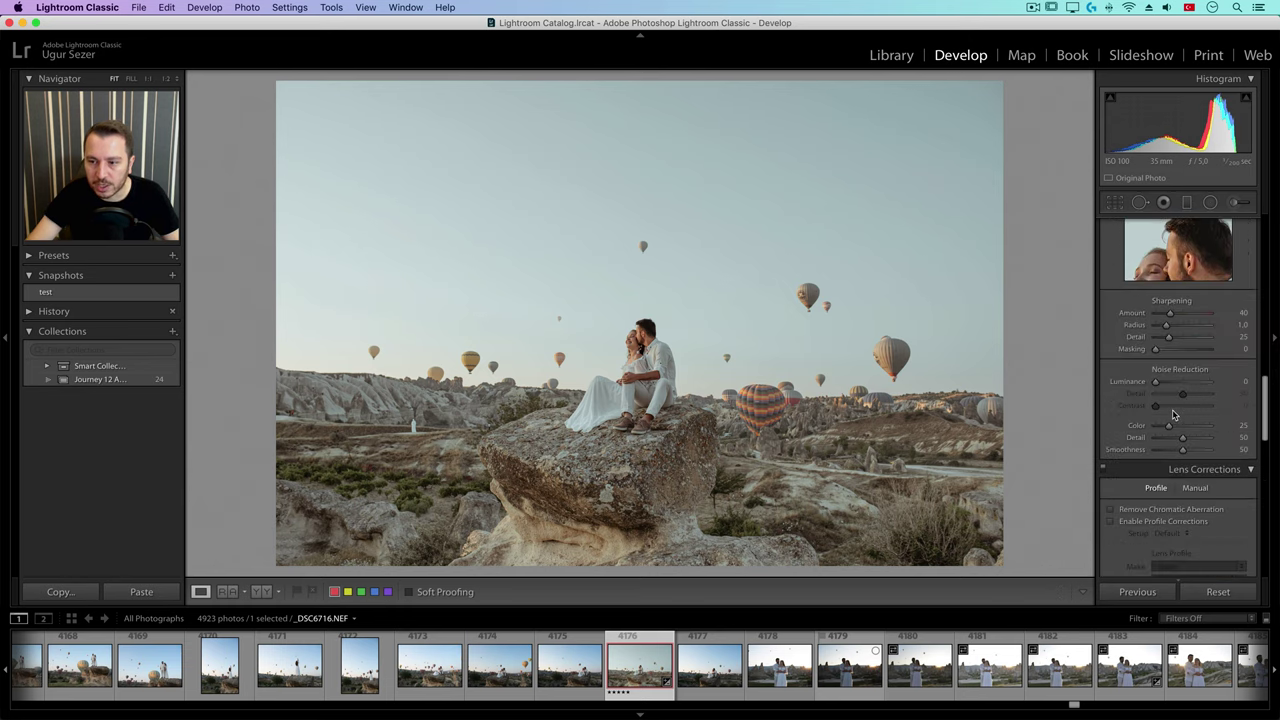
# Turn on chromatic aberration removal and Sigma profile corrections, and add a -9 post-crop vignette.
pyautogui.click(1166, 401)
pyautogui.click(1163, 413)
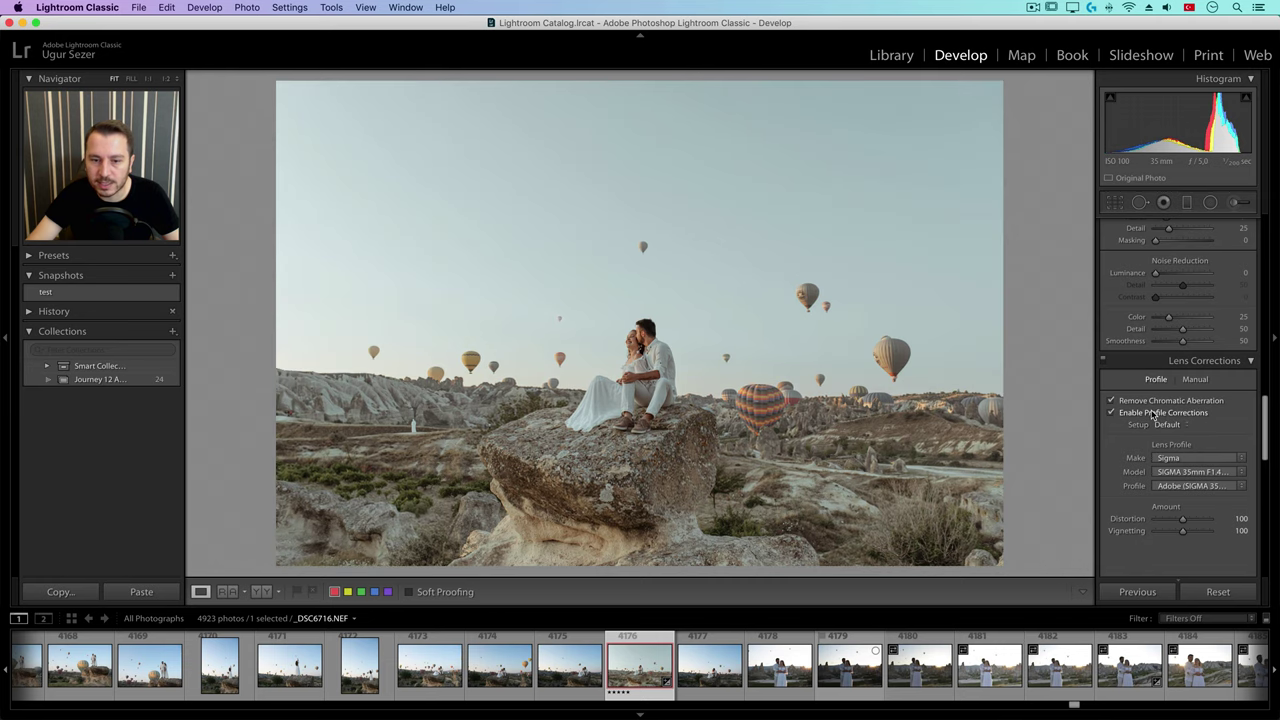
pyautogui.scroll(-10, 1165, 405)
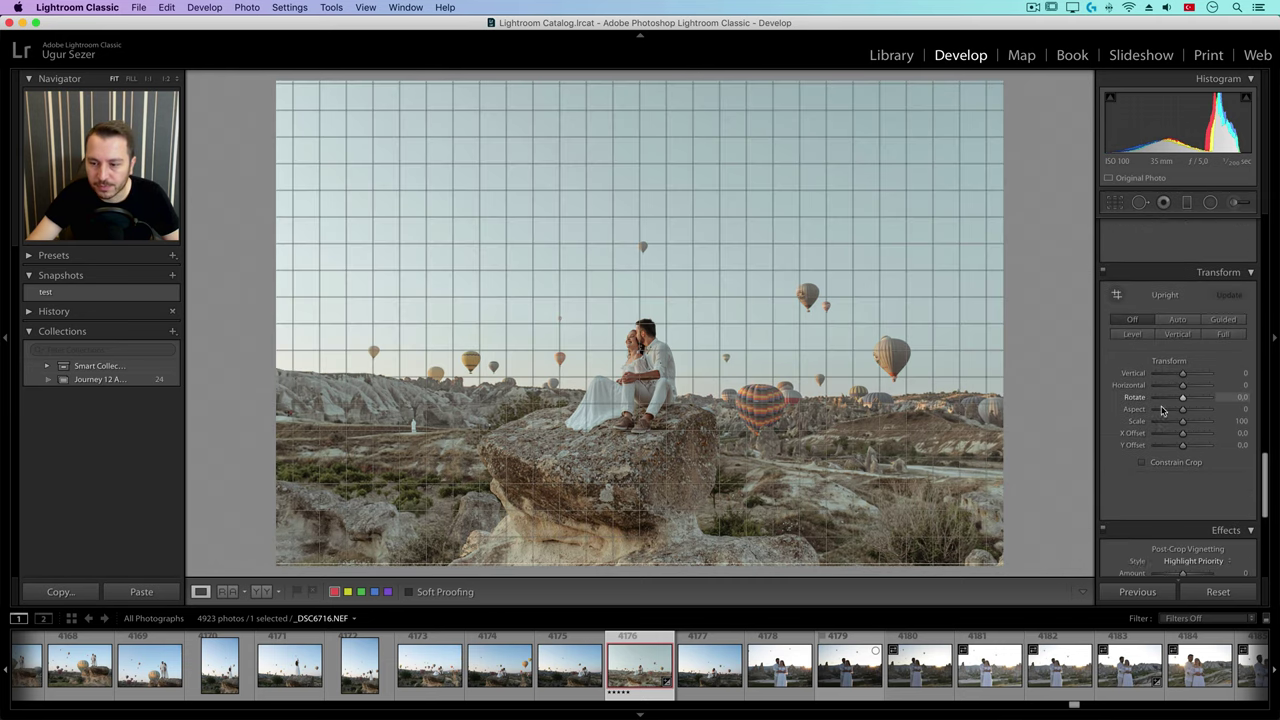
pyautogui.moveTo(1182, 428); pyautogui.dragTo(1139, 432)
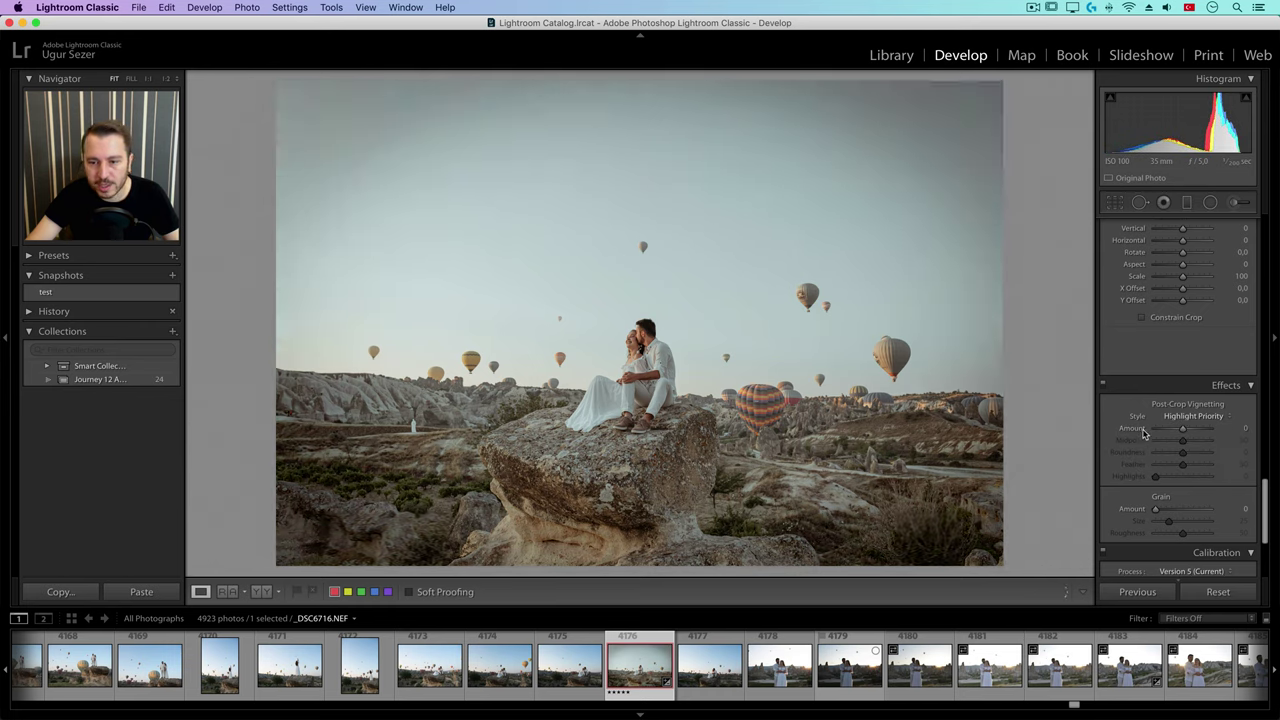
pyautogui.doubleClick(1142, 430)
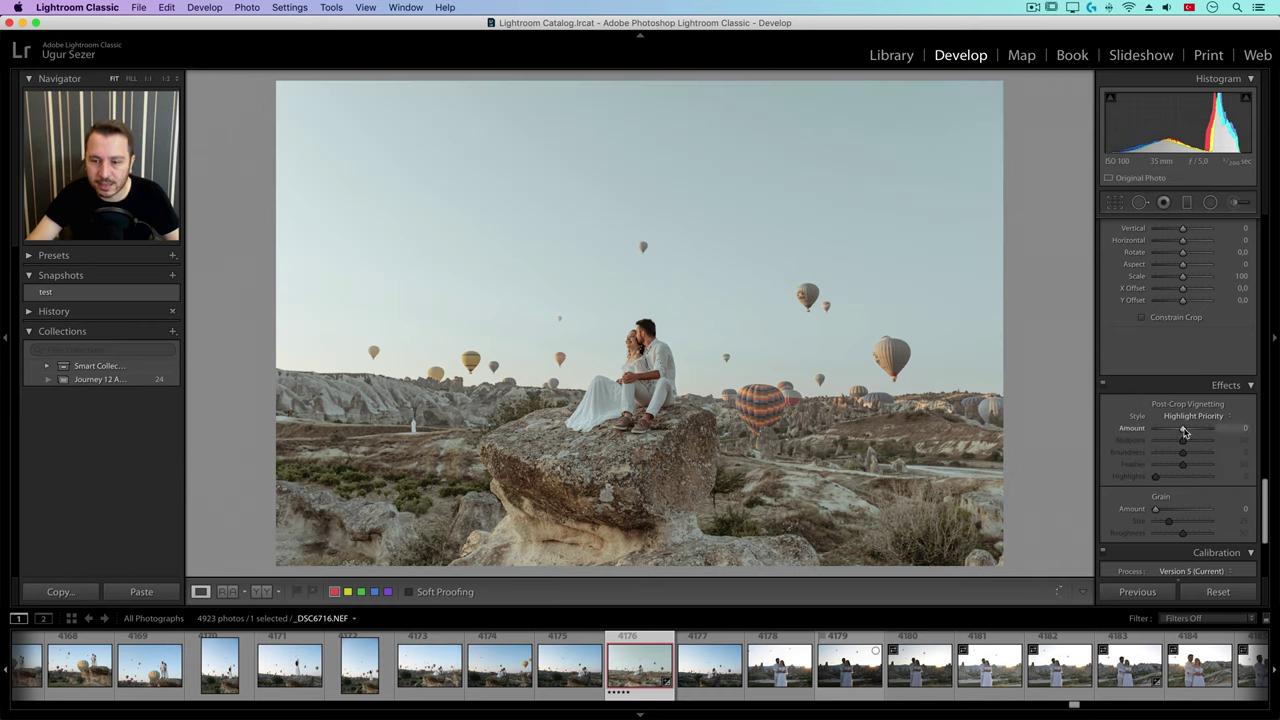
pyautogui.moveTo(1183, 432); pyautogui.dragTo(1181, 432)
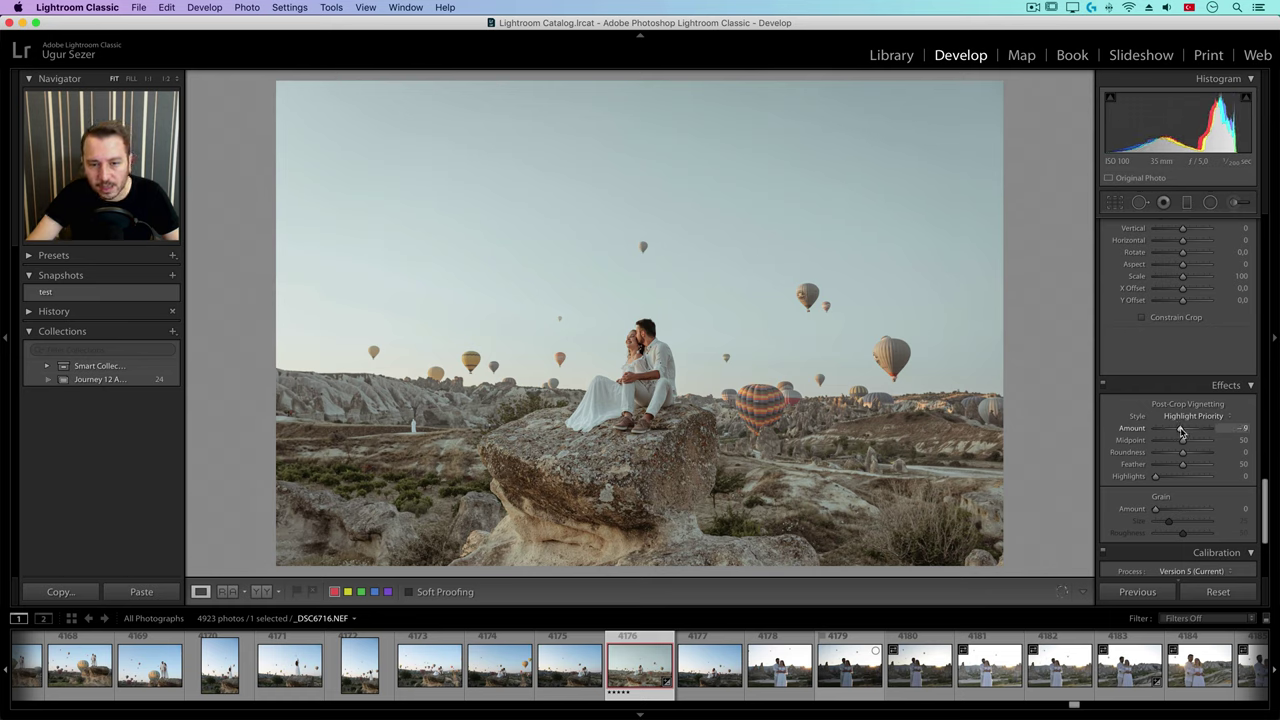
# Set Calibration Blue Primary Hue to -40 and Blue Primary Saturation to +30.
pyautogui.scroll(-5, 1218, 426)
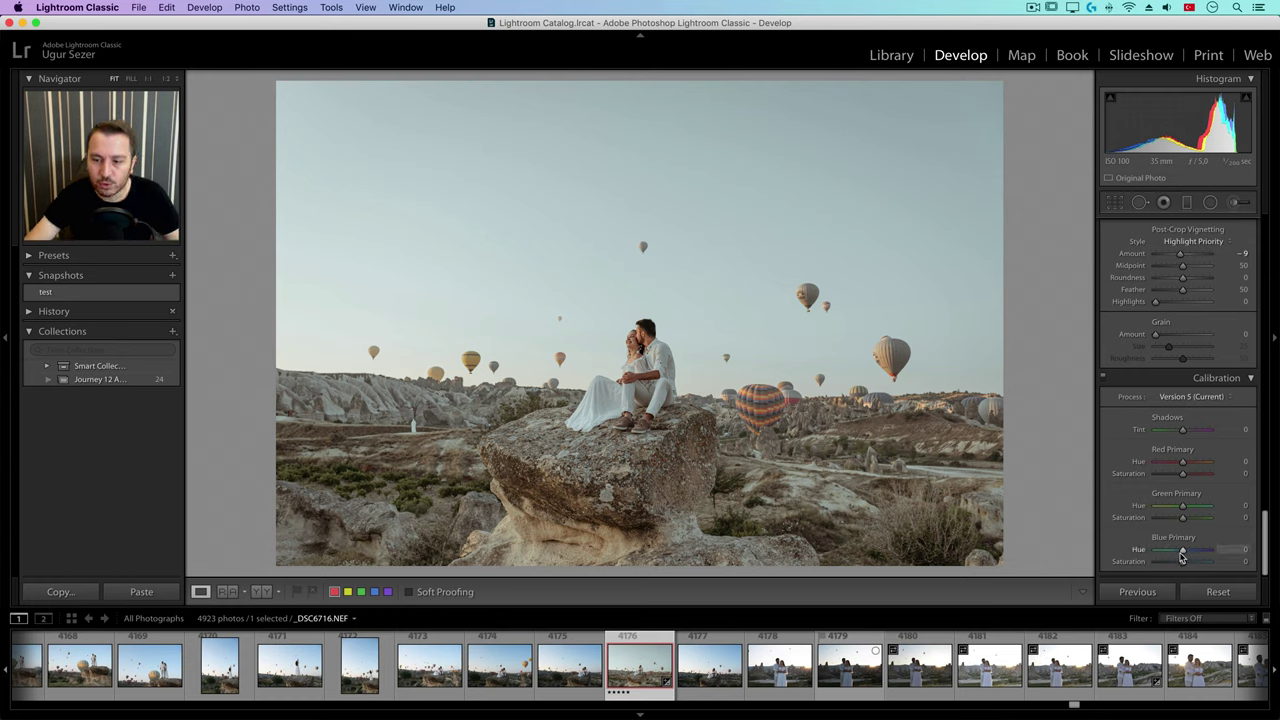
pyautogui.moveTo(1183, 551); pyautogui.dragTo(1174, 553)
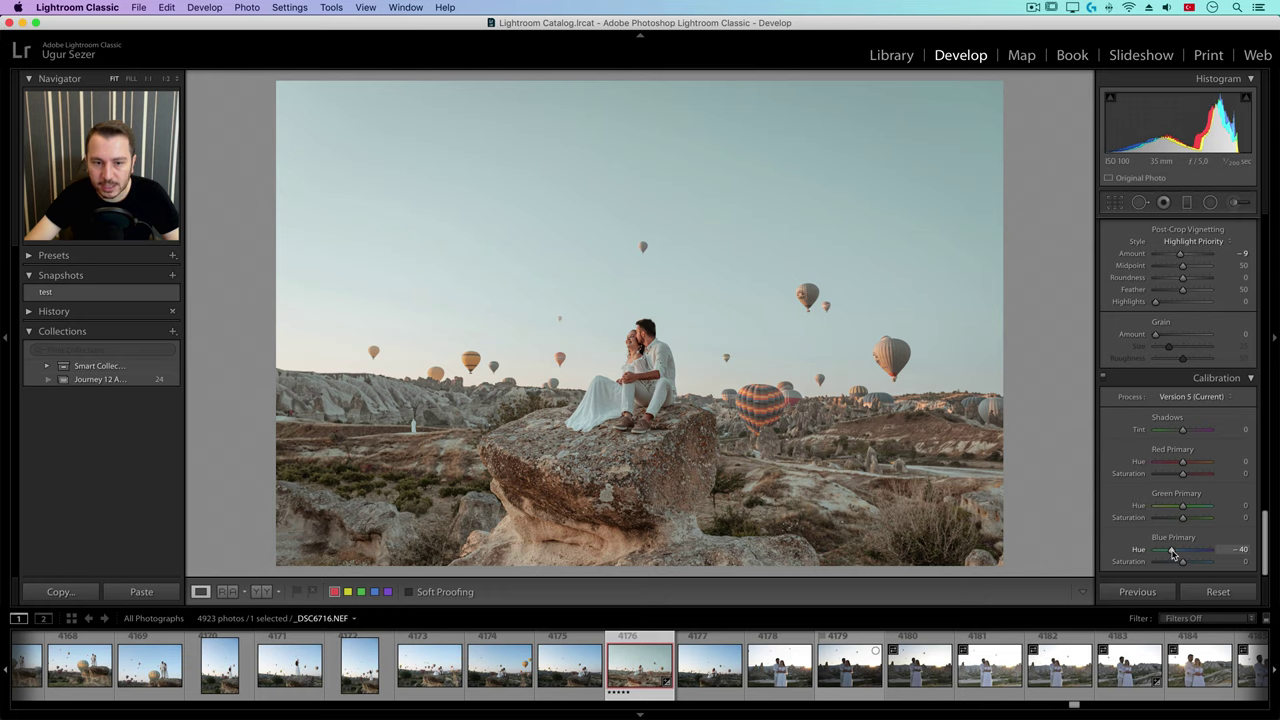
pyautogui.moveTo(1181, 563); pyautogui.dragTo(1190, 566)
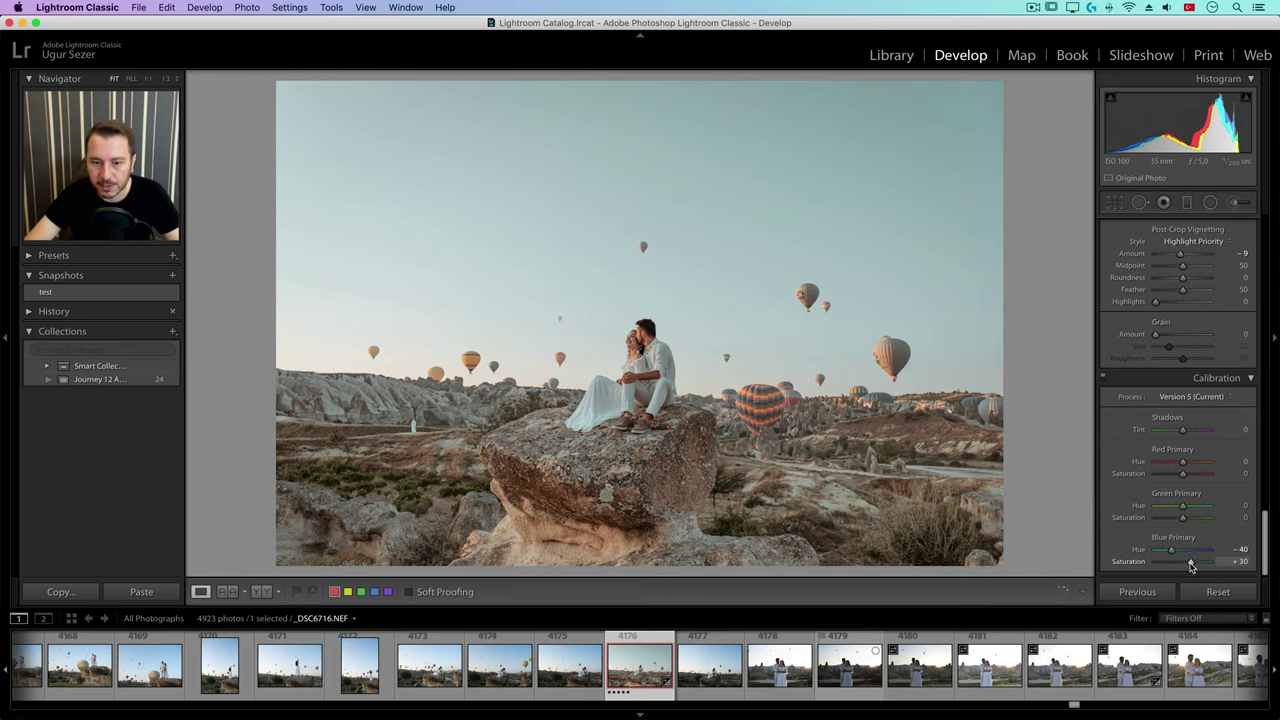
# Inspect the couple at 1:1, then return to the Fit view.
pyautogui.click(660, 340)
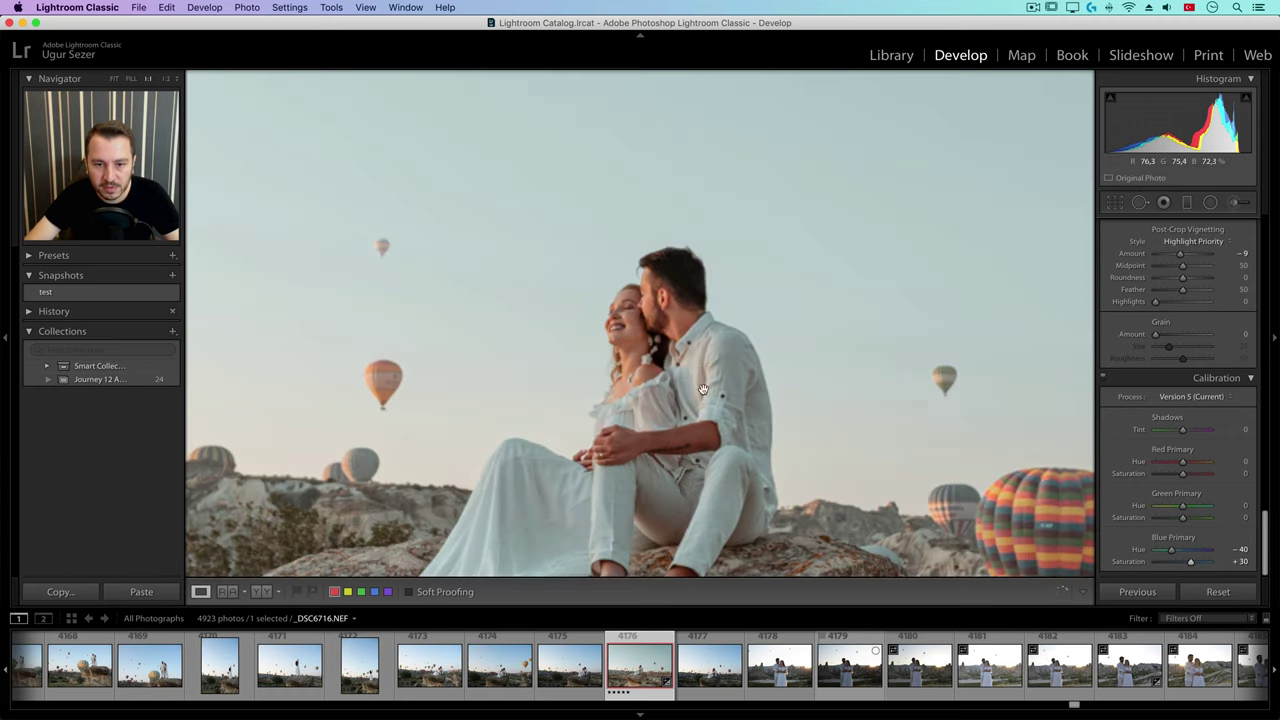
pyautogui.moveTo(703, 392); pyautogui.dragTo(703, 322)
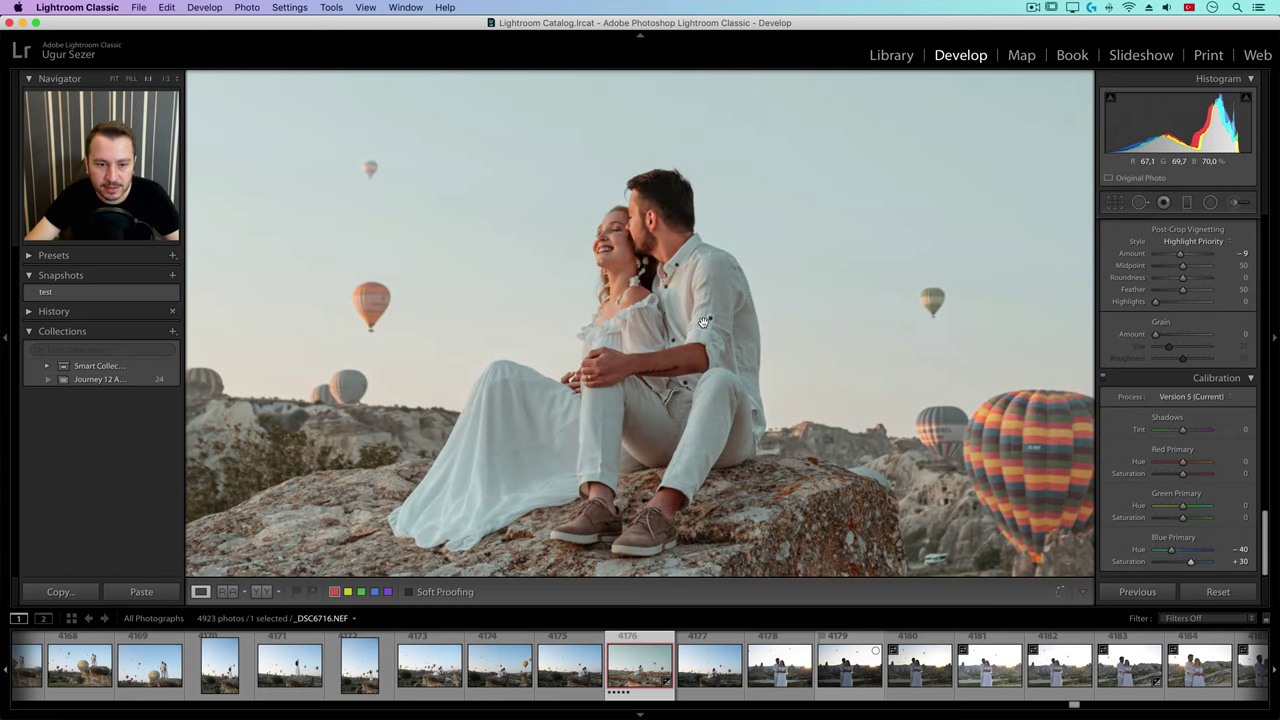
pyautogui.click(714, 330)
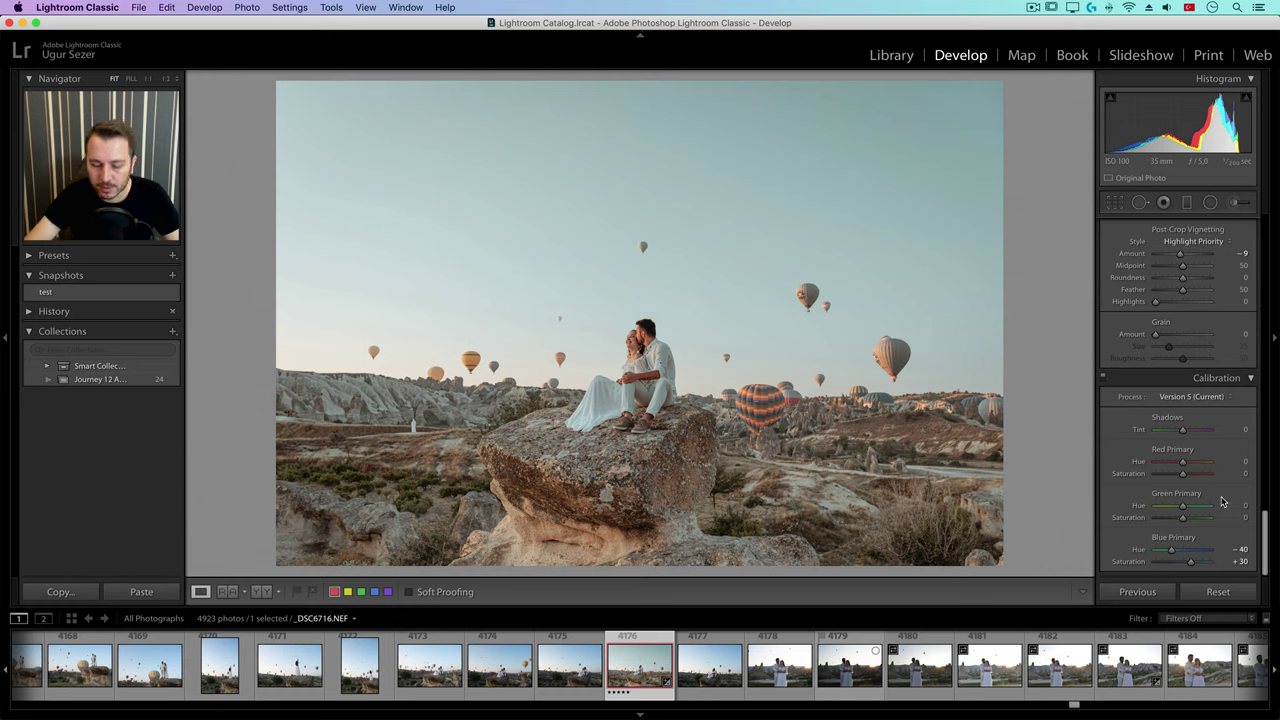
# Set Calibration Green Primary Hue to +29 and Red Primary Saturation to -20, checking at 1:1.
pyautogui.moveTo(1183, 505); pyautogui.dragTo(1192, 509)
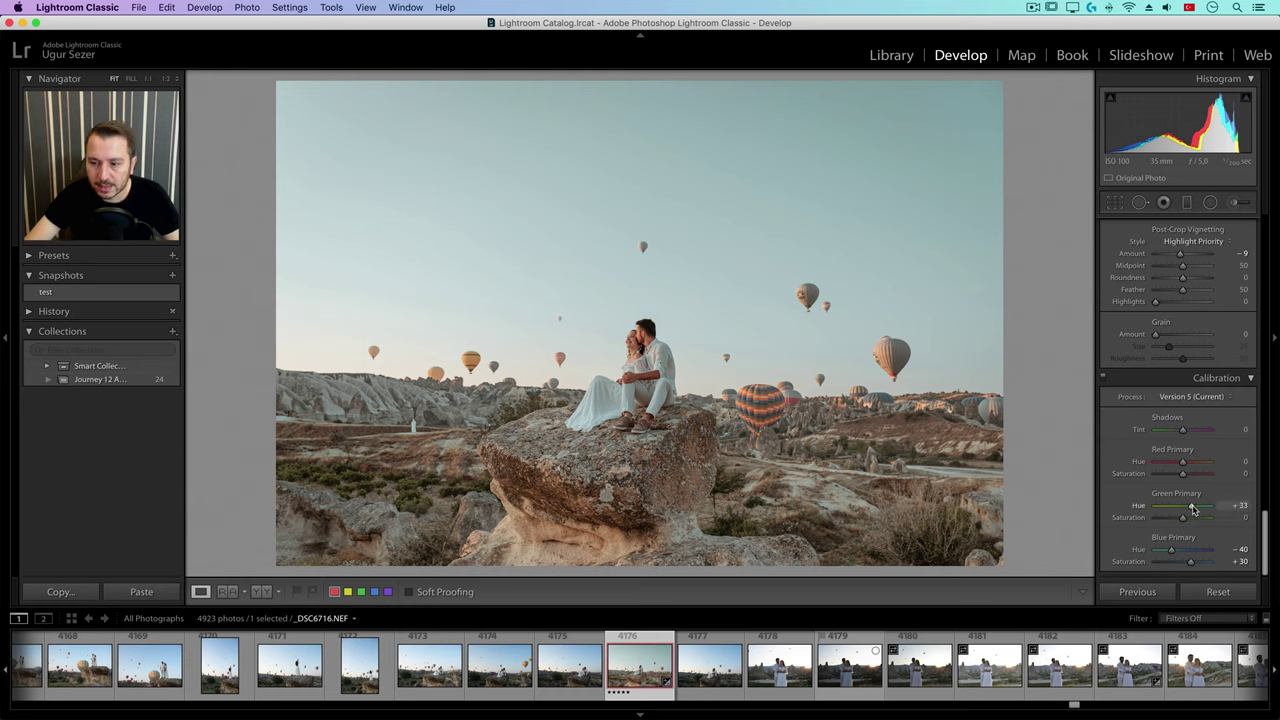
pyautogui.doubleClick(1142, 508)
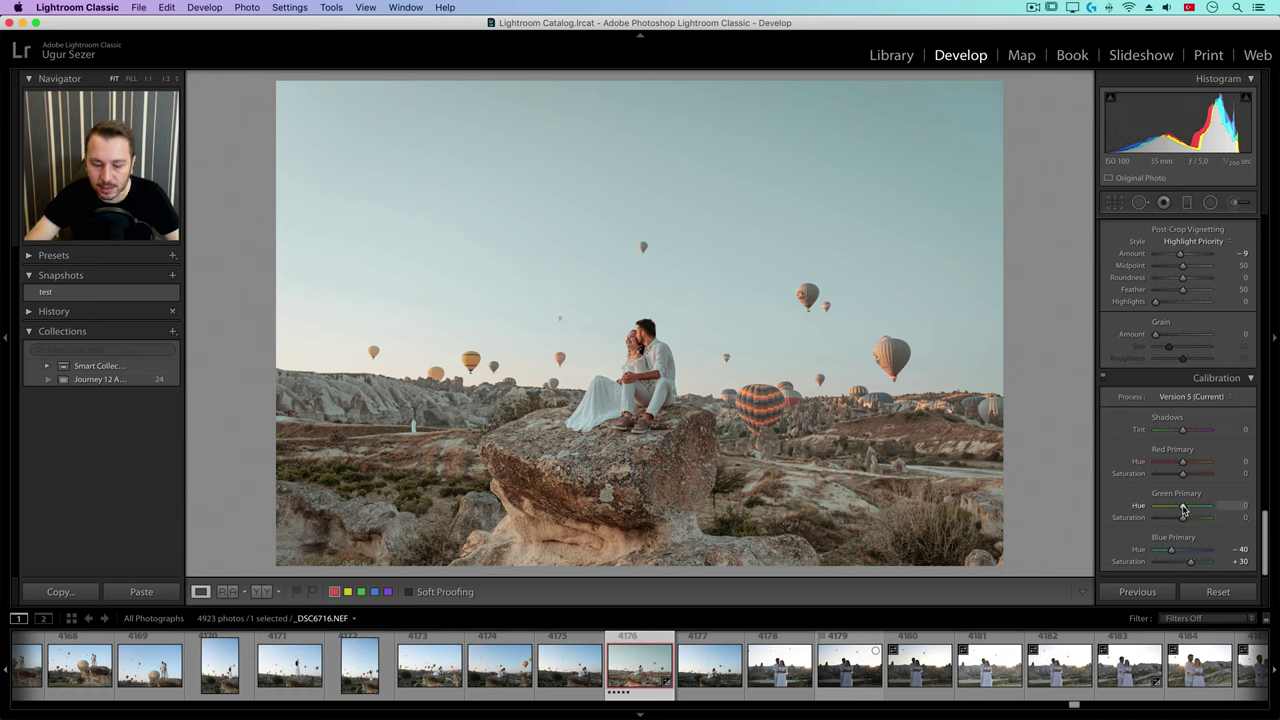
pyautogui.moveTo(1183, 509); pyautogui.dragTo(1240, 509)
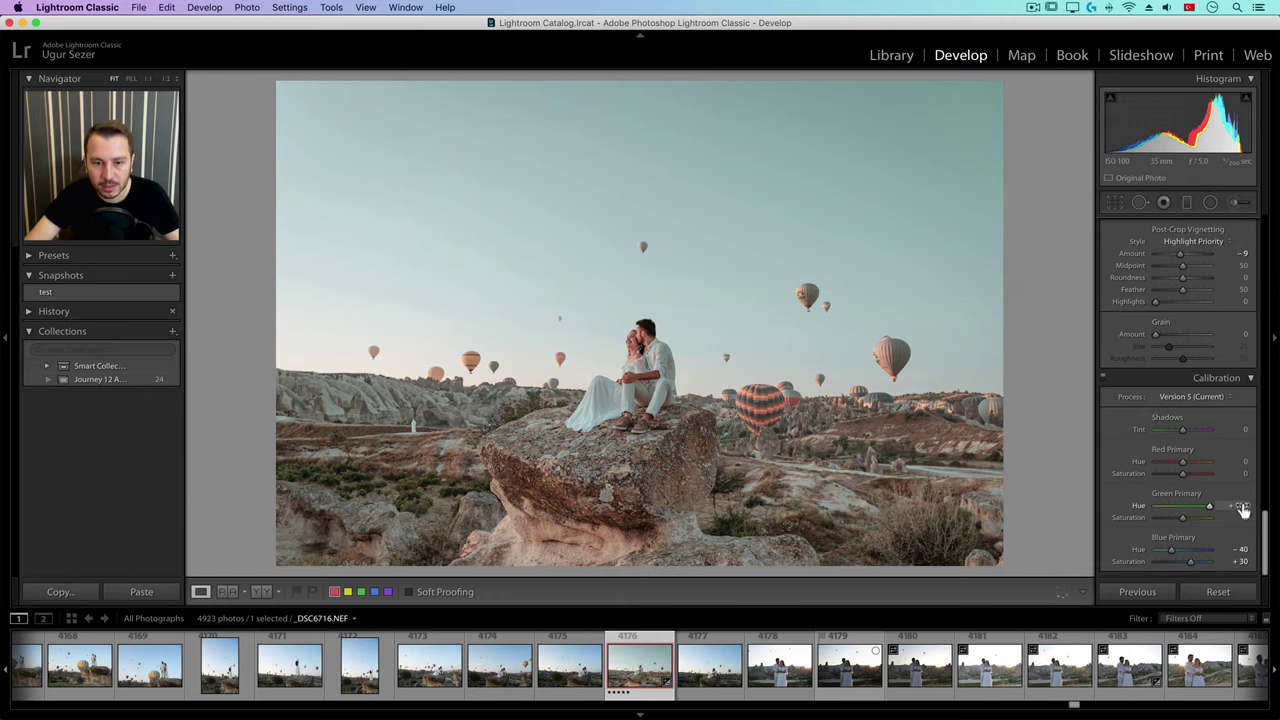
pyautogui.press('z')
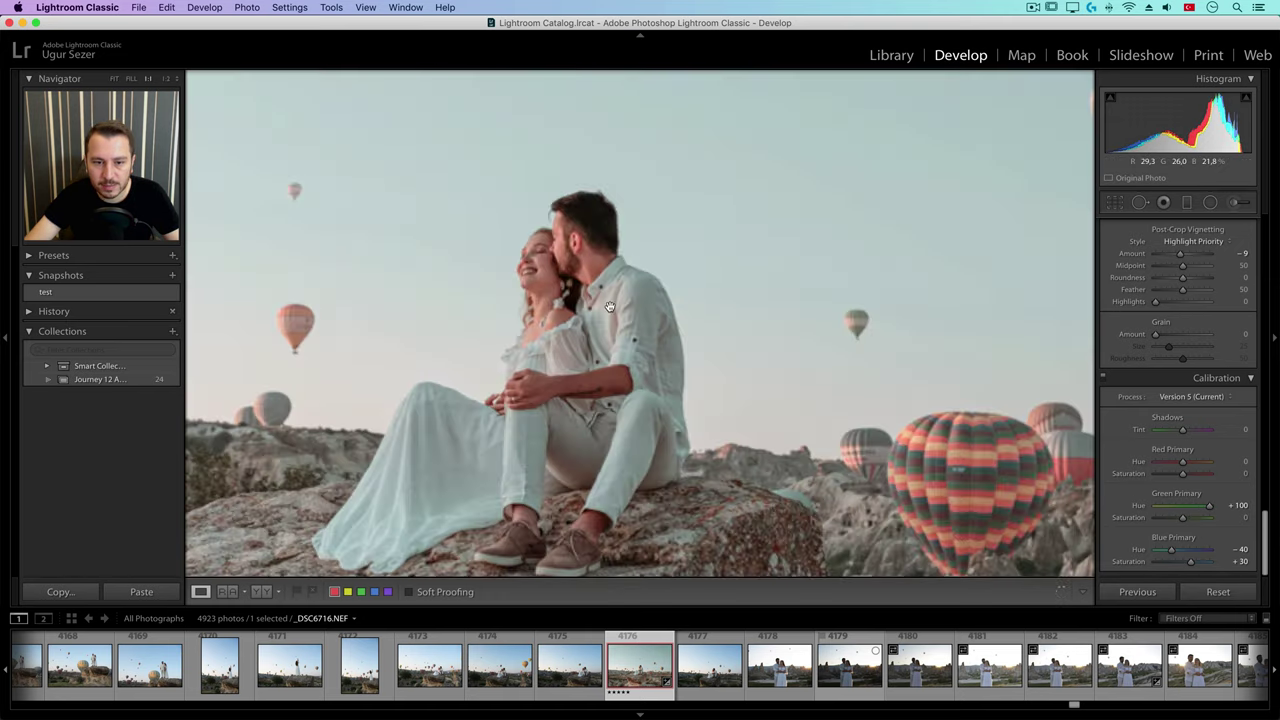
pyautogui.doubleClick(1182, 509)
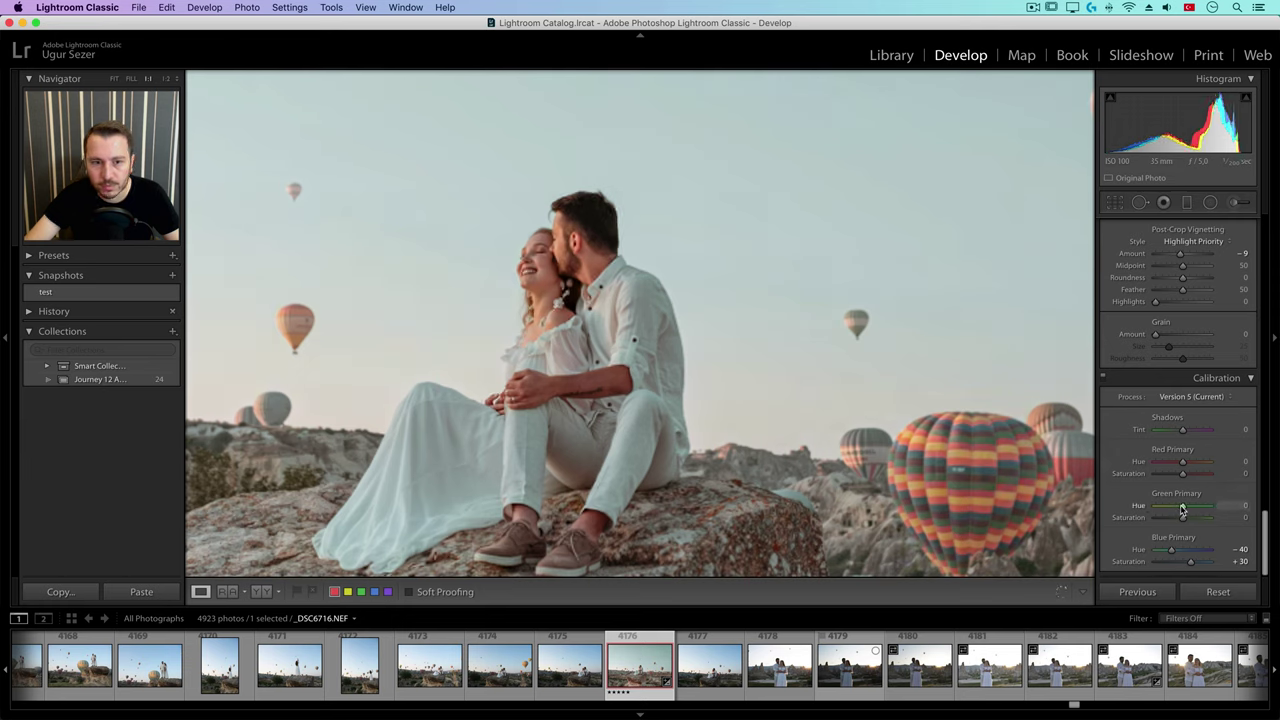
pyautogui.moveTo(1182, 509); pyautogui.dragTo(1187, 510)
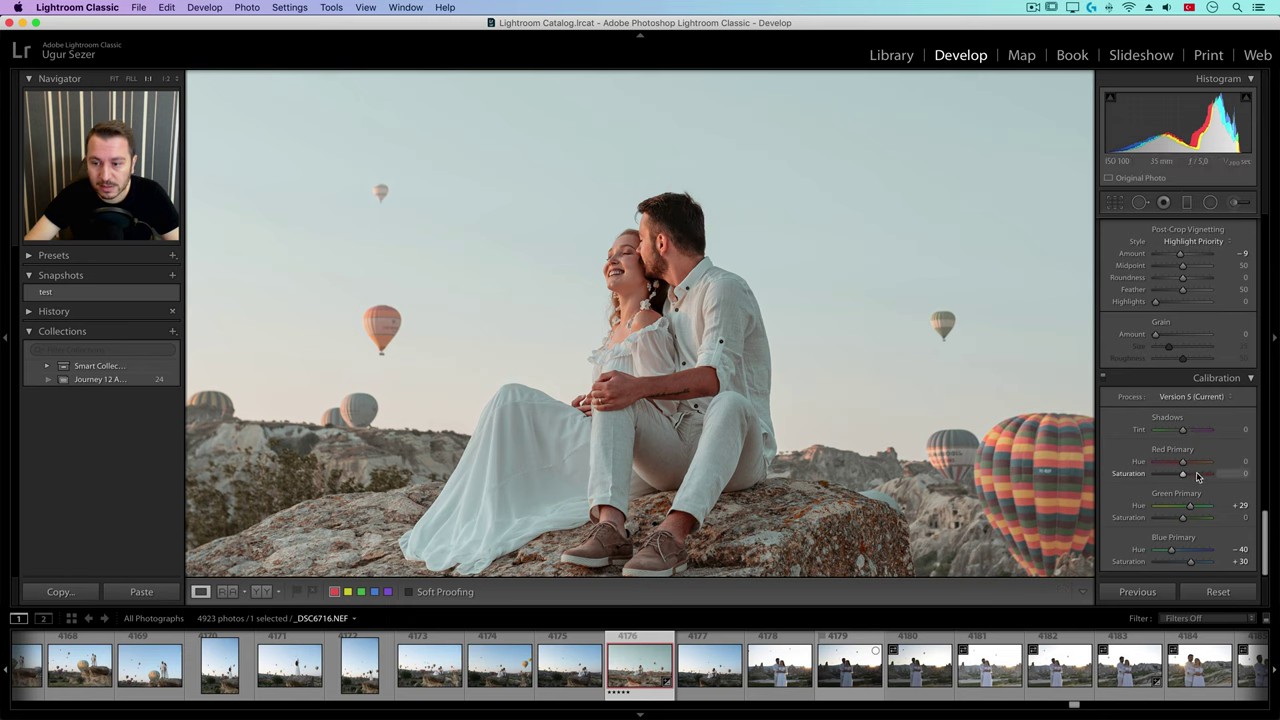
pyautogui.moveTo(1196, 477); pyautogui.dragTo(1180, 479)
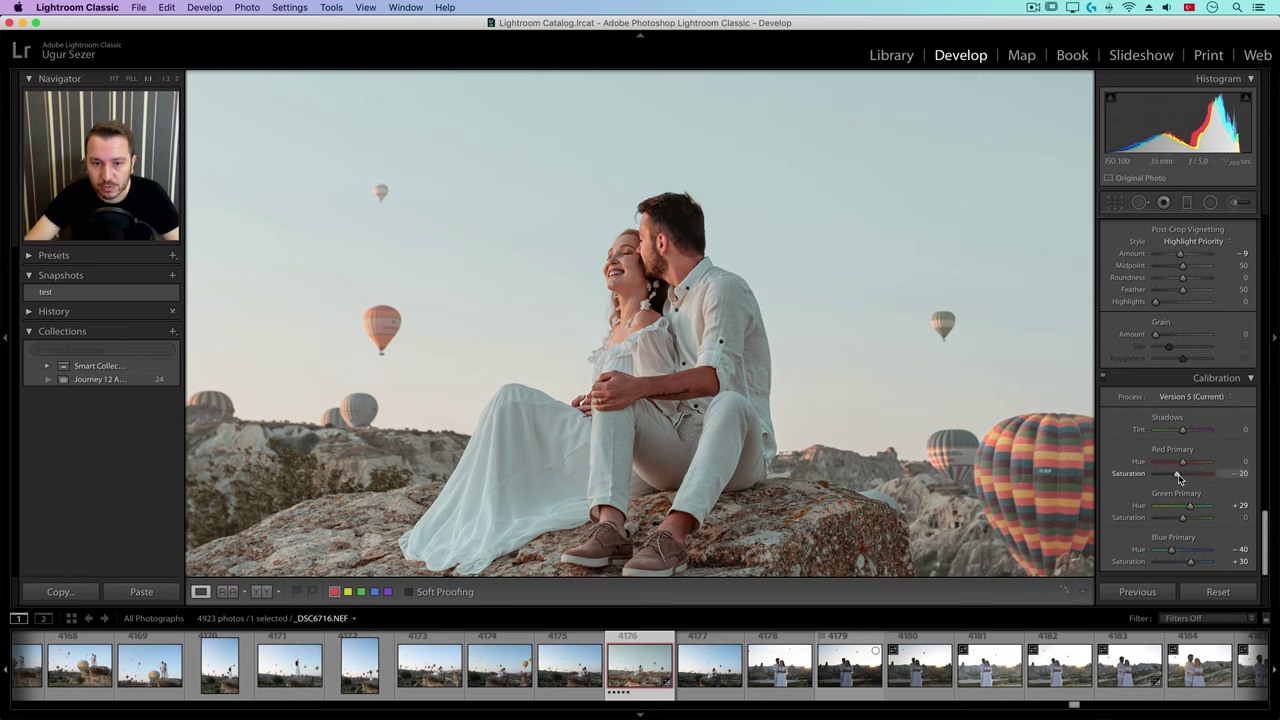
pyautogui.click(866, 383)
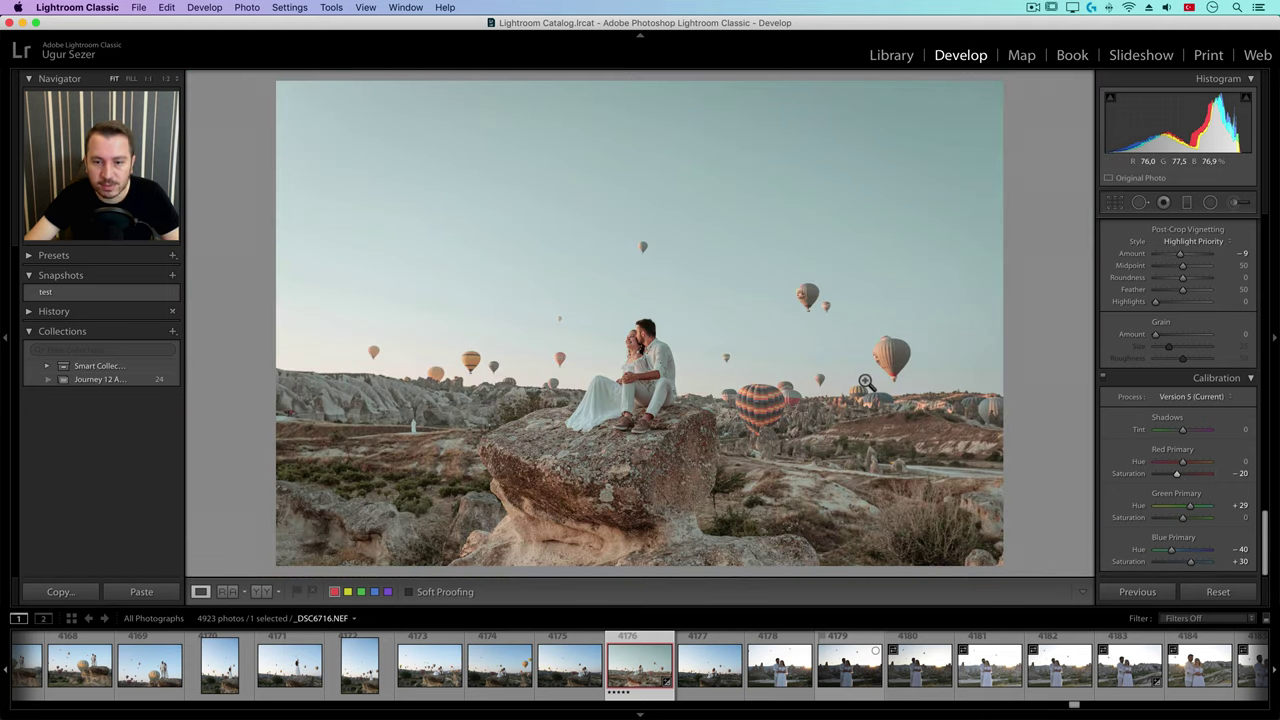
# Lower the existing graduated filter's Exposure to about -0.37, keeping its Temp neutral.
pyautogui.scroll(1, 1216, 492)
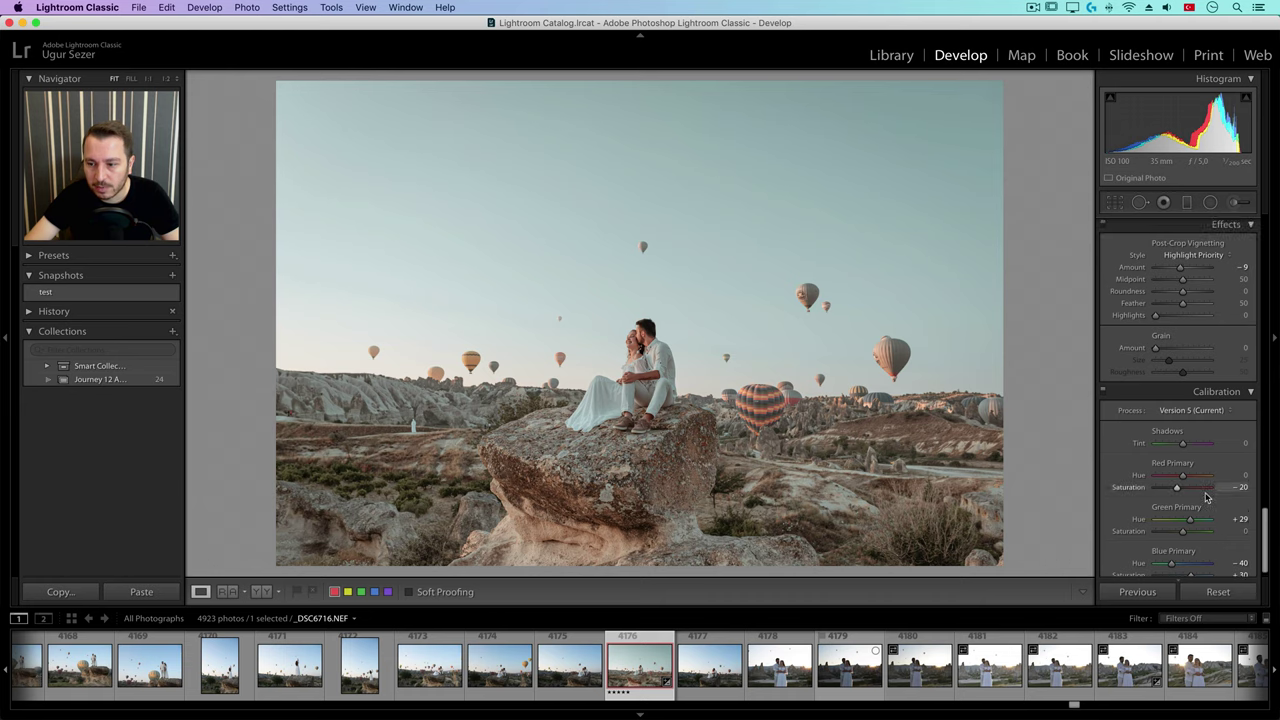
pyautogui.scroll(5, 1206, 441)
pyautogui.scroll(4, 1206, 441)
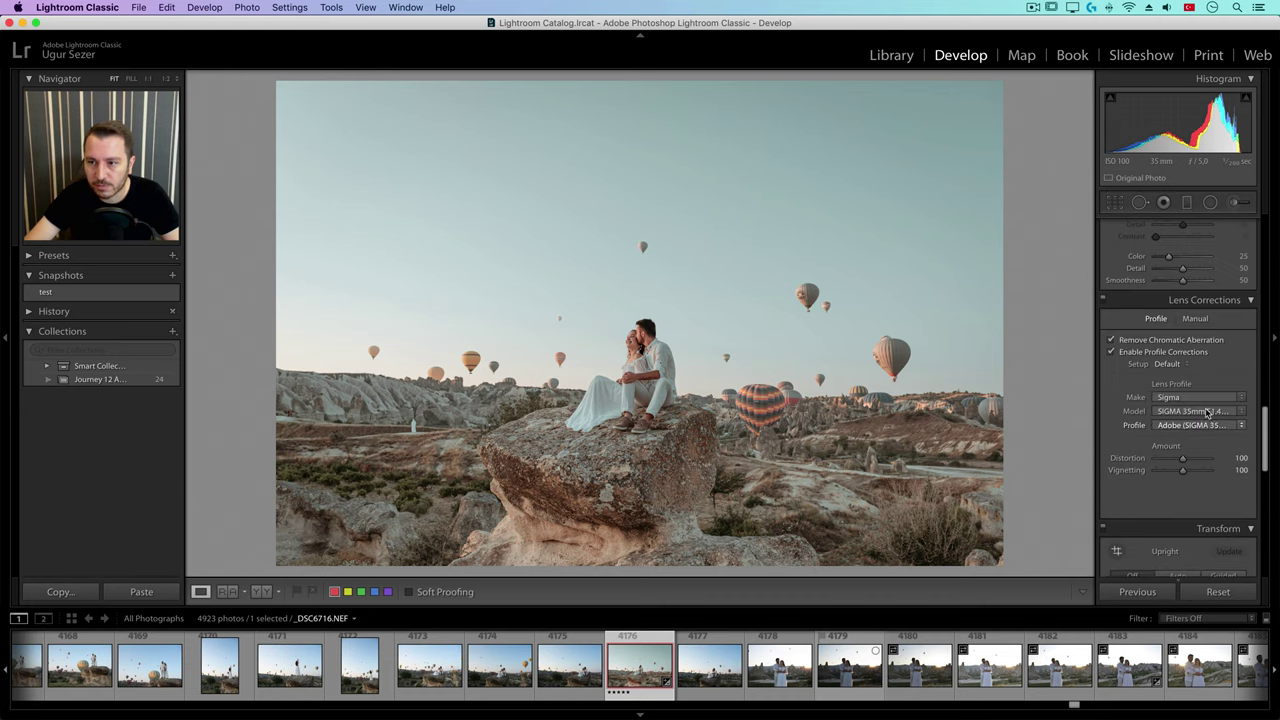
pyautogui.click(1188, 204)
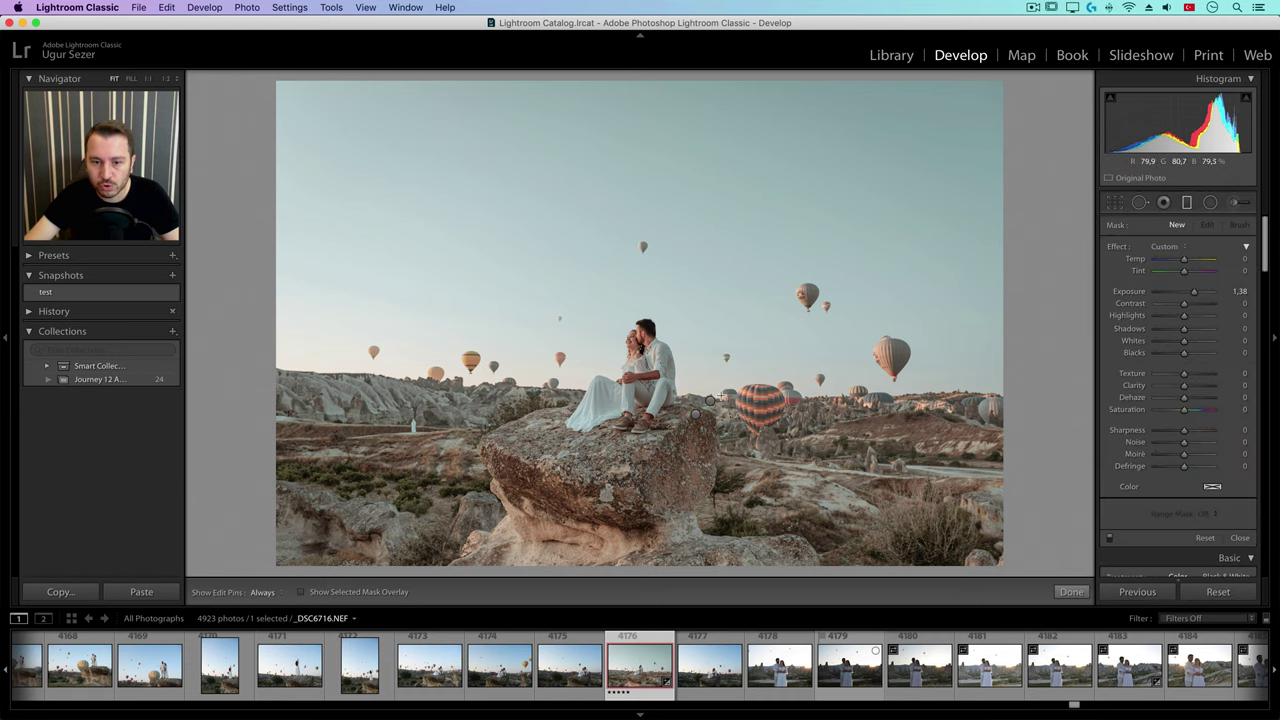
pyautogui.click(712, 400)
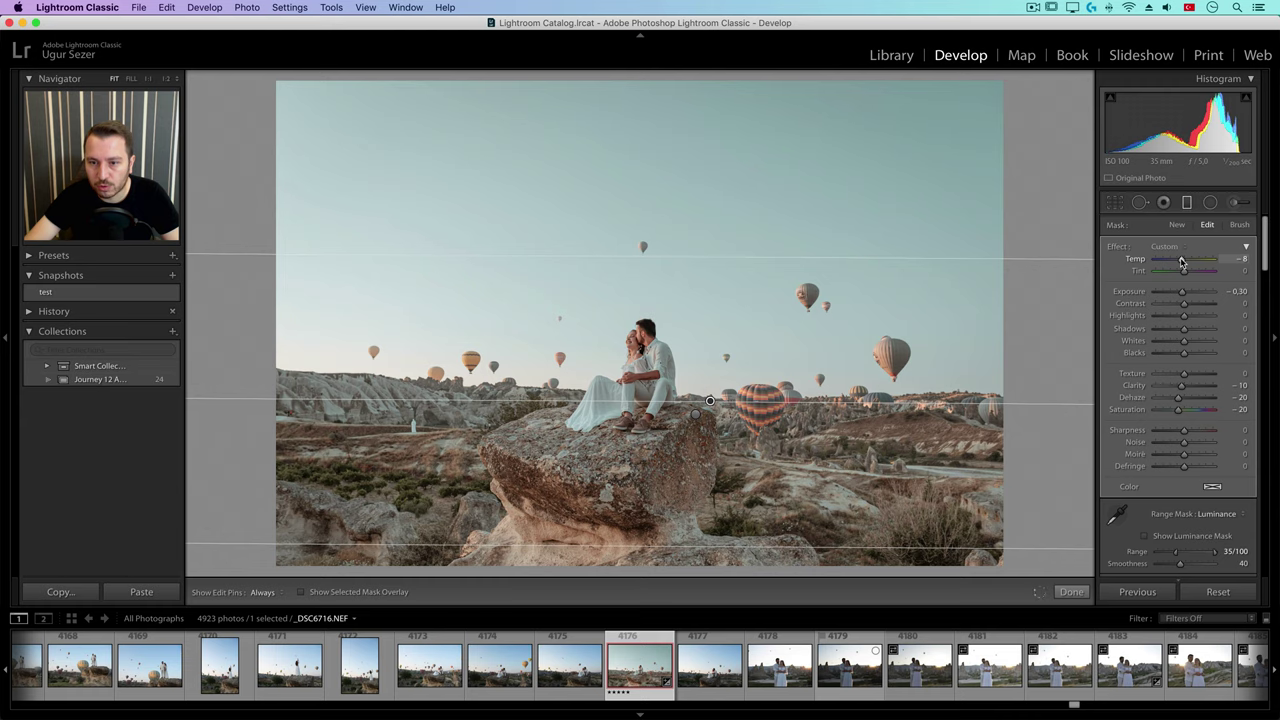
pyautogui.moveTo(1182, 260); pyautogui.dragTo(1068, 258)
pyautogui.doubleClick(1137, 259)
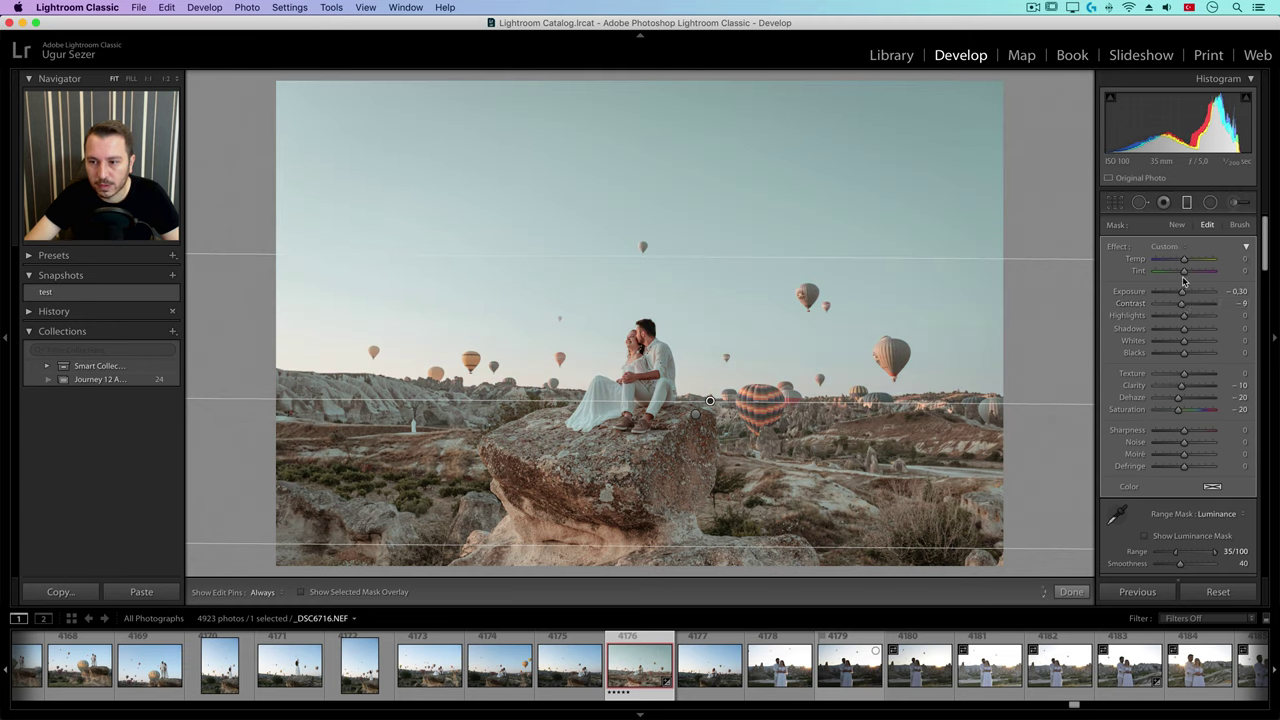
pyautogui.moveTo(1184, 294); pyautogui.dragTo(1184, 295)
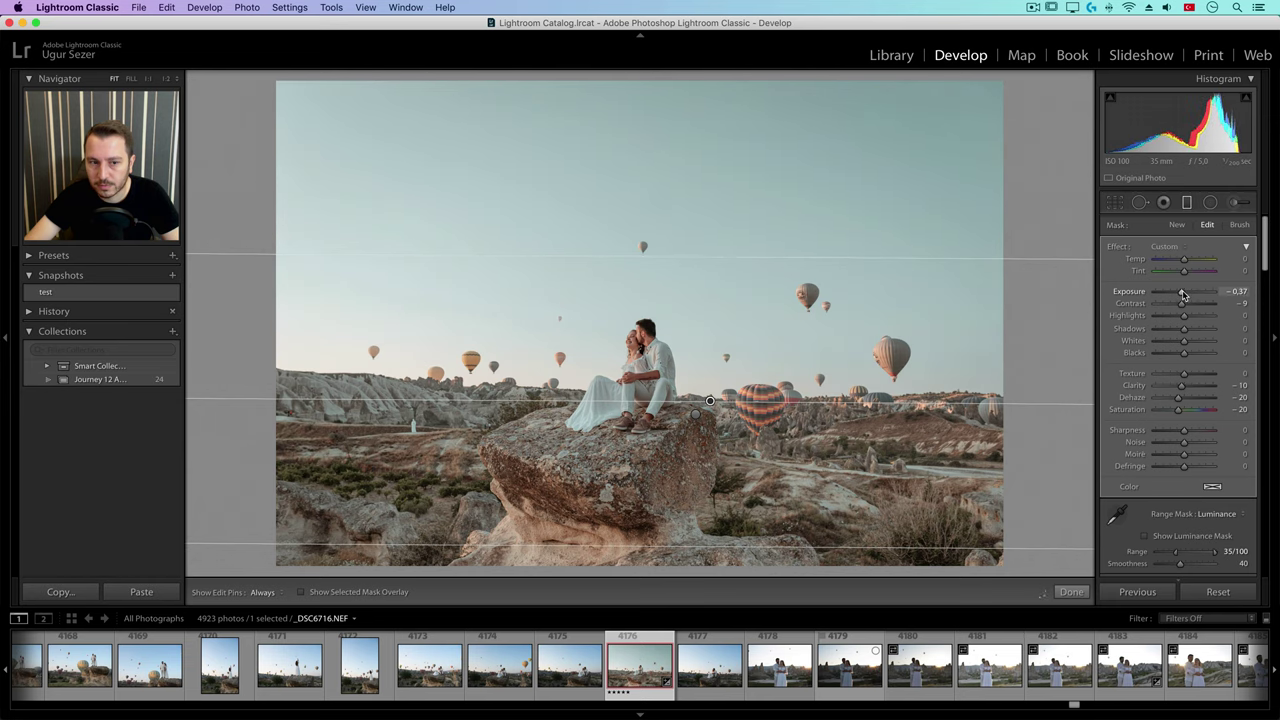
pyautogui.click(1187, 202)
# In HSL Hue, shift Blue to +22 and Aqua to +23.
pyautogui.scroll(-10, 1230, 380)
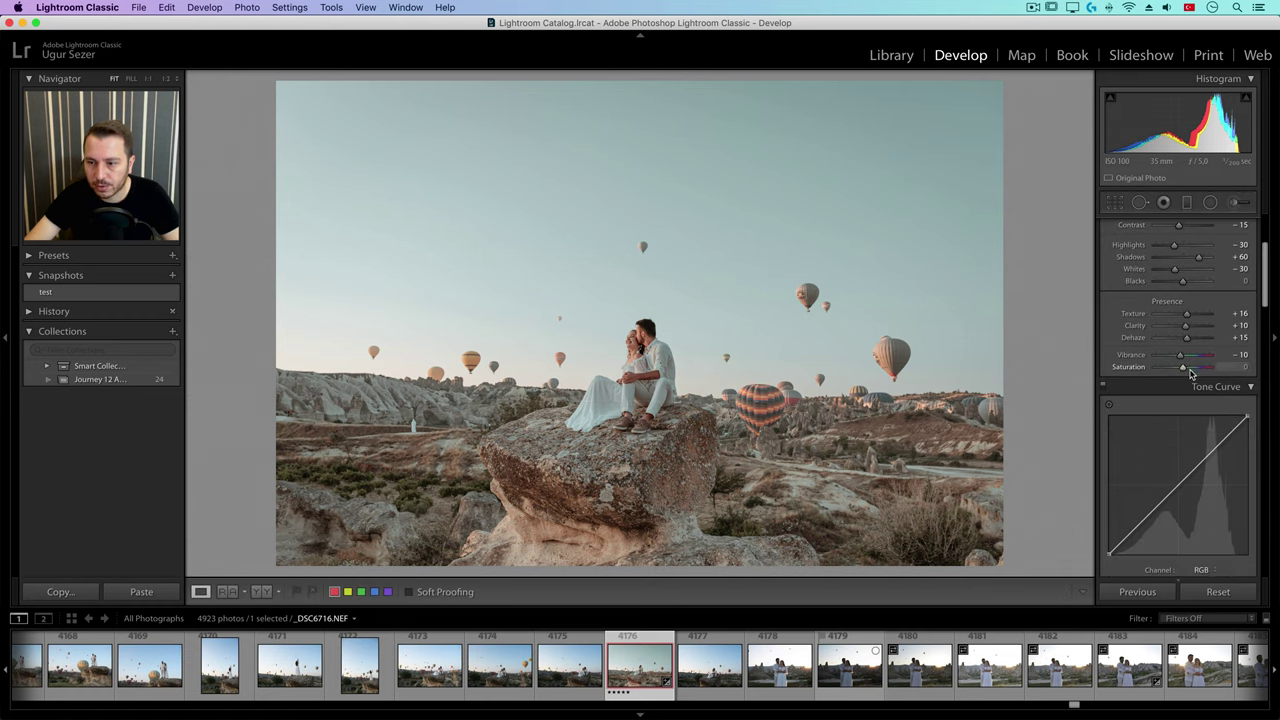
pyautogui.scroll(-3, 1191, 377)
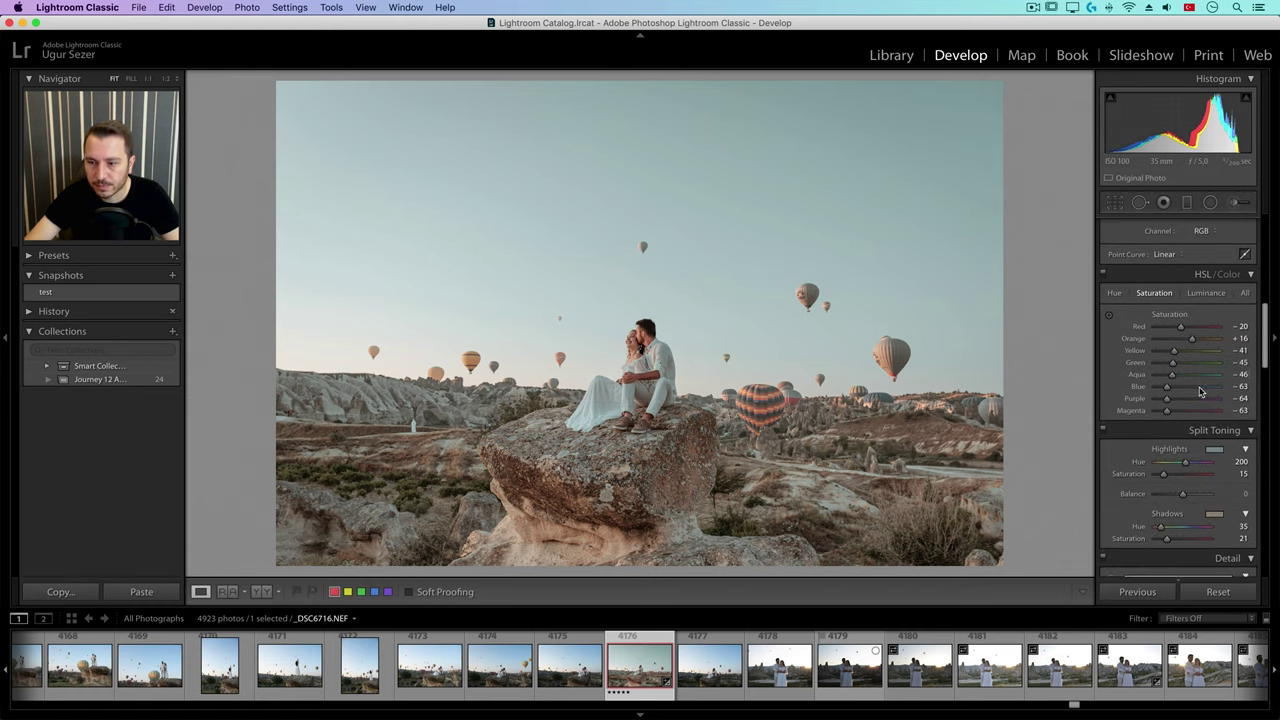
pyautogui.click(1118, 293)
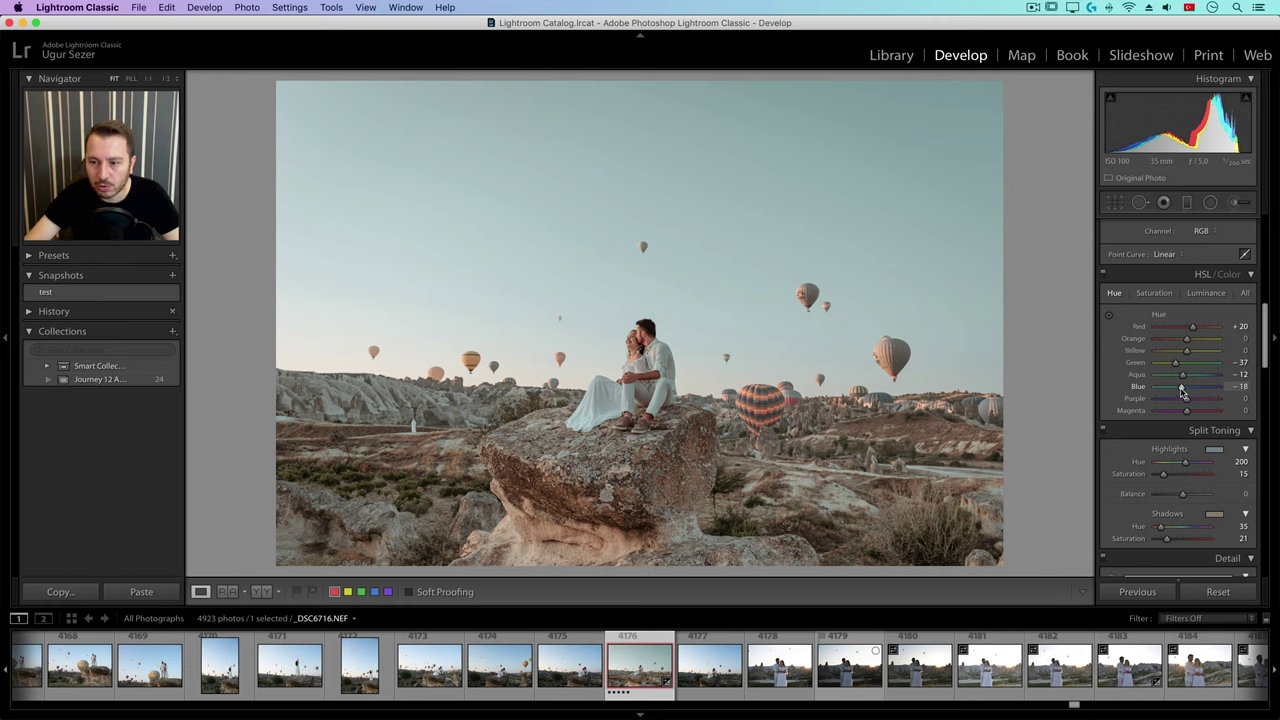
pyautogui.moveTo(1182, 392)
pyautogui.mouseDown()
pyautogui.moveTo(1200, 392)
pyautogui.moveTo(1169, 393)
pyautogui.moveTo(1194, 397)
pyautogui.mouseUp()
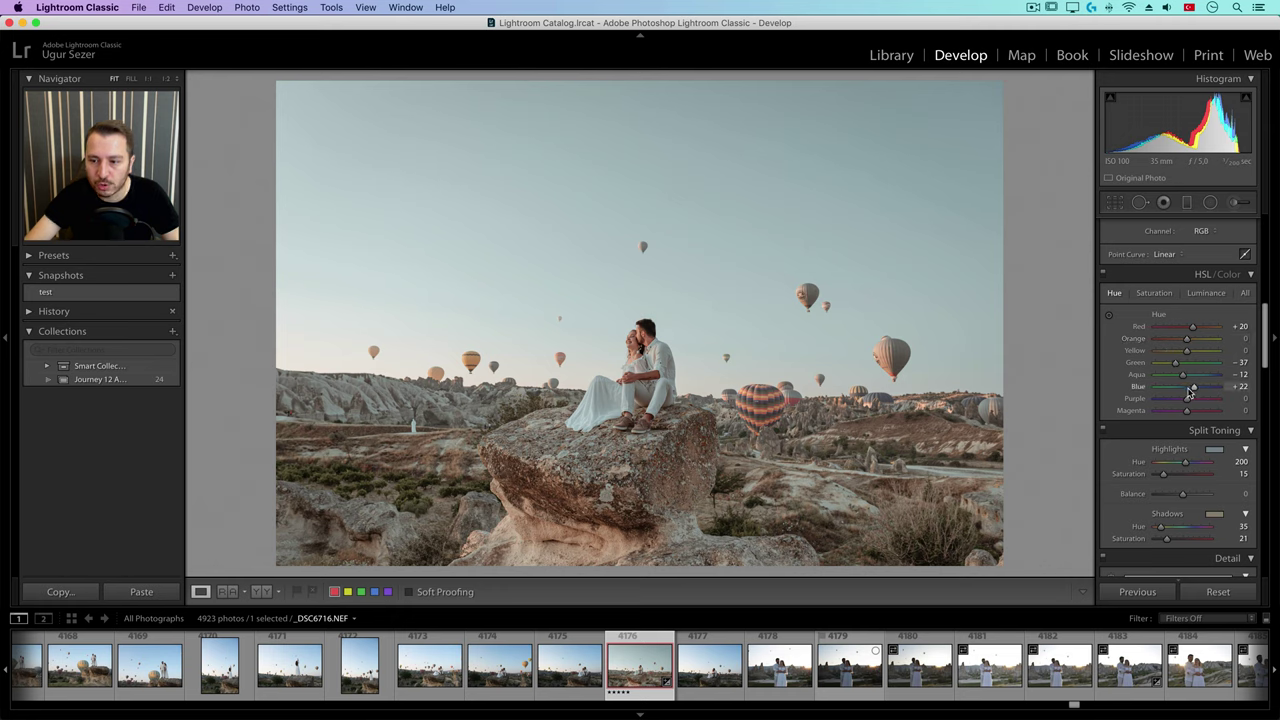
pyautogui.moveTo(1192, 390)
pyautogui.mouseDown()
pyautogui.moveTo(1160, 391)
pyautogui.moveTo(1194, 394)
pyautogui.mouseUp()
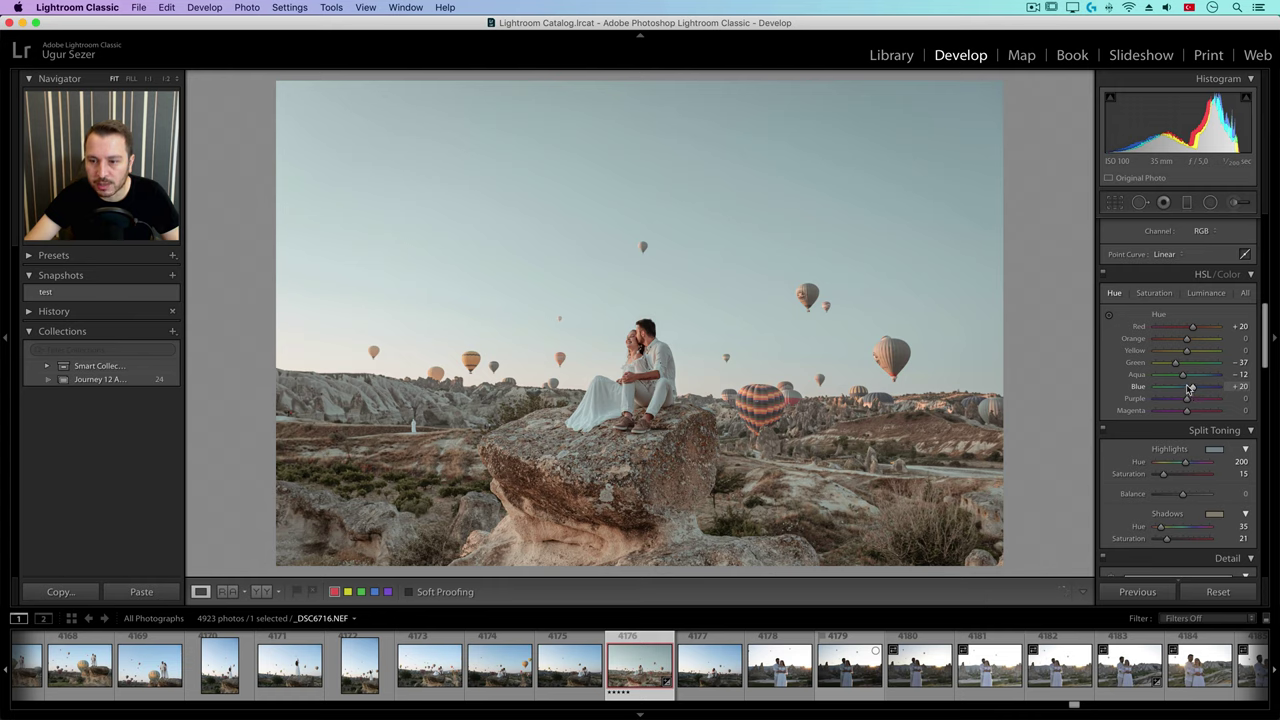
pyautogui.click(1188, 375)
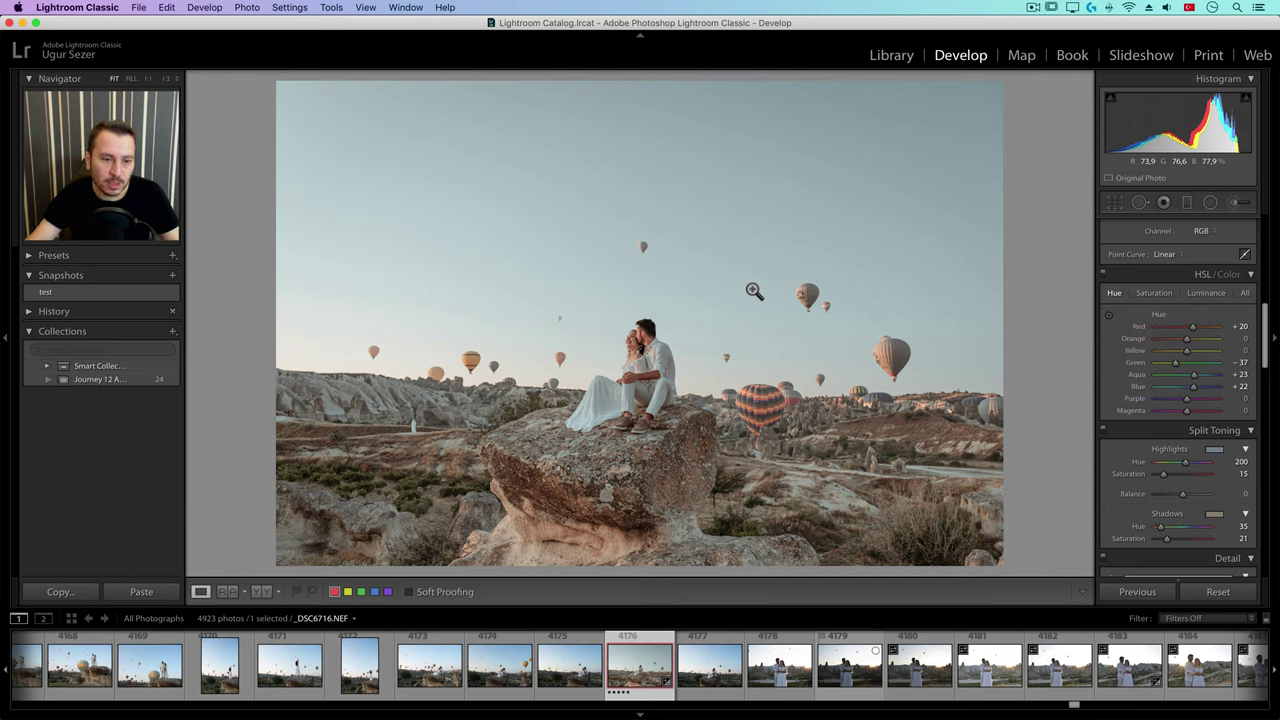
# Lower Whites to -41 in the Basic panel.
pyautogui.scroll(5, 1130, 418)
pyautogui.scroll(7, 1130, 418)
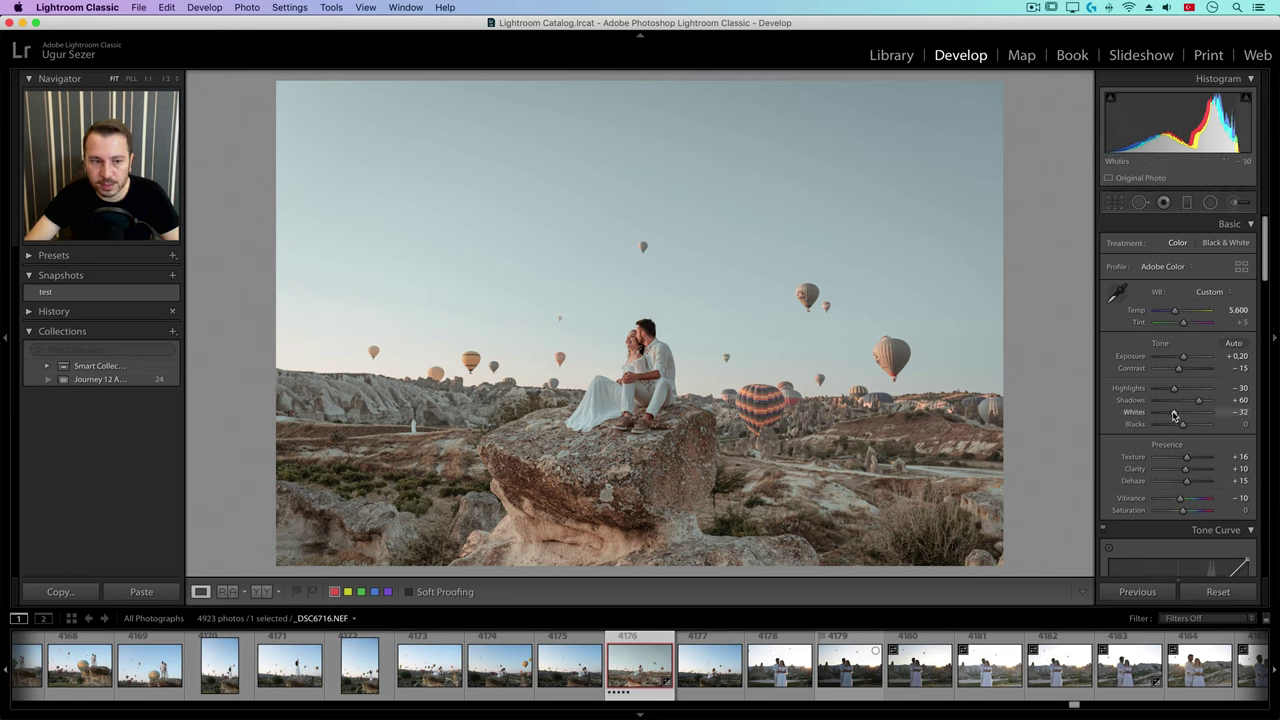
pyautogui.moveTo(1175, 415); pyautogui.dragTo(1171, 415)
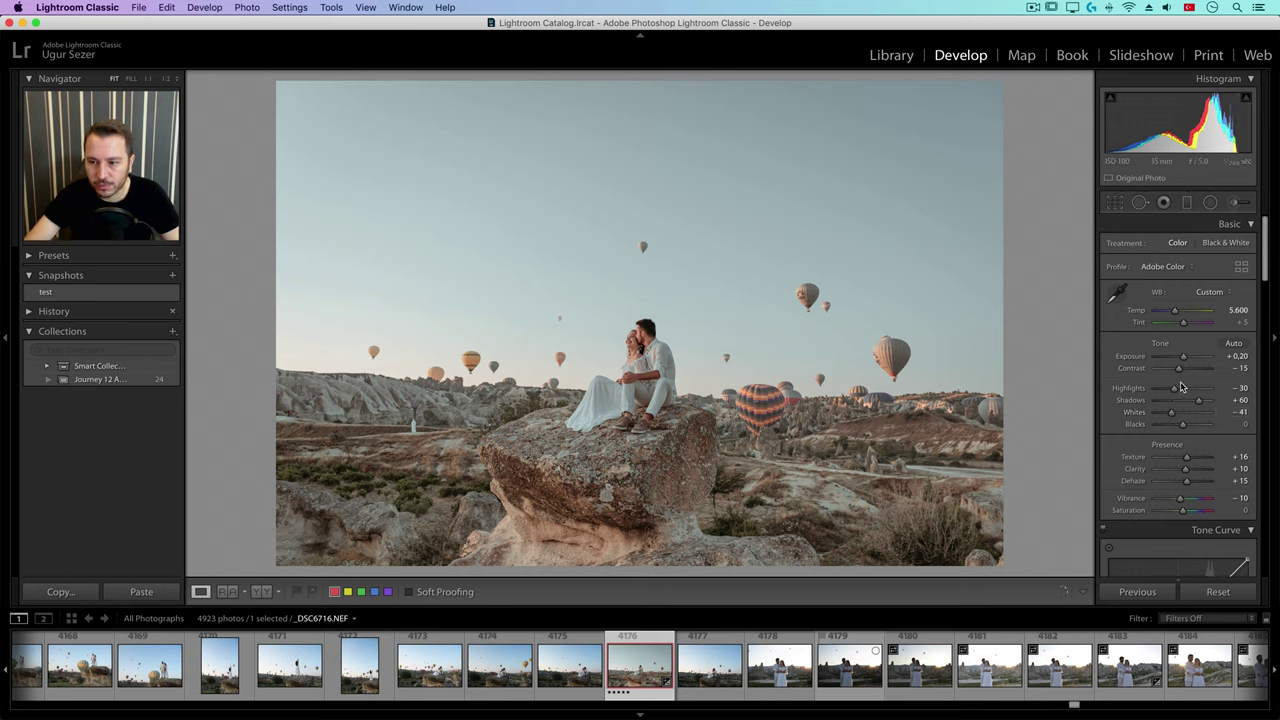
pyautogui.click(1187, 202)
# Raise the sky graduated filter's Exposure to 0.61 and cut its Saturation to about -19.
pyautogui.click(697, 414)
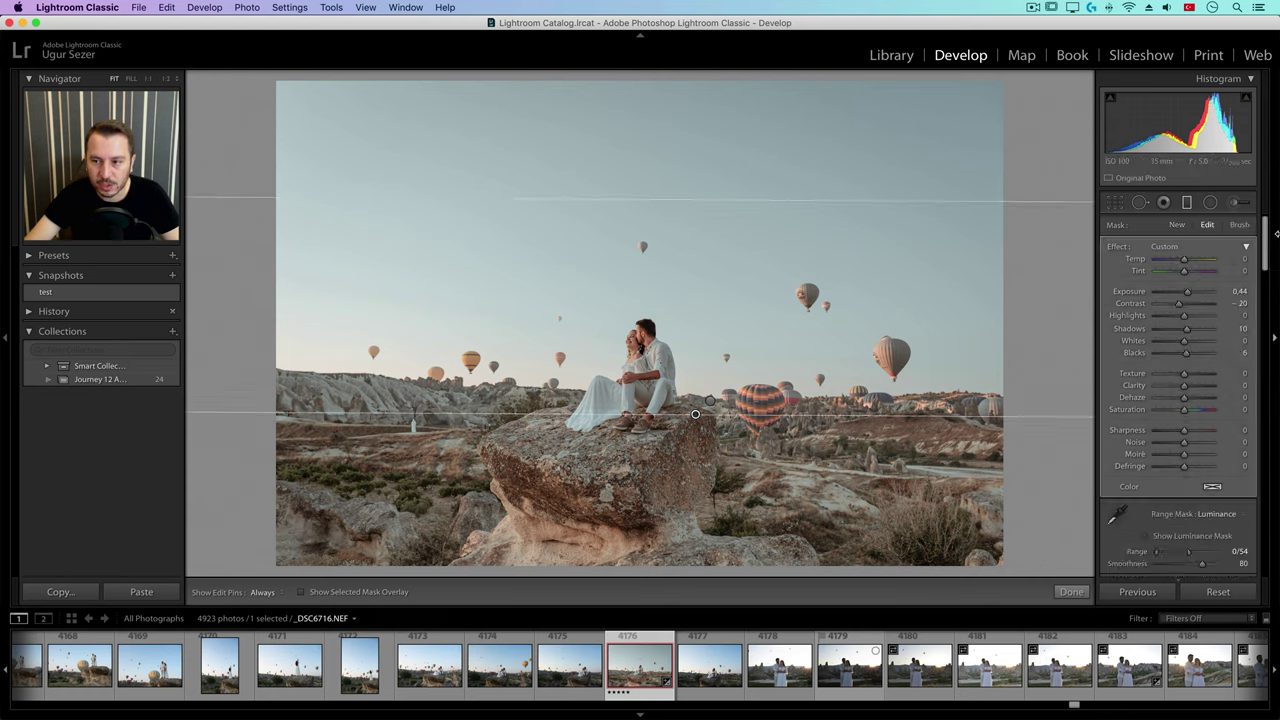
pyautogui.moveTo(1189, 293); pyautogui.dragTo(1189, 293)
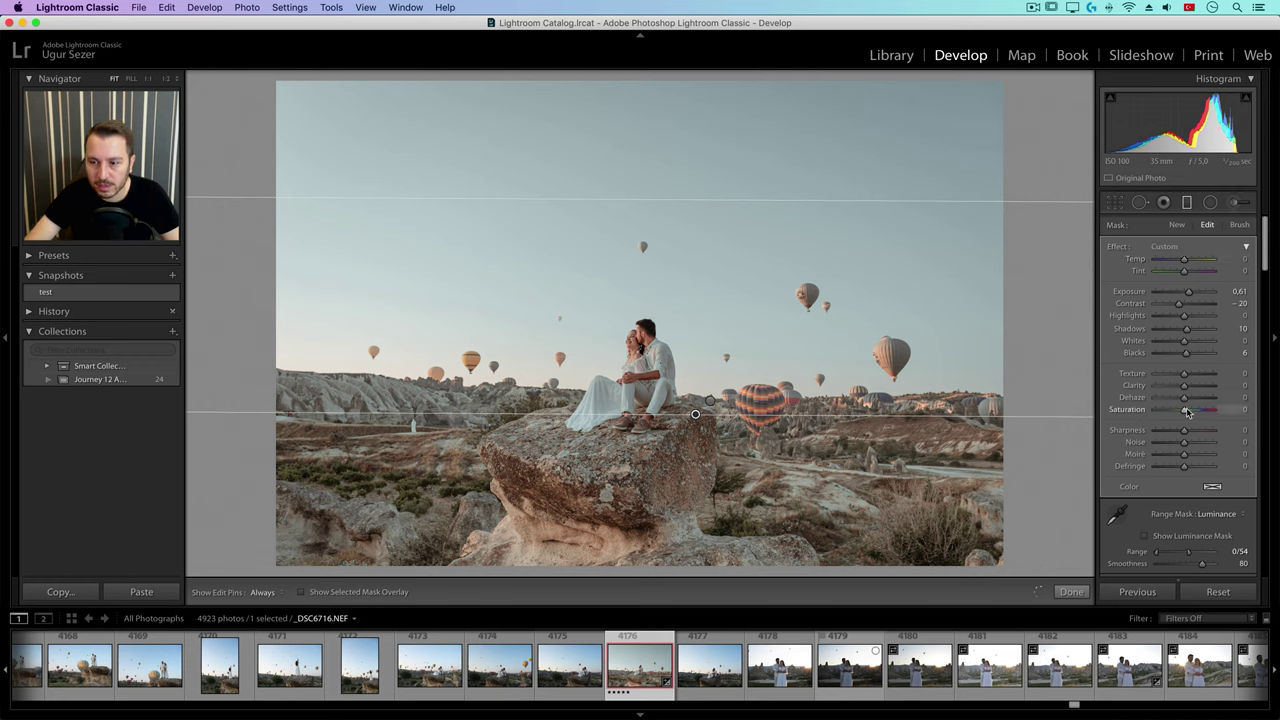
pyautogui.moveTo(1185, 410); pyautogui.dragTo(1182, 411)
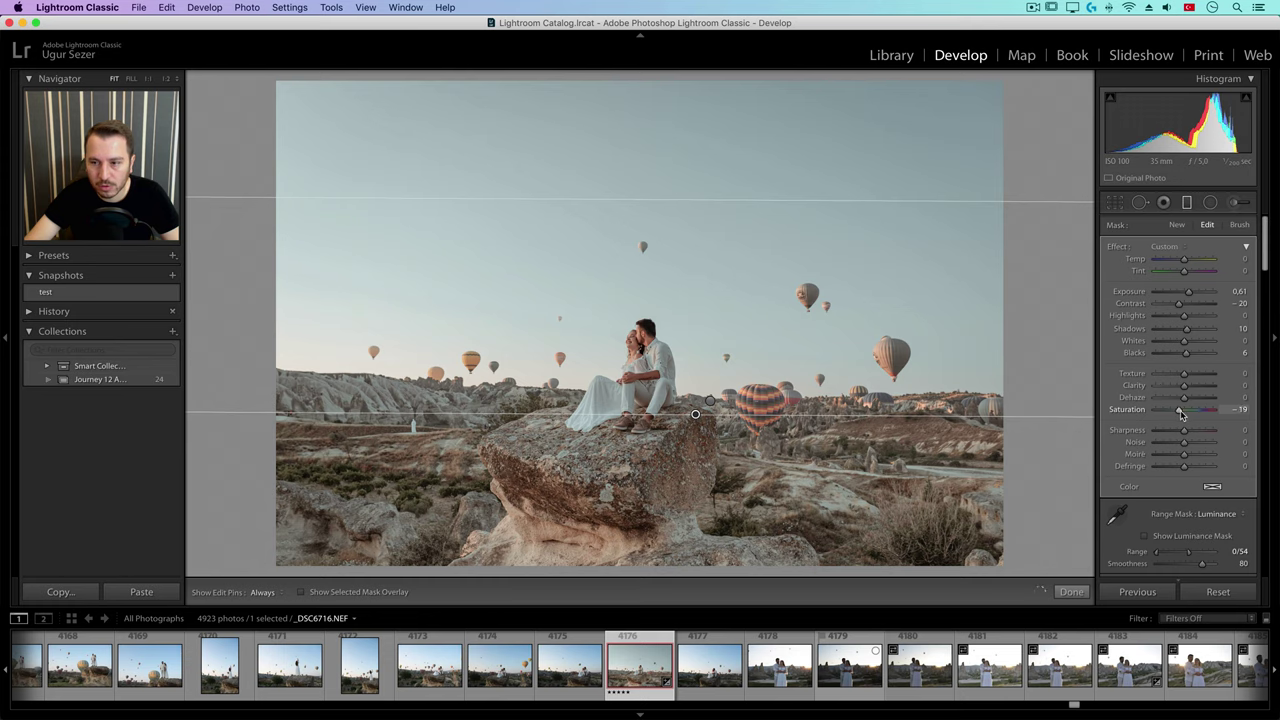
pyautogui.moveTo(1179, 412); pyautogui.dragTo(1180, 412)
pyautogui.click(1187, 202)
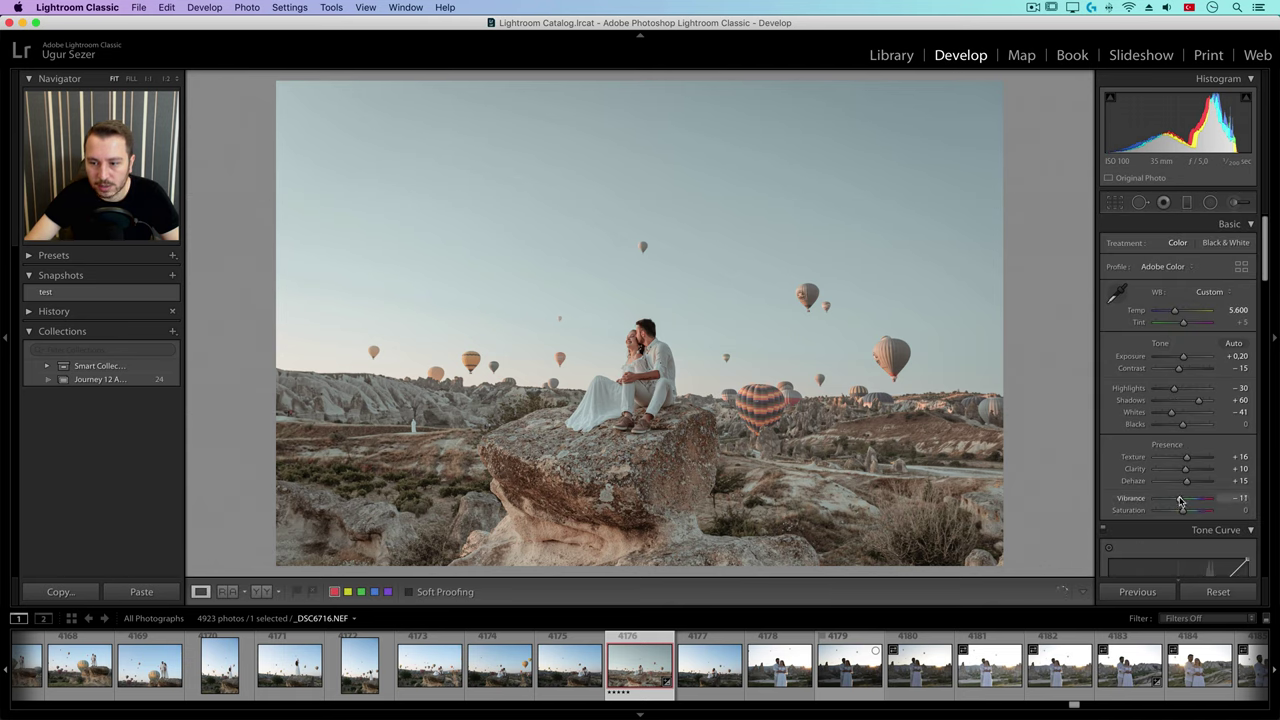
# Lower global Vibrance to -11 and raise Exposure to +0.30.
pyautogui.moveTo(1179, 500); pyautogui.dragTo(1181, 503)
pyautogui.moveTo(1184, 357); pyautogui.dragTo(1186, 359)
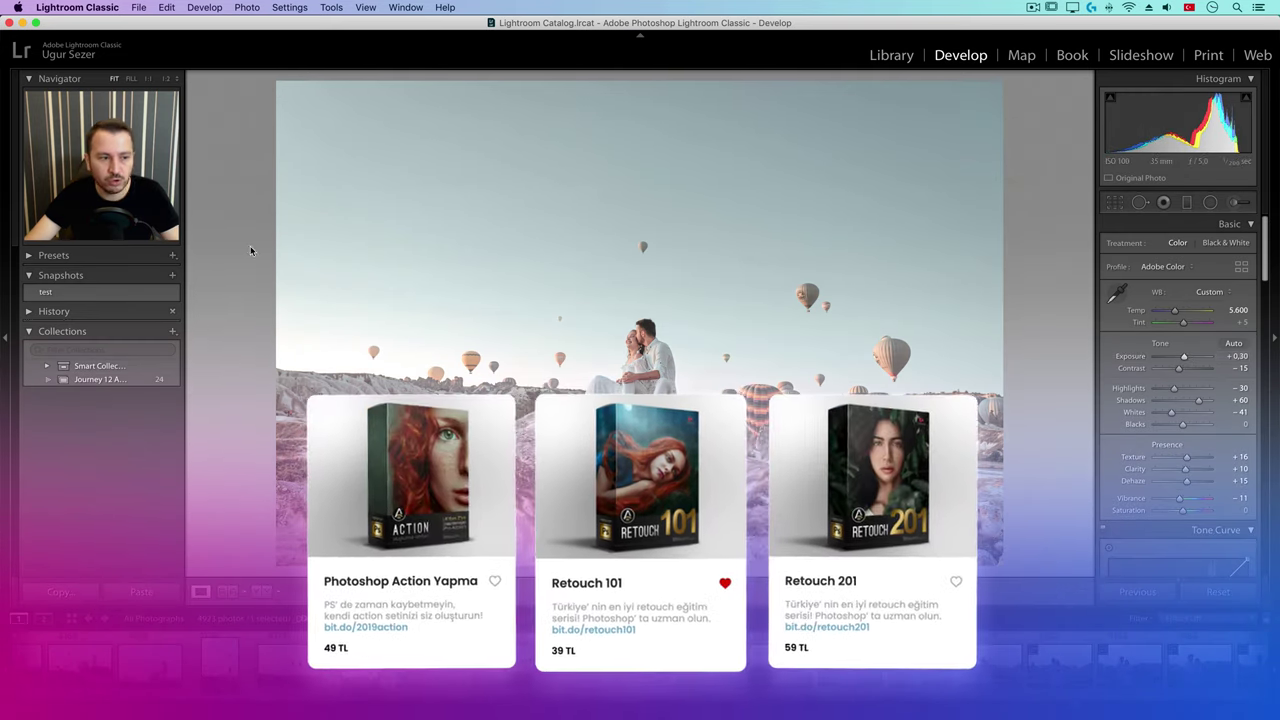
# Save the current look as a snapshot named 'edit 1'.
pyautogui.click(172, 275)
pyautogui.write('edit 1')
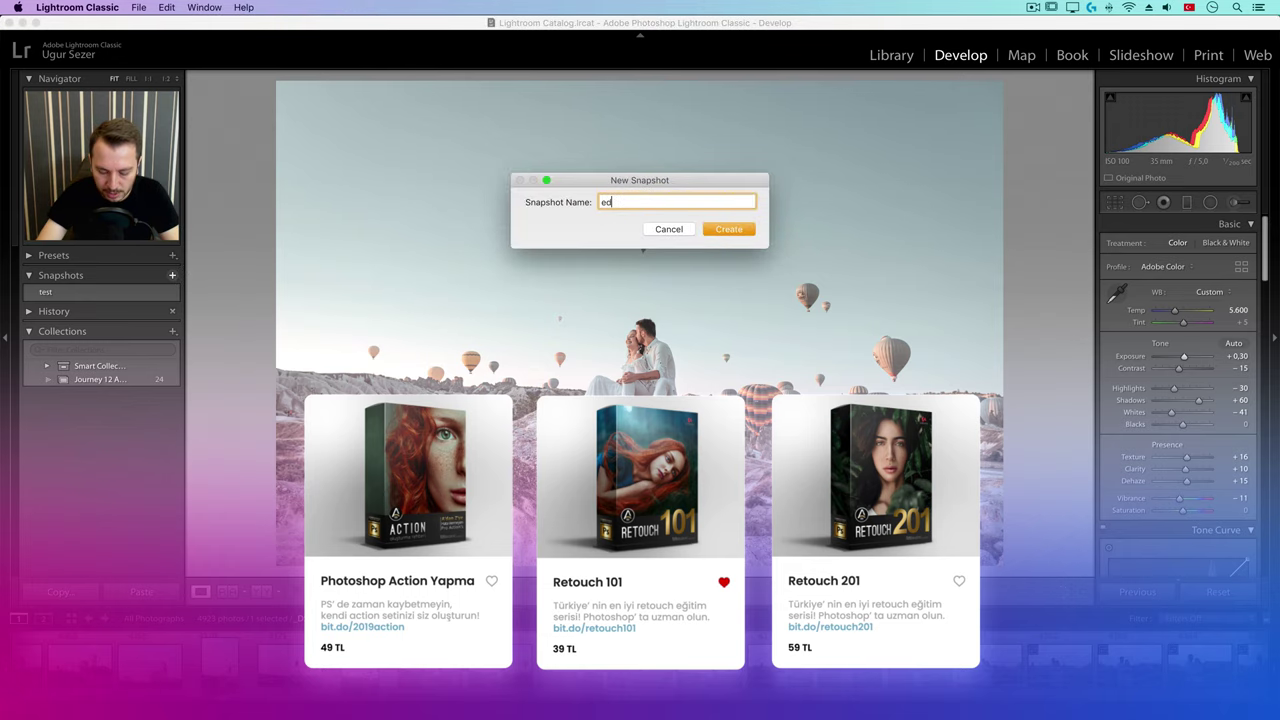
pyautogui.press('Return')
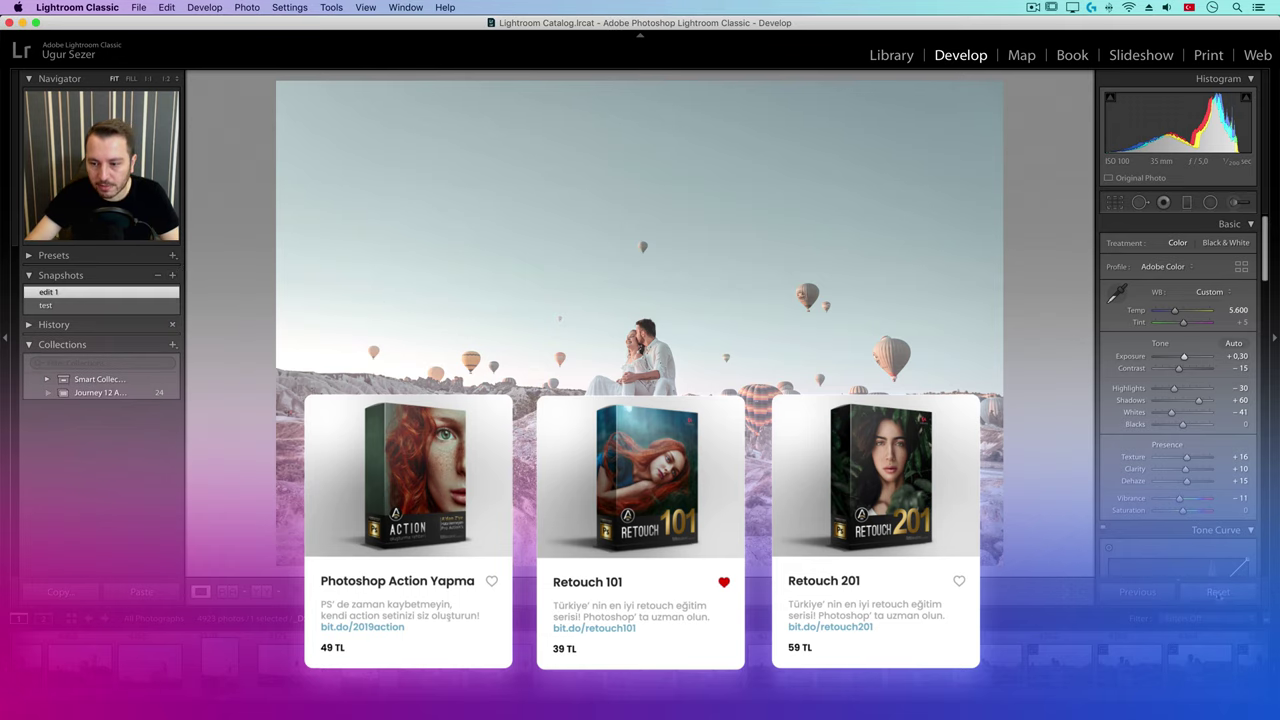
# Reset the photo's develop settings and save that state as a snapshot named 'reset'.
pyautogui.press('super+shift+r')
pyautogui.click(172, 276)
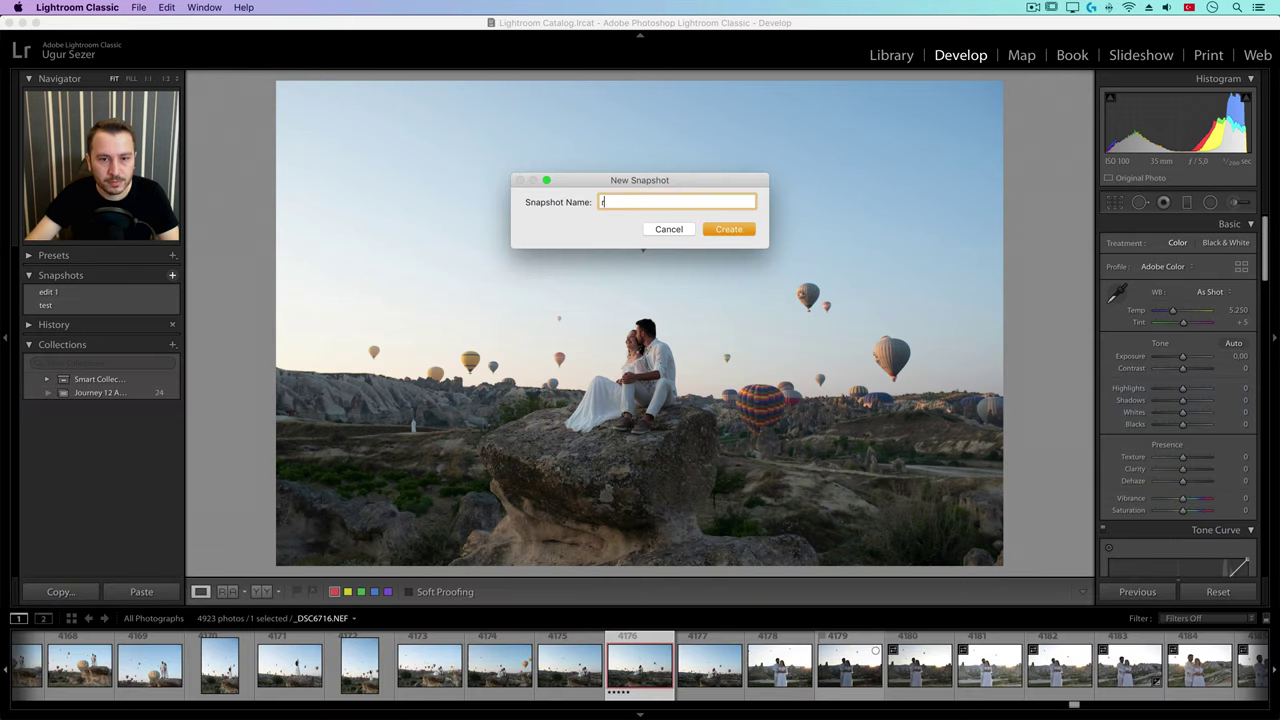
pyautogui.write('reset')
pyautogui.press('Return')
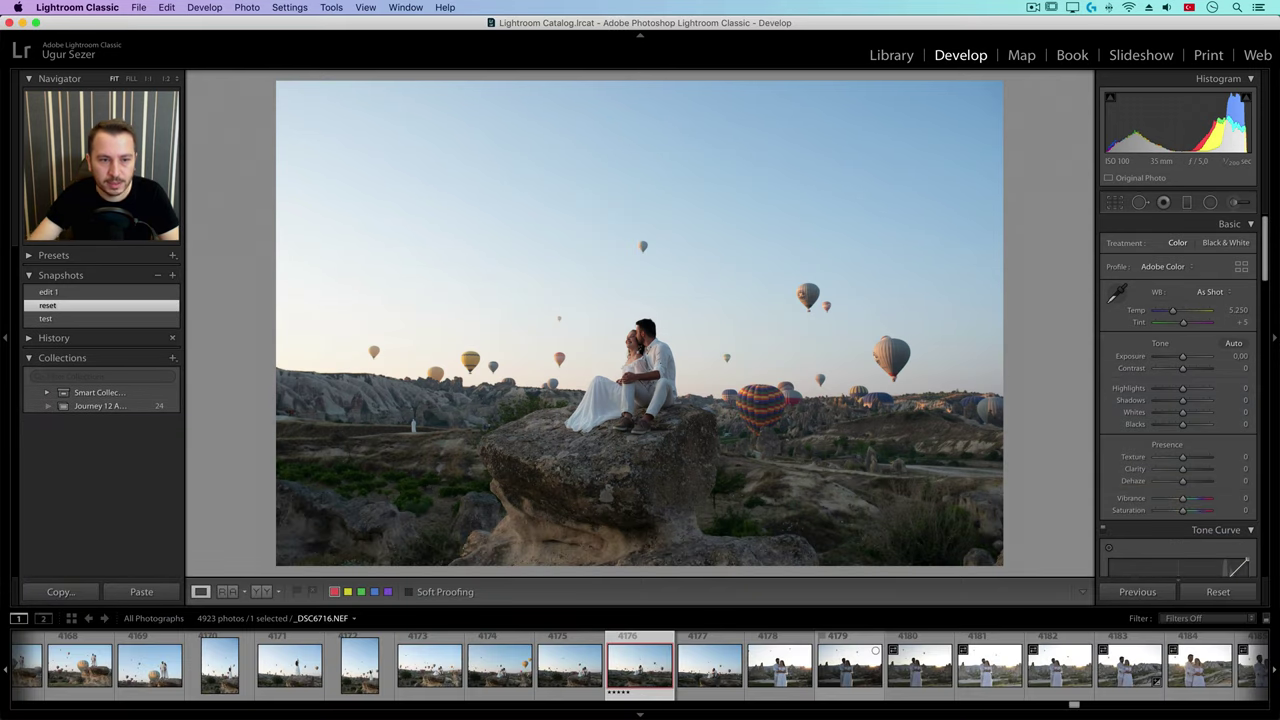
# Compare the 'reset' and 'edit 1' snapshots, ending on 'edit 1'.
pyautogui.click(107, 292)
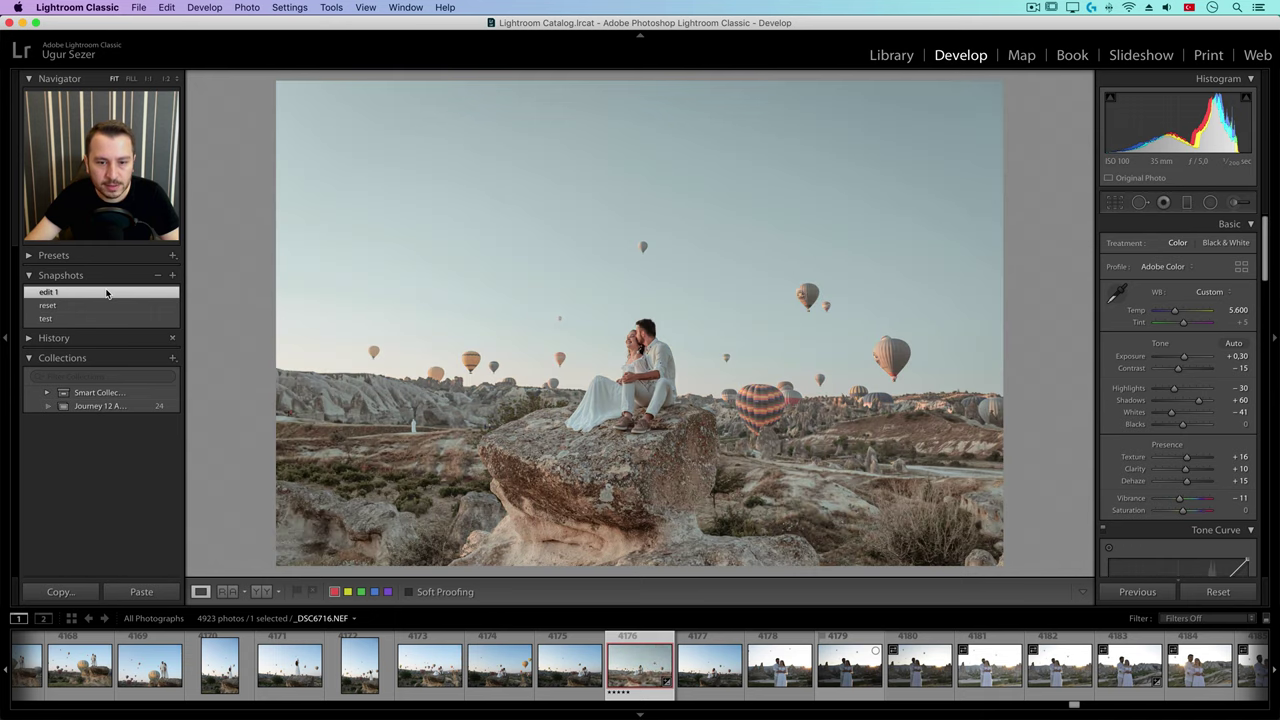
pyautogui.click(105, 306)
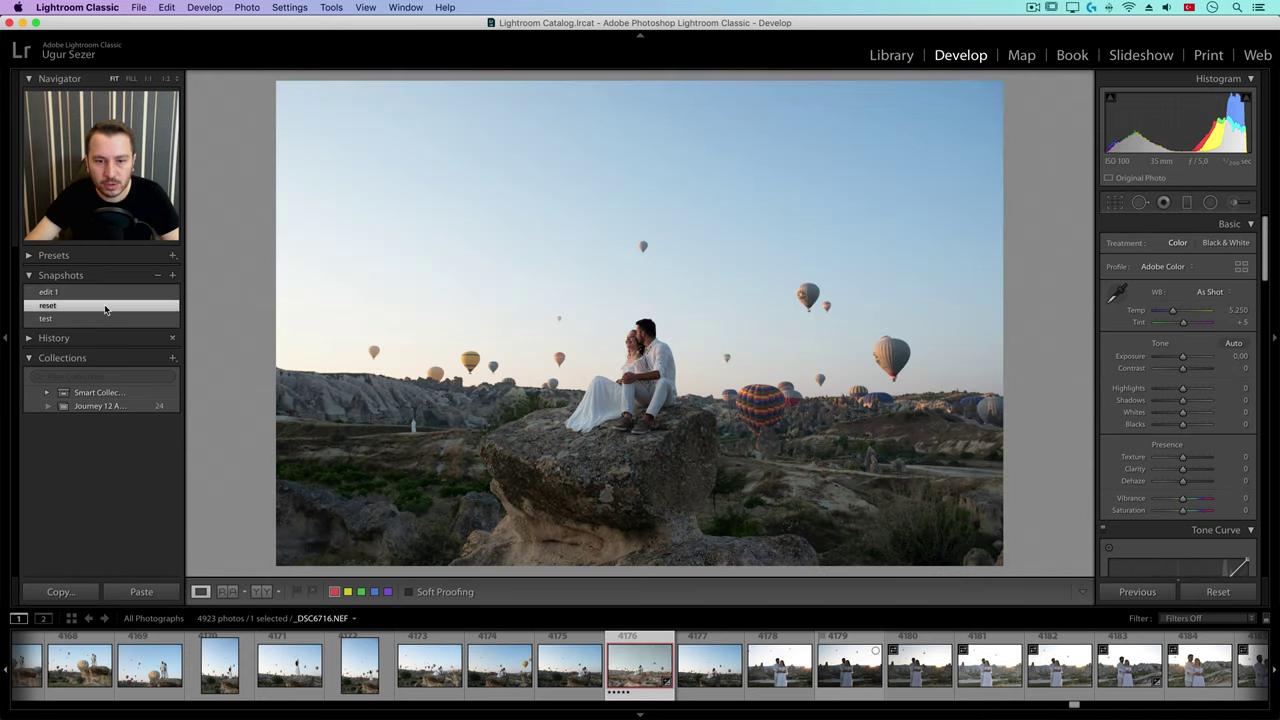
pyautogui.click(102, 293)
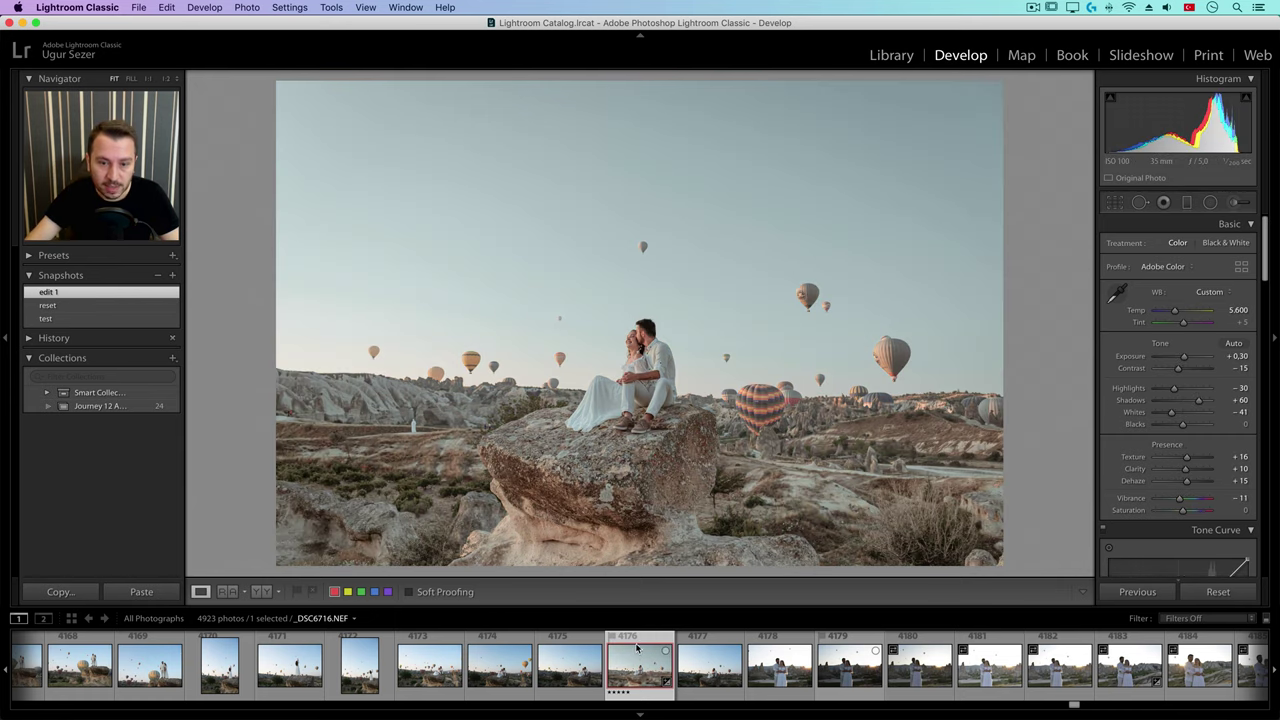
pyautogui.rightClick(630, 651)
pyautogui.click(551, 657)
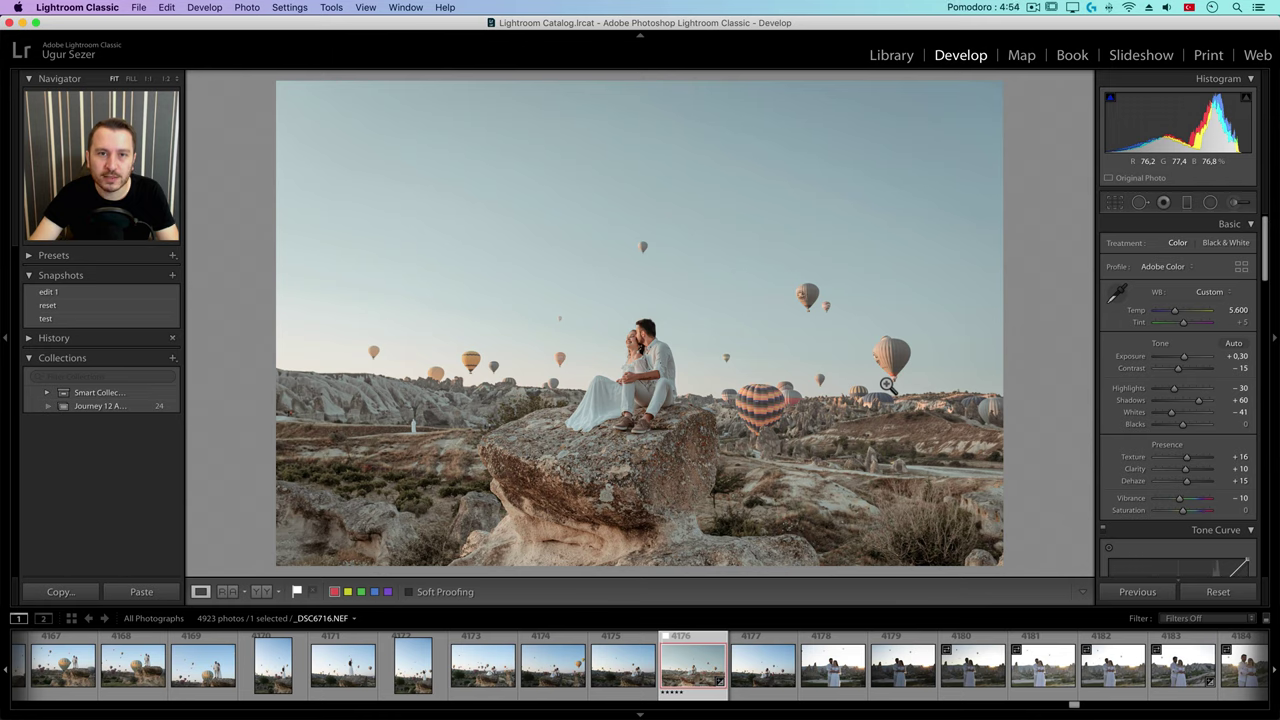
# Copy photo 4176's develop settings, all checked except Crop, Transform, Spot Removal and Local Adjustments.
pyautogui.rightClick(705, 667)
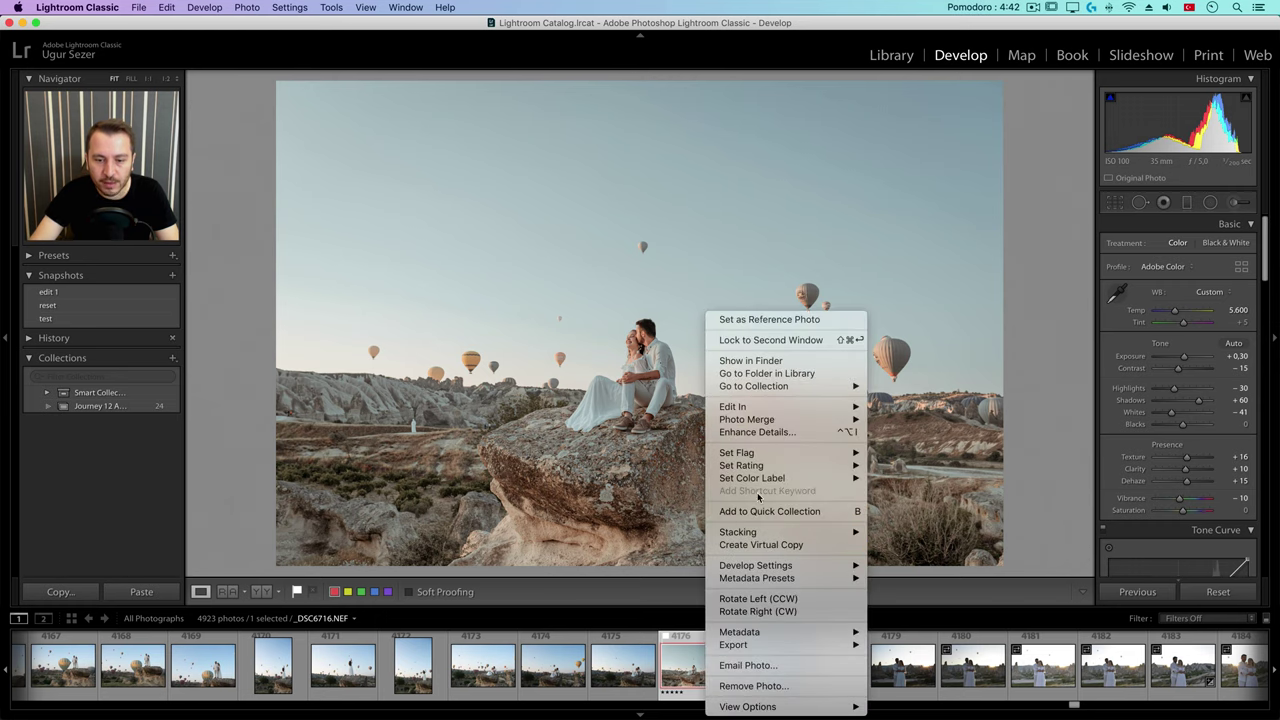
pyautogui.moveTo(779, 568)
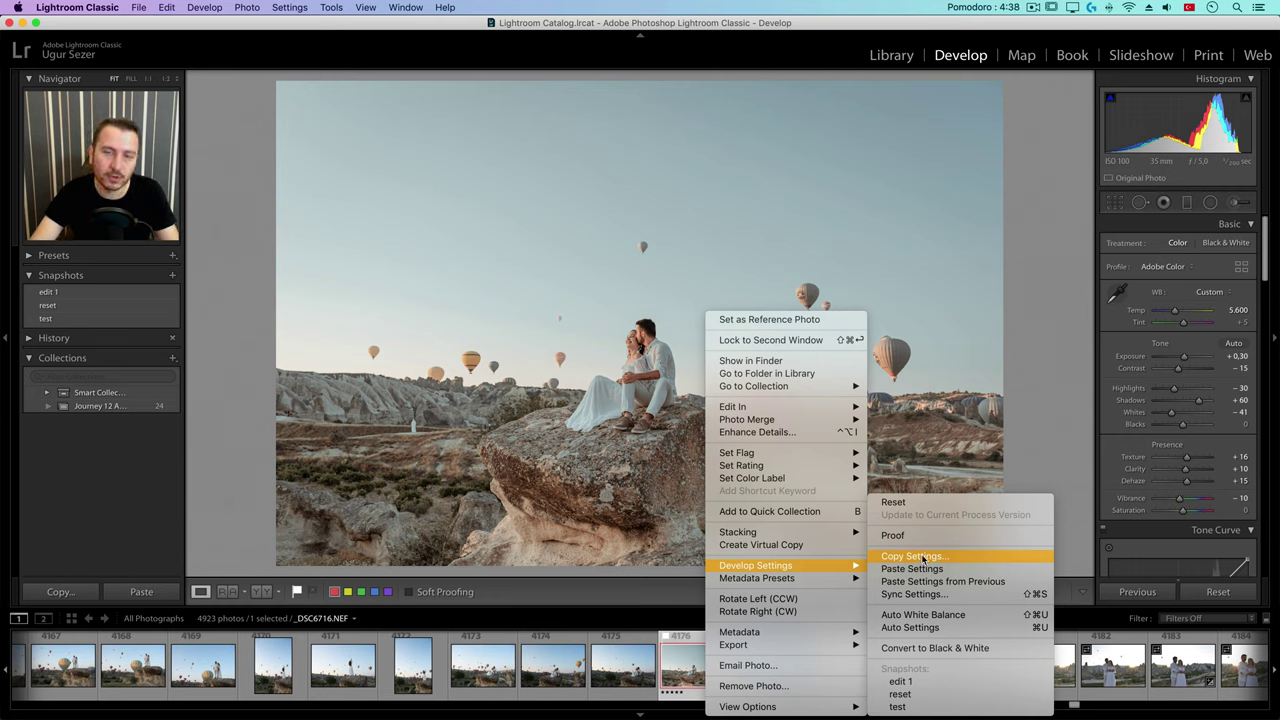
pyautogui.click(921, 558)
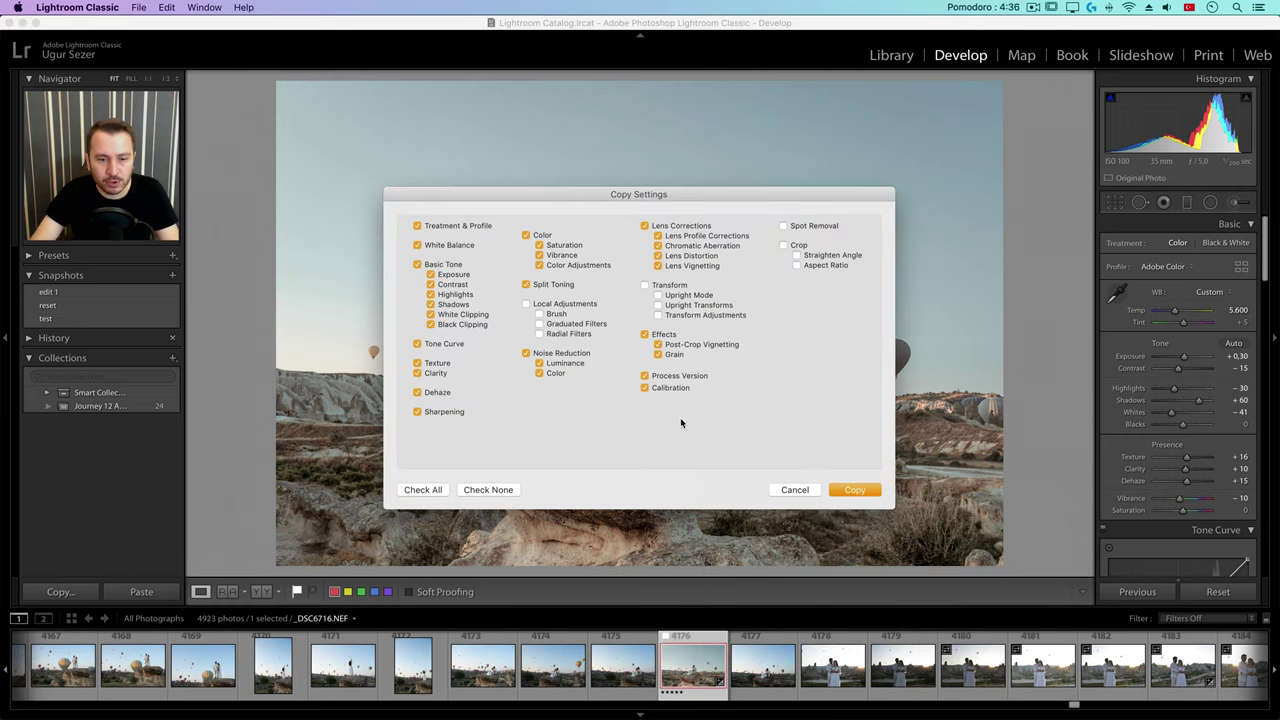
pyautogui.click(488, 489)
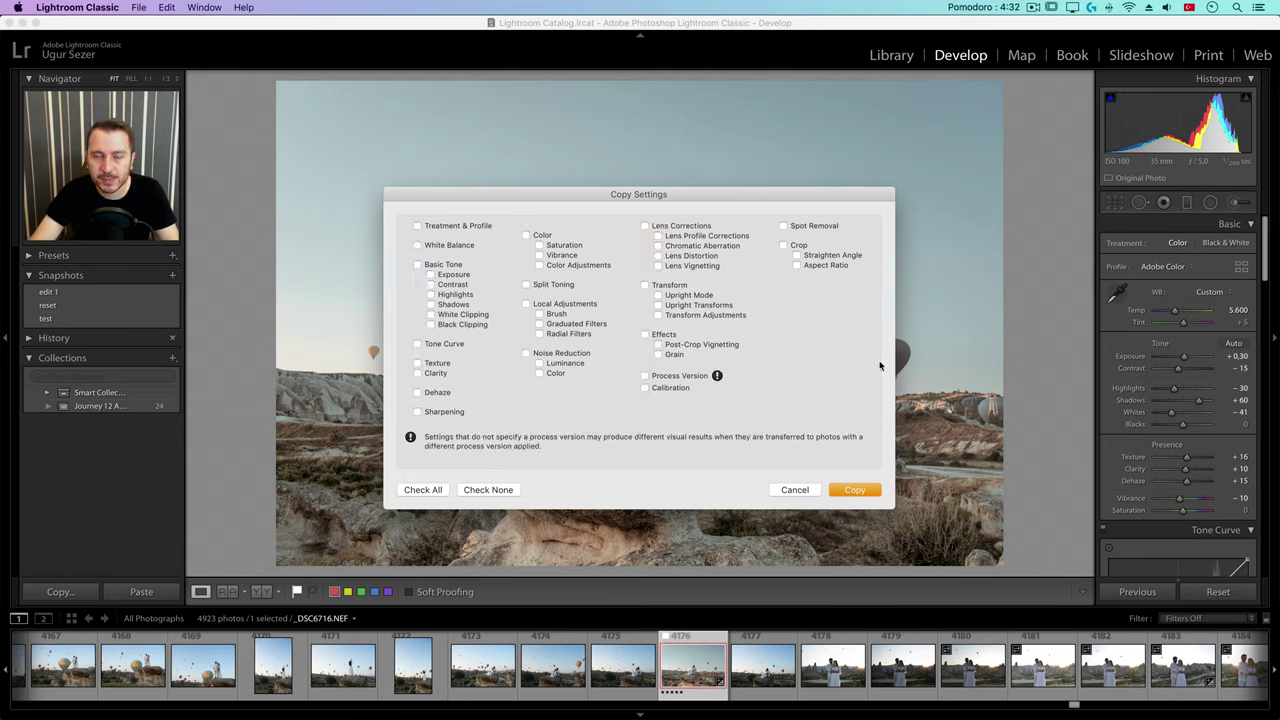
pyautogui.click(422, 489)
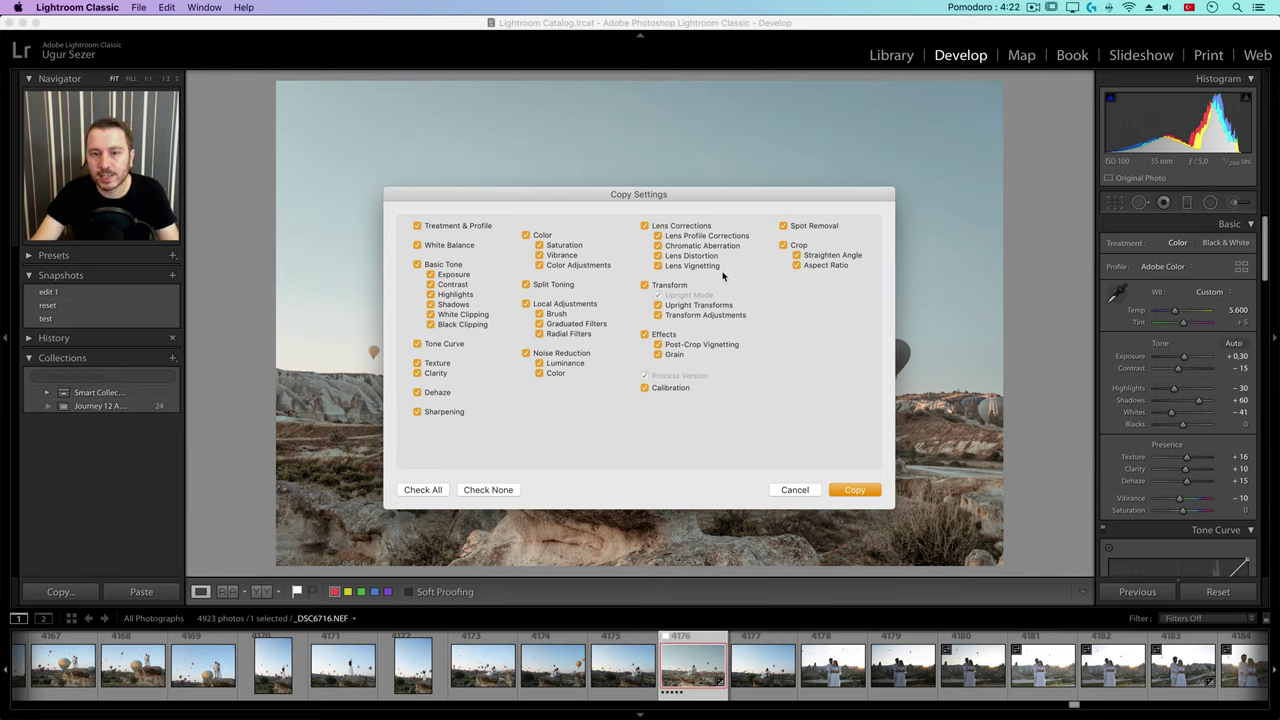
pyautogui.click(798, 246)
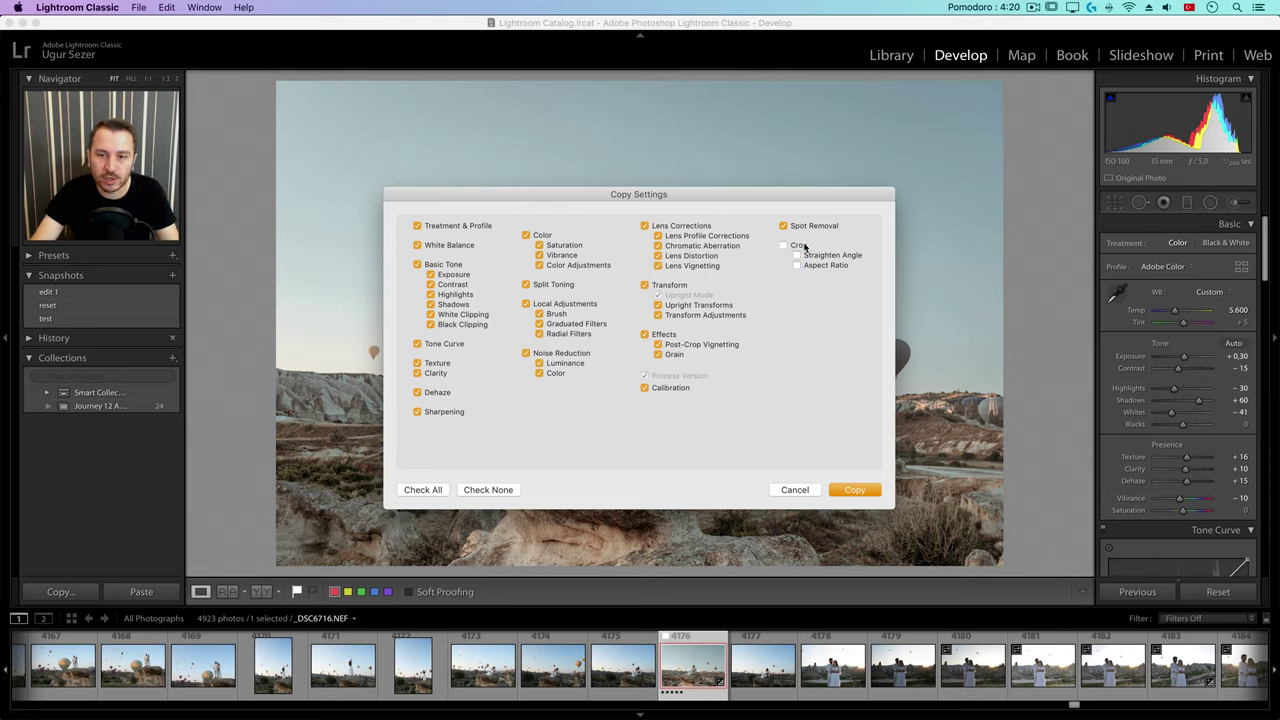
pyautogui.click(682, 287)
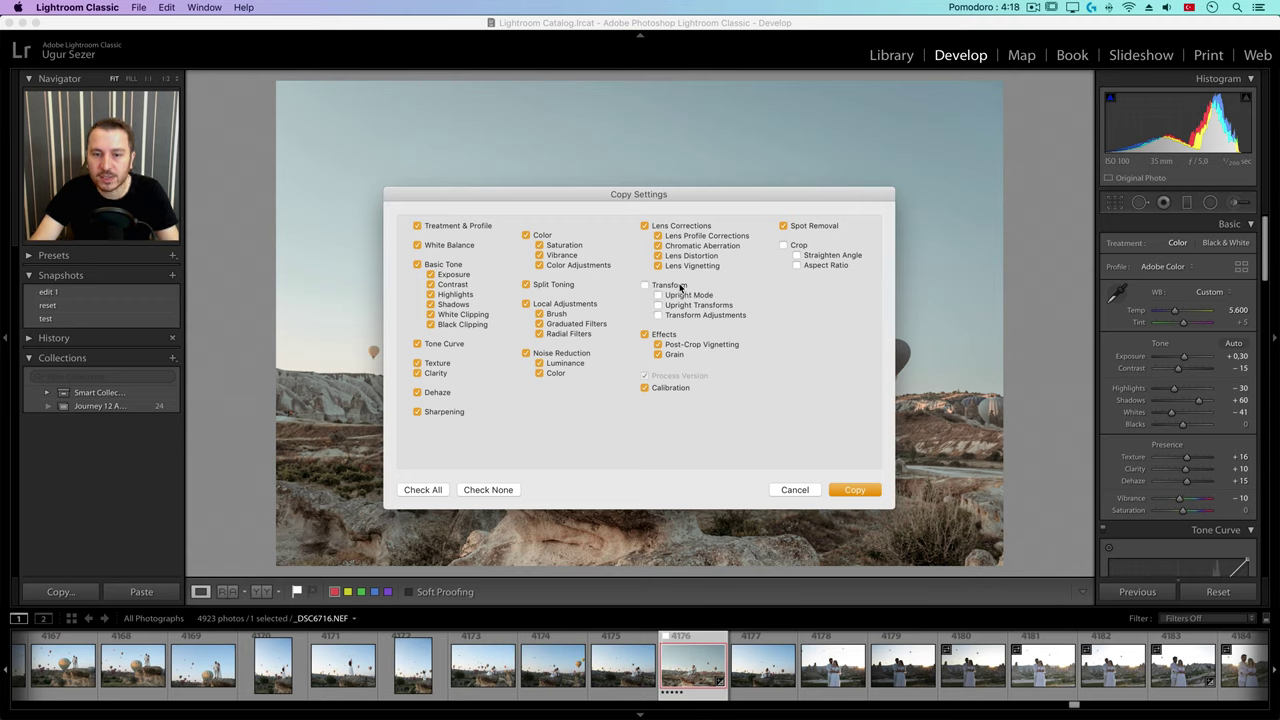
pyautogui.click(803, 228)
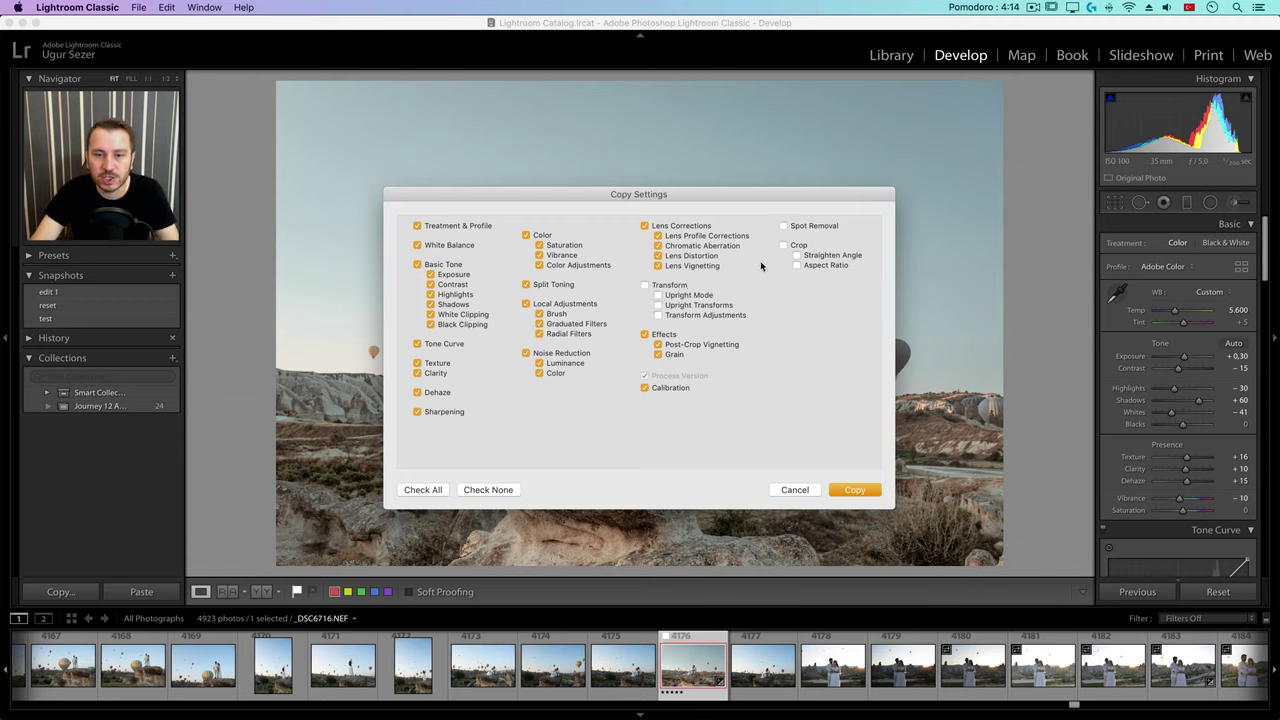
pyautogui.click(576, 305)
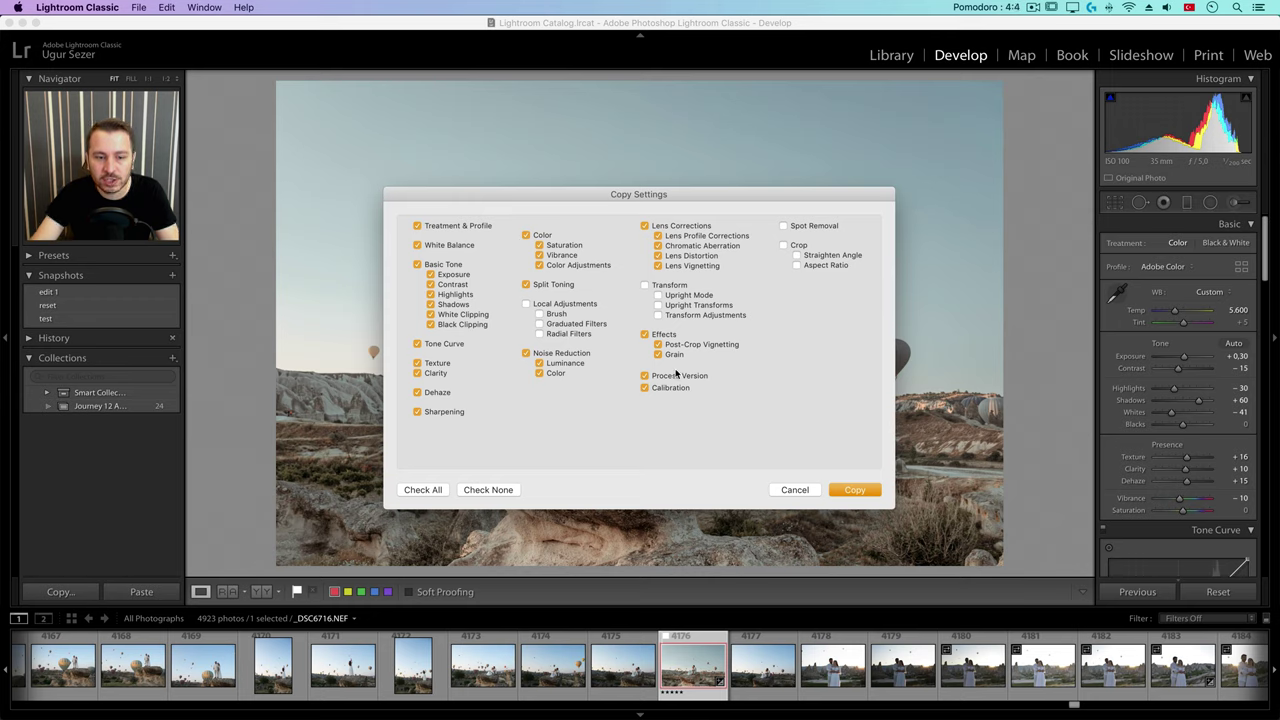
pyautogui.click(855, 490)
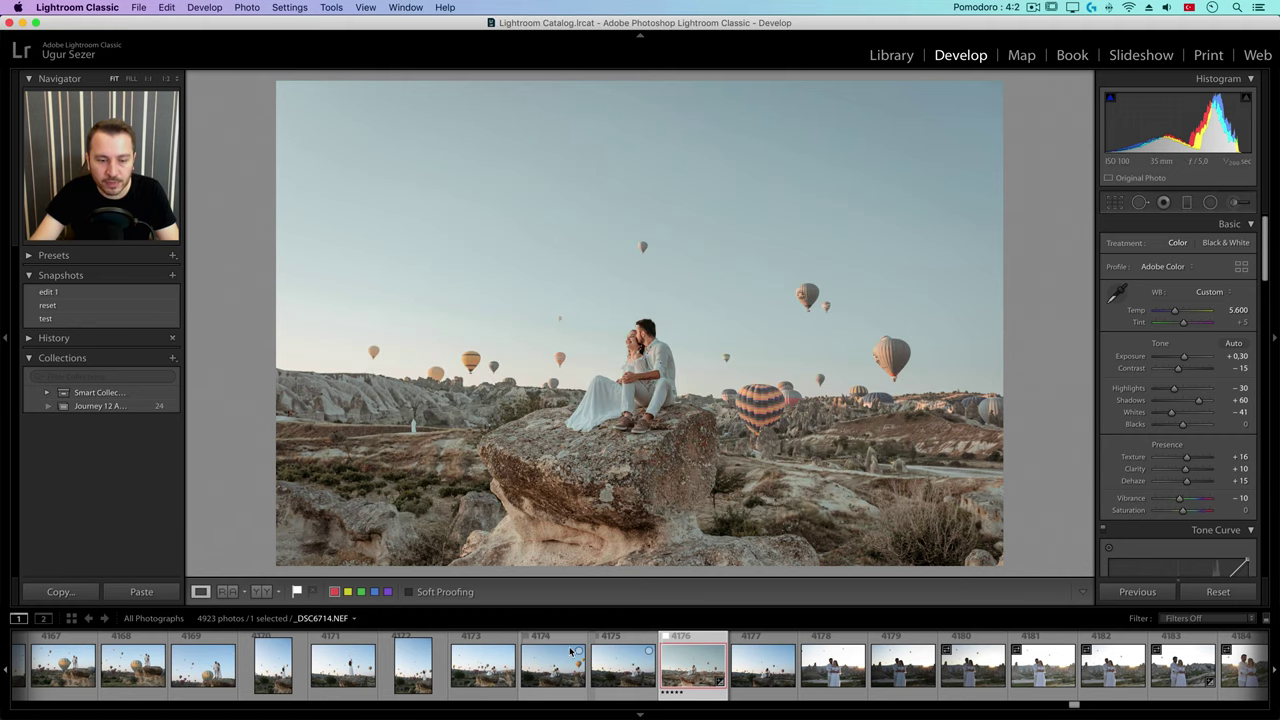
# Paste the copied settings onto photo 4171, undoing the accidental reset afterwards.
pyautogui.click(355, 668)
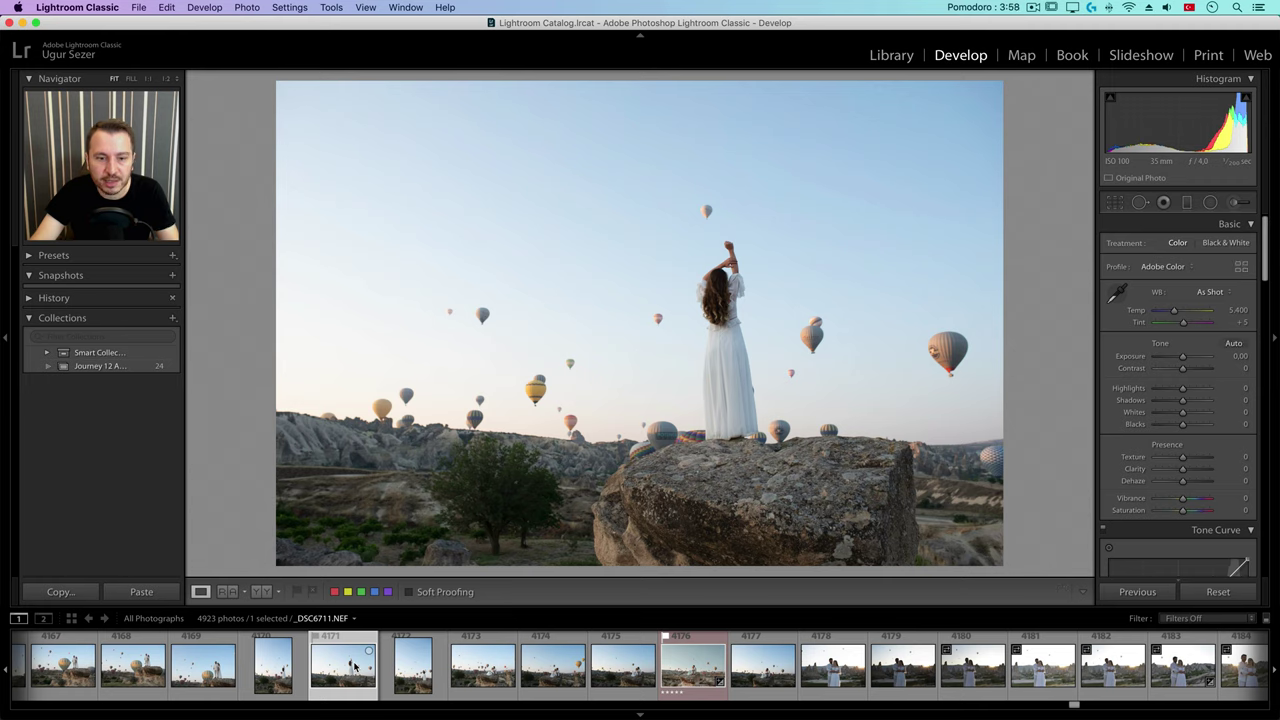
pyautogui.rightClick(354, 667)
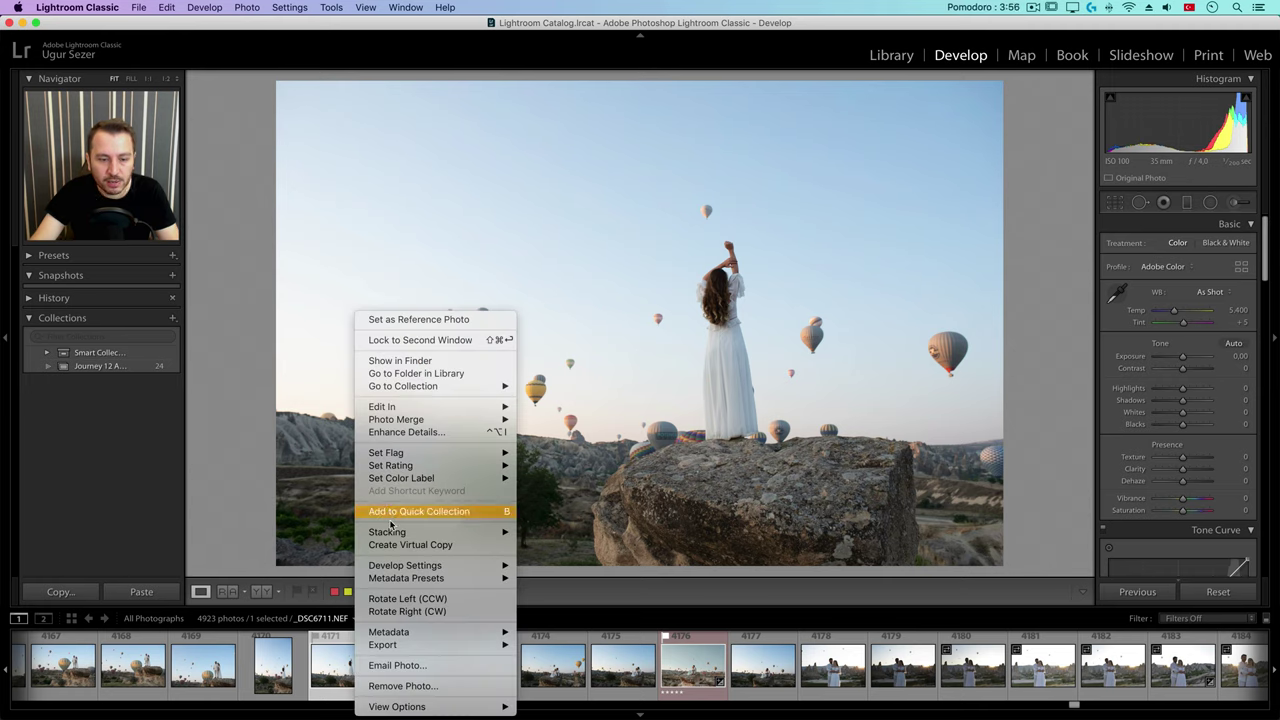
pyautogui.moveTo(409, 566)
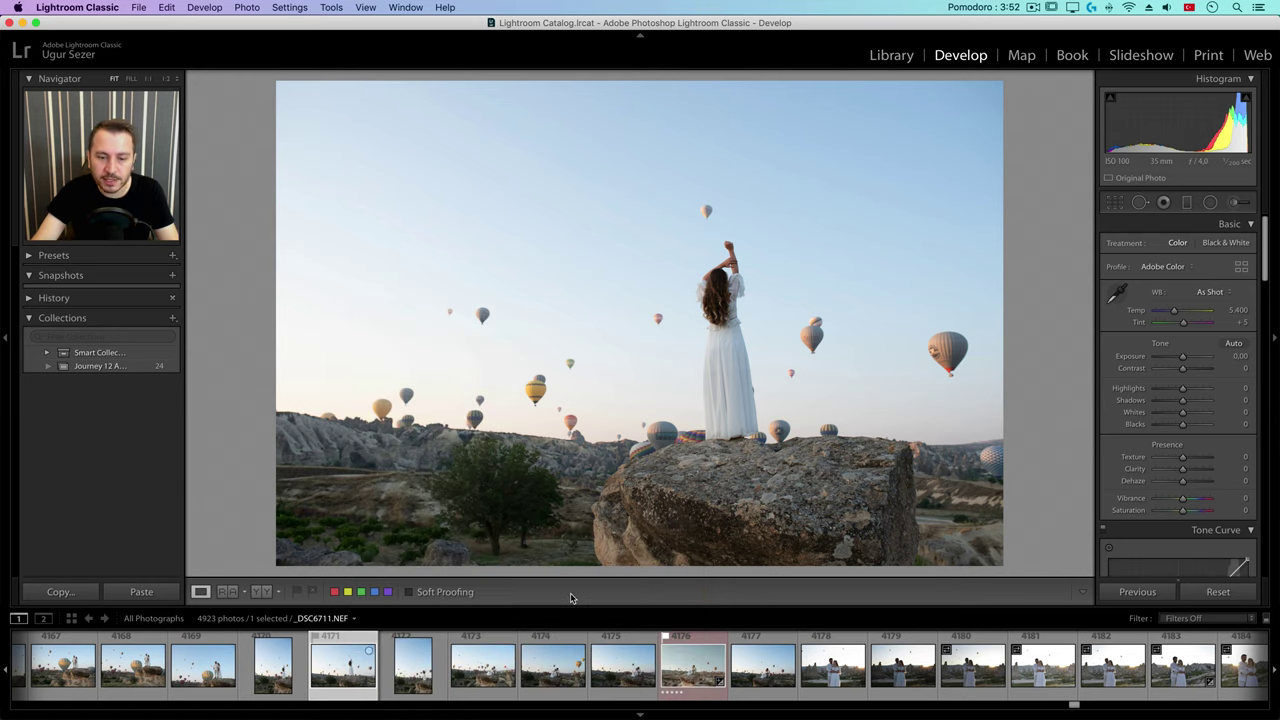
pyautogui.click(572, 595)
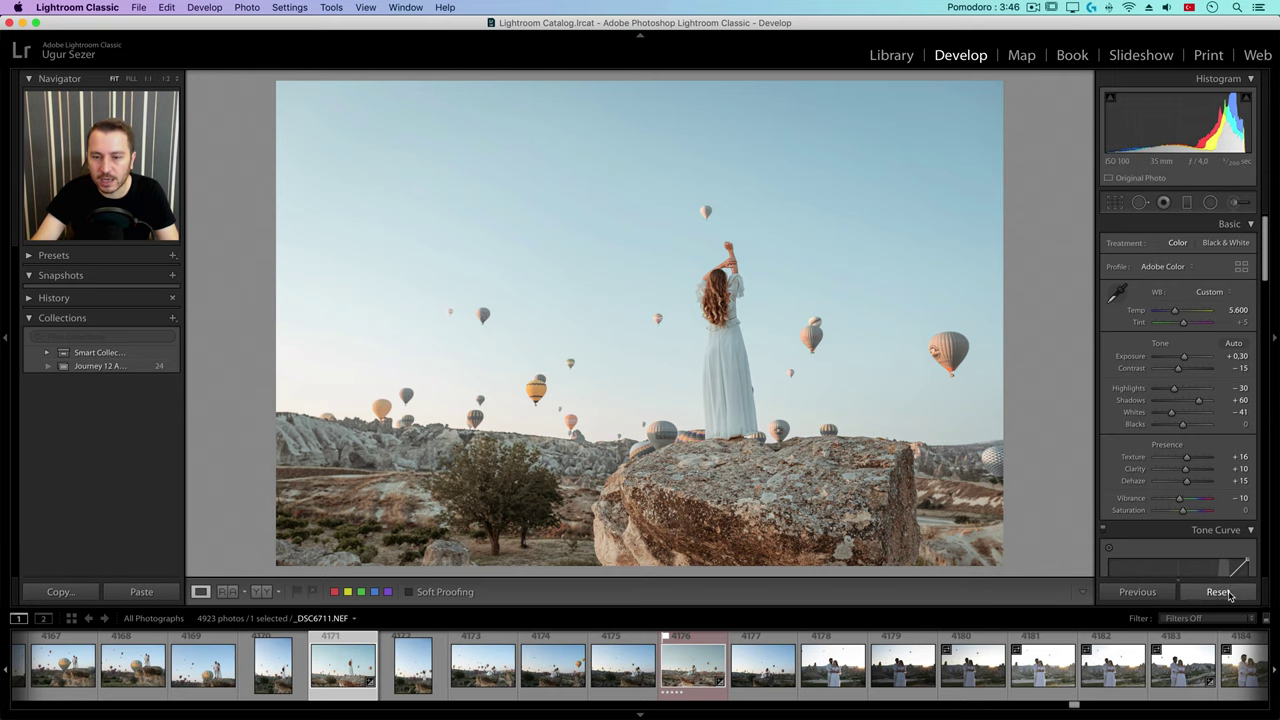
pyautogui.press('super+z')
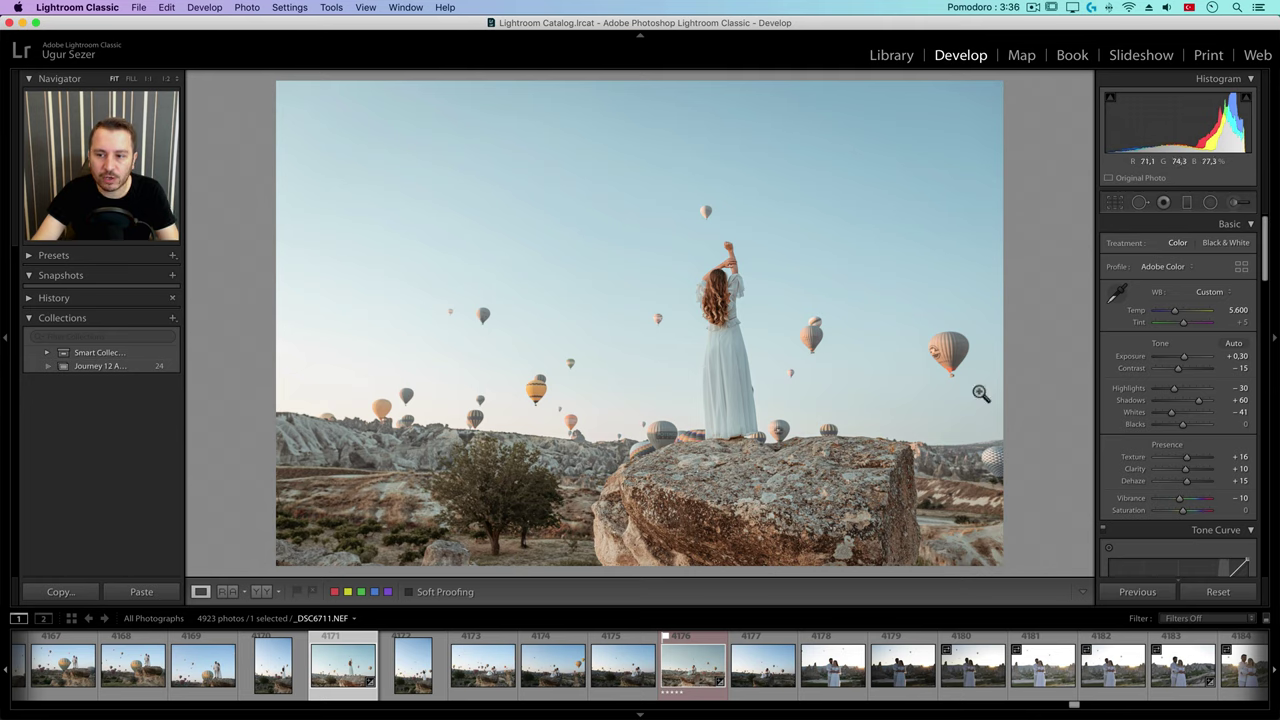
pyautogui.scroll(-5, 1185, 370)
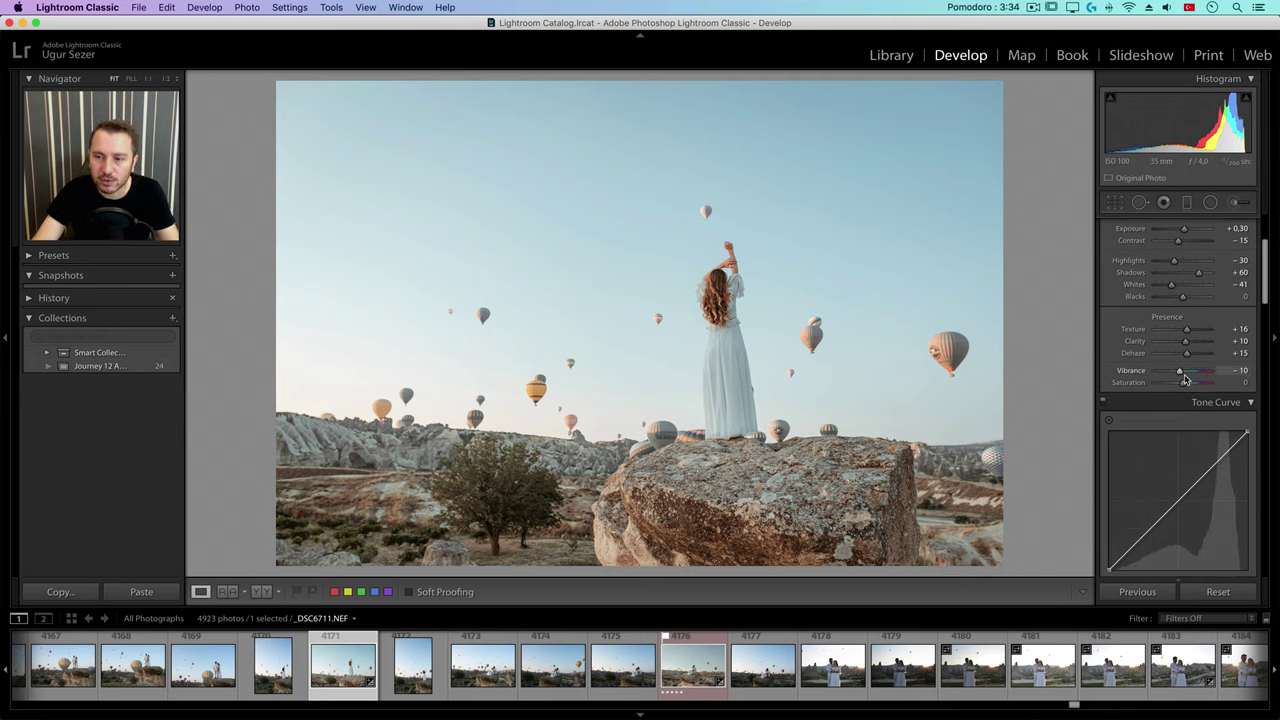
# Paste the copied develop settings onto the second couple photo 4173.
pyautogui.click(508, 672)
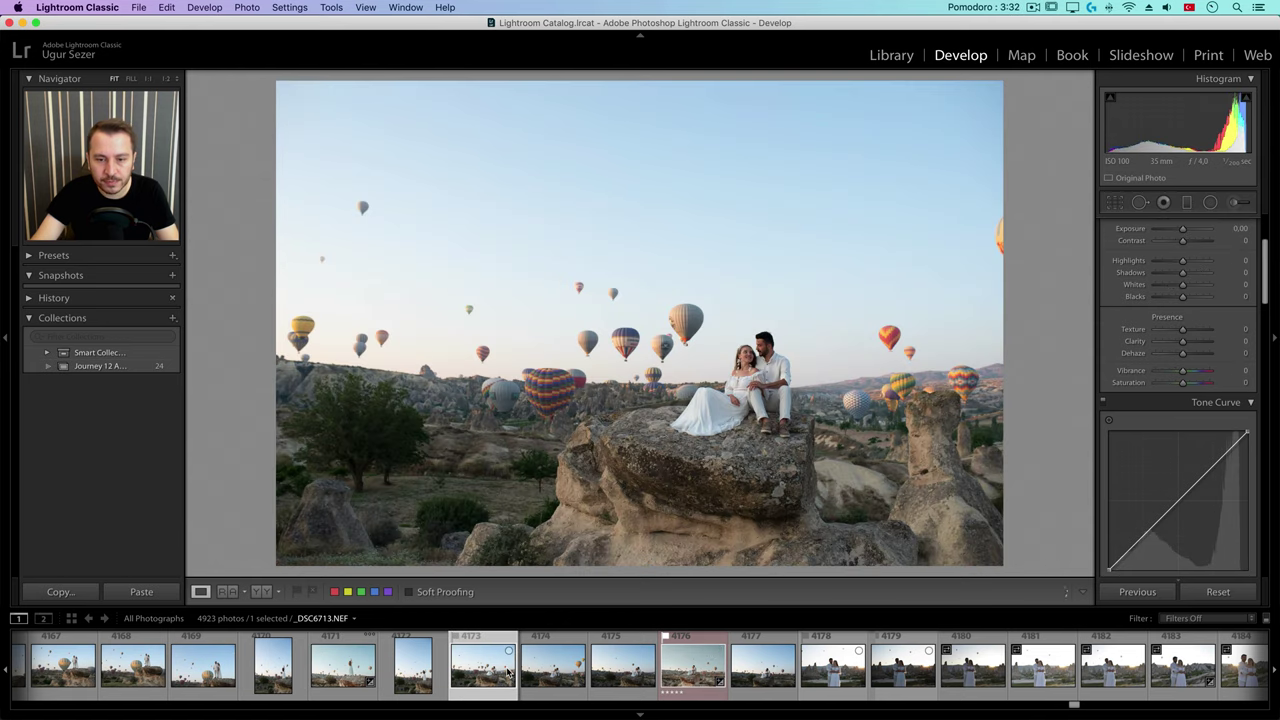
pyautogui.rightClick(508, 672)
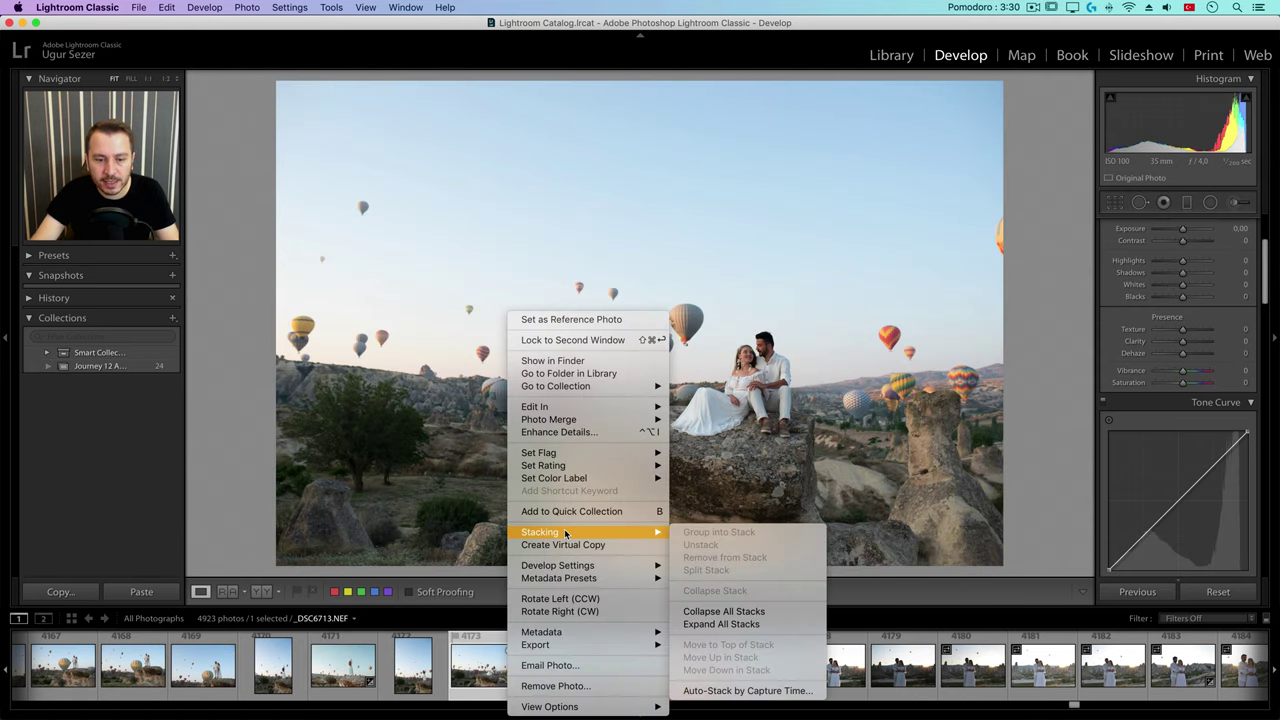
pyautogui.moveTo(578, 575)
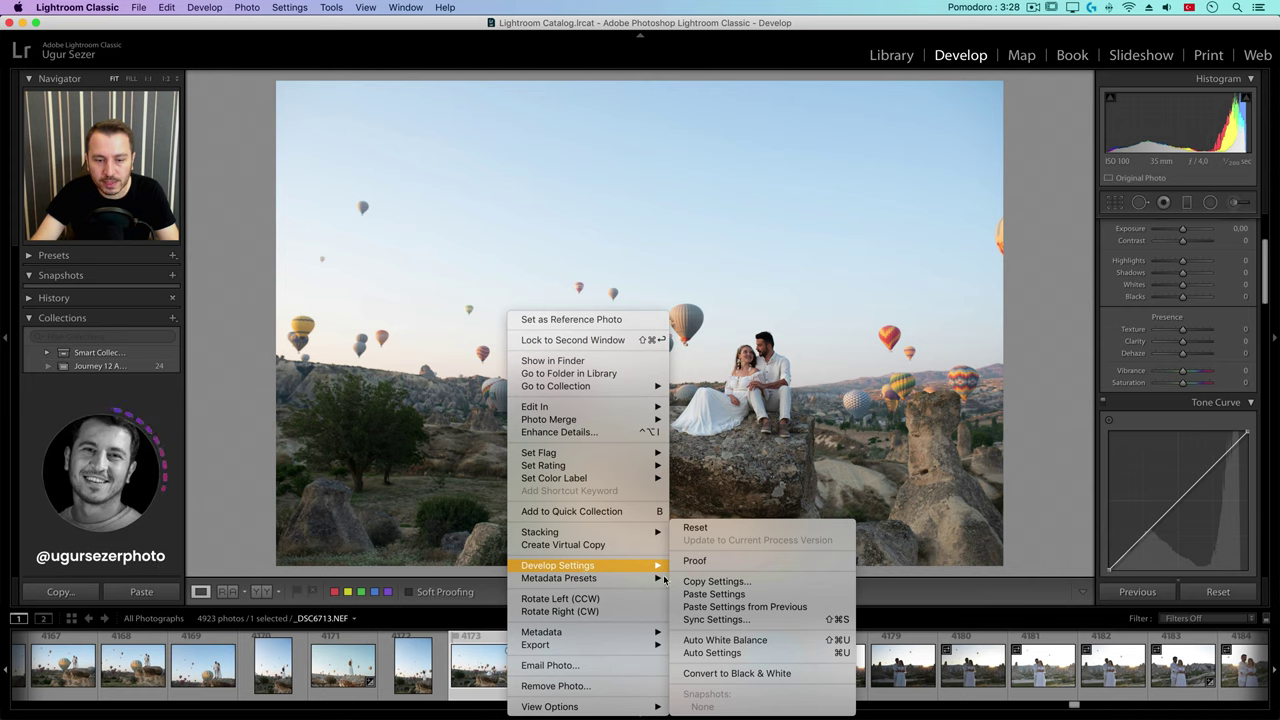
pyautogui.click(751, 597)
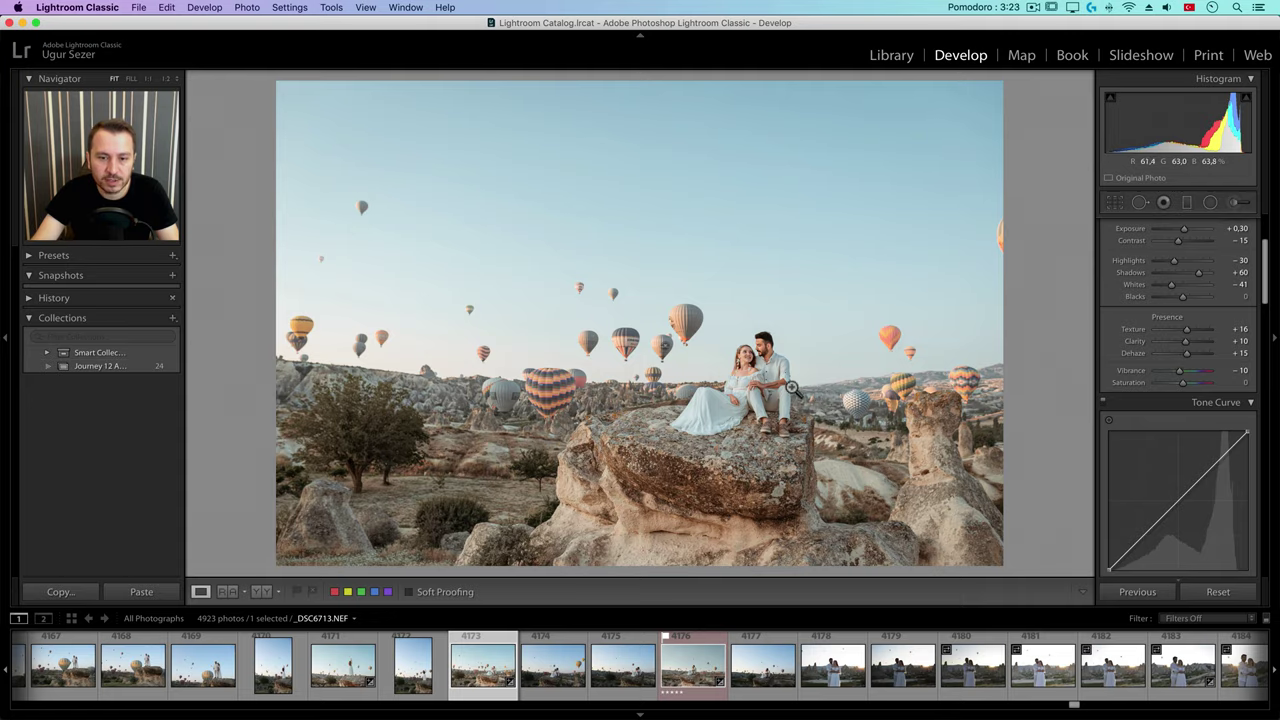
# At 1:1 zoom, adjust the HSL Orange luminance to +11, then return to Fit view.
pyautogui.click(770, 368)
pyautogui.moveTo(770, 365); pyautogui.dragTo(750, 295)
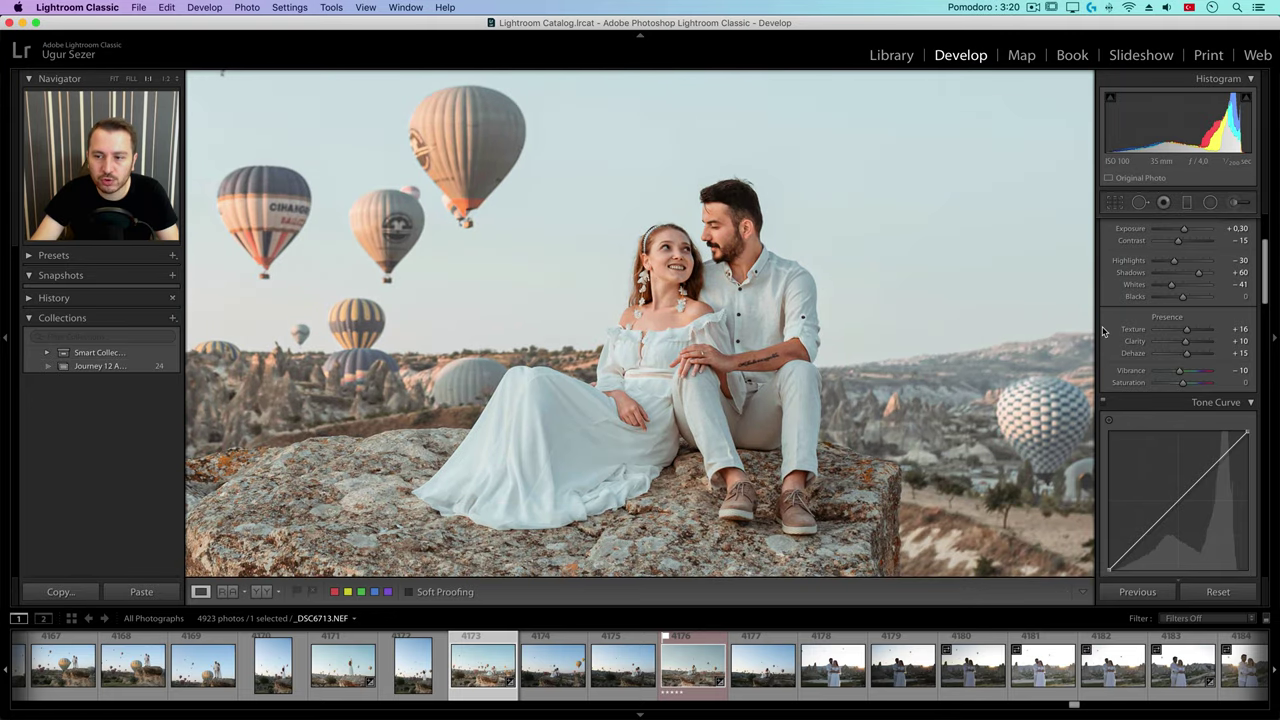
pyautogui.scroll(-7, 1217, 400)
pyautogui.scroll(1, 1217, 400)
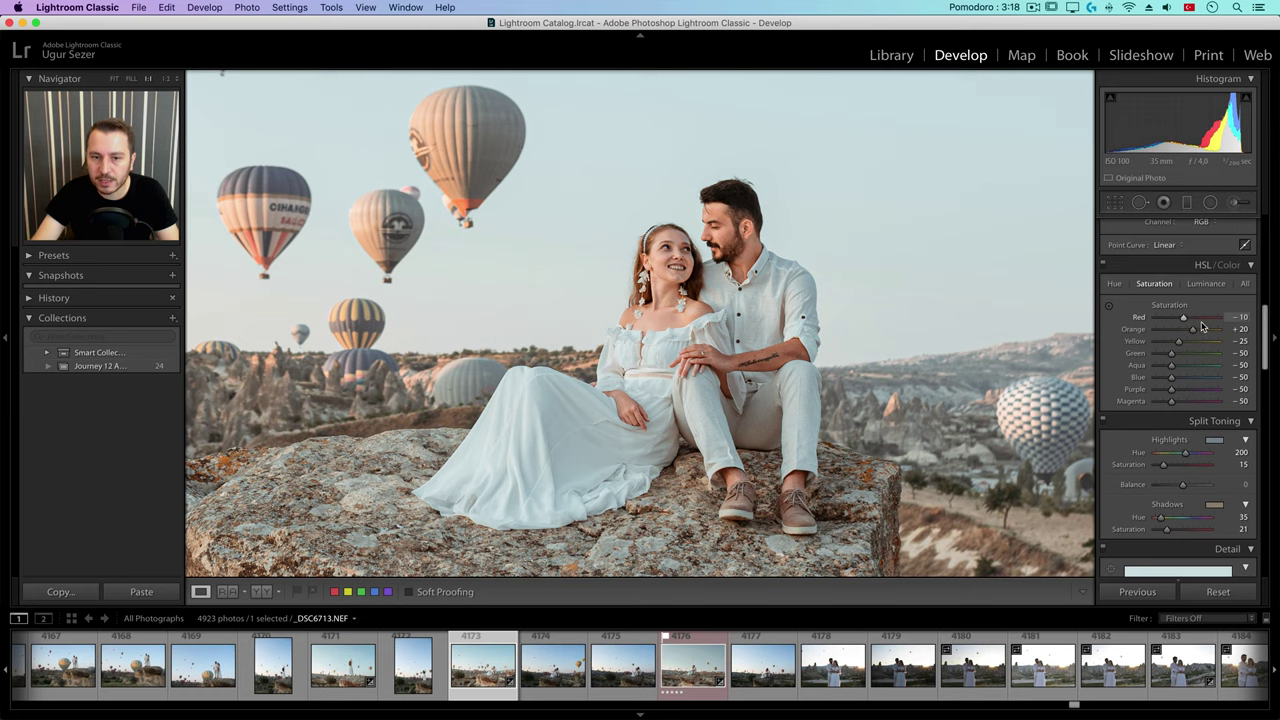
pyautogui.click(1206, 284)
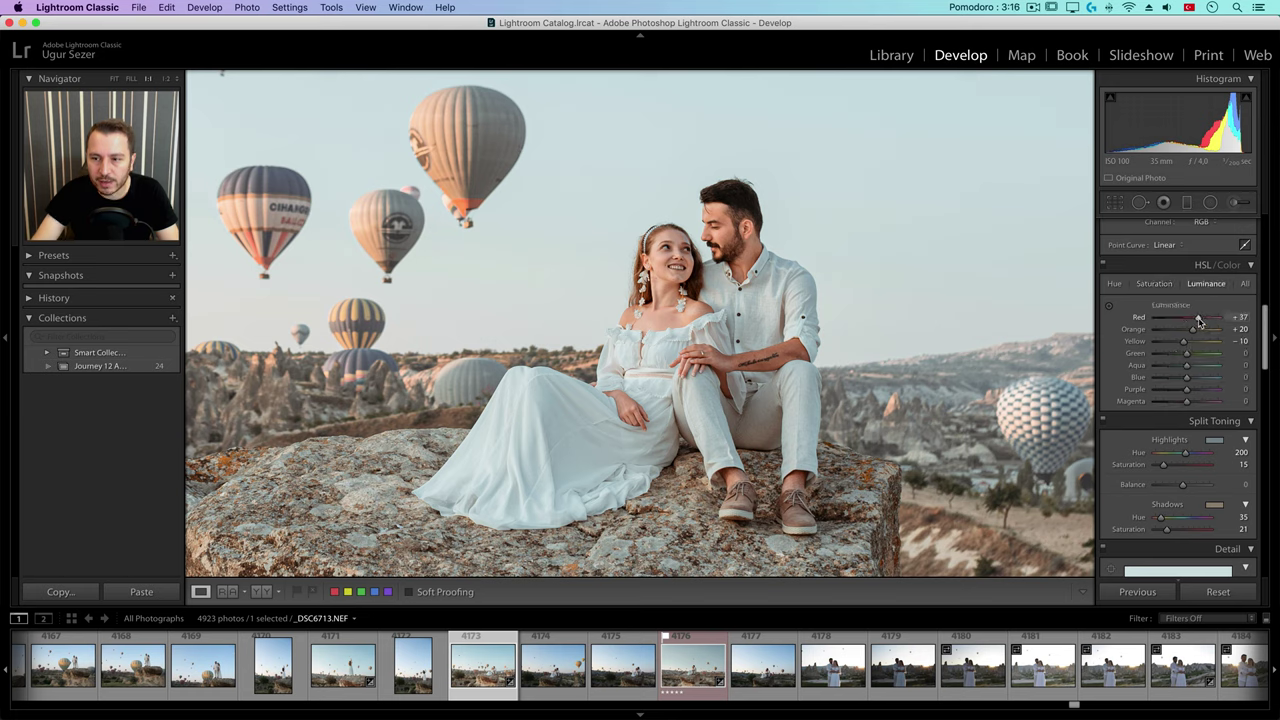
pyautogui.moveTo(1193, 328); pyautogui.dragTo(1188, 332)
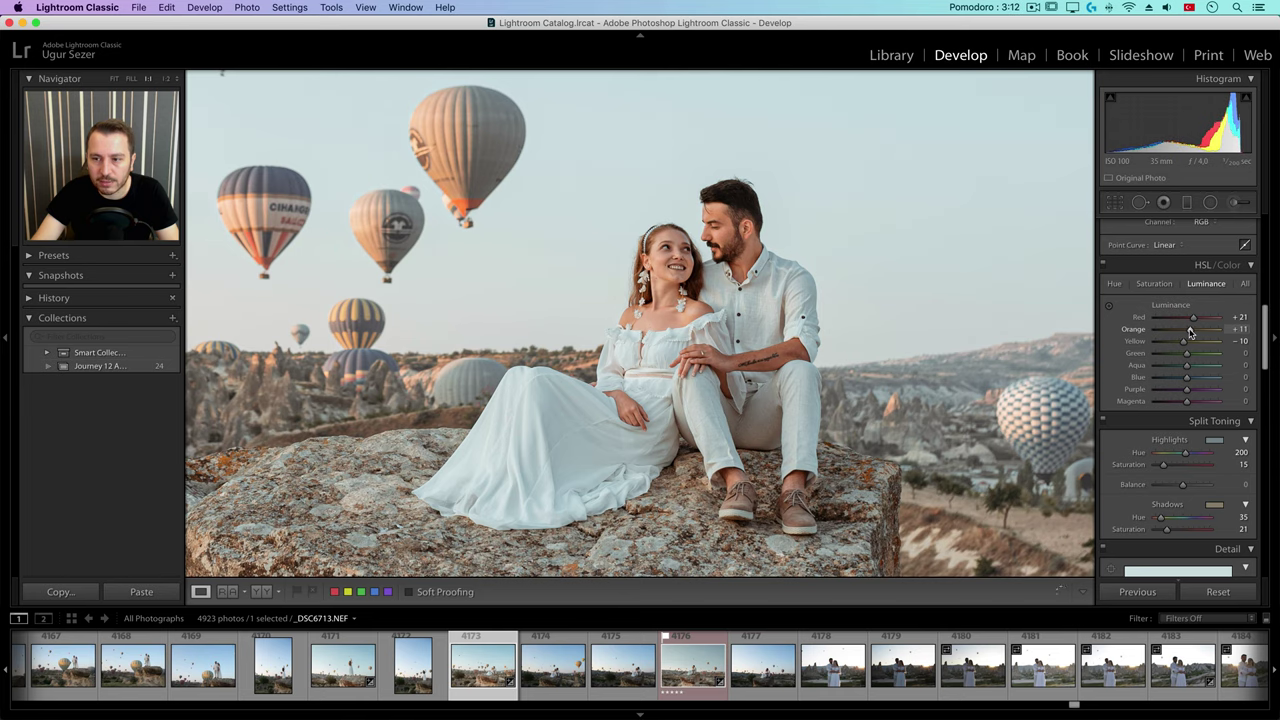
pyautogui.click(875, 333)
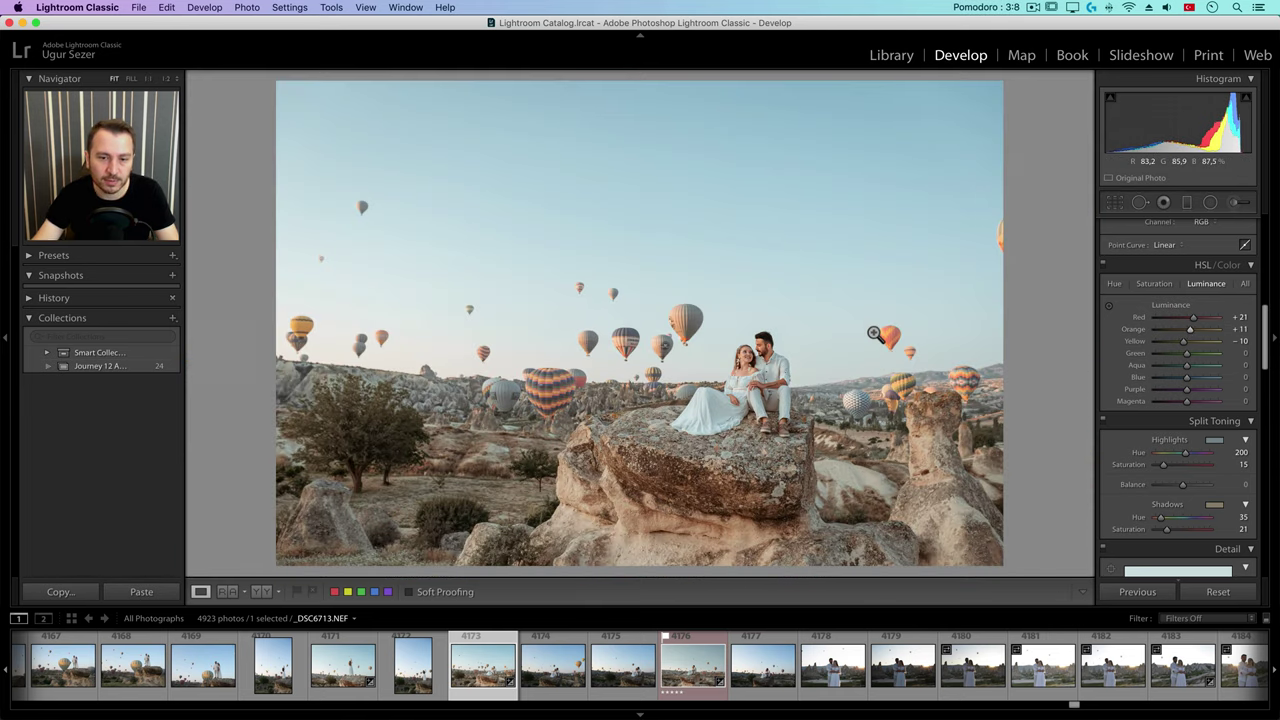
# Reset photo _DSC6713, then reopen finished couple photo 4176 and view its Edit In options.
pyautogui.click(1217, 592)
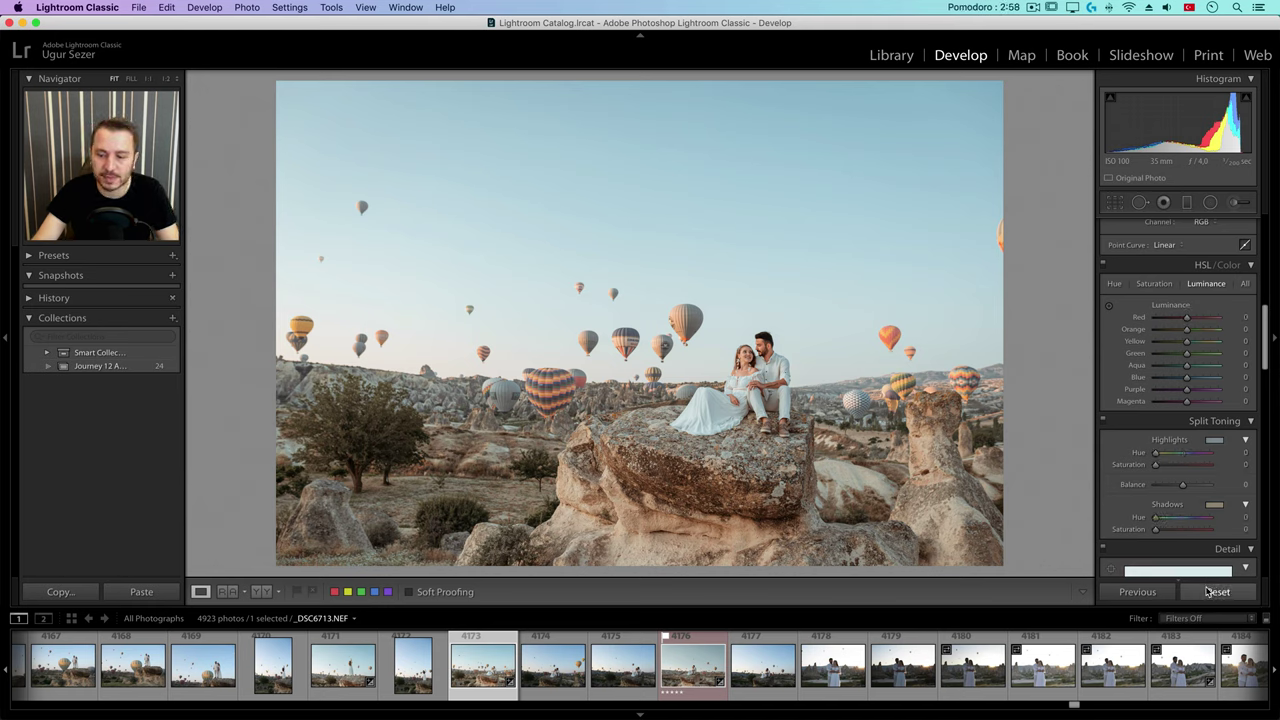
pyautogui.click(705, 672)
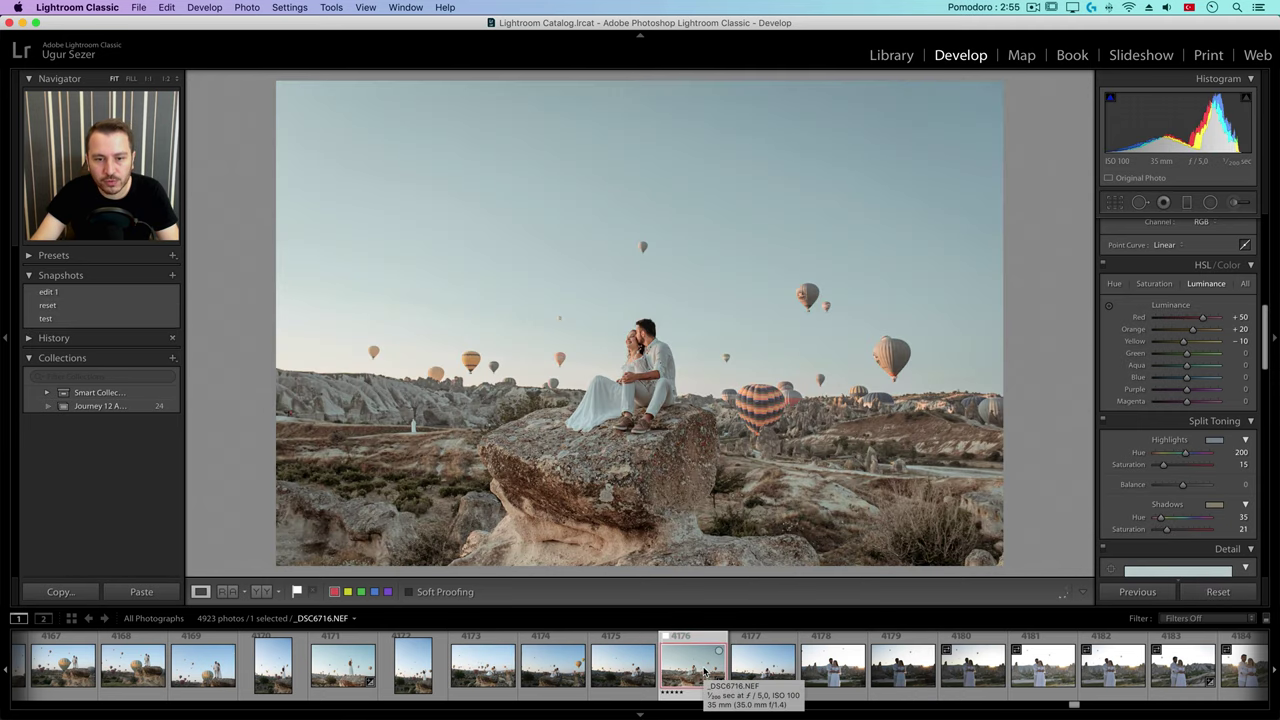
pyautogui.rightClick(705, 672)
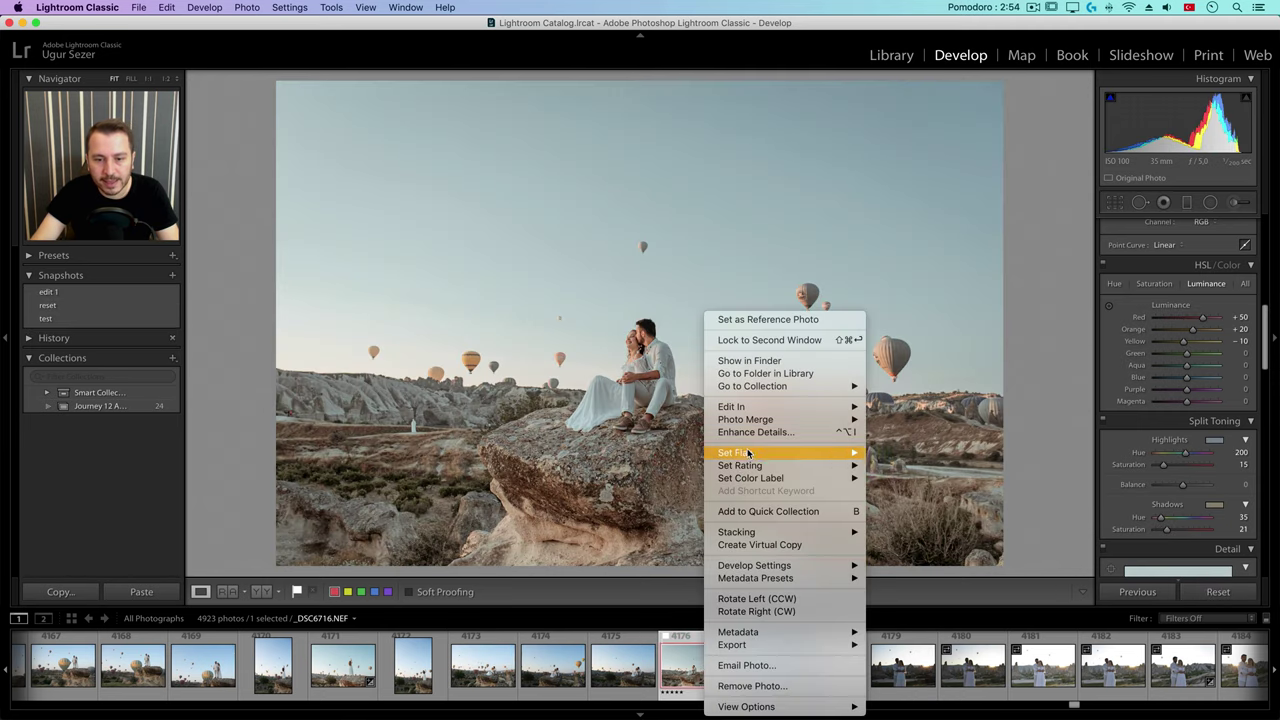
pyautogui.moveTo(749, 407)
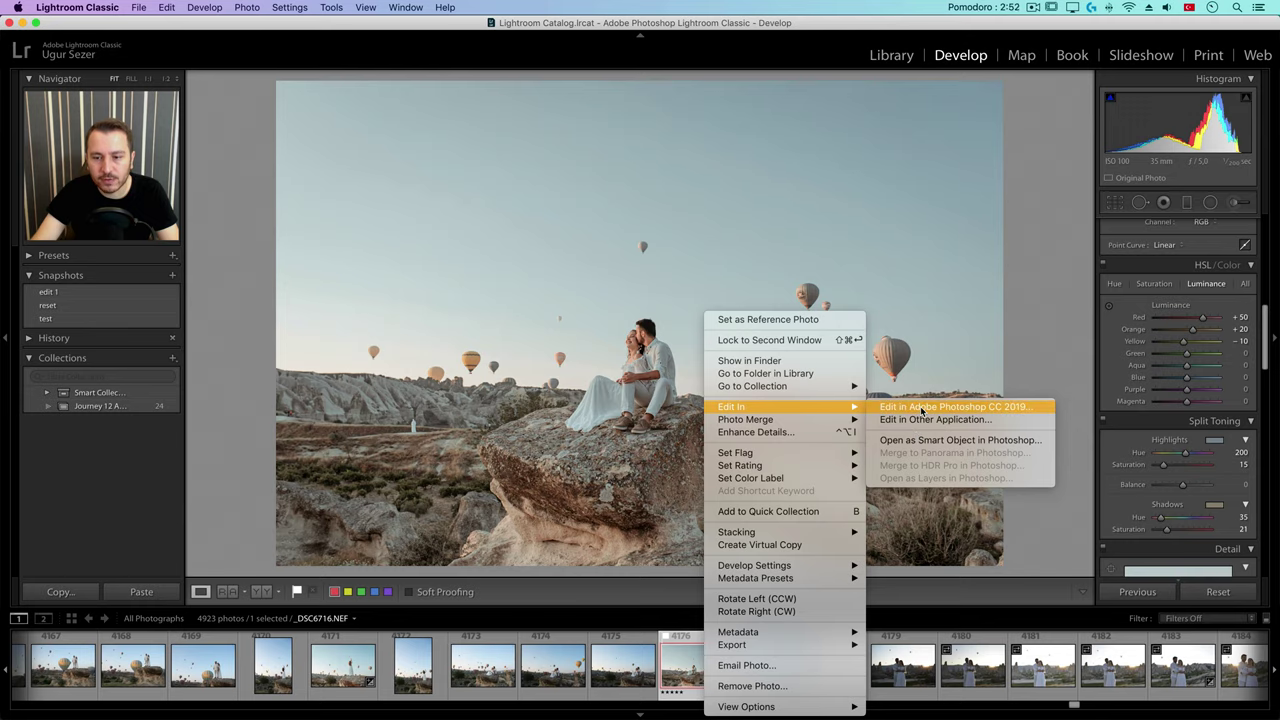